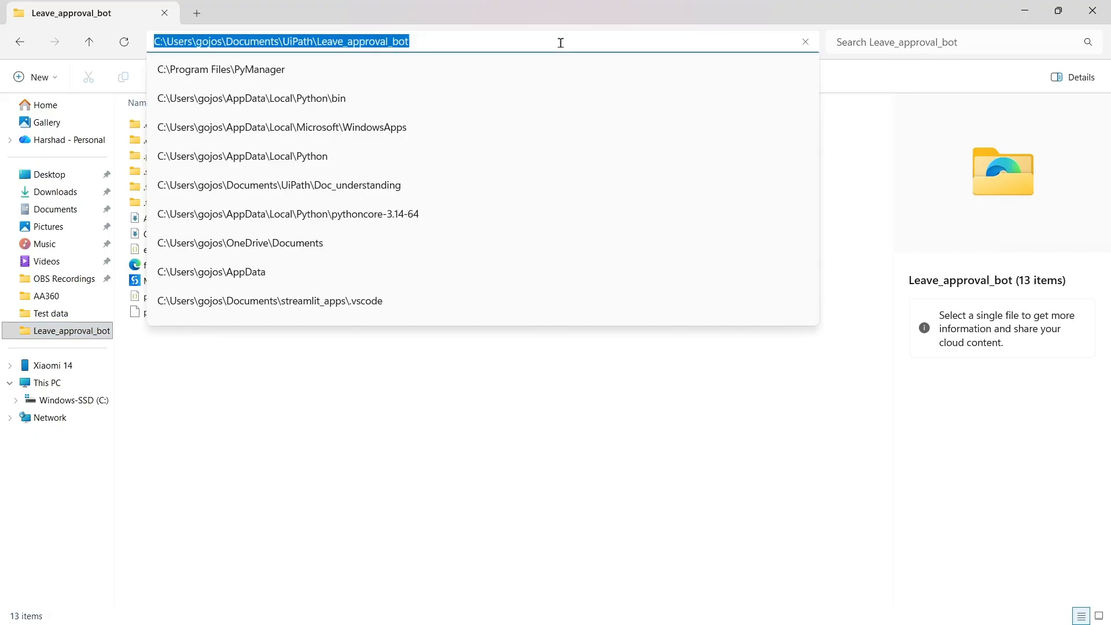
- Preview the form file from the Leave_approval_bot folder in the browser and open its source in Notepad++
click(380, 480)
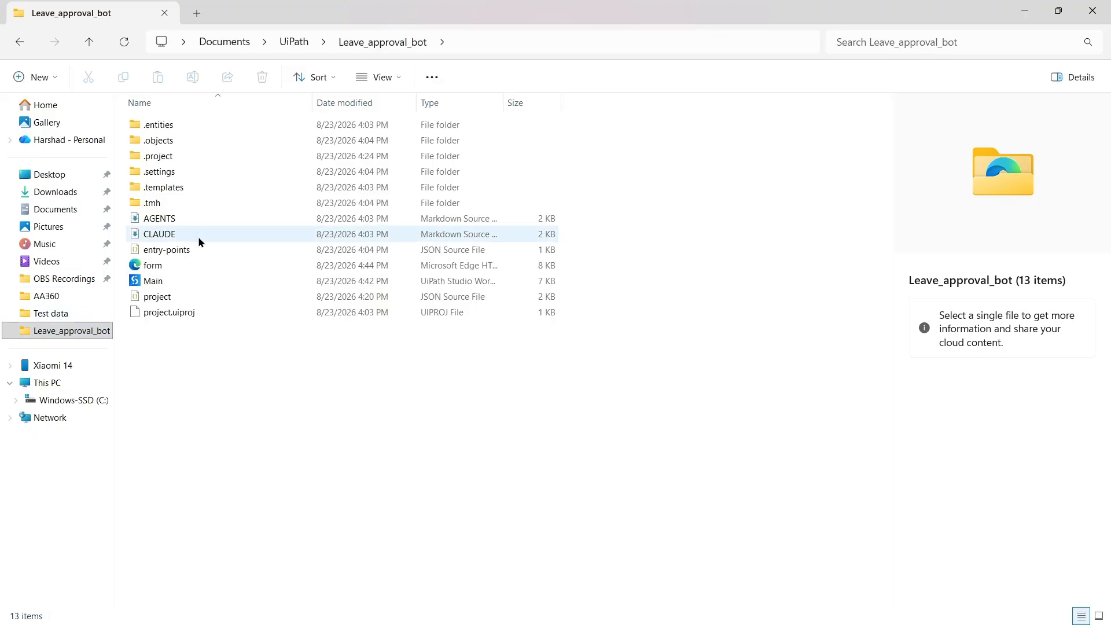
double_click(191, 267)
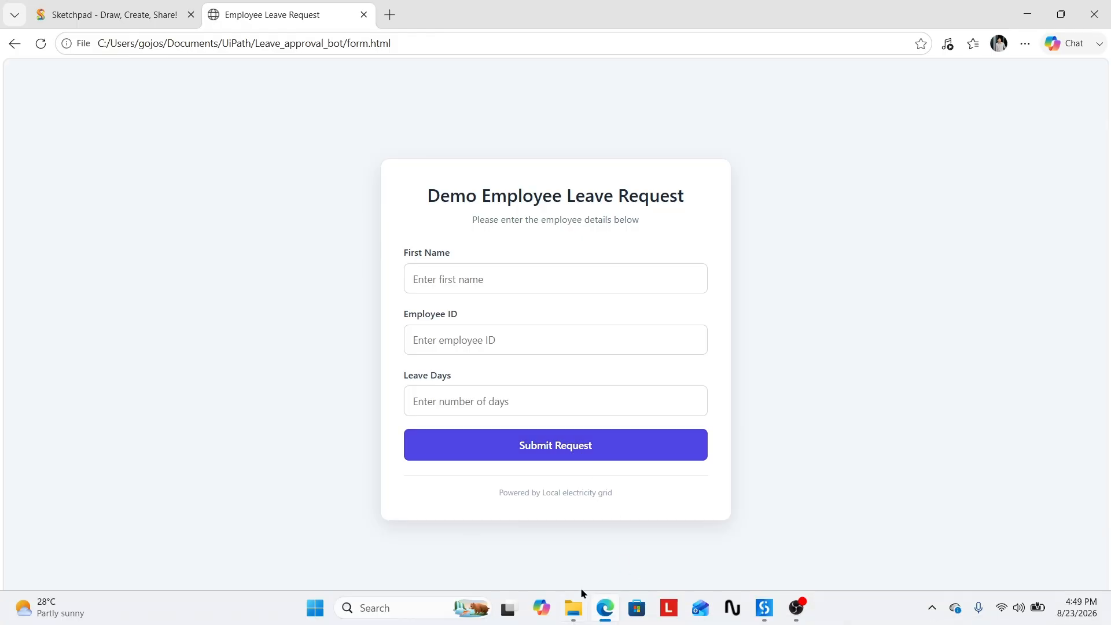
click(573, 606)
right_click(187, 266)
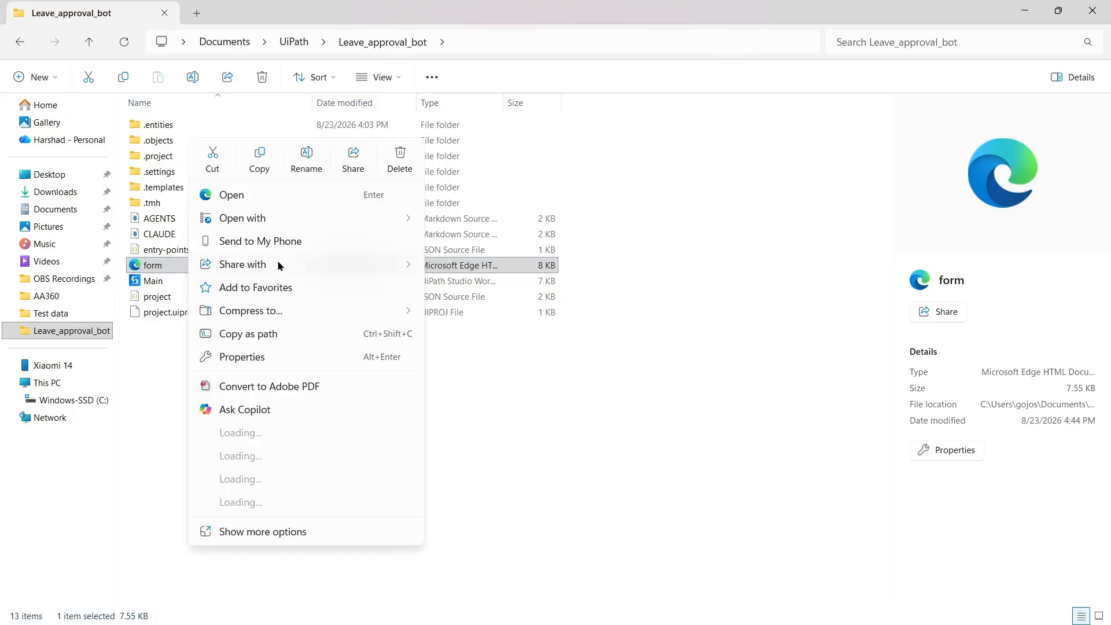
click(290, 456)
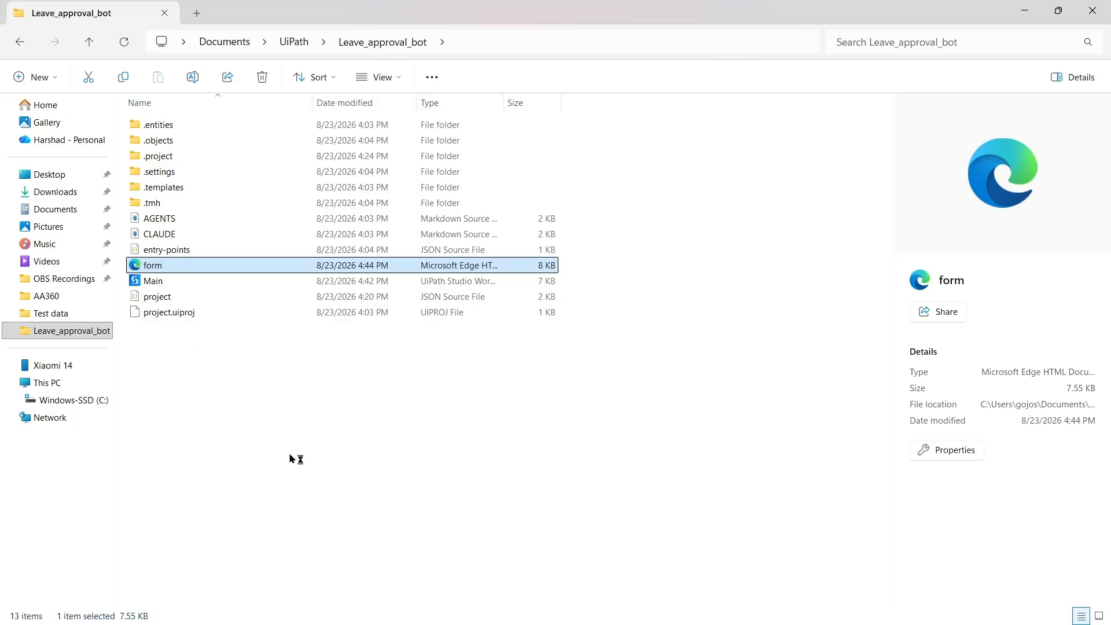
- Examine the submit button markup and the SubmitValues function's variables, field reads and validation in form.html
scroll(362, 382, down, 3)
scroll(365, 378, up, 4)
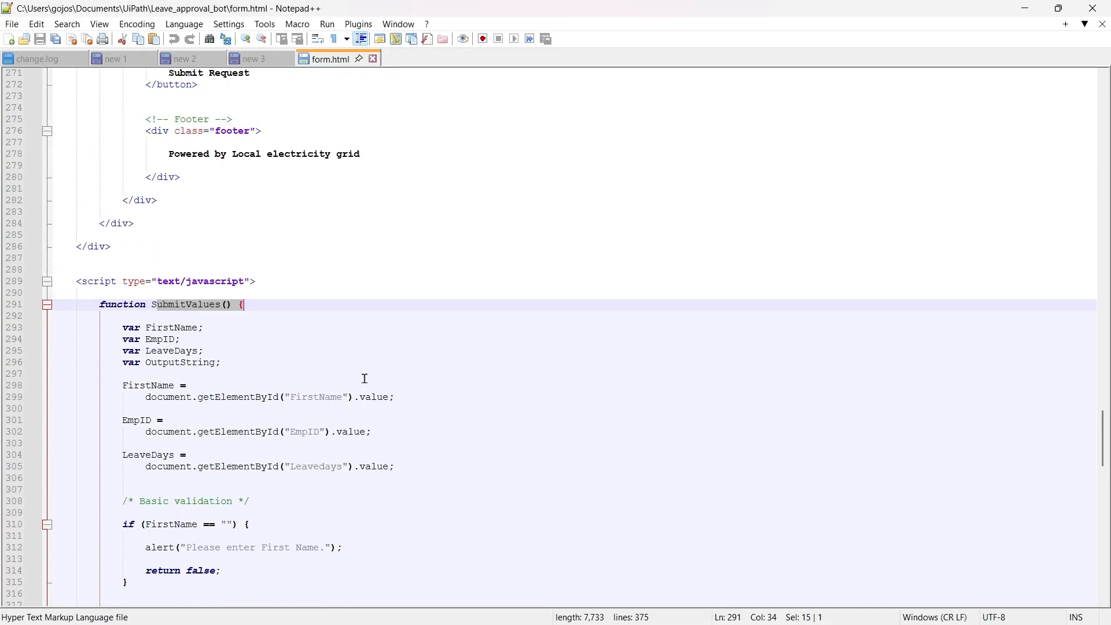
scroll(365, 378, up, 5)
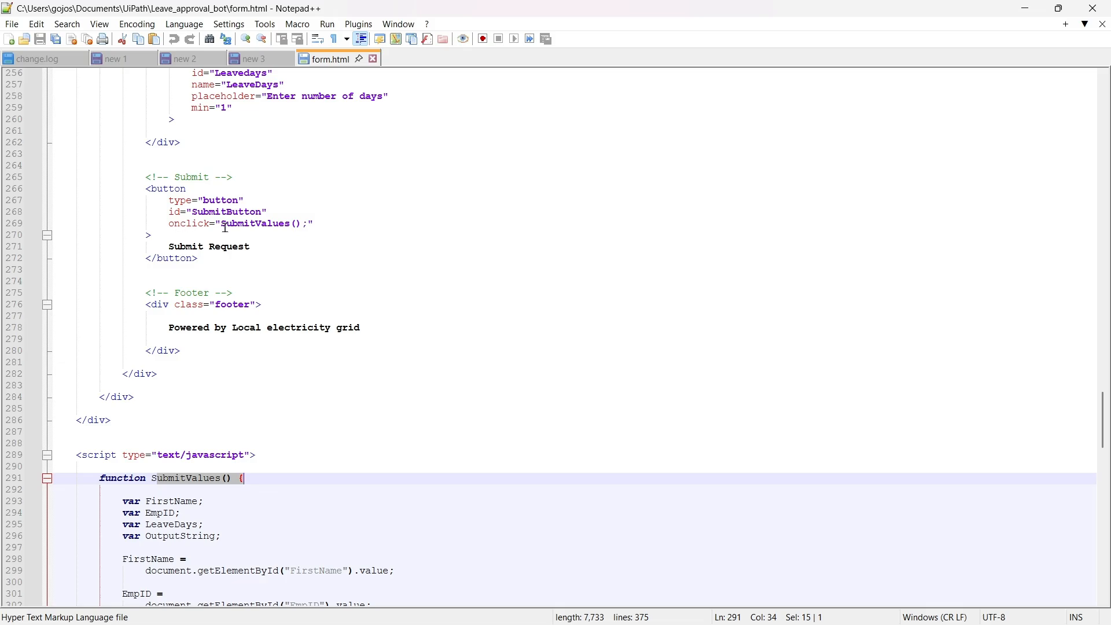
scroll(322, 243, down, 4)
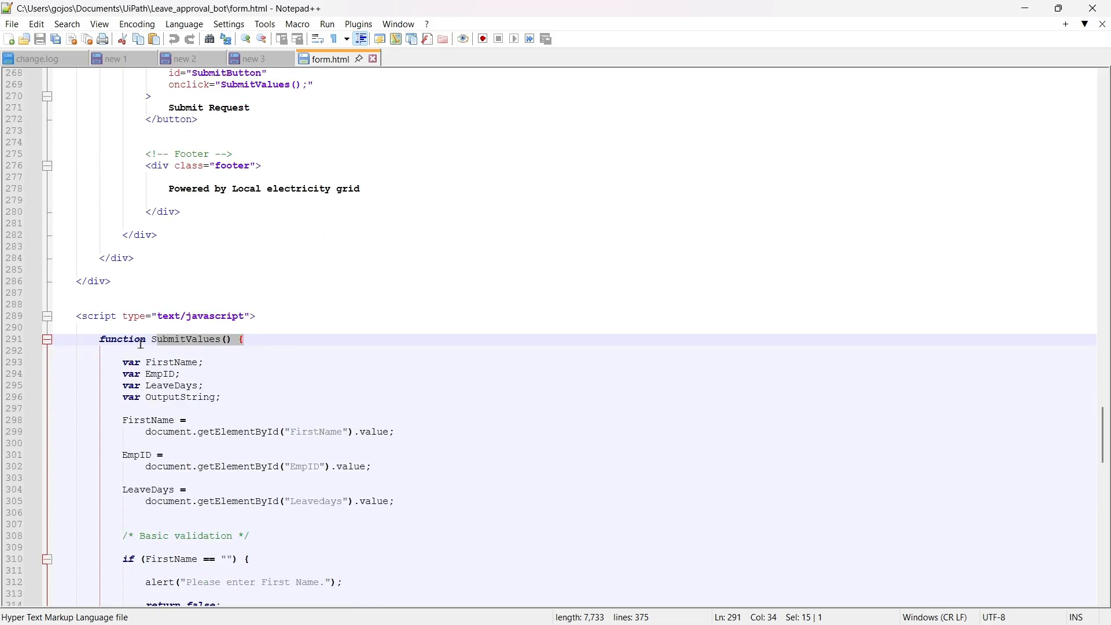
scroll(213, 347, down, 3)
scroll(177, 302, down, 2)
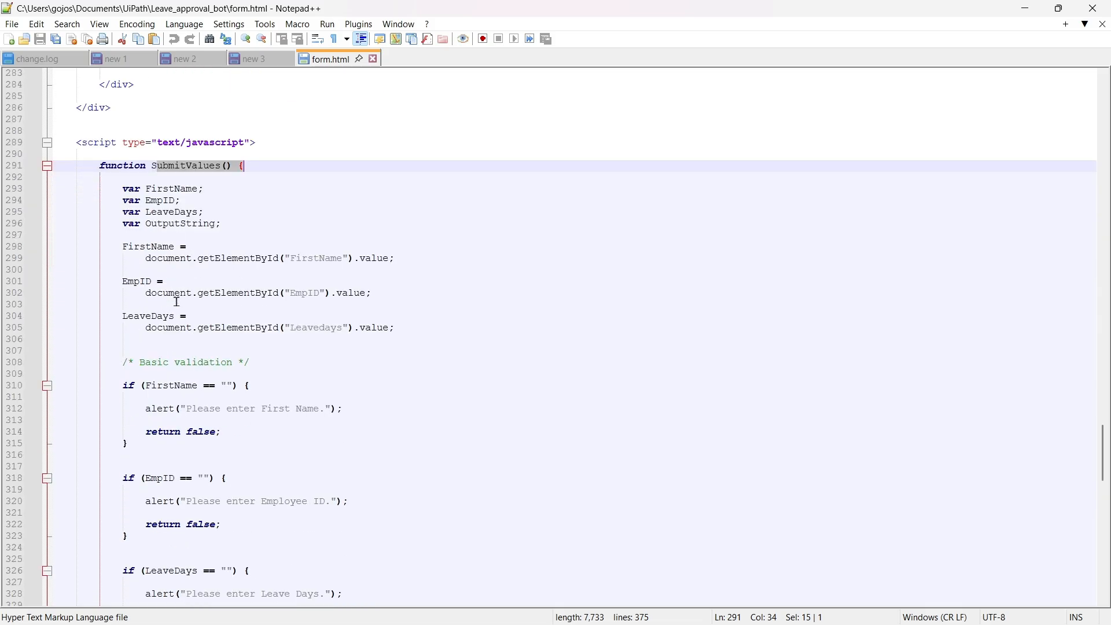
scroll(179, 297, down, 1)
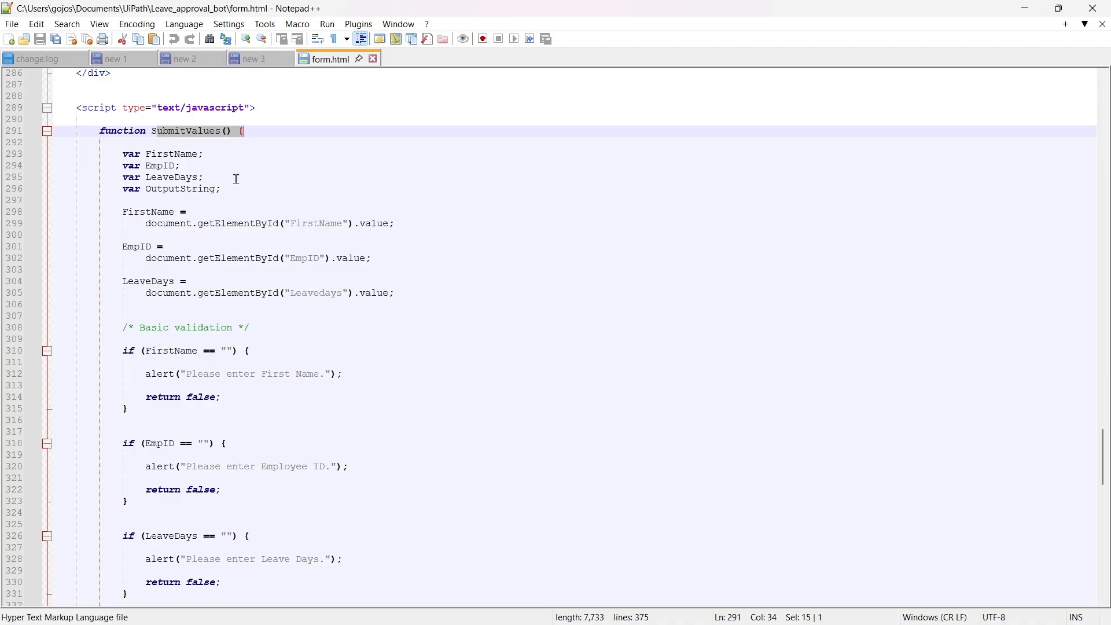
scroll(240, 359, down, 3)
scroll(171, 344, up, 2)
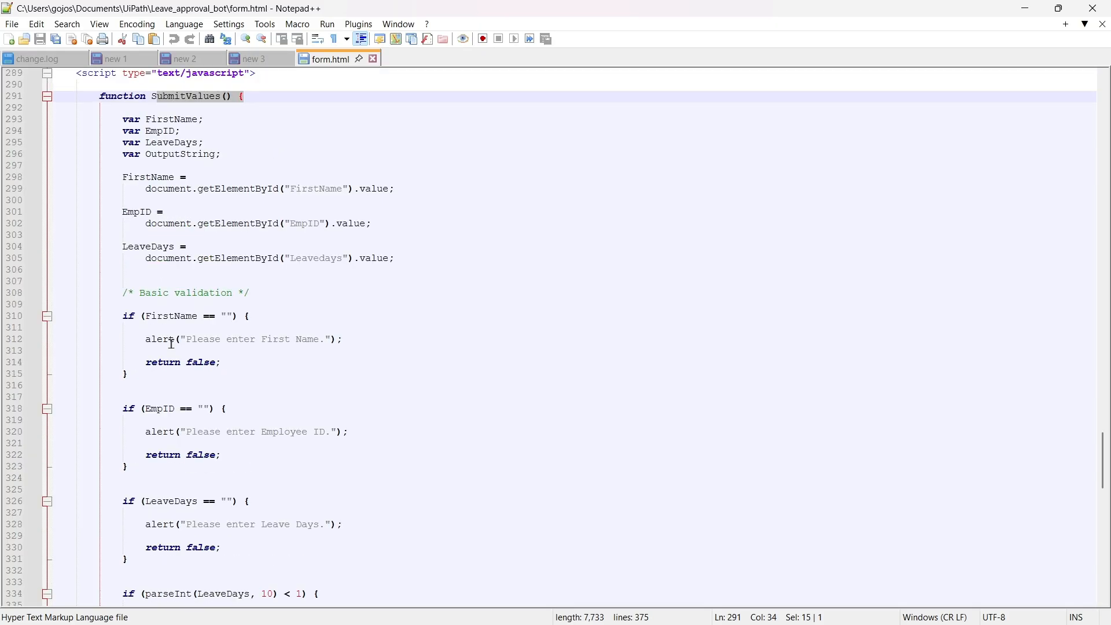
- Examine how SubmitValues builds the JSON OutputString and passes it back through window.external.setResult
scroll(272, 327, down, 10)
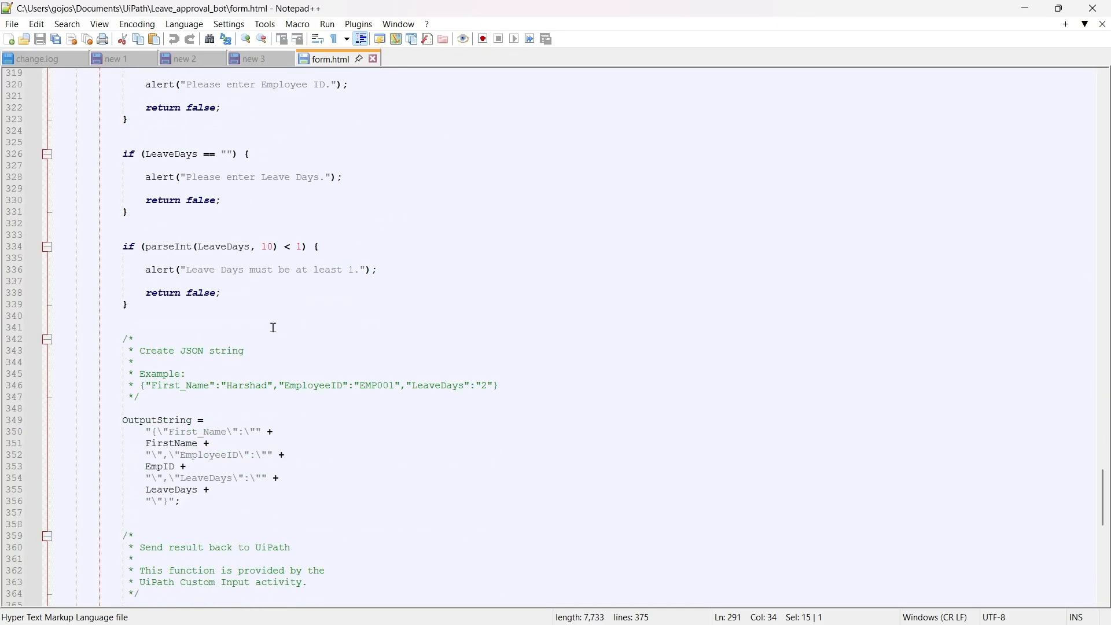
scroll(230, 403, down, 2)
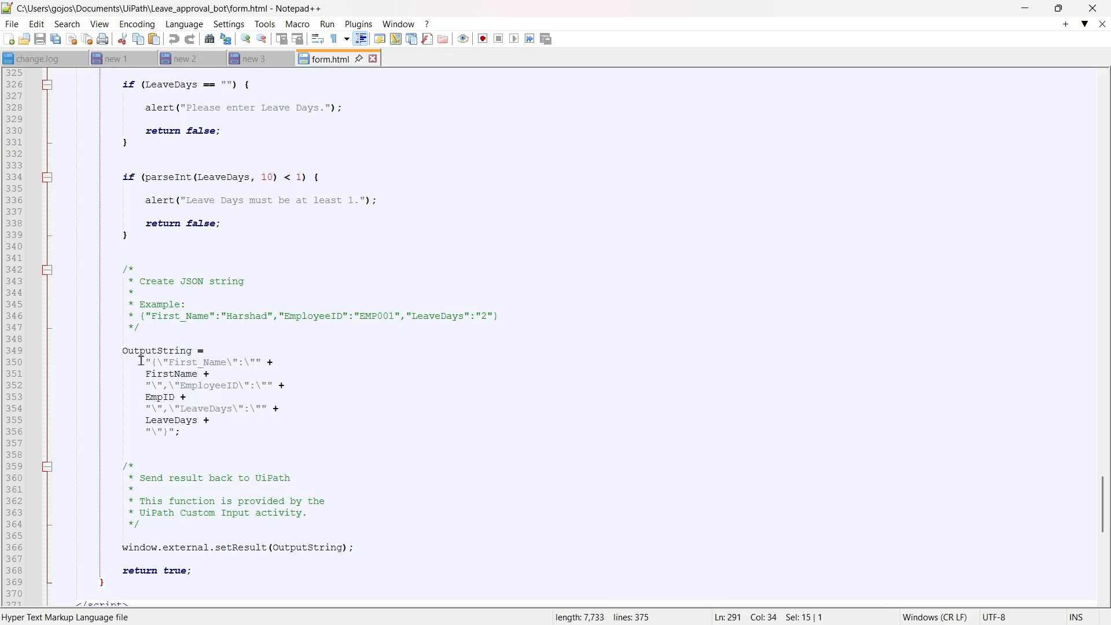
scroll(173, 492, down, 2)
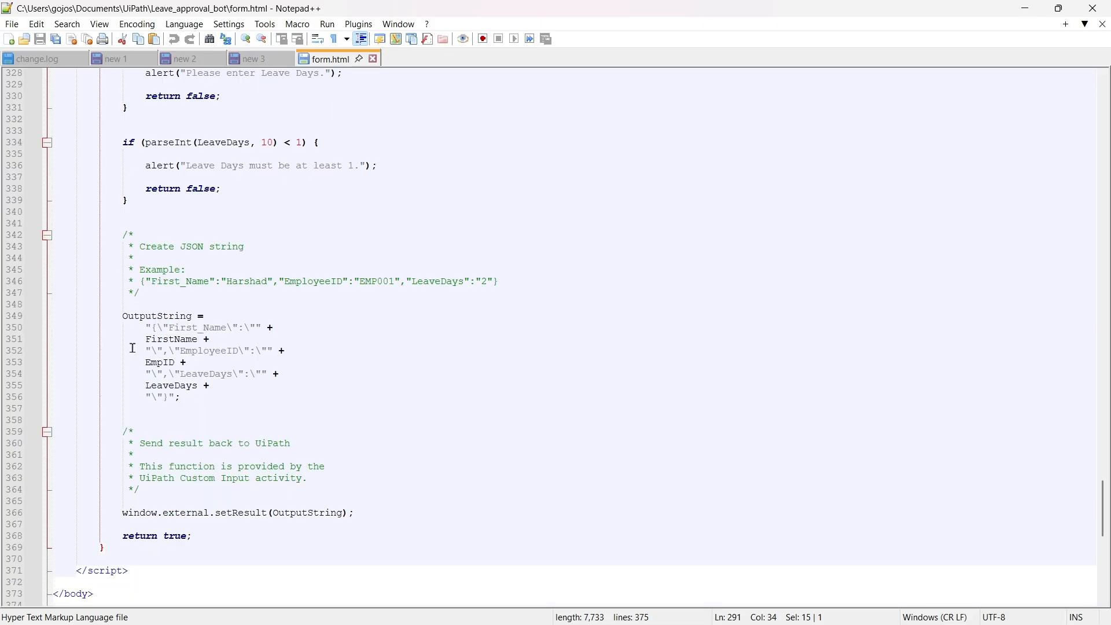
drag(121, 481, 268, 480)
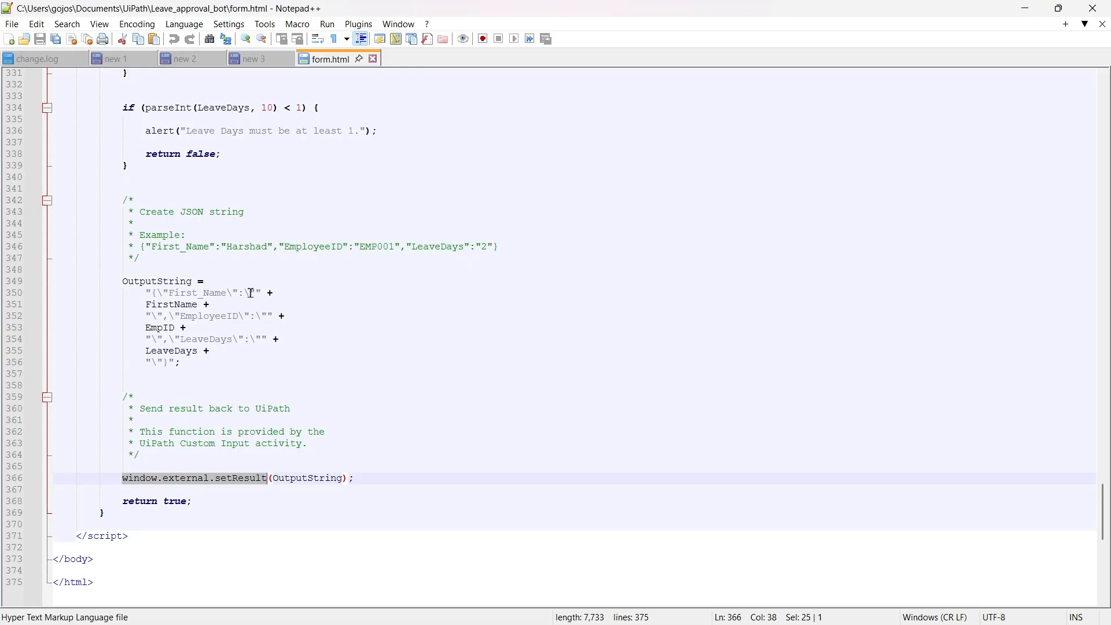
drag(122, 281, 202, 364)
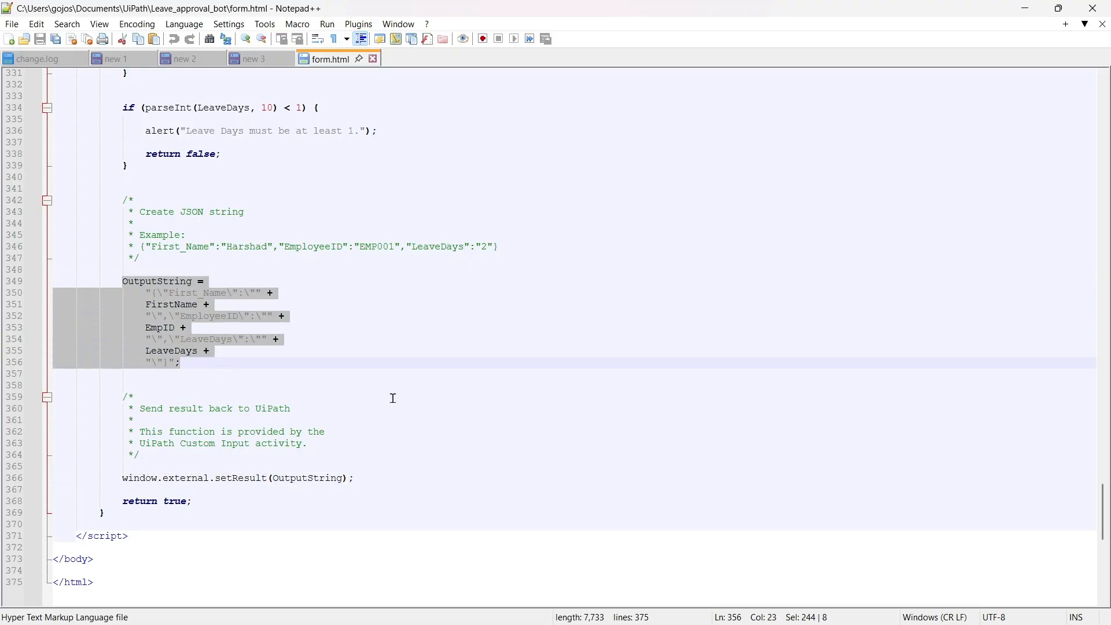
- Switch to UiPath Studio and add a Custom Input activity to the empty Main Sequence
click(1024, 8)
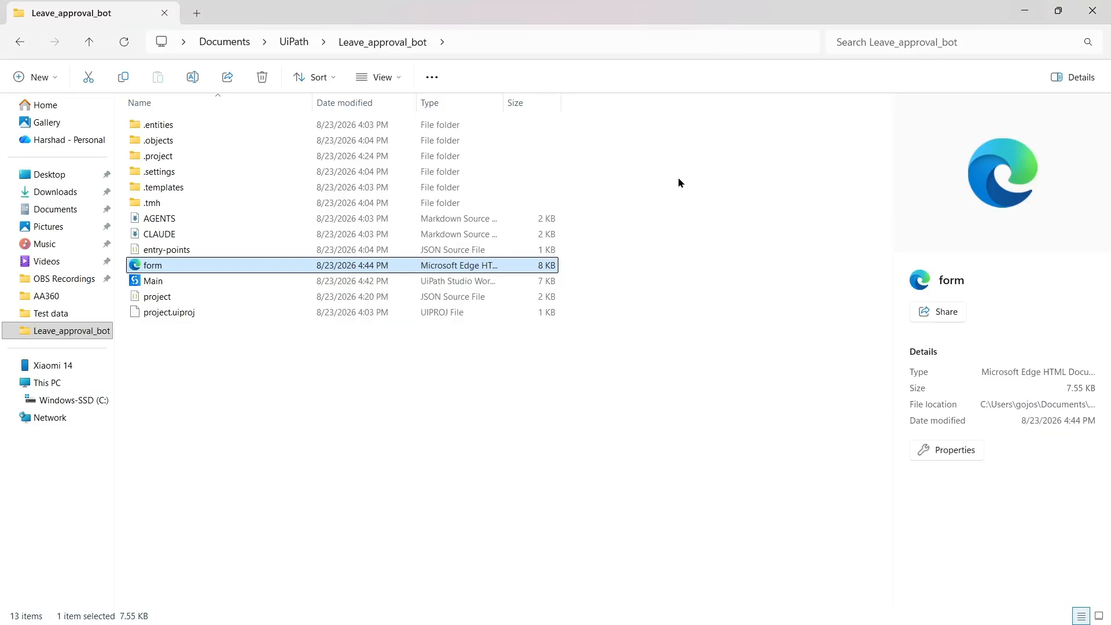
click(746, 604)
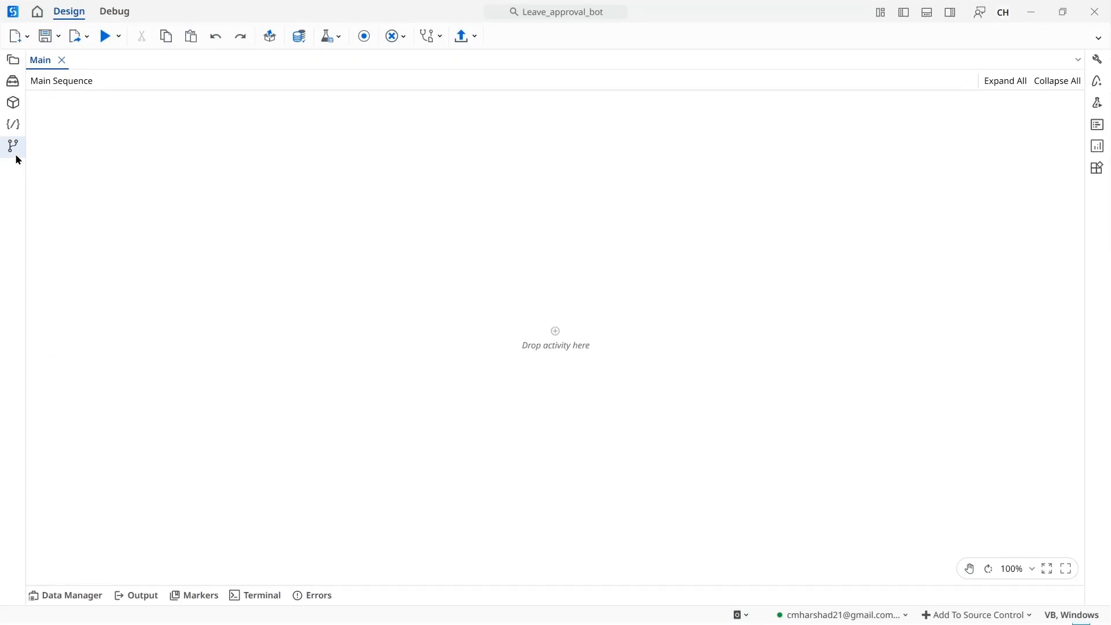
click(13, 81)
click(94, 65)
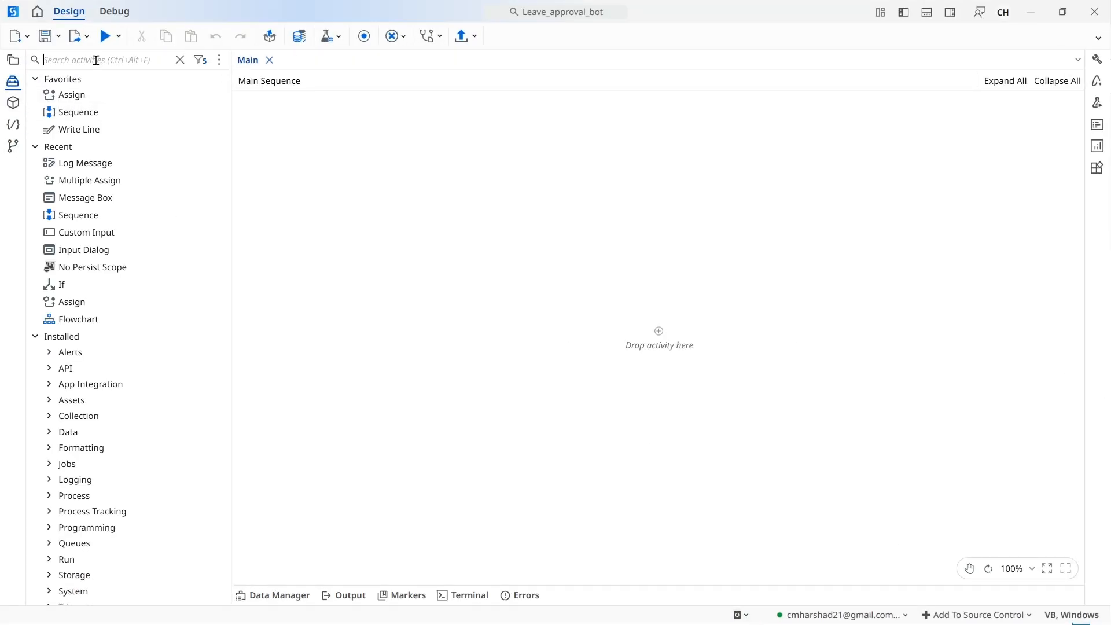
text(custom)
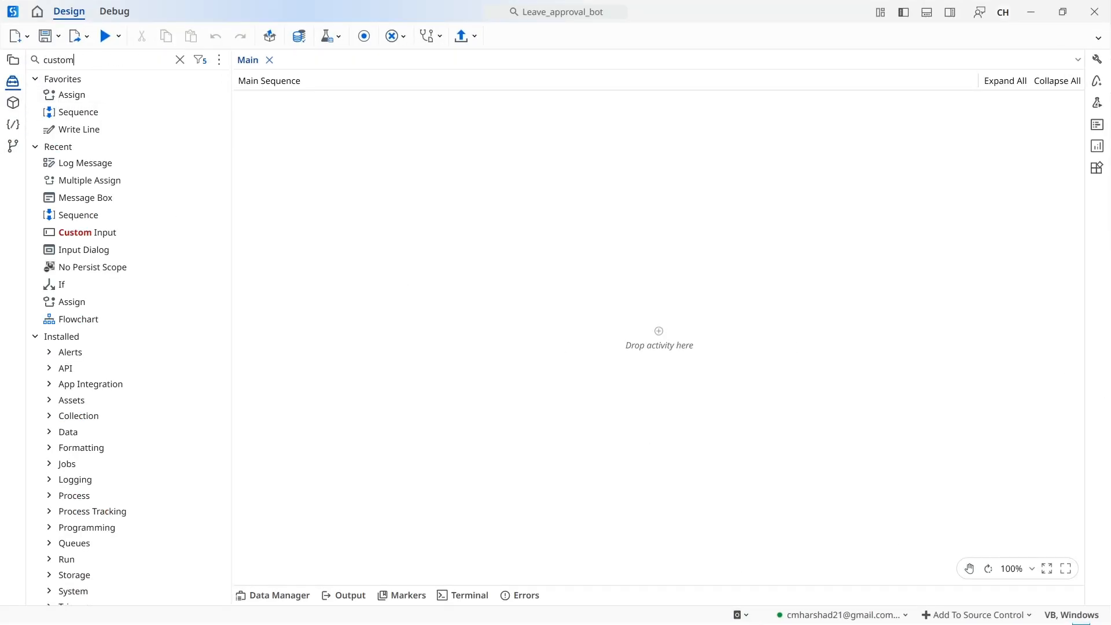
drag(90, 100, 657, 330)
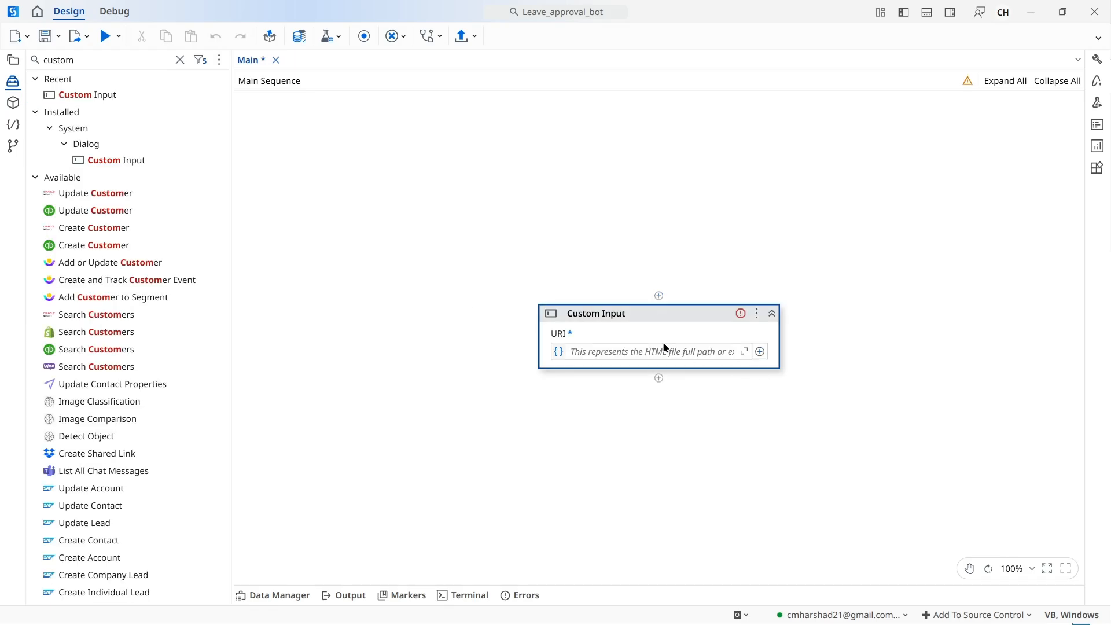
- Set the Custom Input activity's URI to "form.html"
click(629, 351)
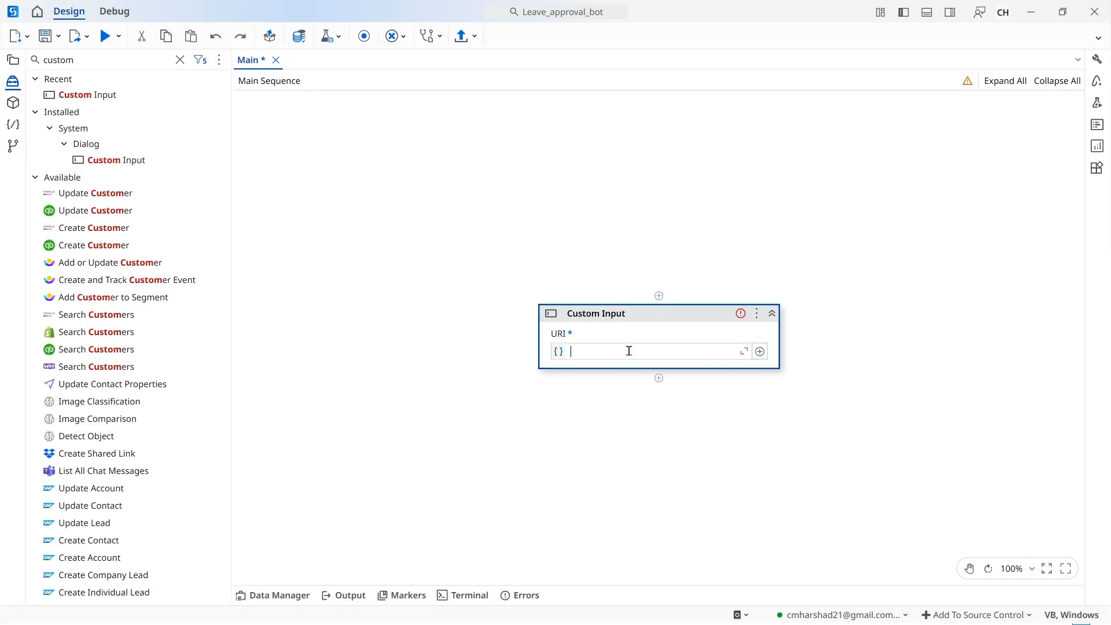
text("form)
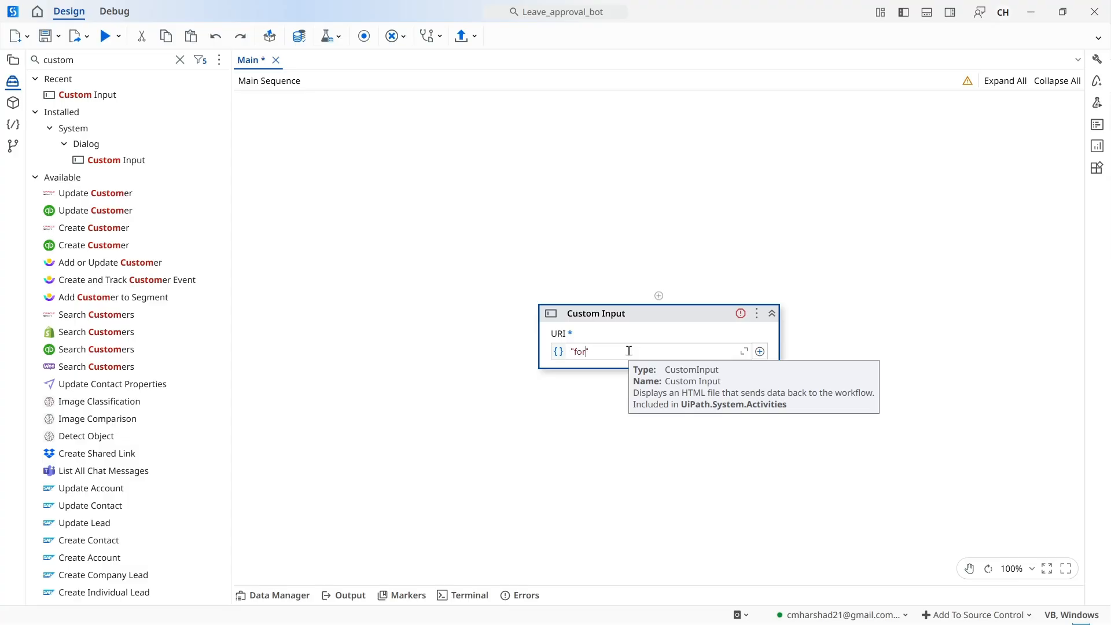
text(.html)
click(585, 466)
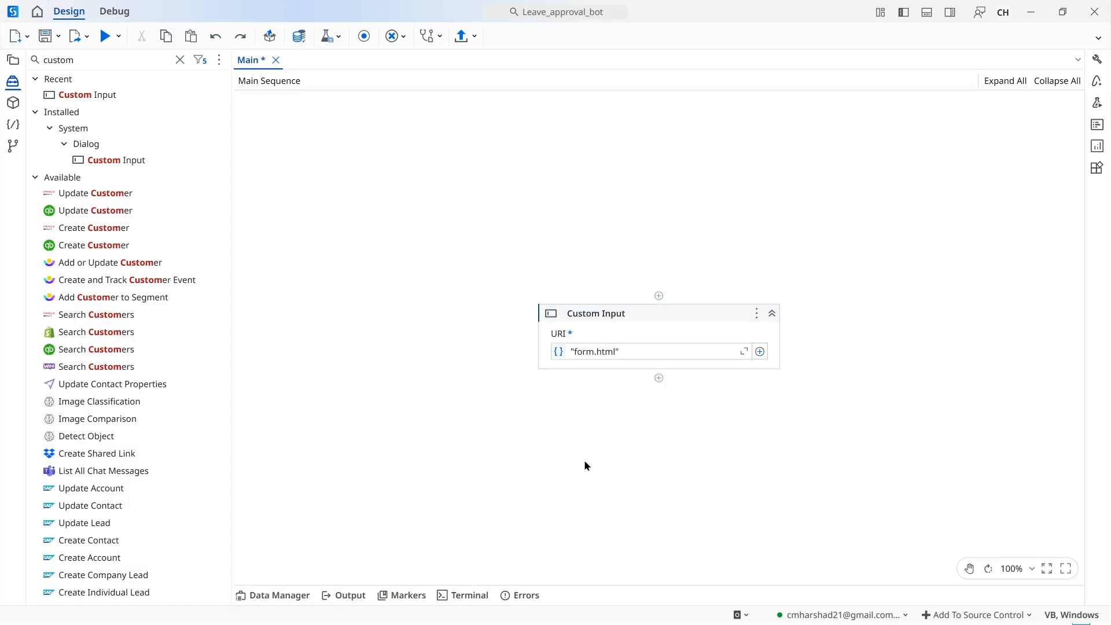
- Store the Custom Input activity's result in a new variable named form_output and check the variable's data type
click(1097, 60)
click(812, 274)
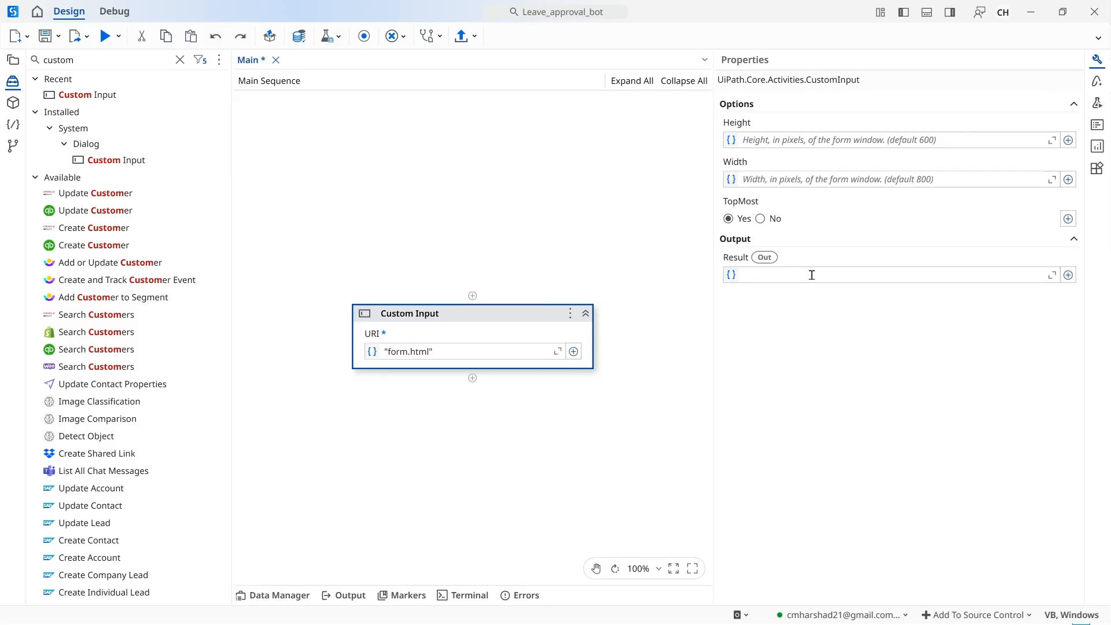
key(ctrl+k)
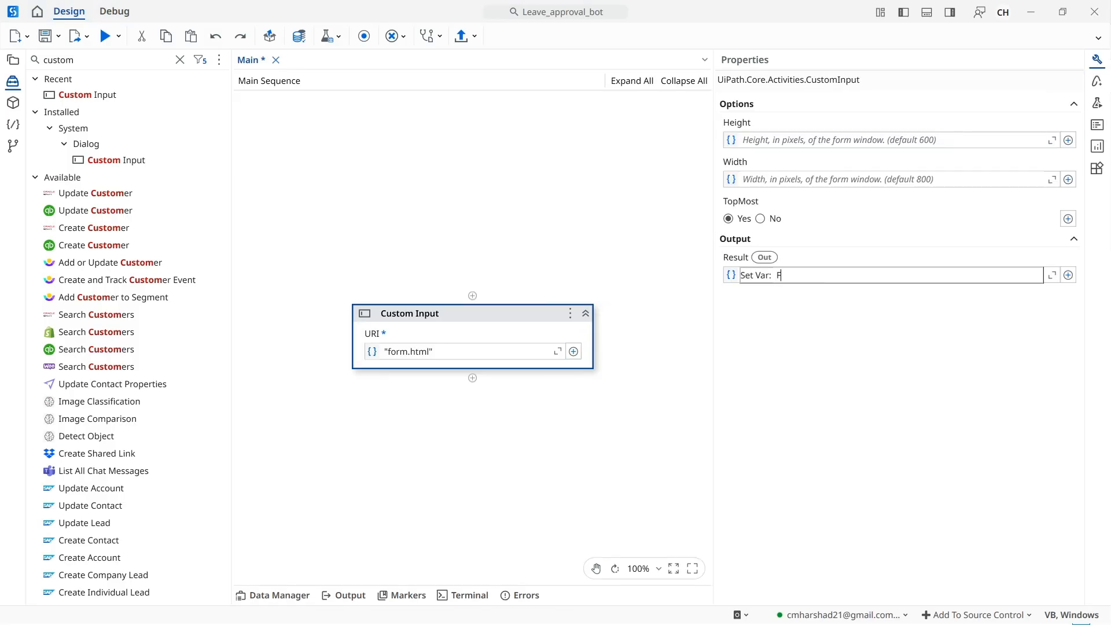
text(form_output)
key(Return)
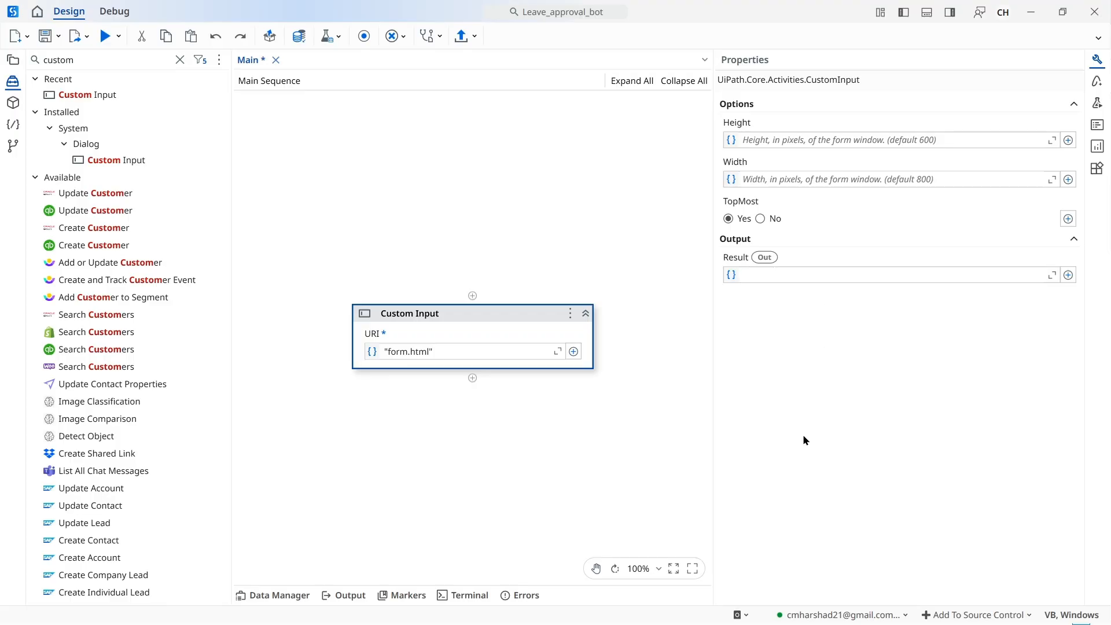
click(538, 472)
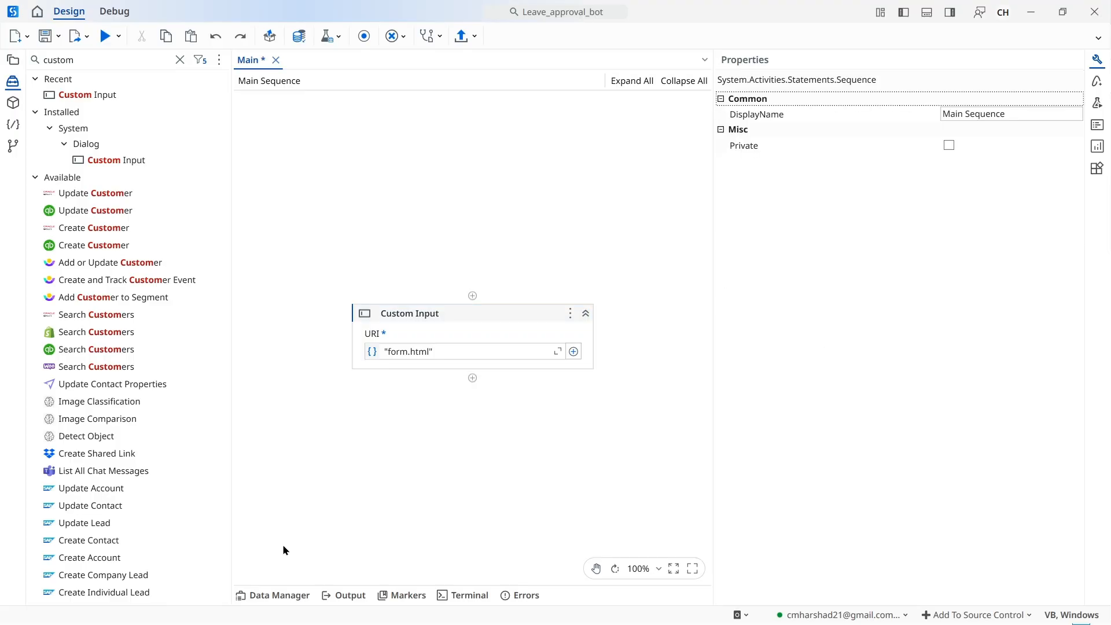
click(267, 596)
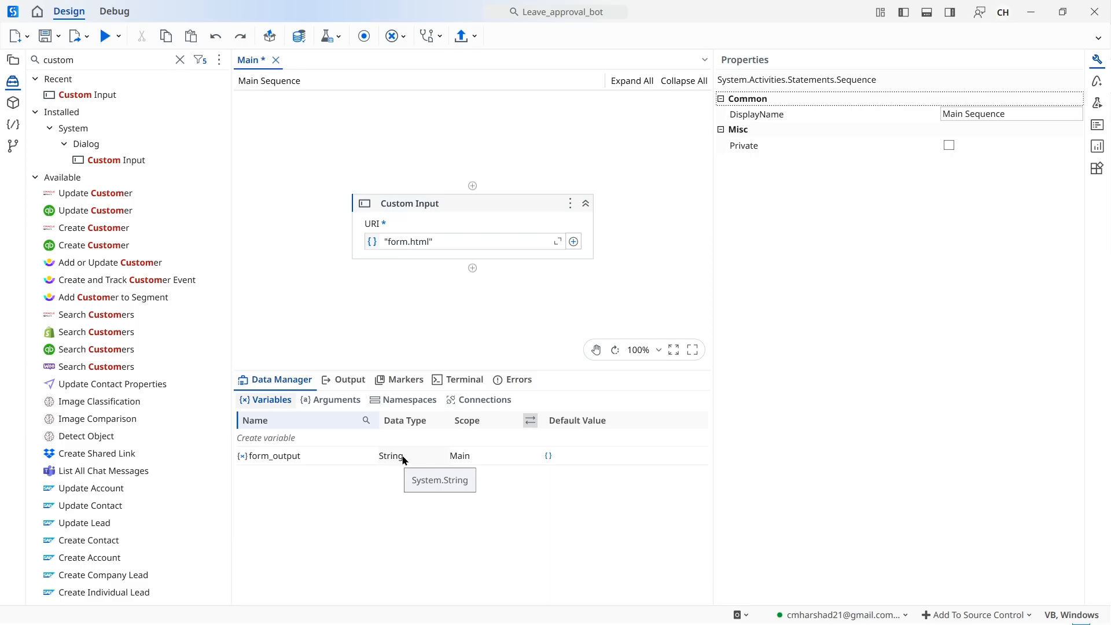
click(273, 382)
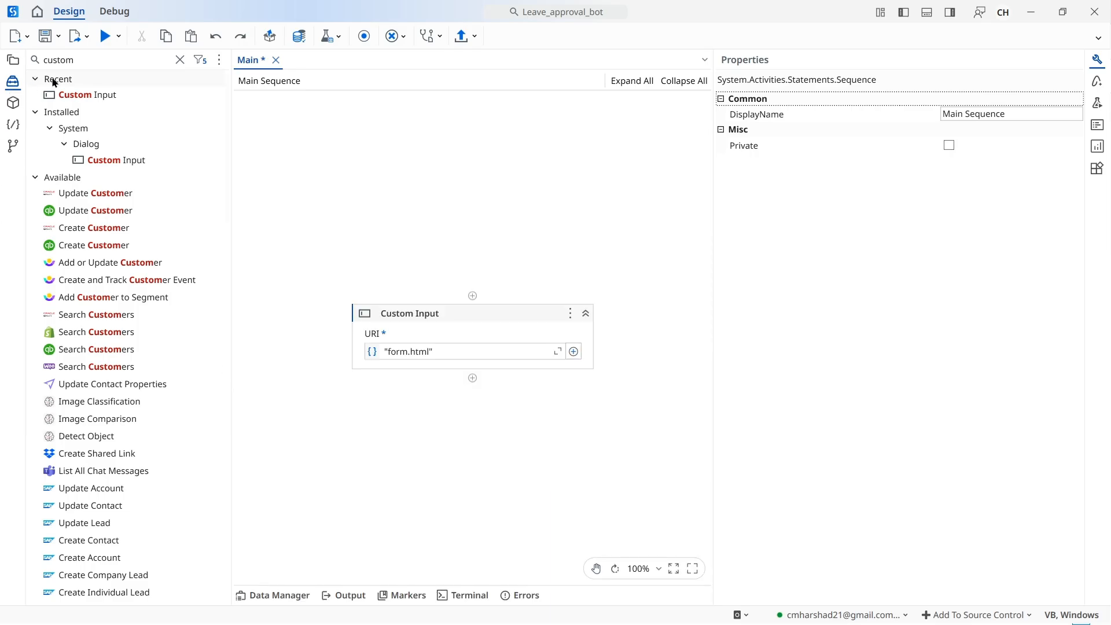
- Add a Log Message activity below Custom Input with form_output as its message
click(180, 60)
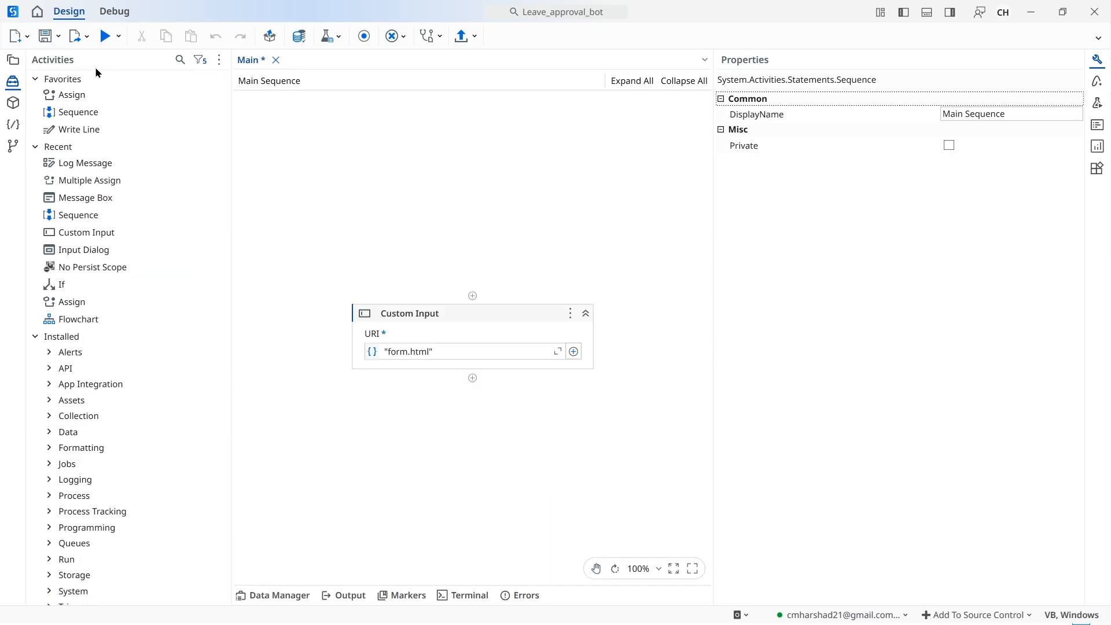
click(95, 66)
text(log)
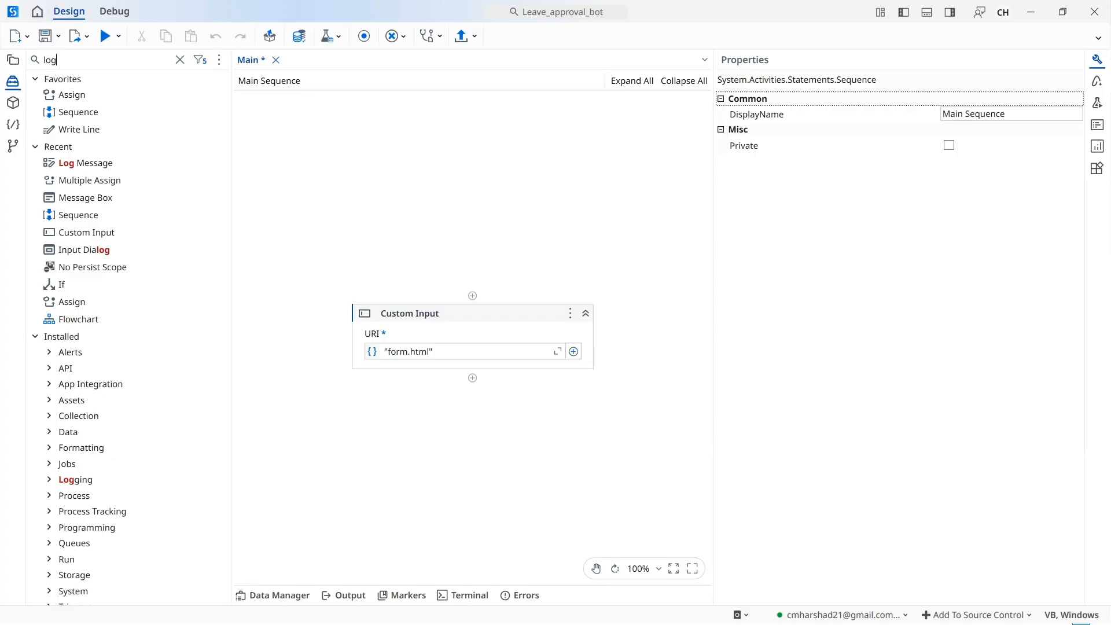
drag(77, 95, 471, 379)
click(434, 376)
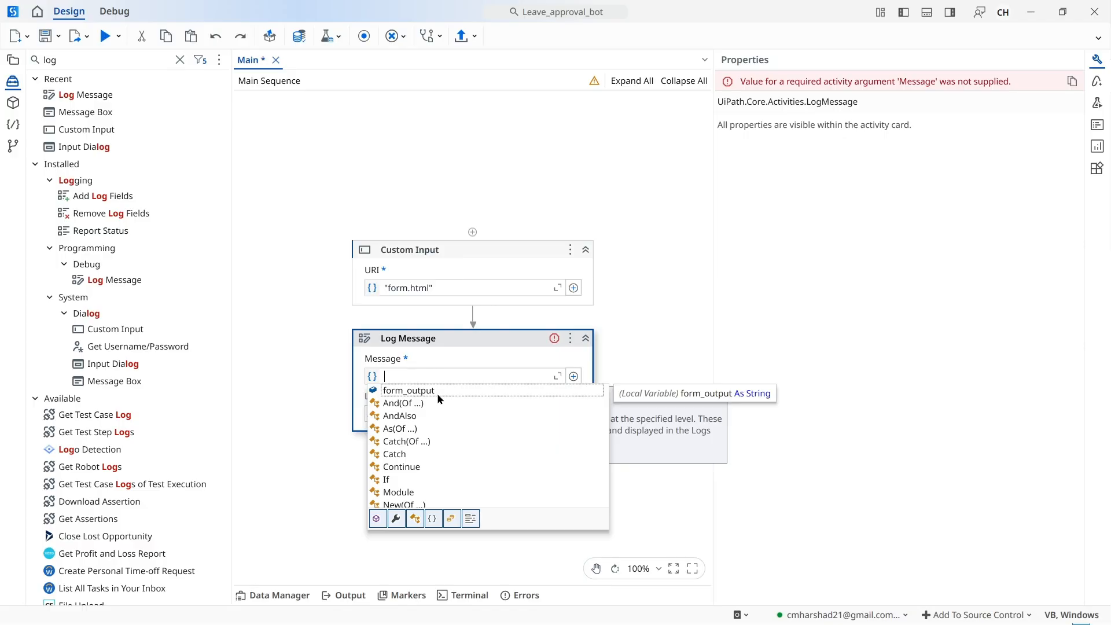
double_click(440, 392)
click(678, 347)
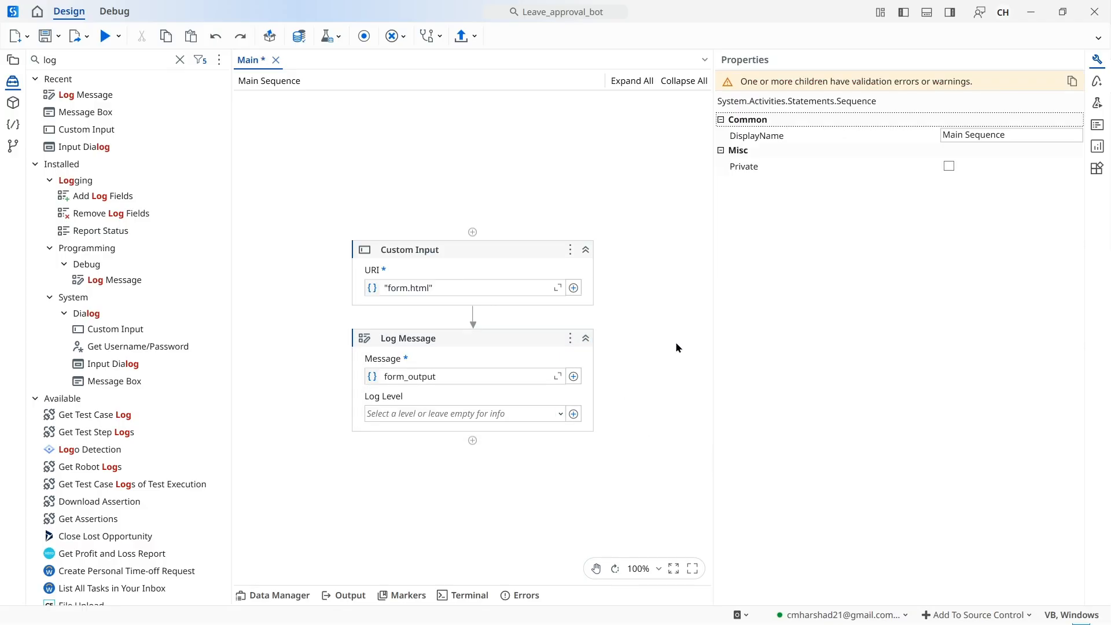
- Save and debug the workflow, maximizing the leave request form window it launches
key(ctrl+s)
click(104, 37)
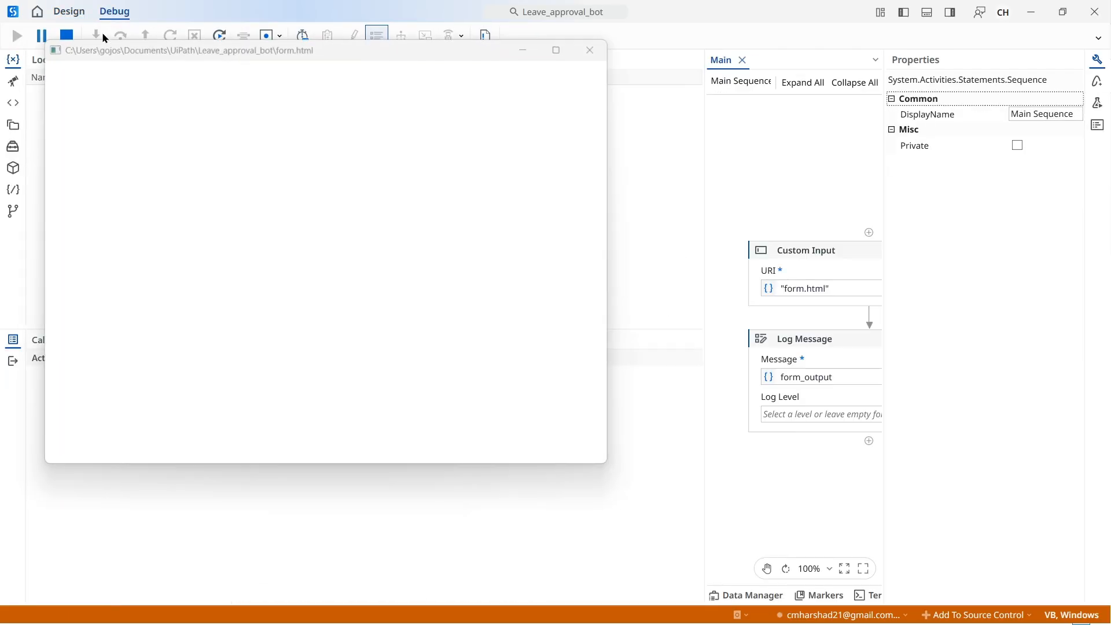
click(559, 48)
right_click(804, 141)
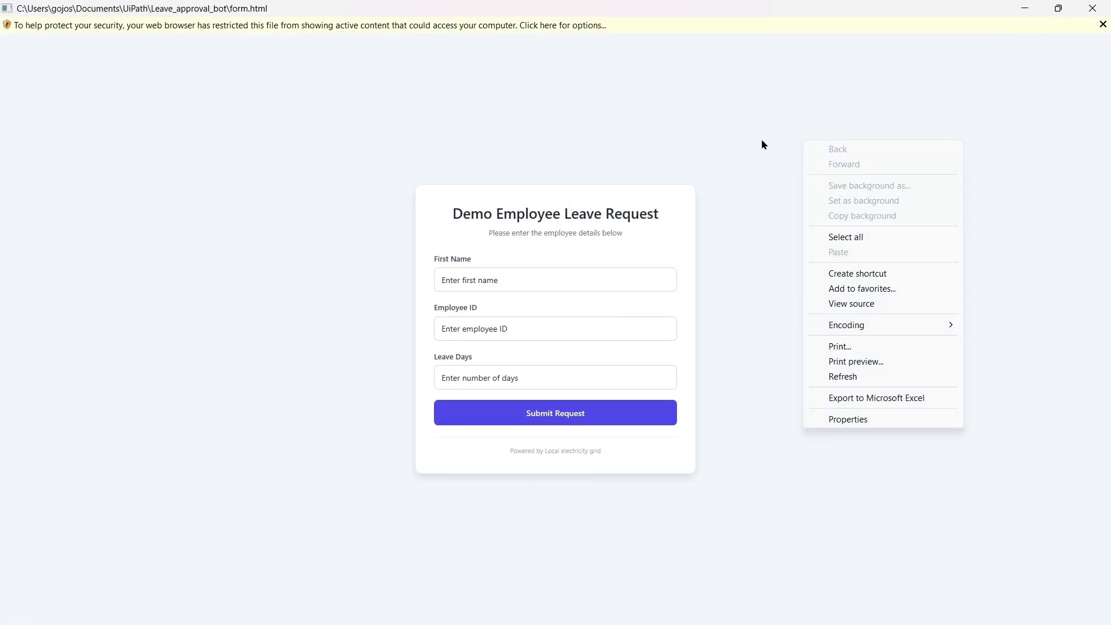
- Check the document type in the form page's properties, then close them
click(834, 419)
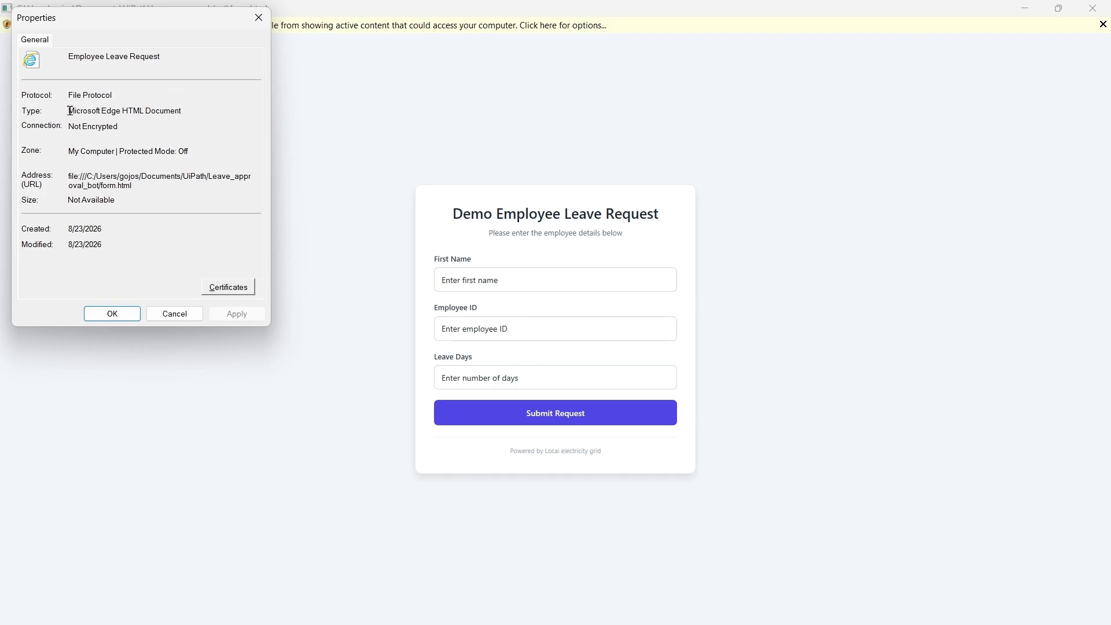
drag(69, 110, 201, 102)
click(222, 130)
click(260, 18)
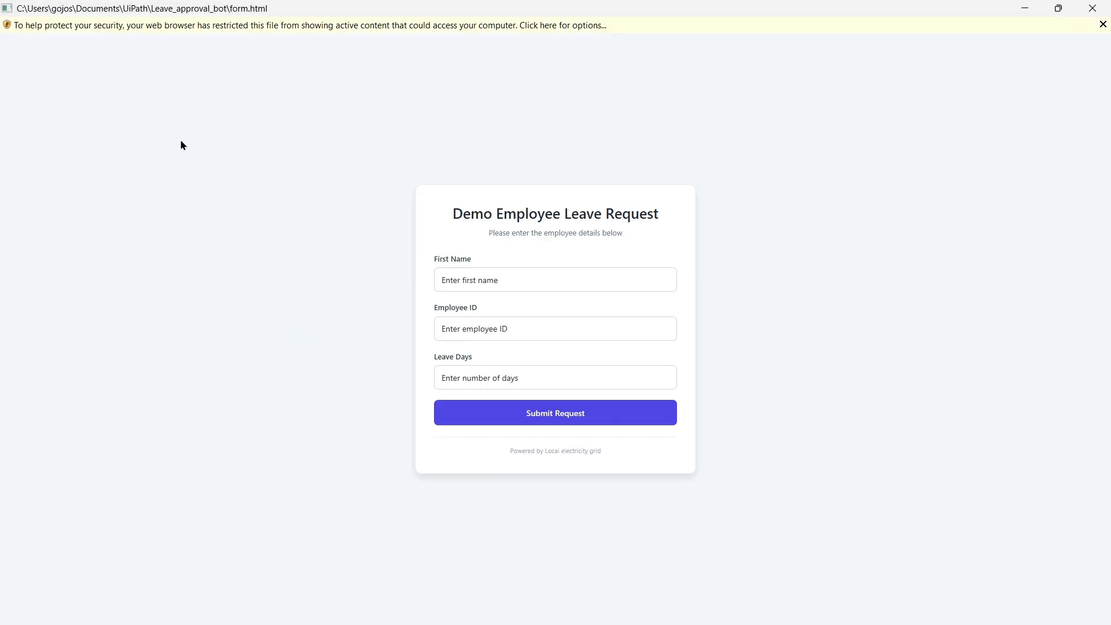
- Allow the blocked active content in the leave request form and confirm the security warning
click(683, 26)
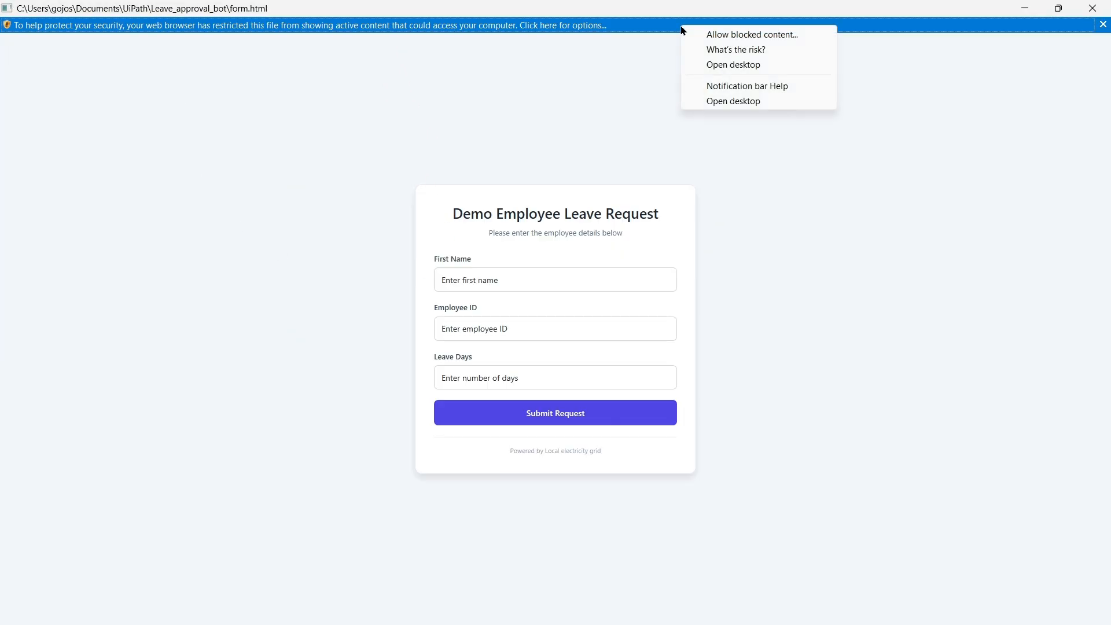
click(755, 35)
click(604, 390)
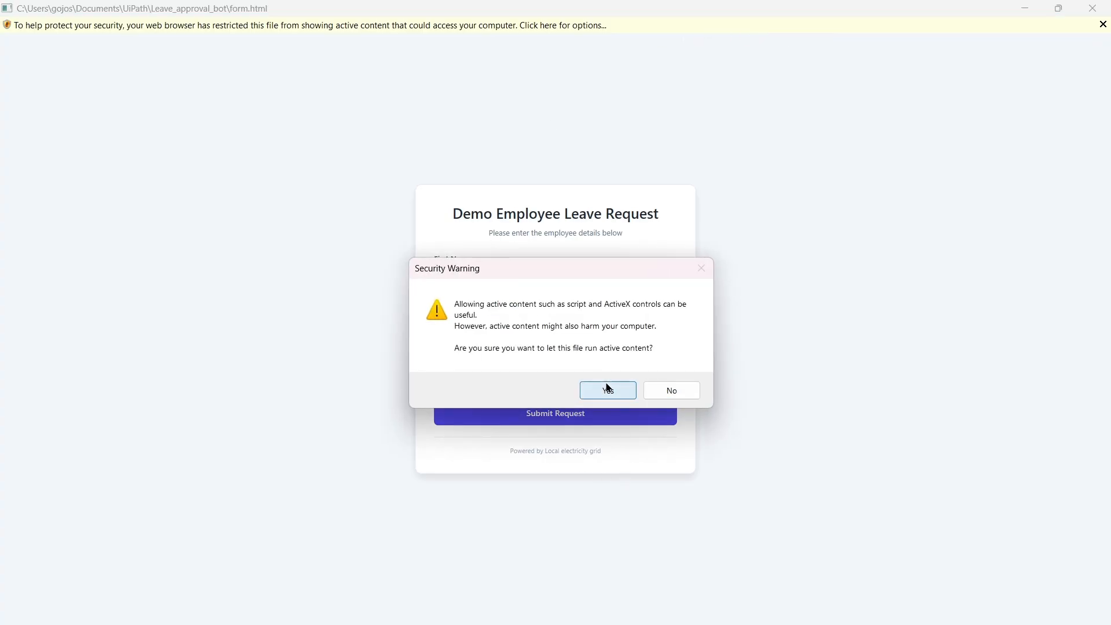
- Fill in the employee's first name and employee ID, request 2 leave days, and submit the form
click(503, 278)
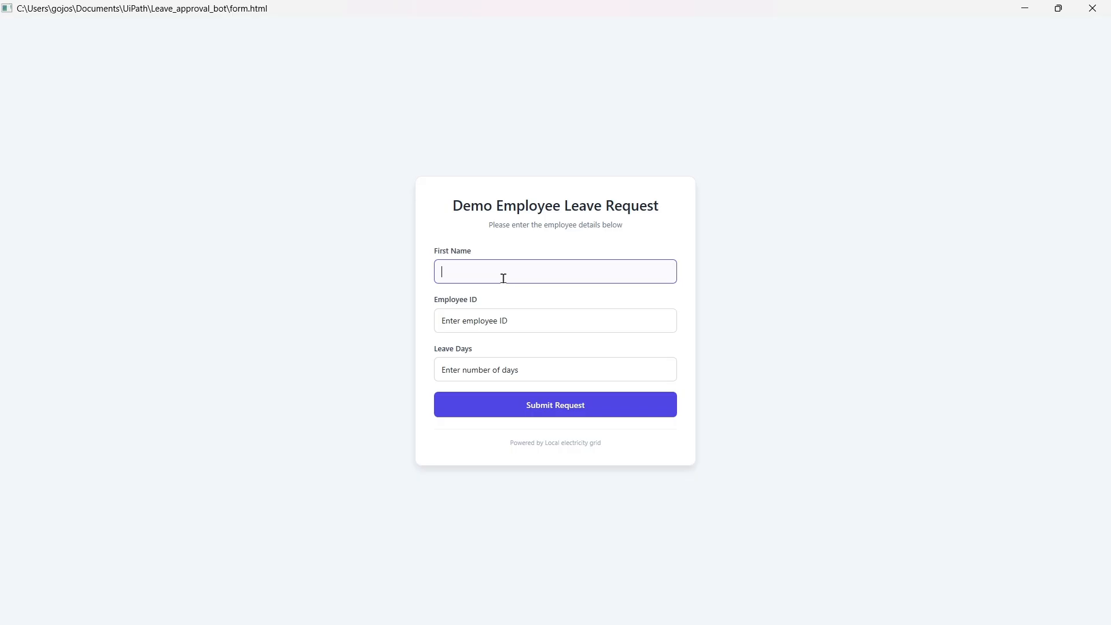
text(Derik)
click(509, 323)
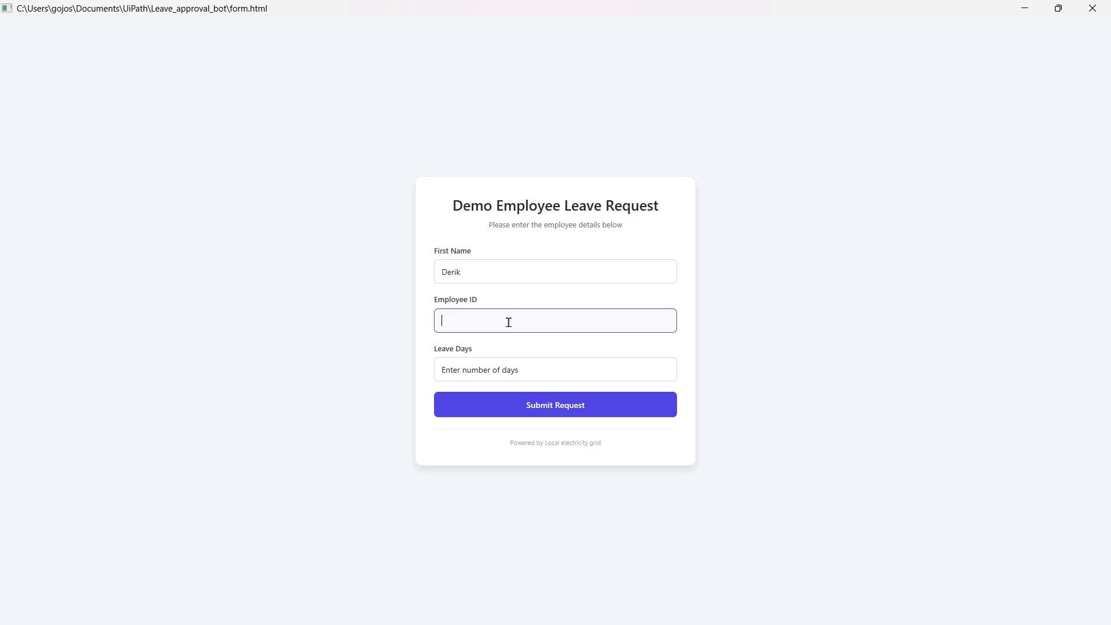
text(Emp298)
click(479, 373)
text(2)
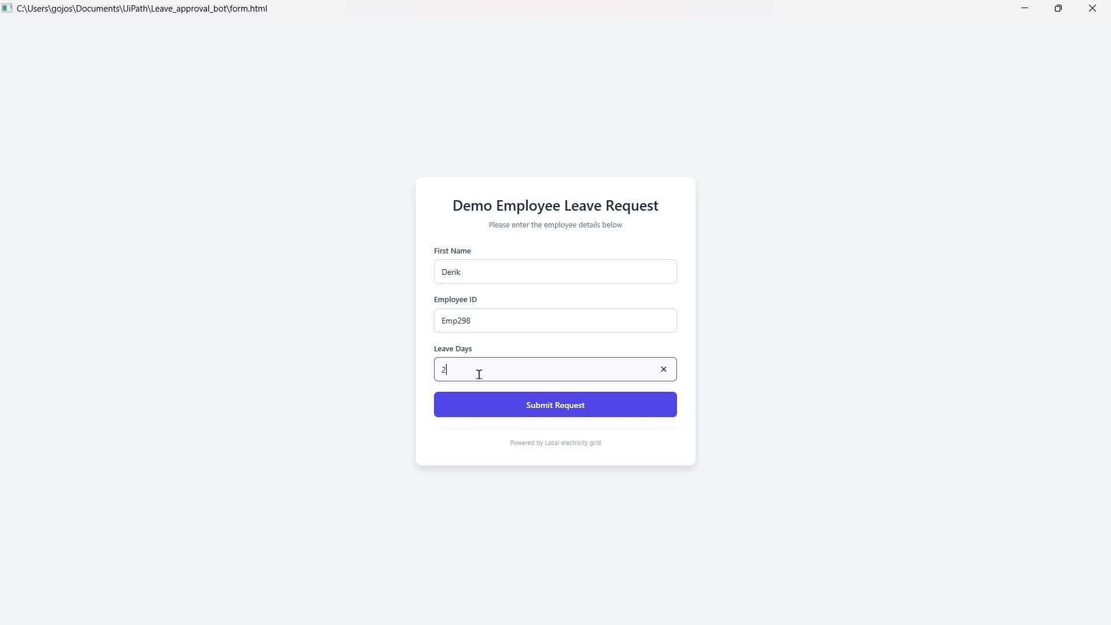
click(556, 405)
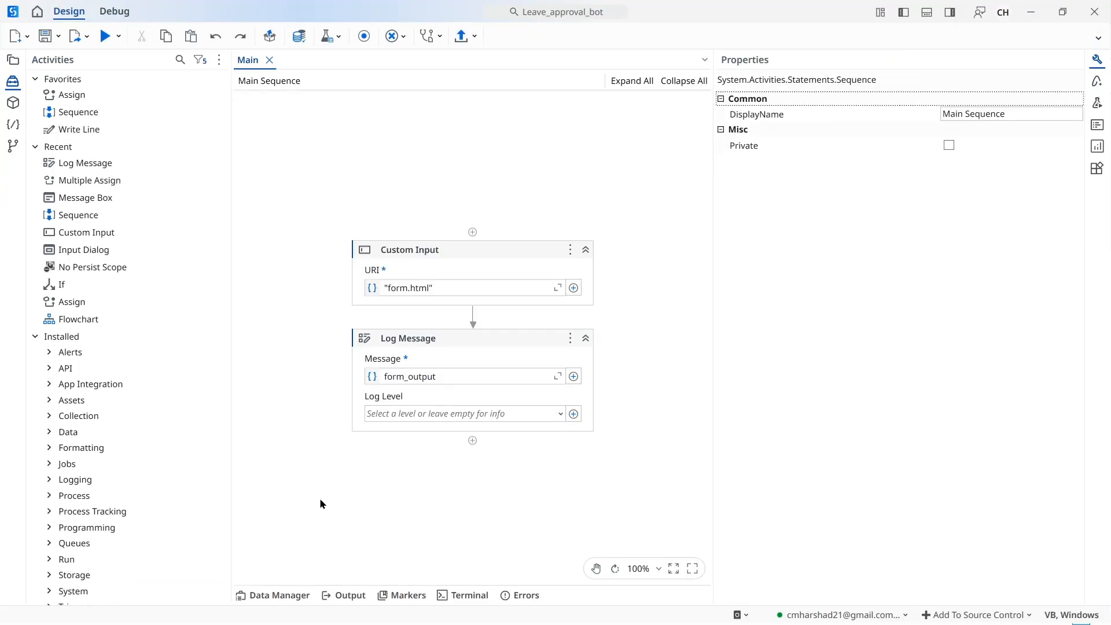
- Inspect the logged JSON string with the submitted form values in the execution output
click(349, 594)
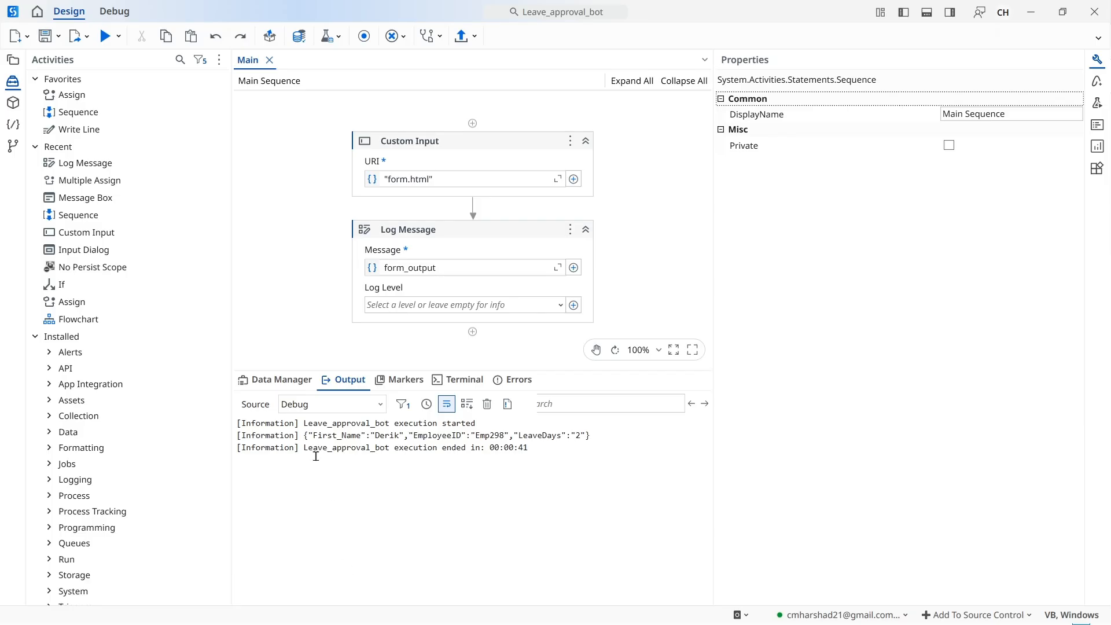
drag(305, 435, 602, 438)
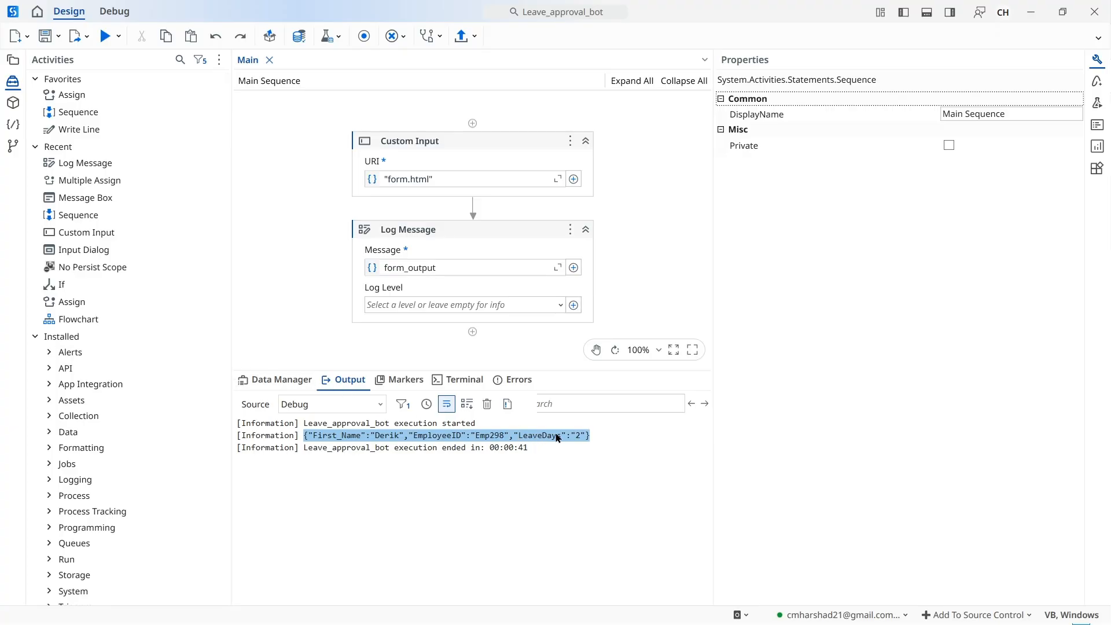
click(364, 387)
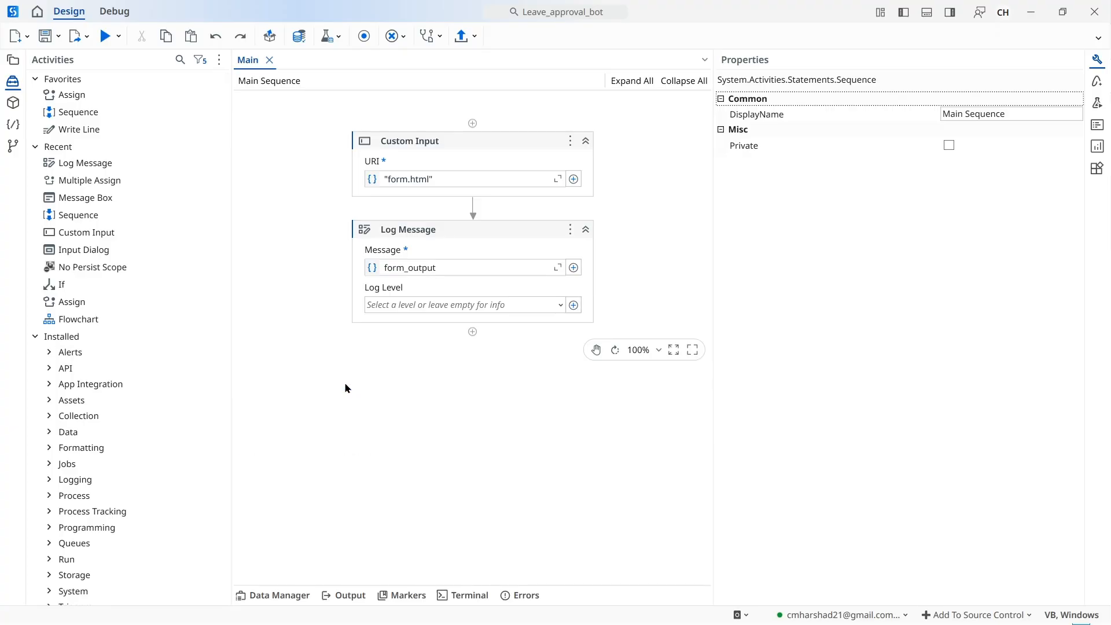
- Add a Deserialize JSON activity below Log Message with form_output as its JSON string
click(180, 60)
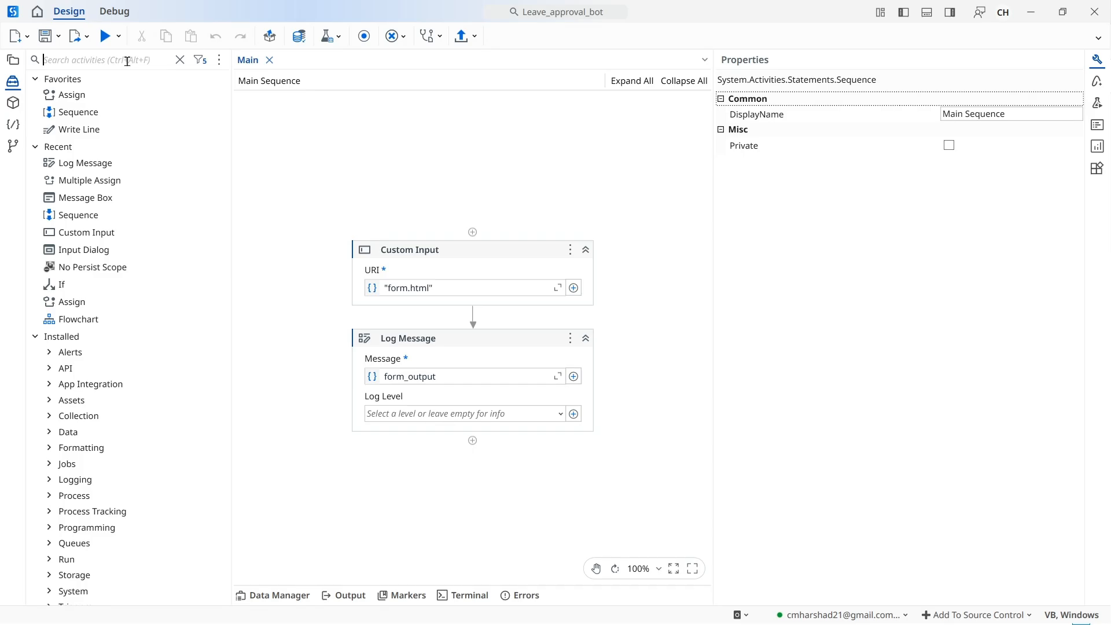
text(json)
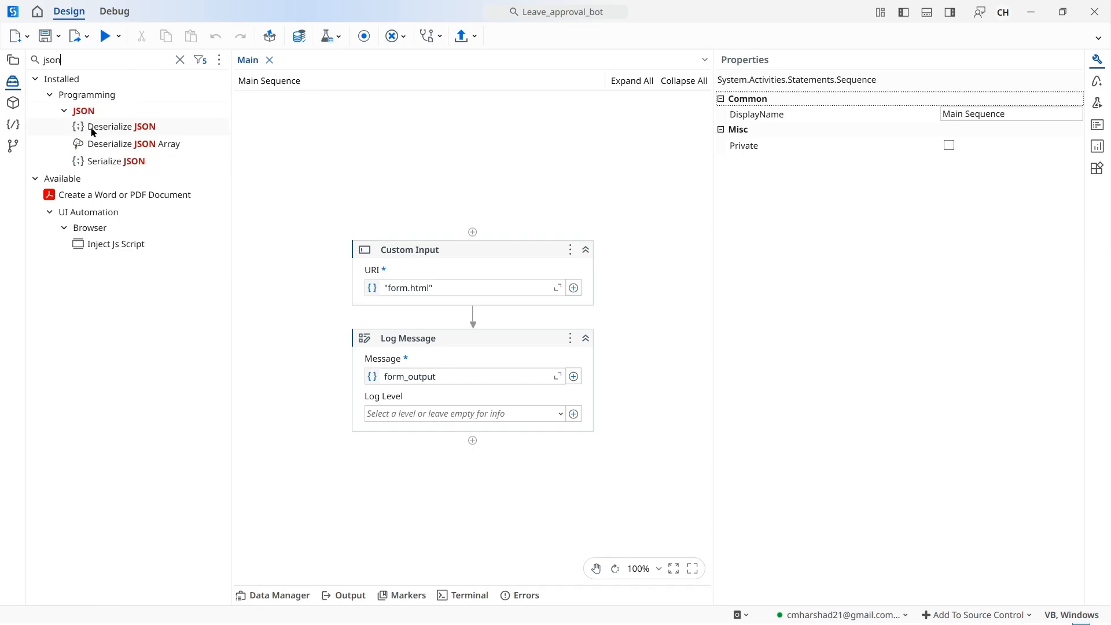
drag(105, 135, 473, 432)
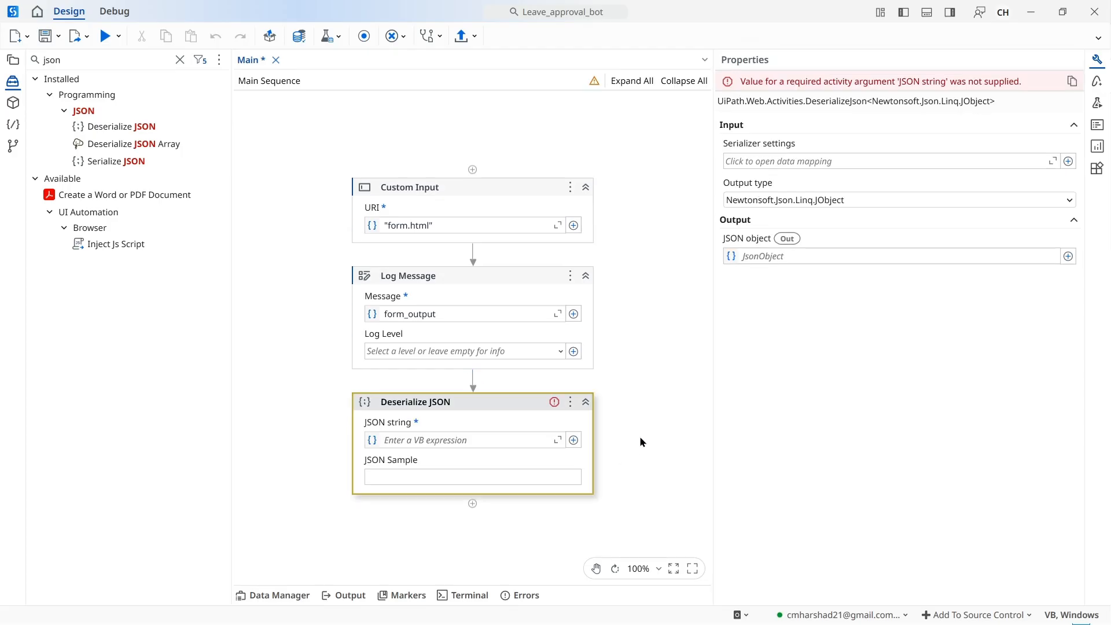
click(473, 442)
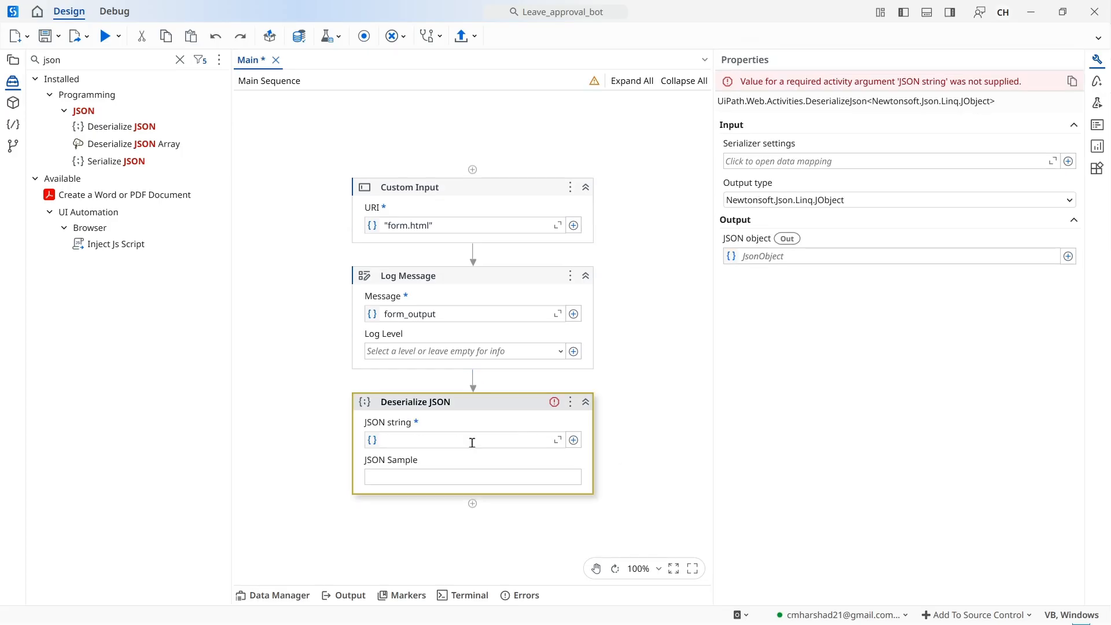
key(ctrl+space)
key(Return)
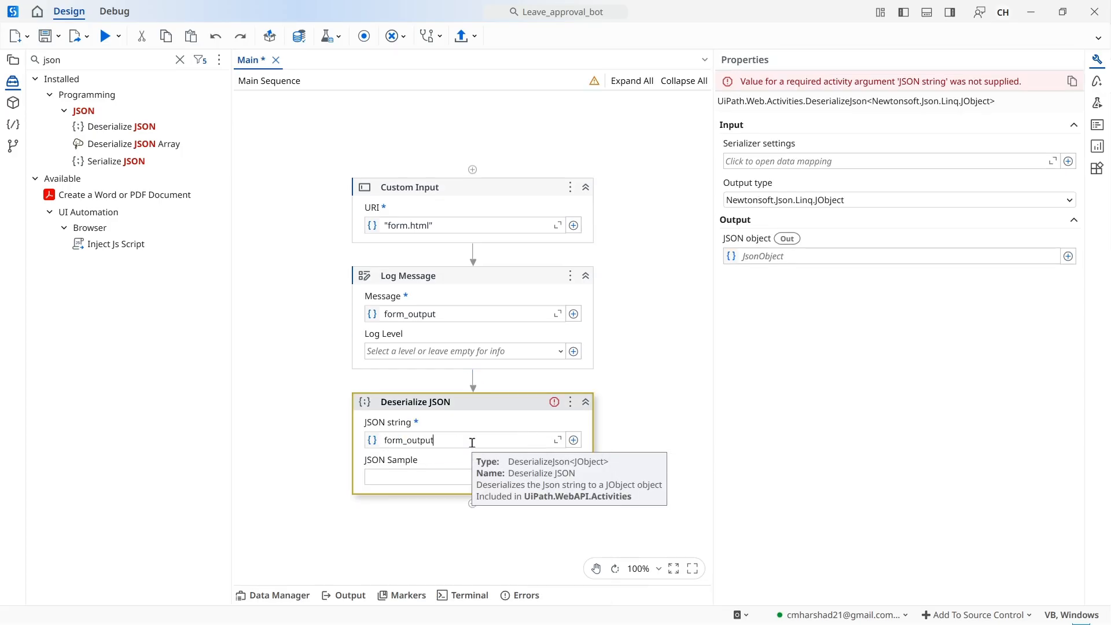
click(630, 357)
- Store the Deserialize JSON activity's JSON object in a new variable named Jobj
click(482, 405)
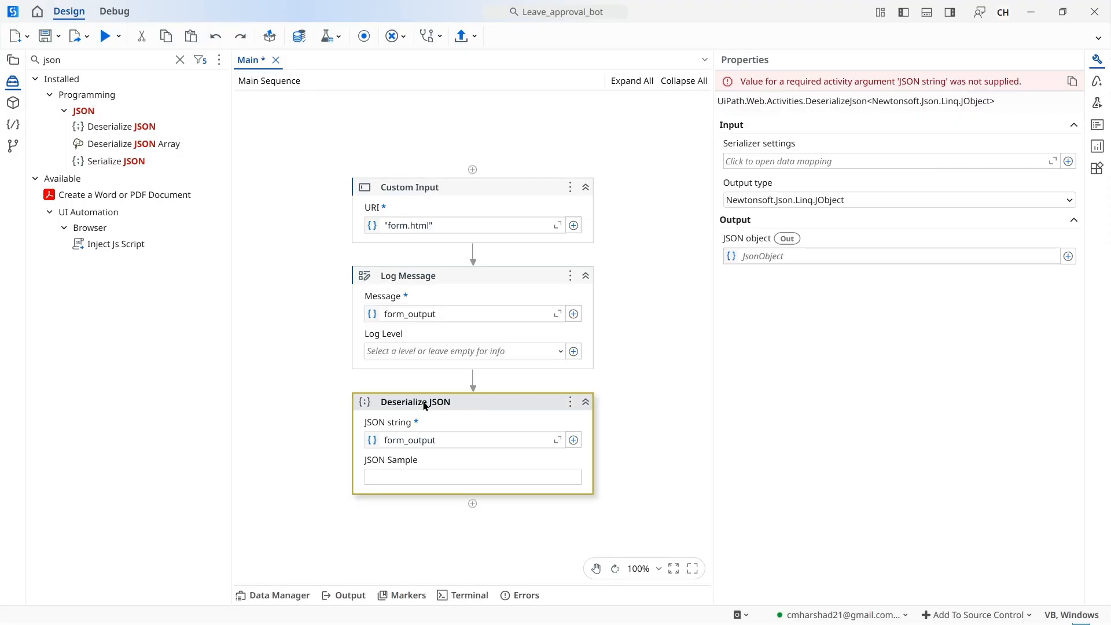
click(781, 257)
key(ctrl+k)
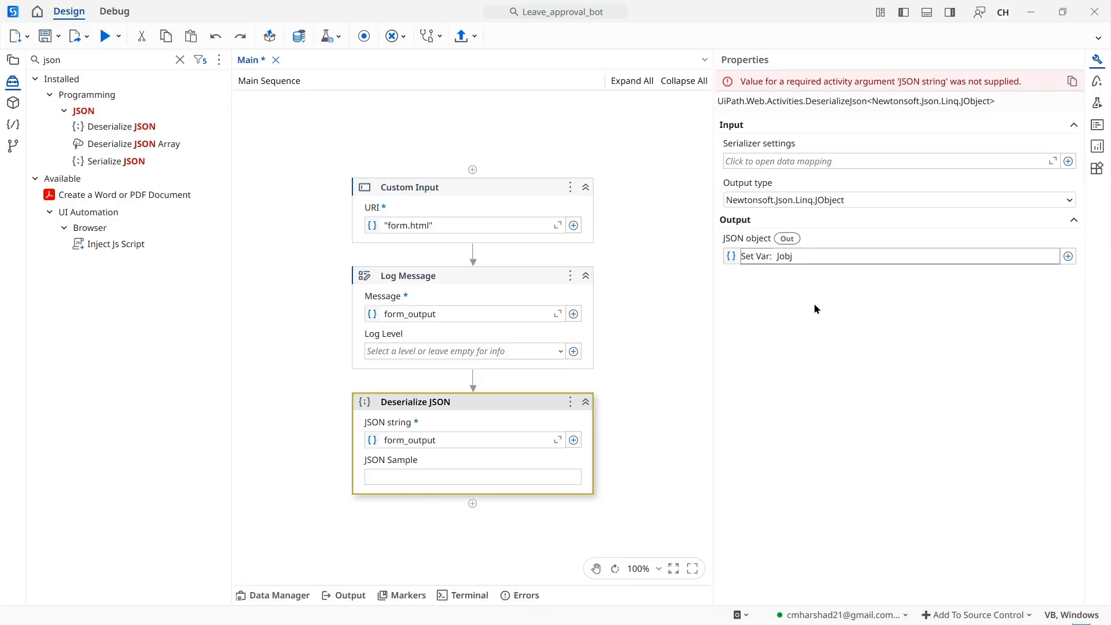
key(Return)
click(690, 367)
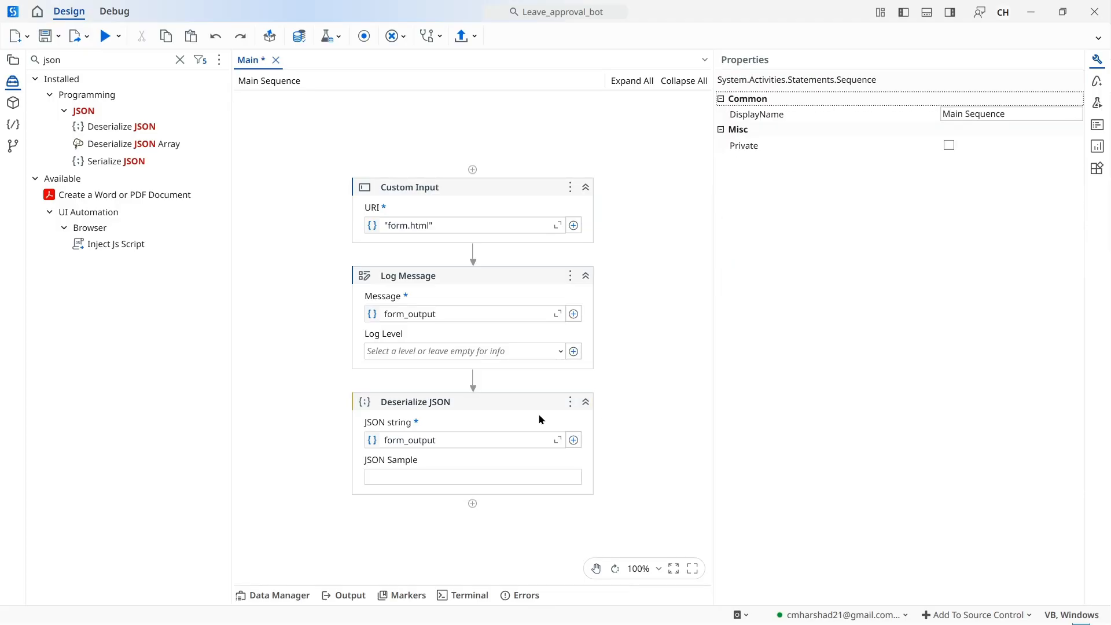
click(540, 418)
- Add a Multiple Assign activity below Deserialize JSON and save its first assignment to a new variable named EmpID
click(180, 60)
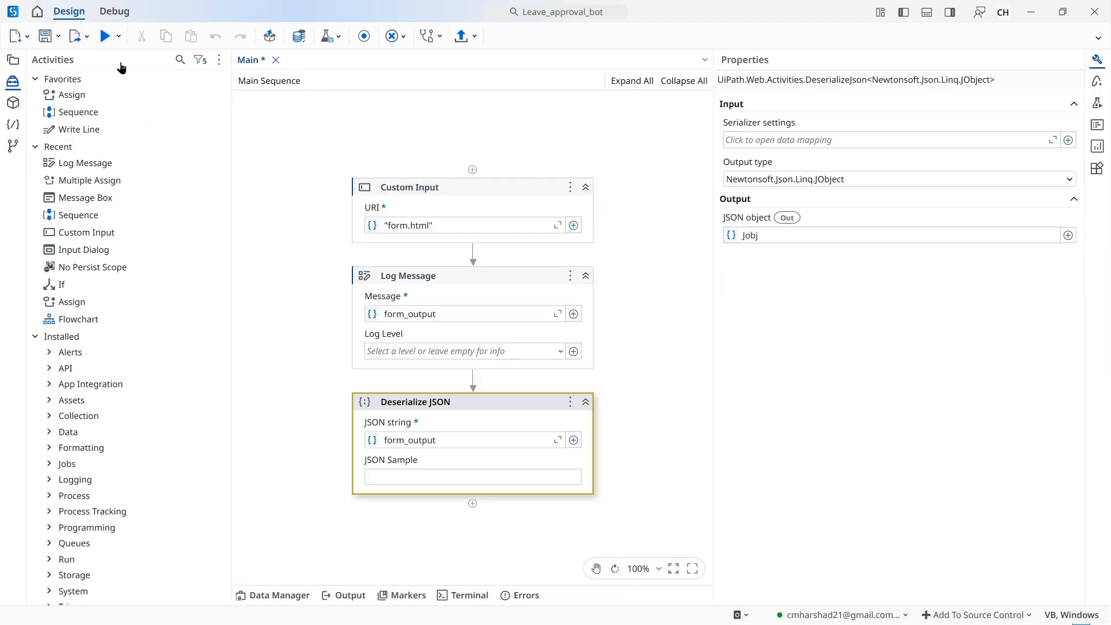
click(121, 62)
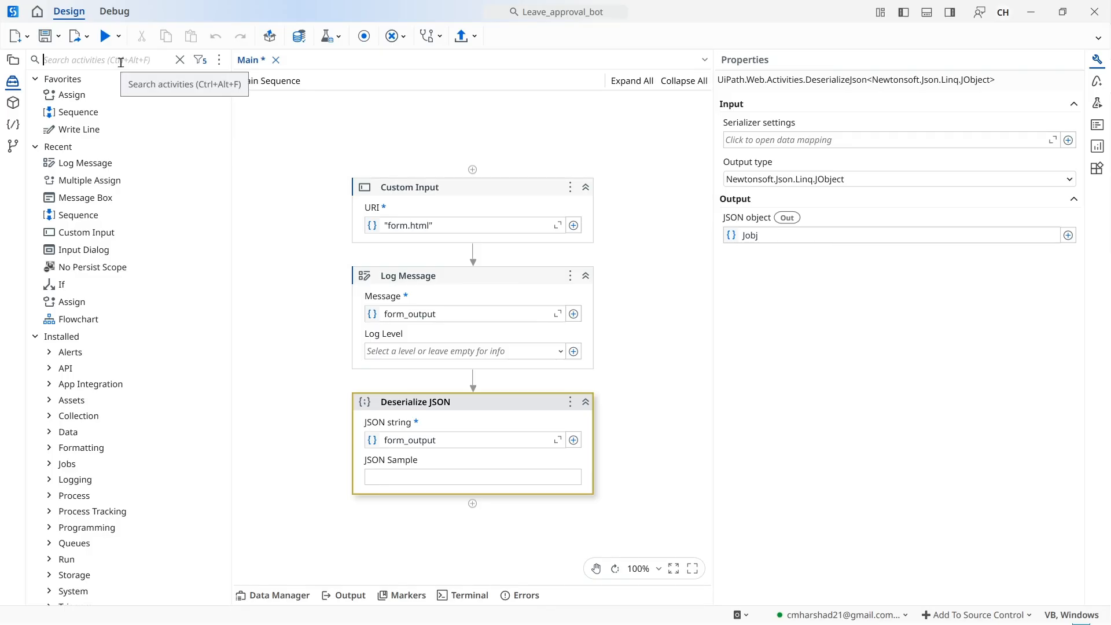
text(m)
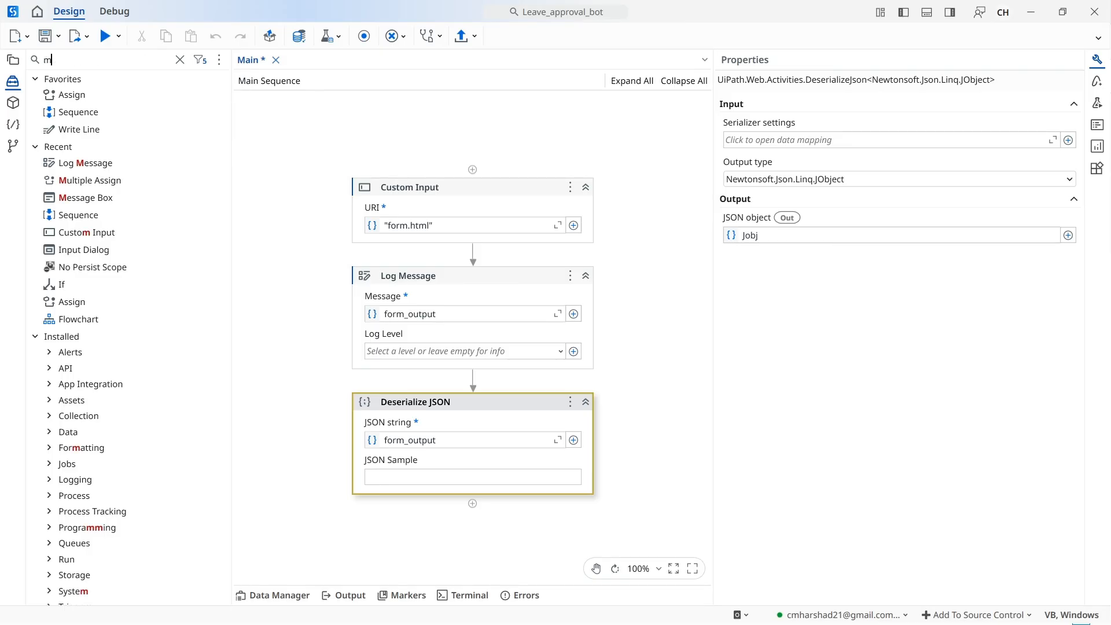
text(ut)
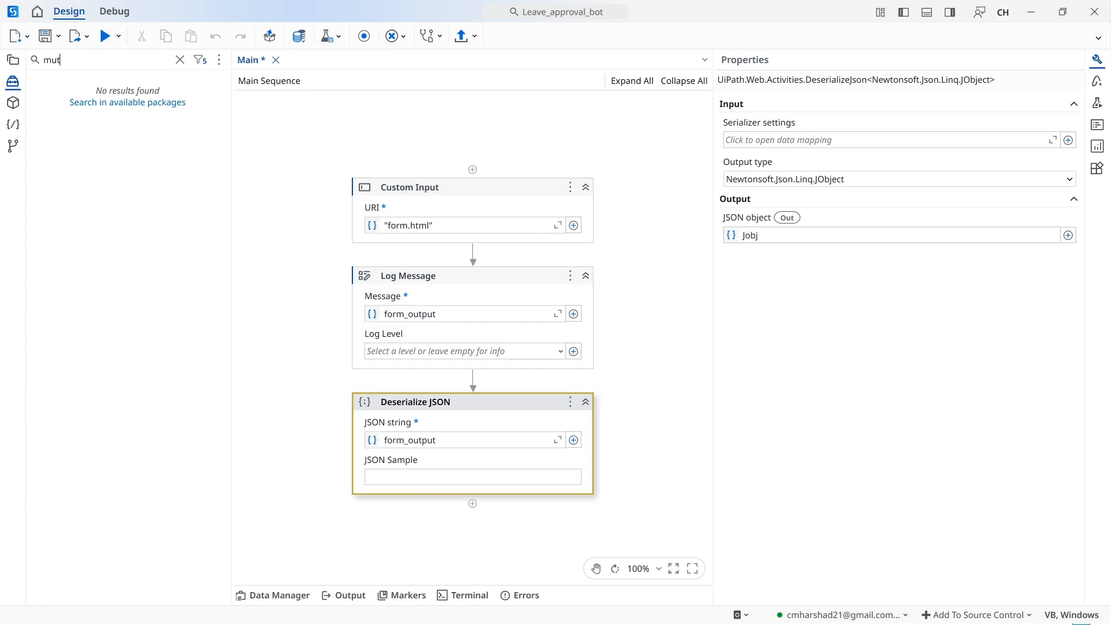
key(BackSpace)
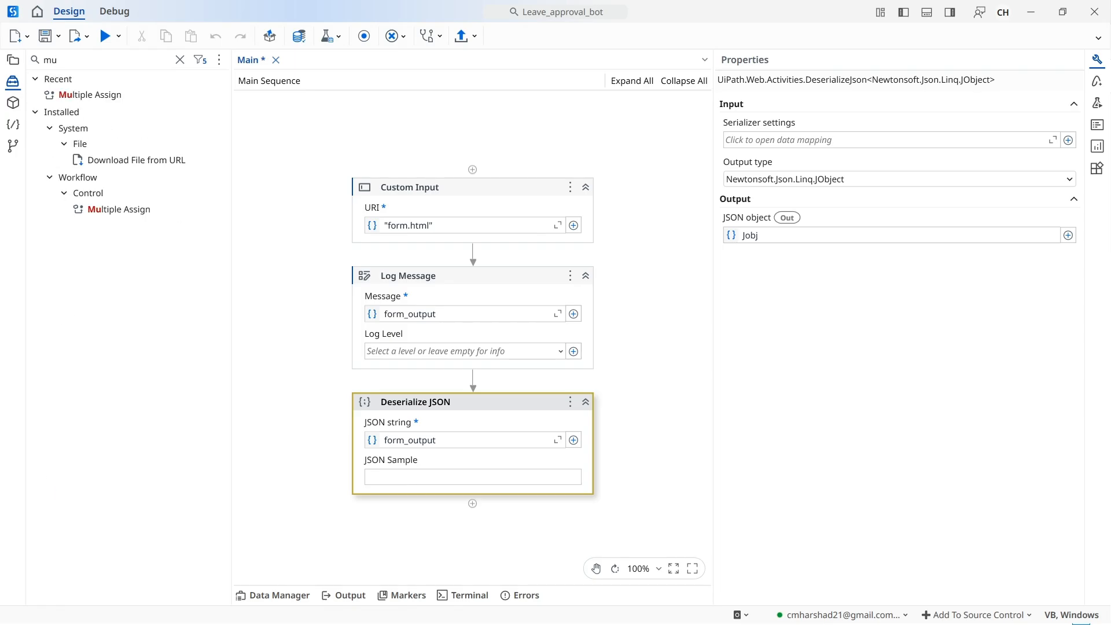
drag(90, 94, 473, 504)
click(386, 508)
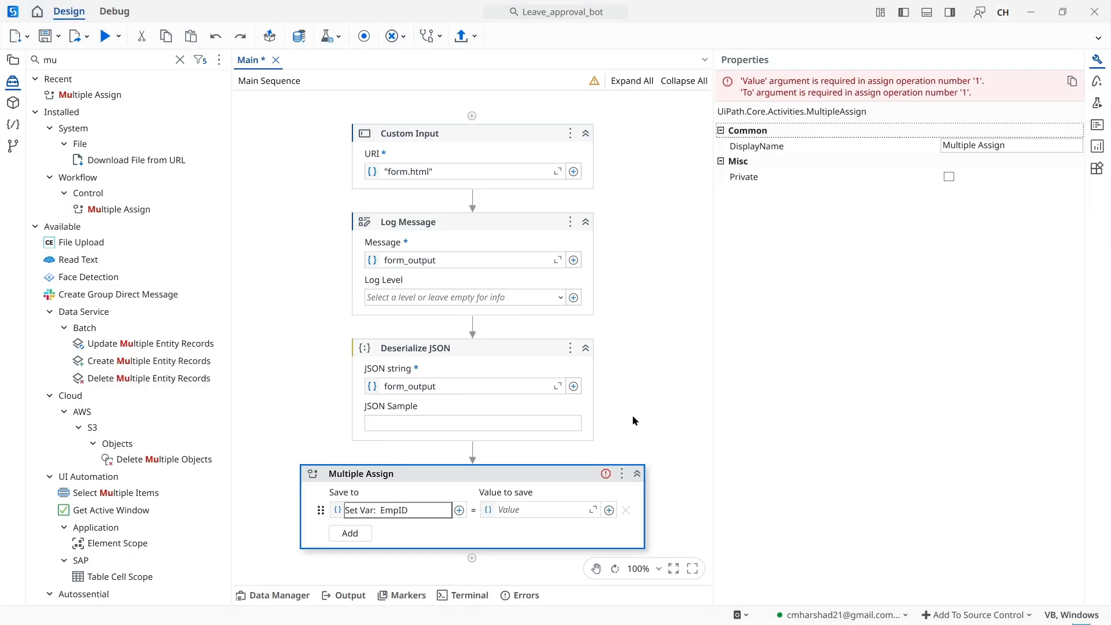
key(Return)
click(625, 448)
- Add a second assignment that saves to a new variable named EmpName
click(353, 533)
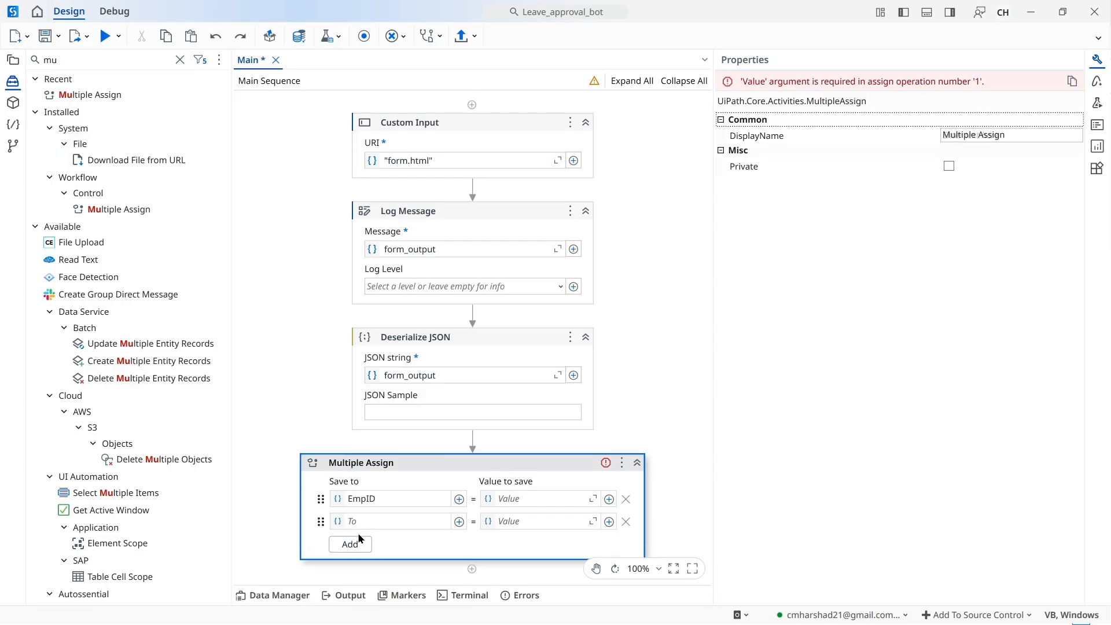
click(393, 525)
text(E)
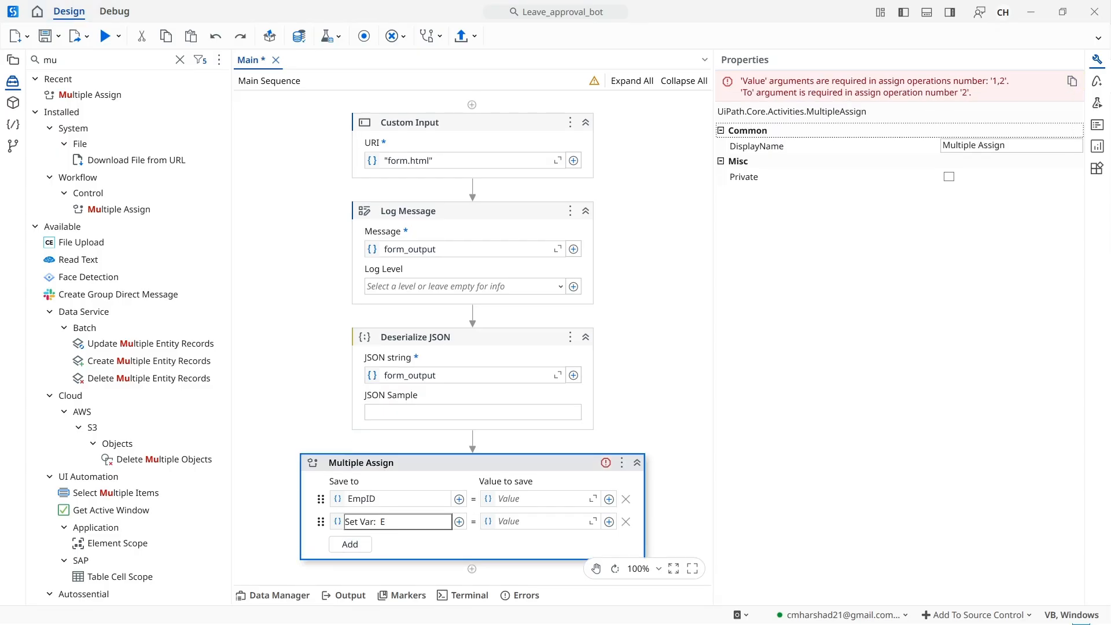
text(mpName)
click(625, 394)
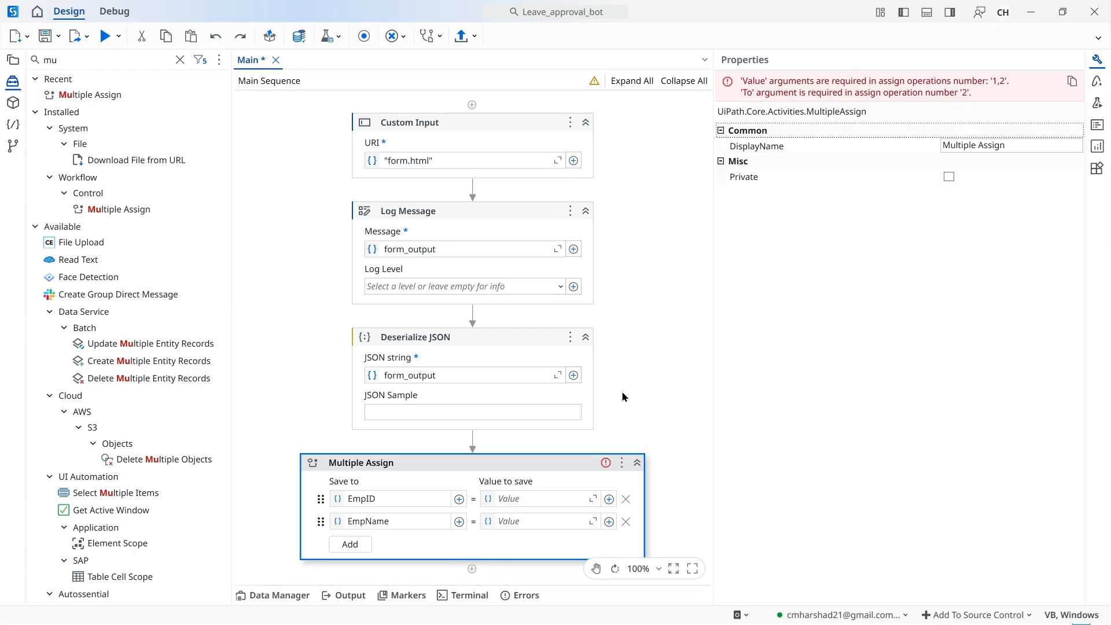
- Add a third assignment that saves to a new variable named int_leaveDays
click(350, 545)
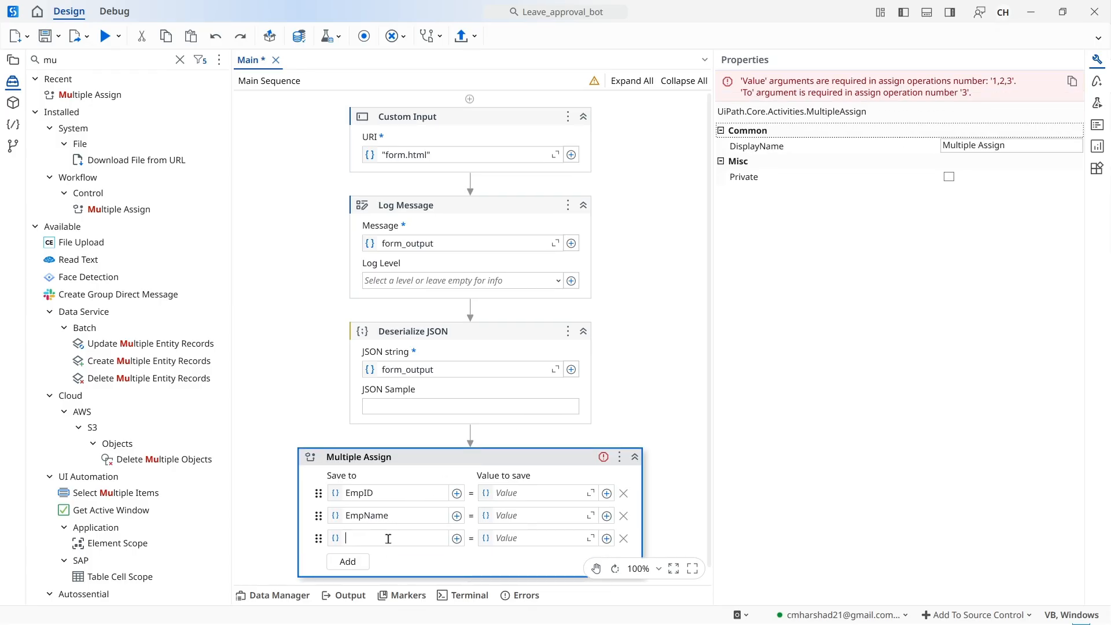
text(in)
key(BackSpace)
key(BackSpace)
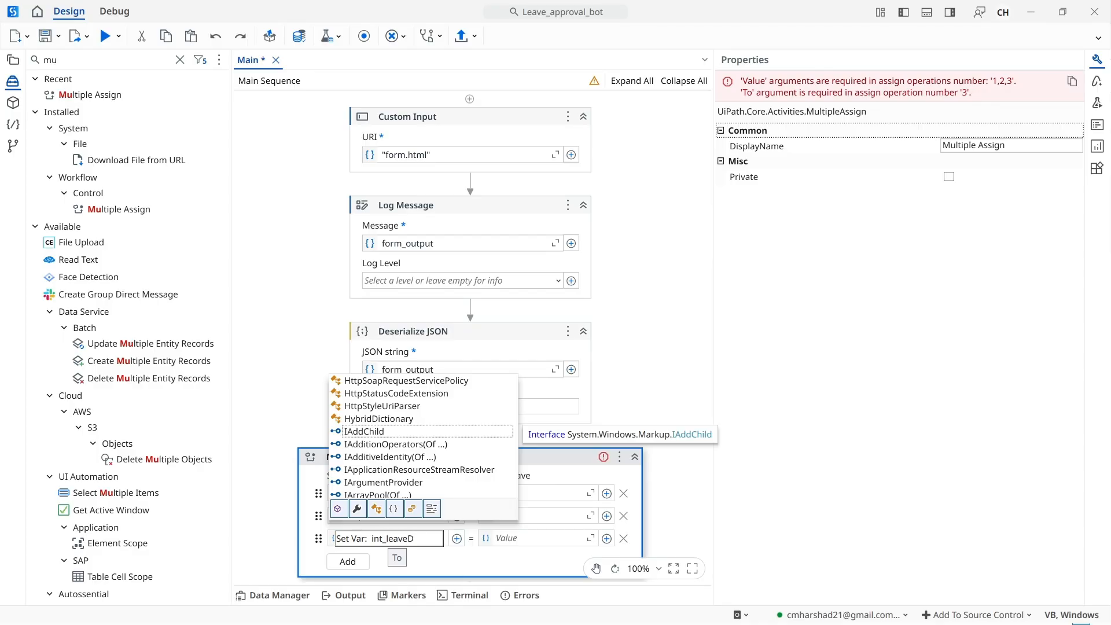
click(688, 326)
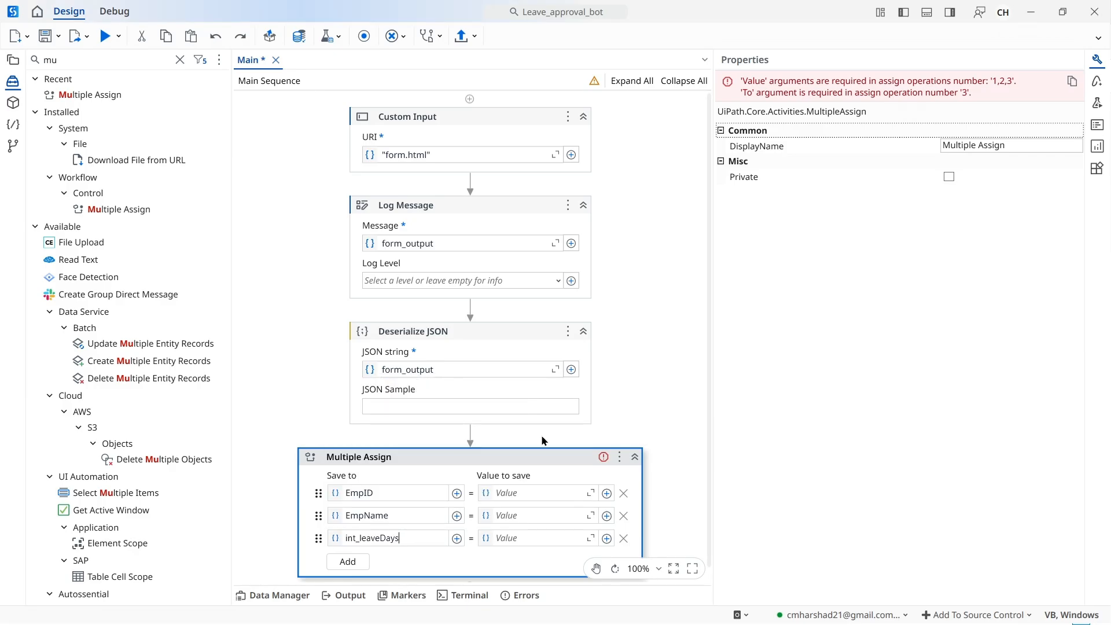
- Change the data type of the int_leaveDays variable and return to the Multiple Assign activity
click(260, 596)
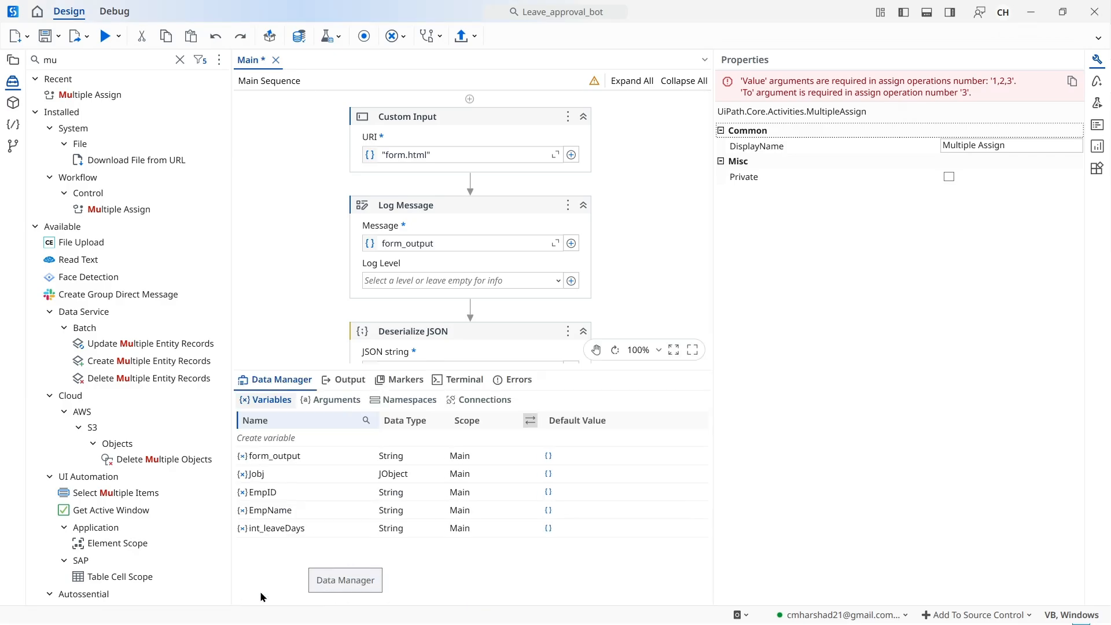
click(424, 532)
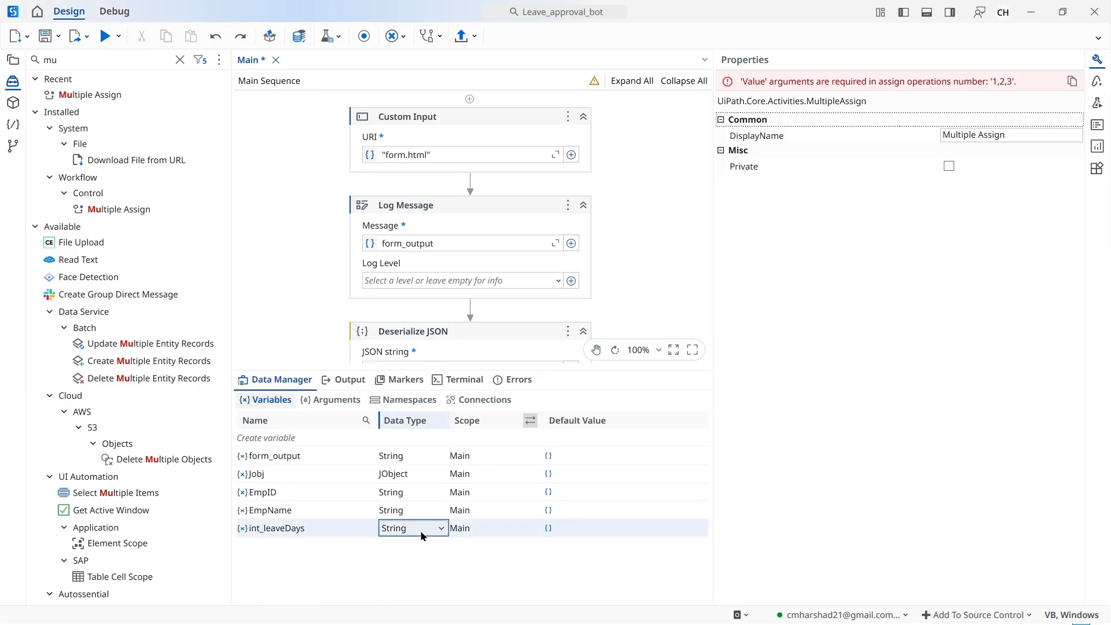
click(425, 528)
click(428, 407)
click(652, 263)
click(285, 380)
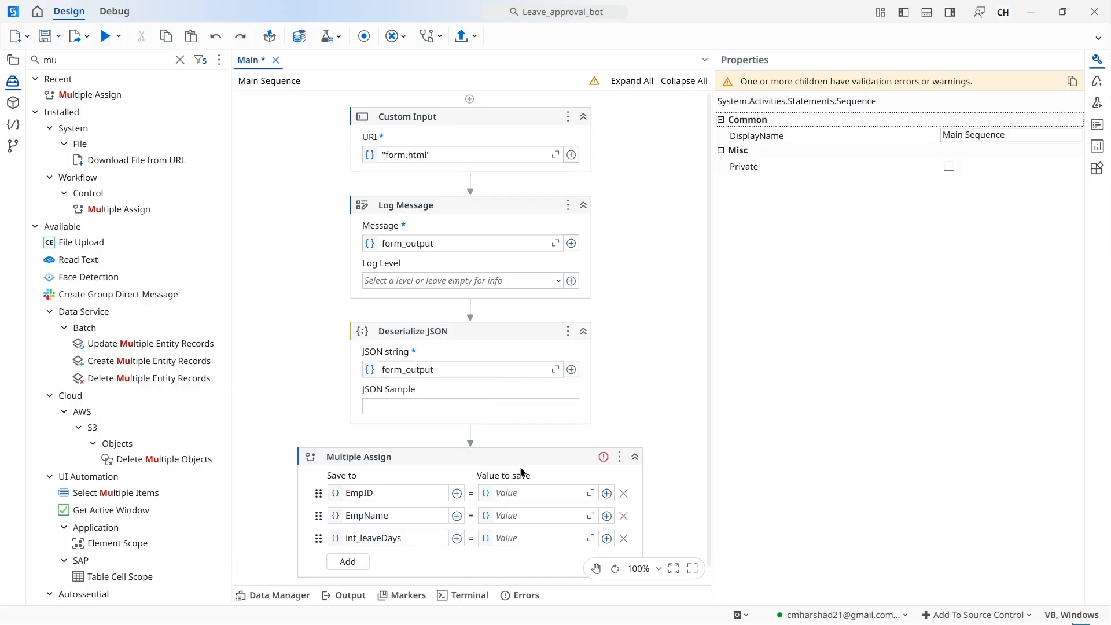
scroll(589, 402, down, 1)
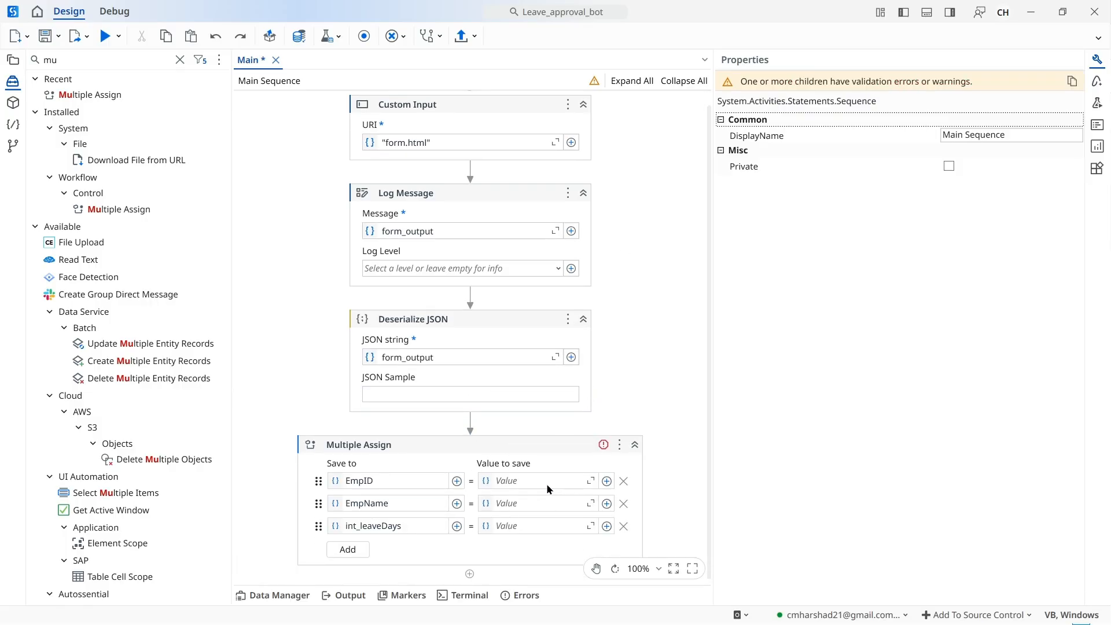
- Start the value of the EmpID assignment with the expression Jobj()
click(546, 483)
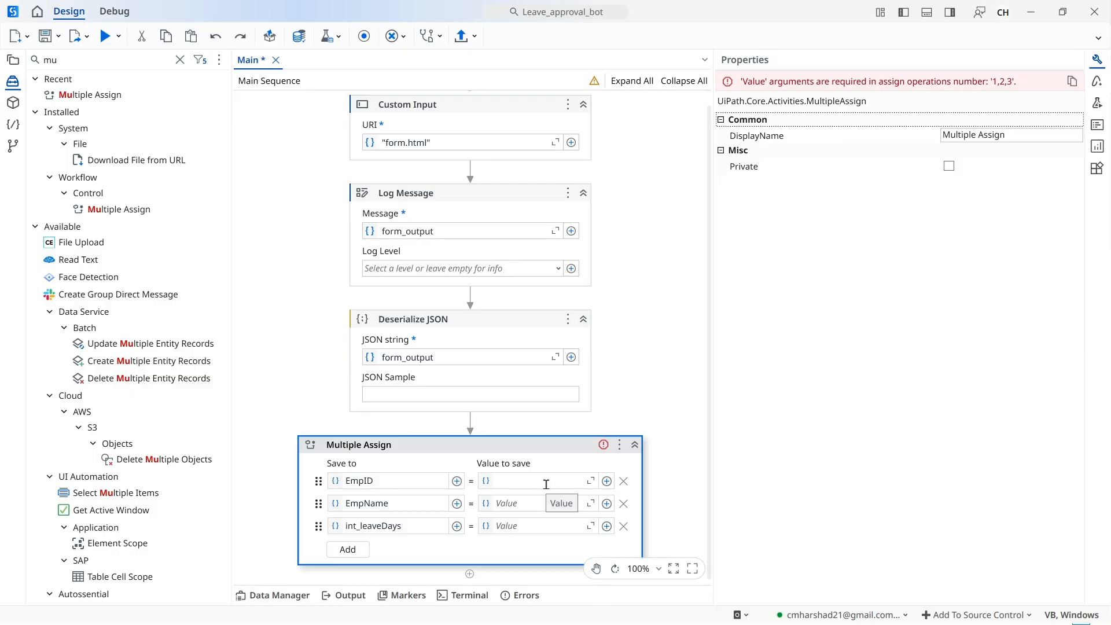
text(J)
key(Tab)
text(()
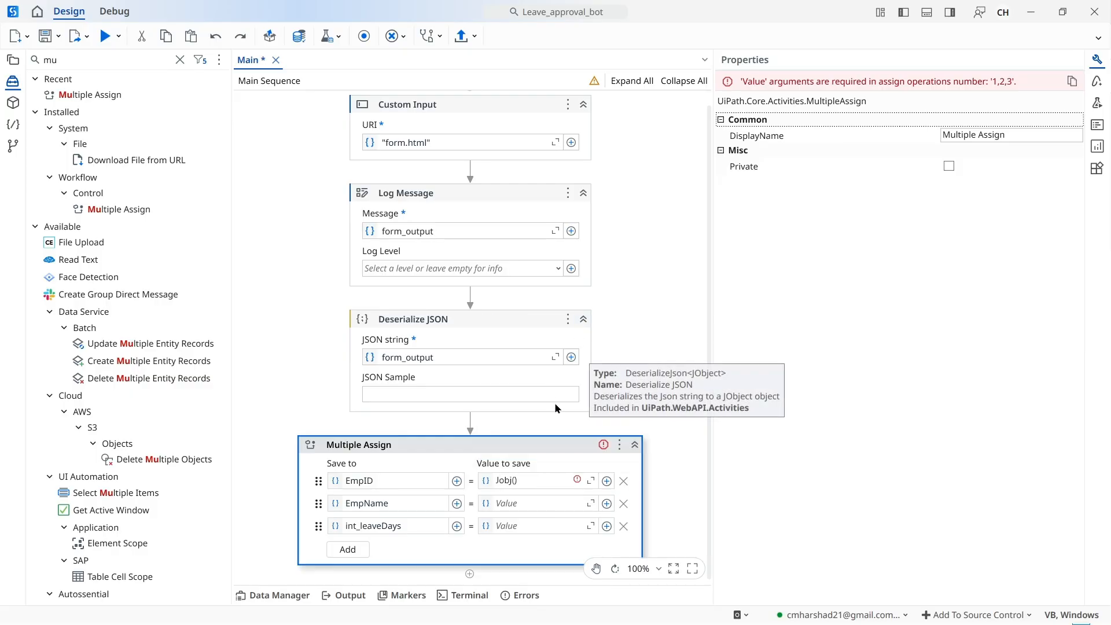
click(519, 325)
click(543, 446)
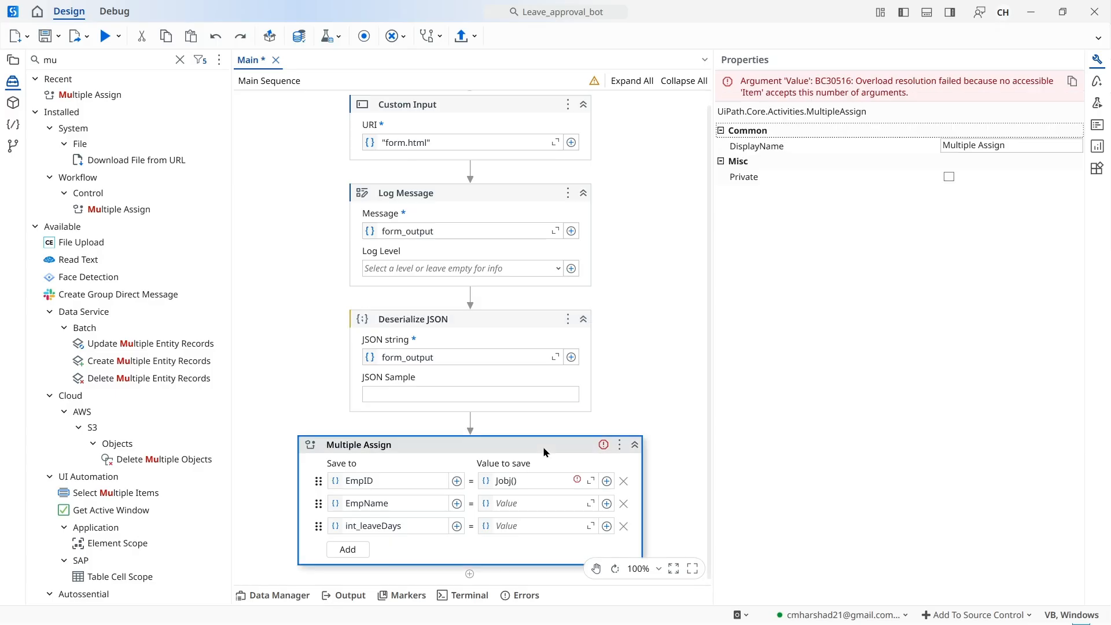
- Complete the EmpID value as Jobj("EmployeeID").ToString, taking the key name from the last run's JSON output
click(344, 595)
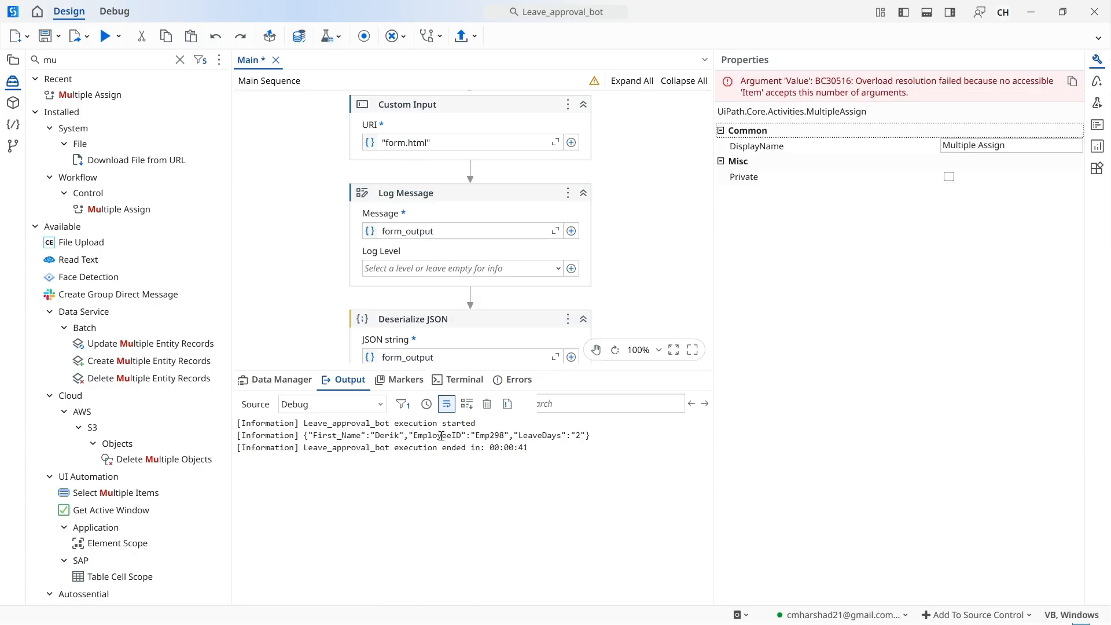
drag(461, 435, 419, 436)
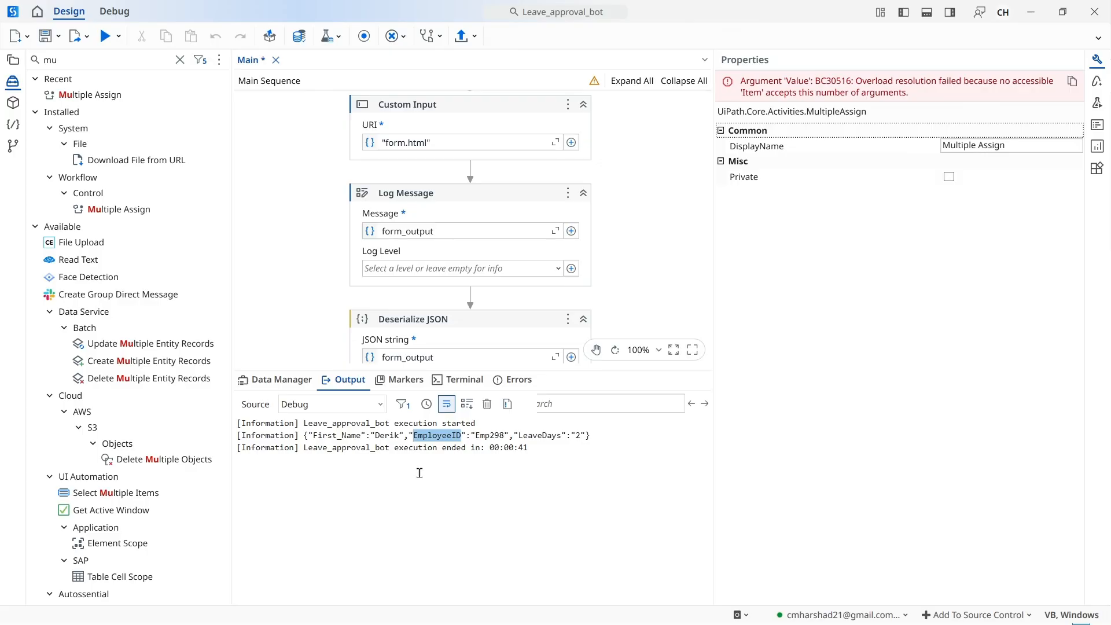
scroll(674, 256, down, 3)
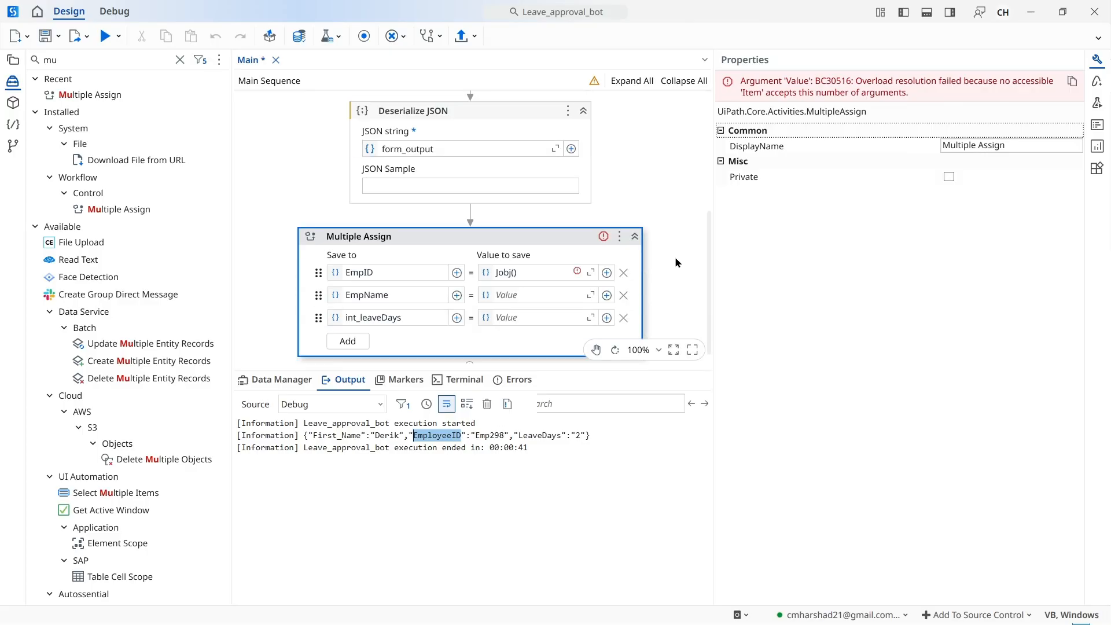
click(590, 272)
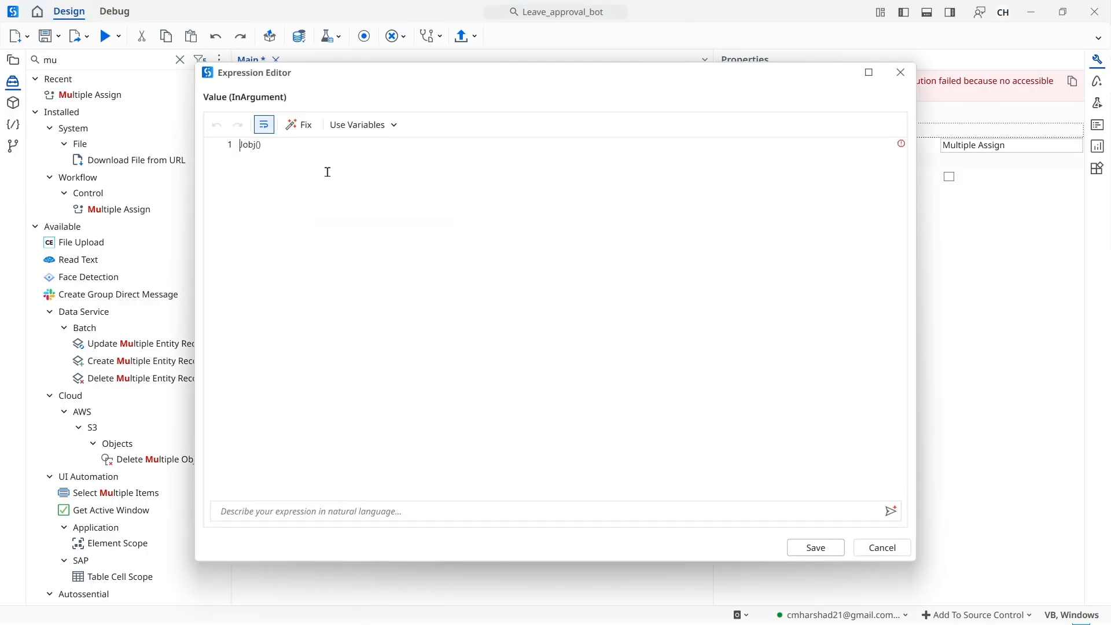
text(")
text(EmployeeID)
click(345, 141)
text(.Tos)
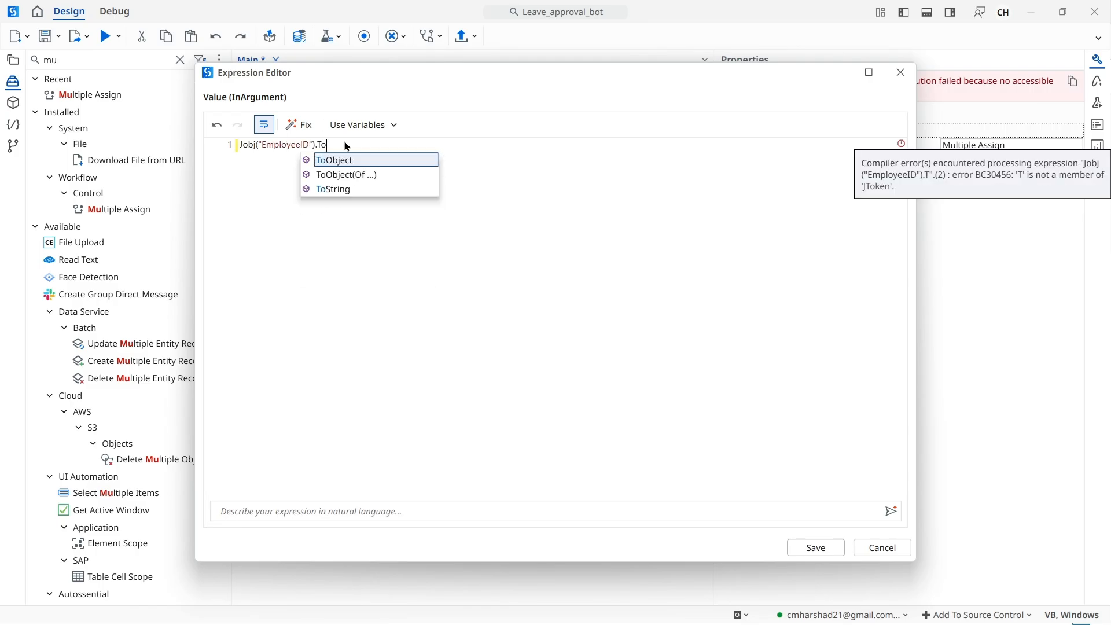
key(Tab)
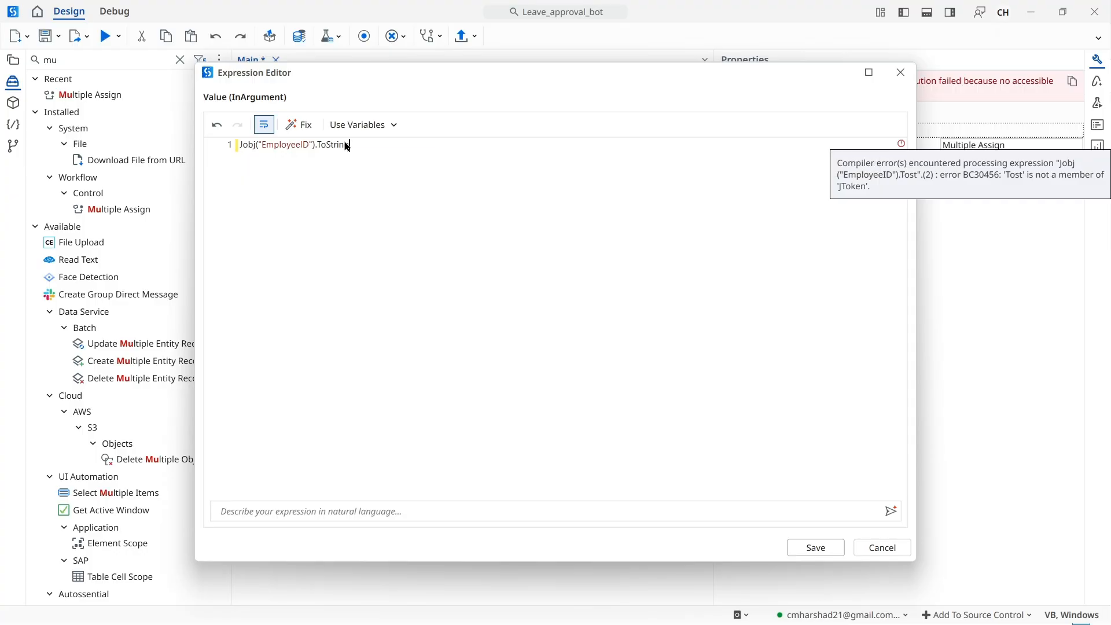
click(816, 548)
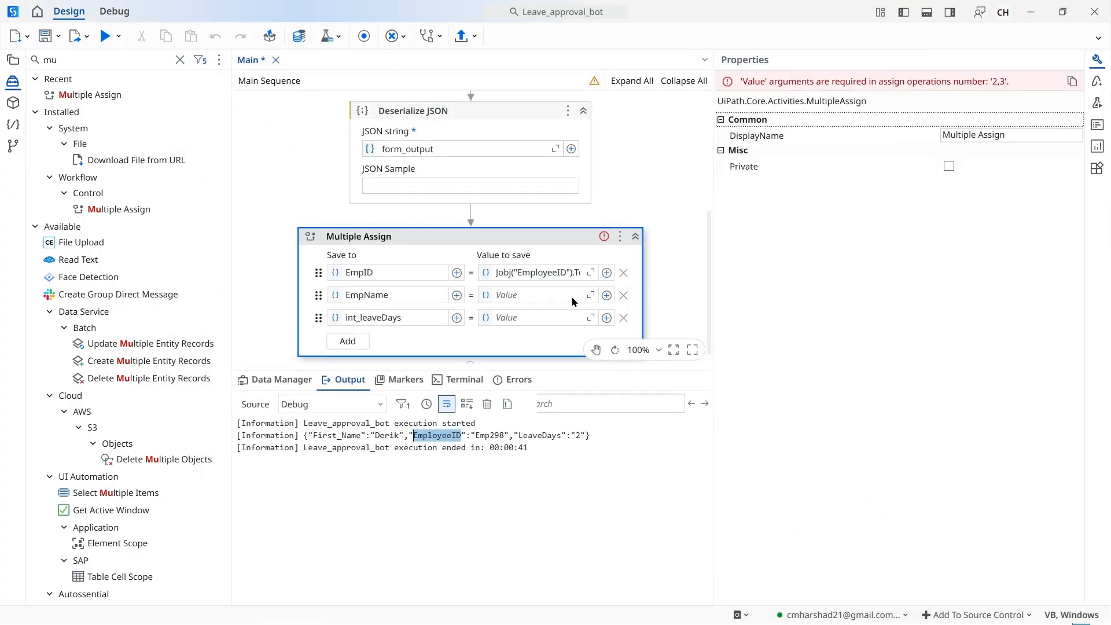
- Copy the EmpID expression into the value of the EmpName assignment
click(590, 272)
drag(389, 139, 208, 132)
key(ctrl+c)
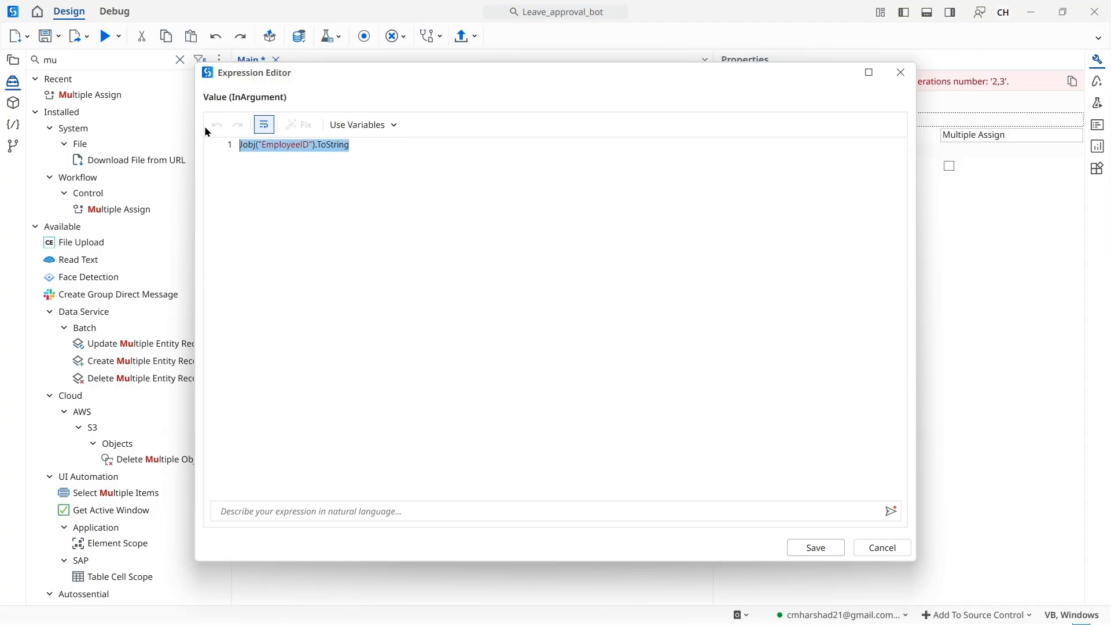
click(875, 547)
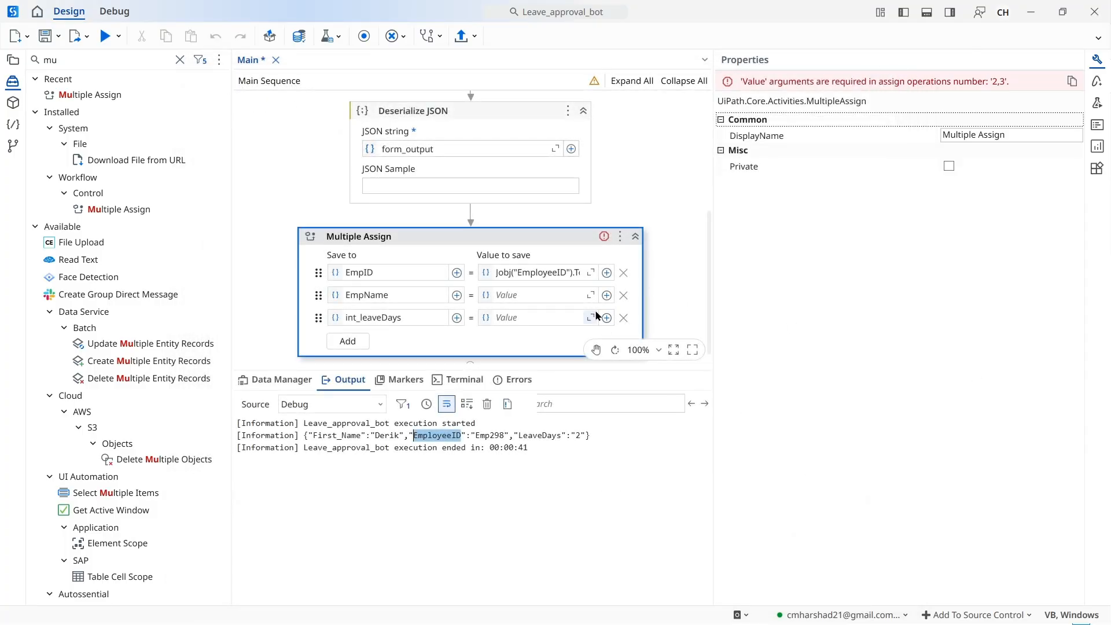
click(590, 296)
key(ctrl+v)
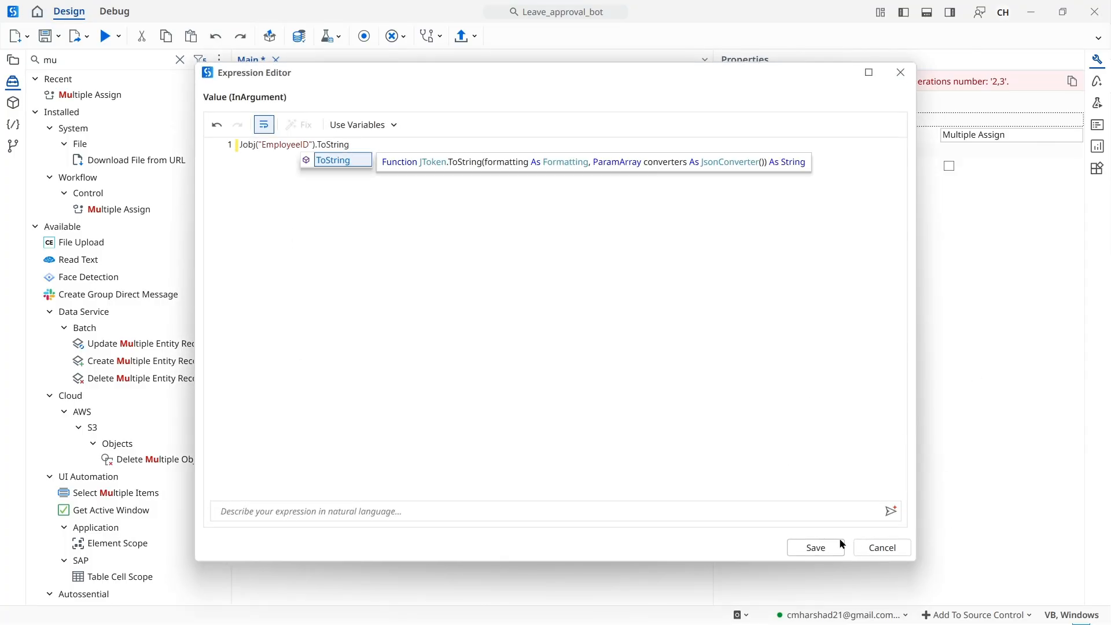
click(816, 547)
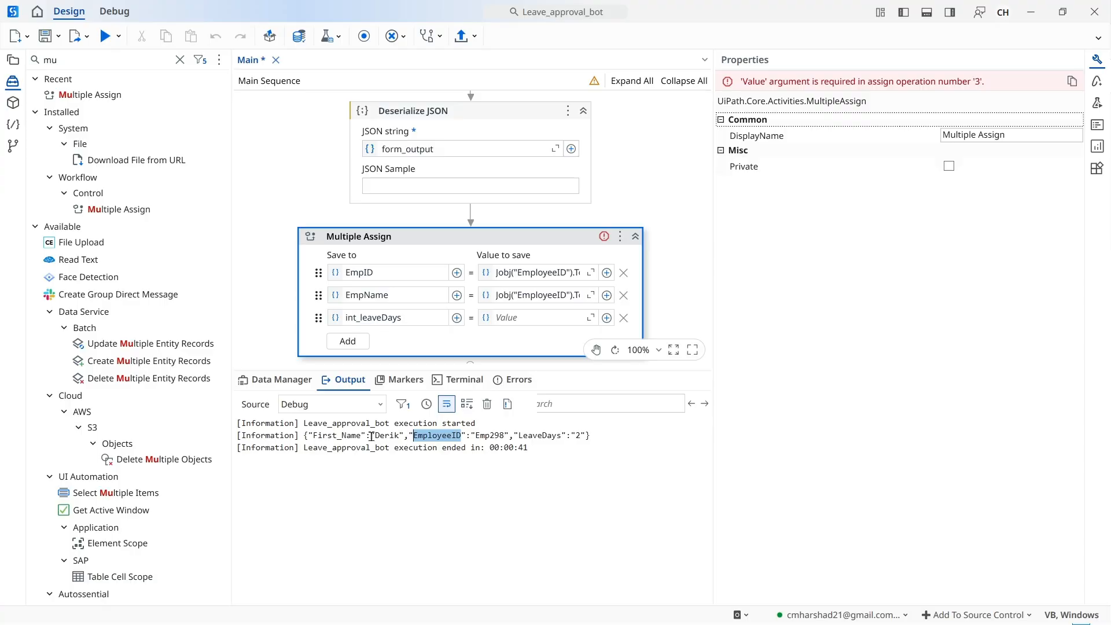
- Replace the key in the EmpName value with First_Name, copied from the logged JSON output
drag(362, 434, 314, 435)
key(ctrl+c)
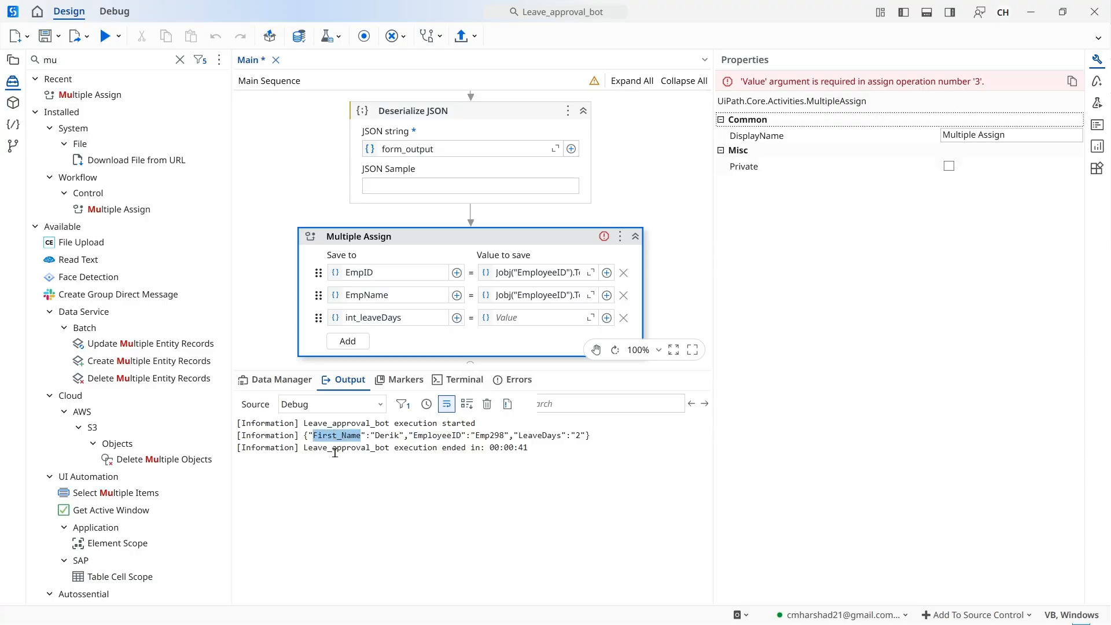
click(590, 295)
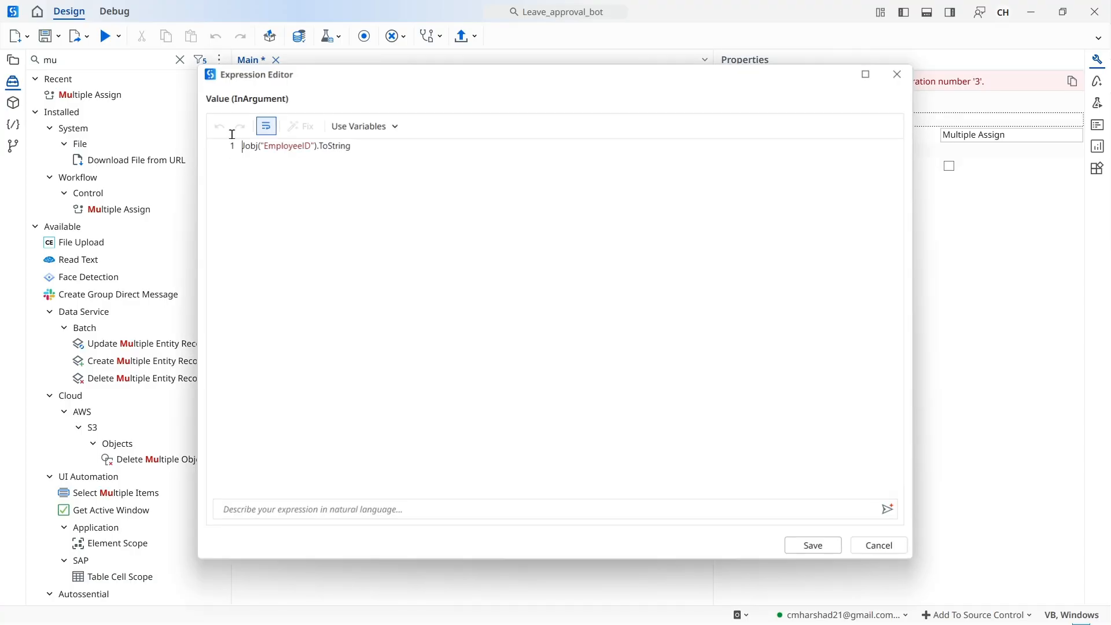
drag(310, 143, 264, 144)
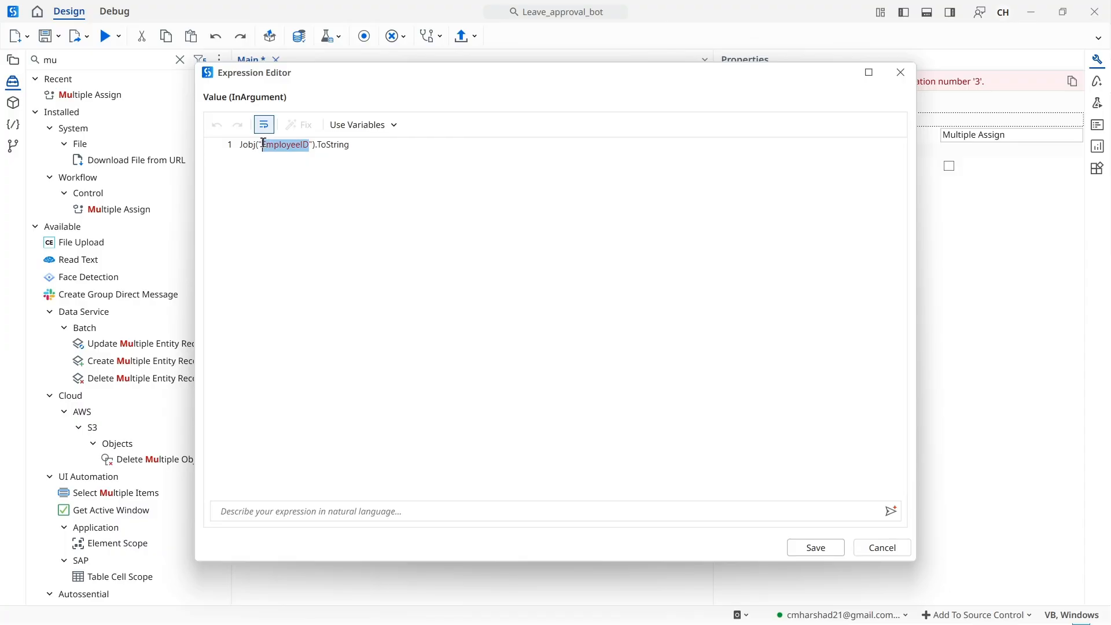
key(ctrl+v)
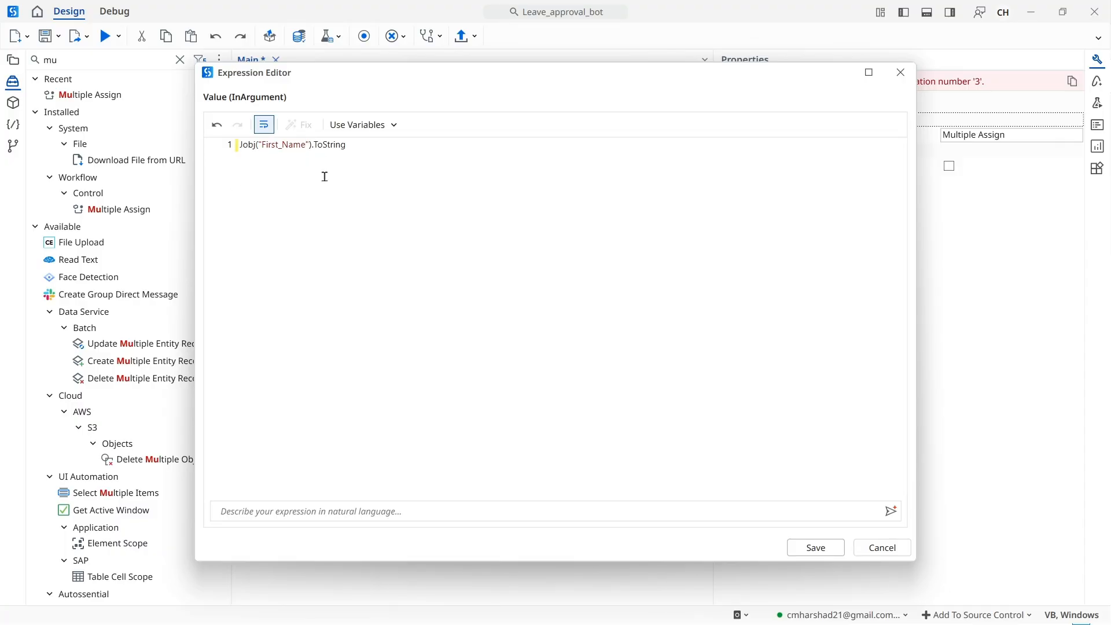
click(818, 552)
click(684, 286)
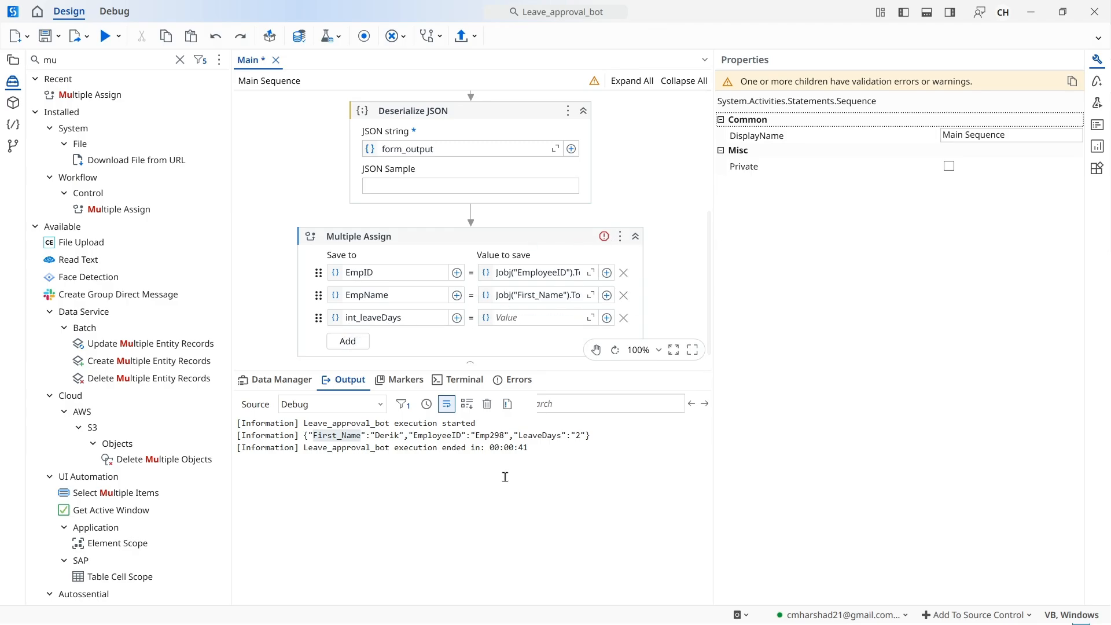
- Copy the EmpName expression into the value of the int_leaveDays assignment
click(557, 298)
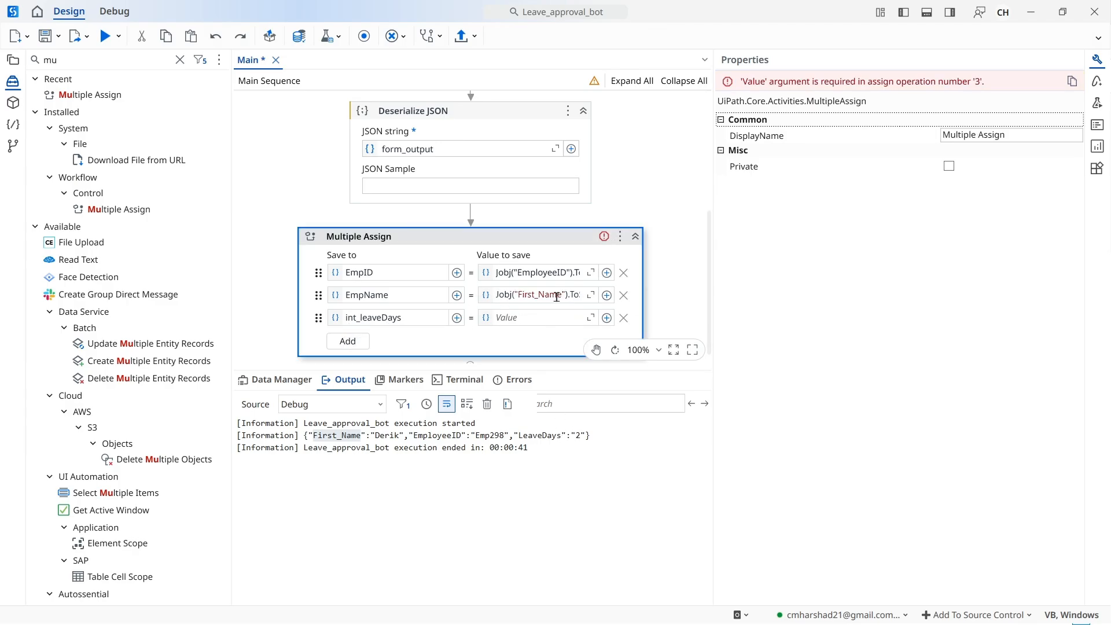
key(ctrl+a)
key(ctrl+c)
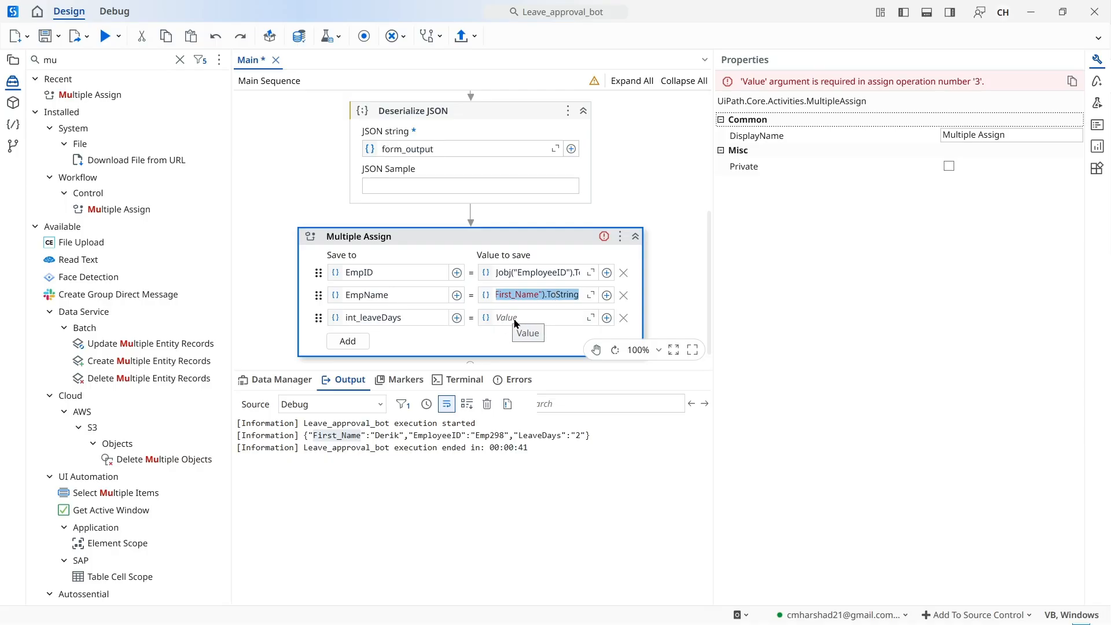
click(590, 317)
key(ctrl+v)
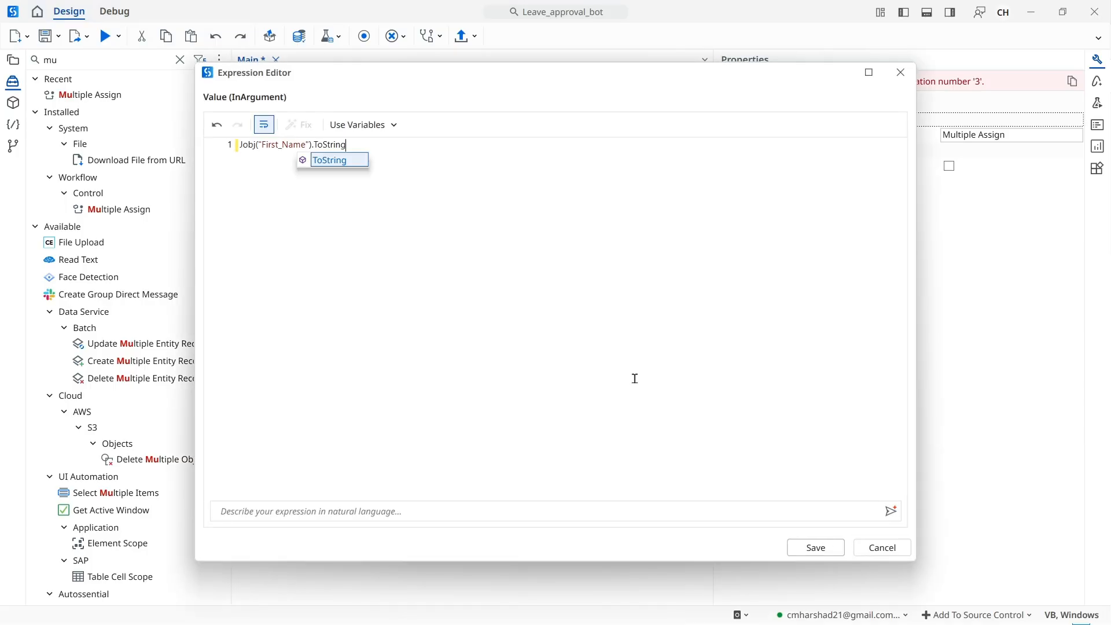
click(821, 549)
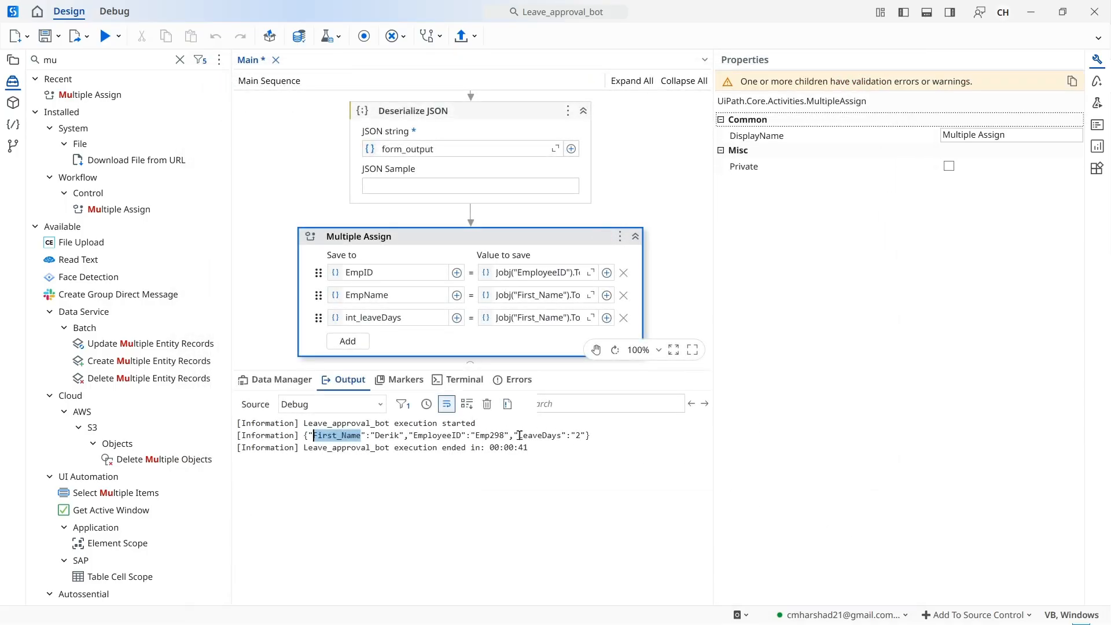
- Replace the key in the int_leaveDays value with LeaveDays, copied from the logged JSON output
drag(519, 435, 558, 437)
key(ctrl+c)
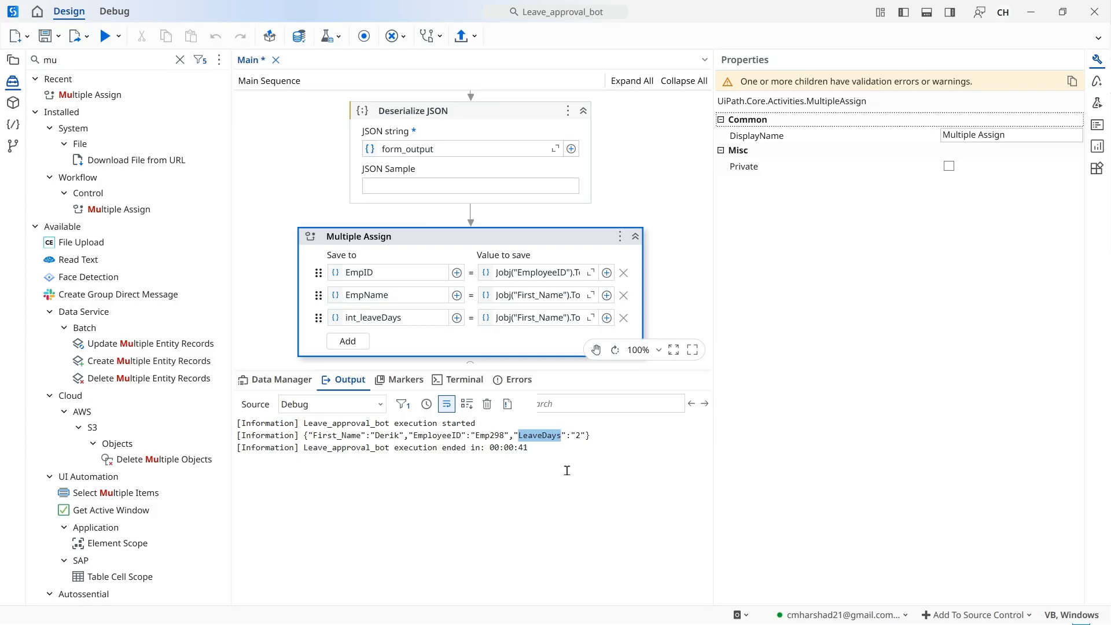
click(590, 317)
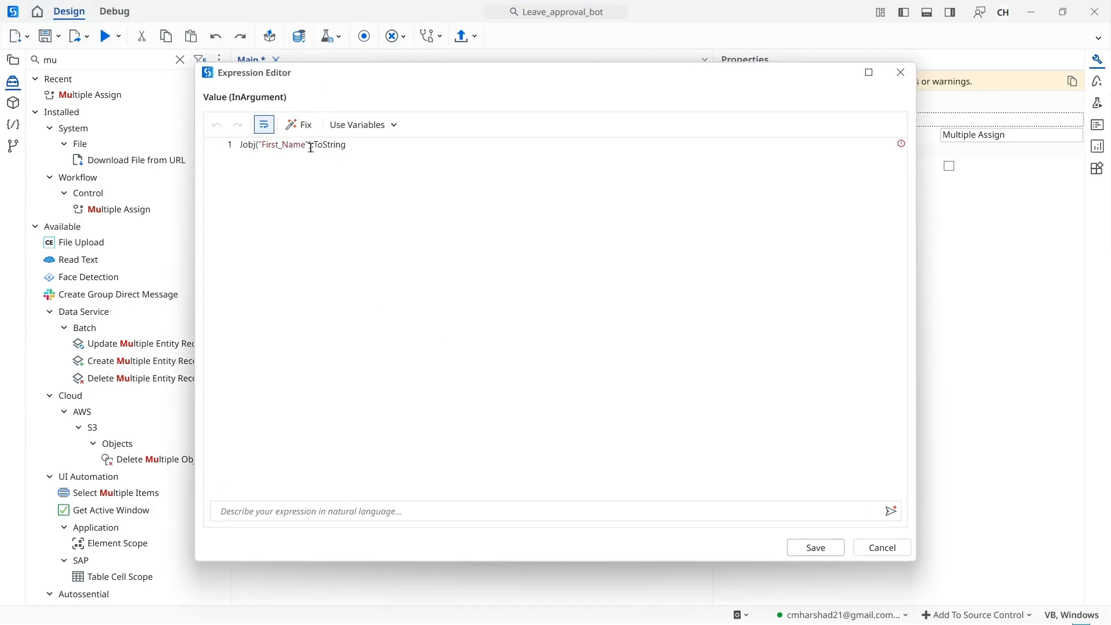
drag(306, 146, 265, 145)
key(ctrl+v)
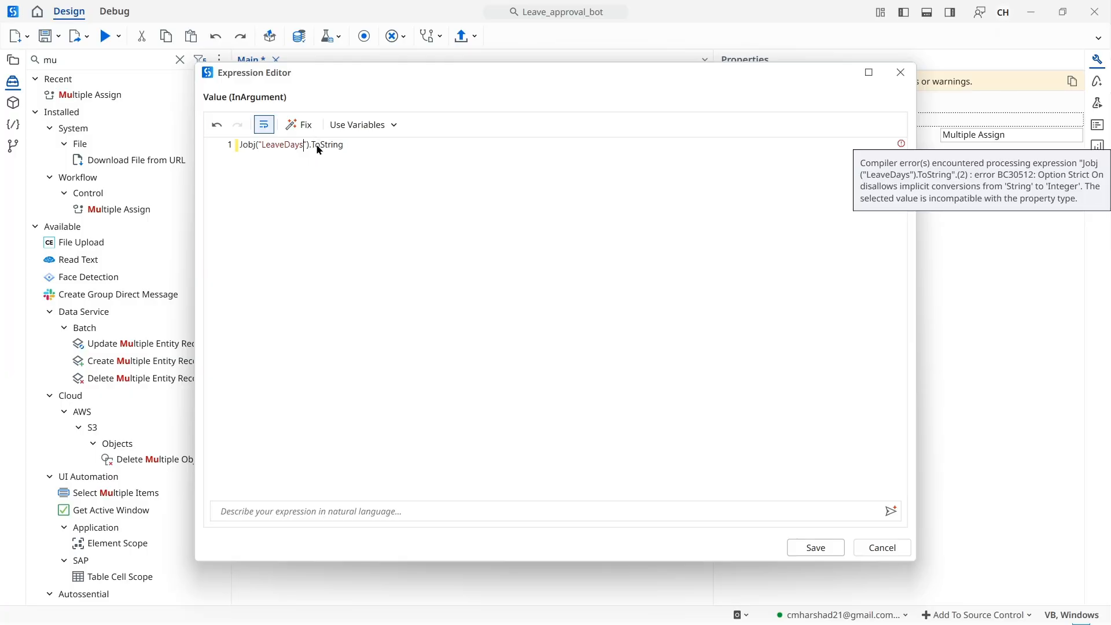
- Change the int_leaveDays value to cint(Jobj("LeaveDays")) without the ToString call and save the workflow
drag(311, 146, 355, 145)
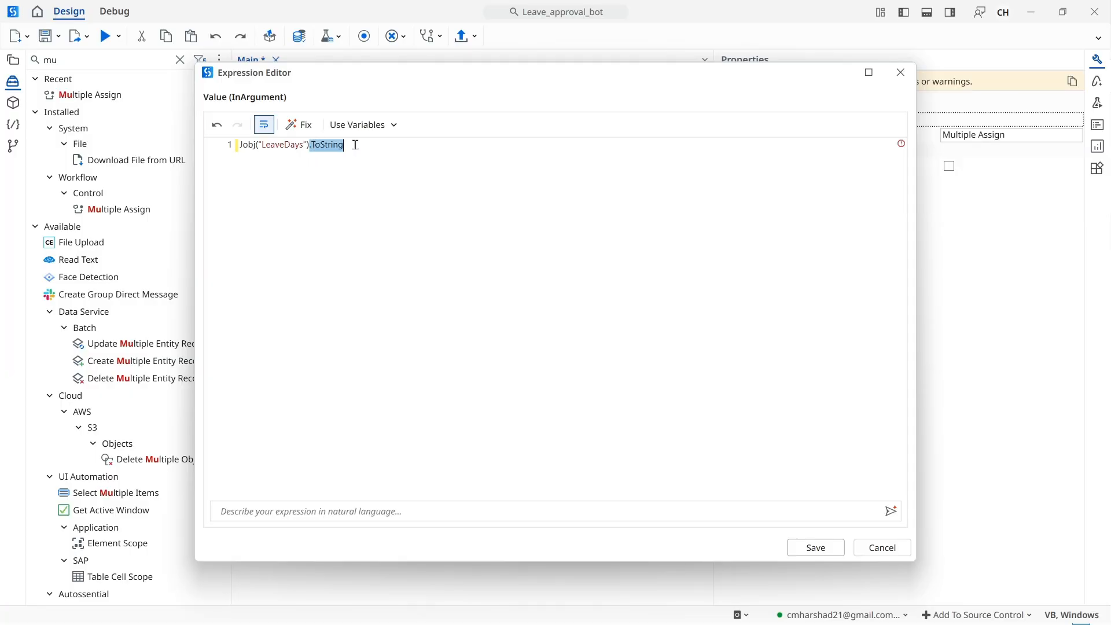
key(BackSpace)
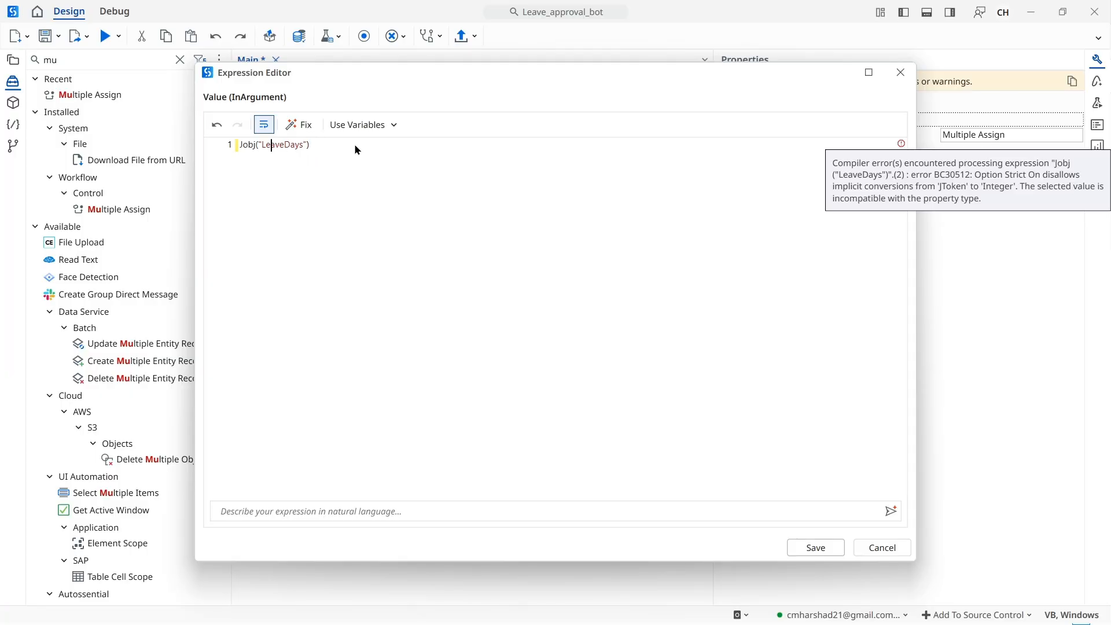
key(Home)
text(cint()
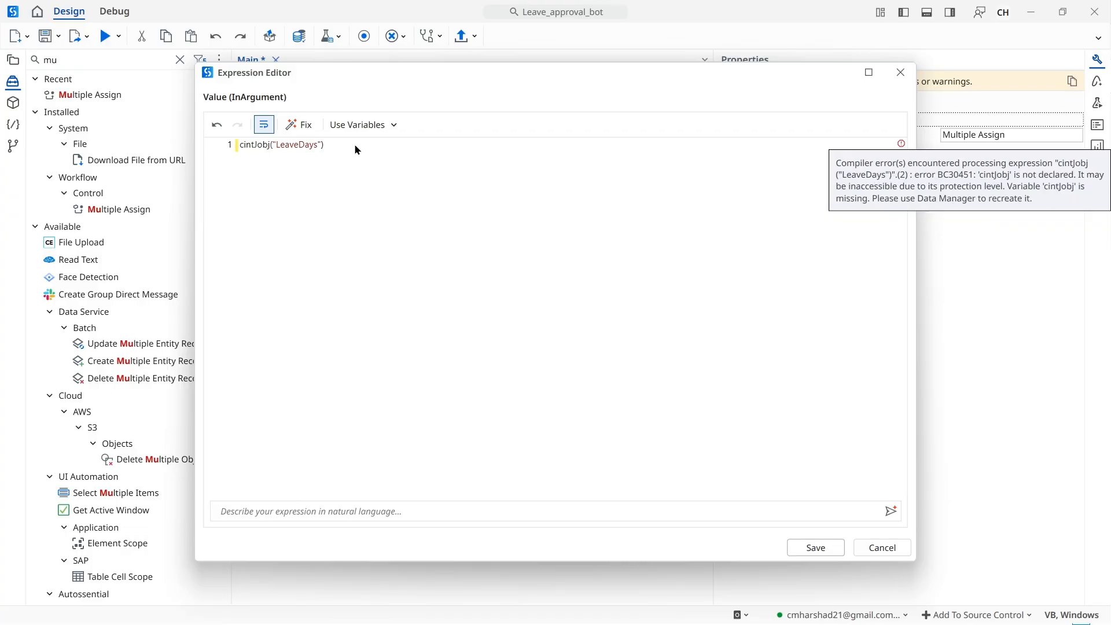
click(352, 145)
text())
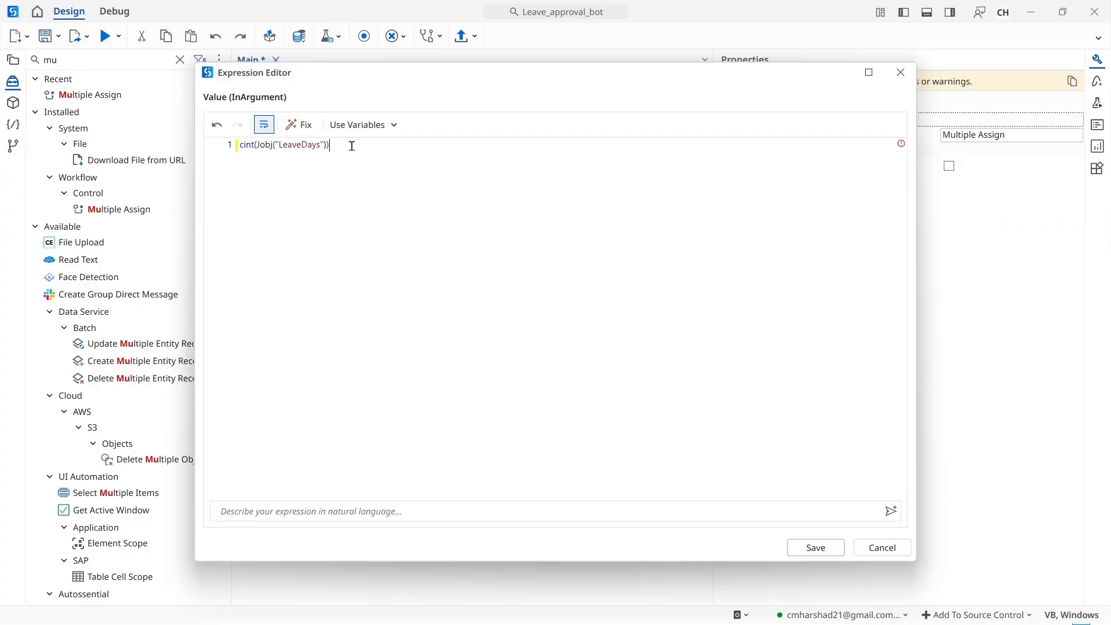
click(816, 548)
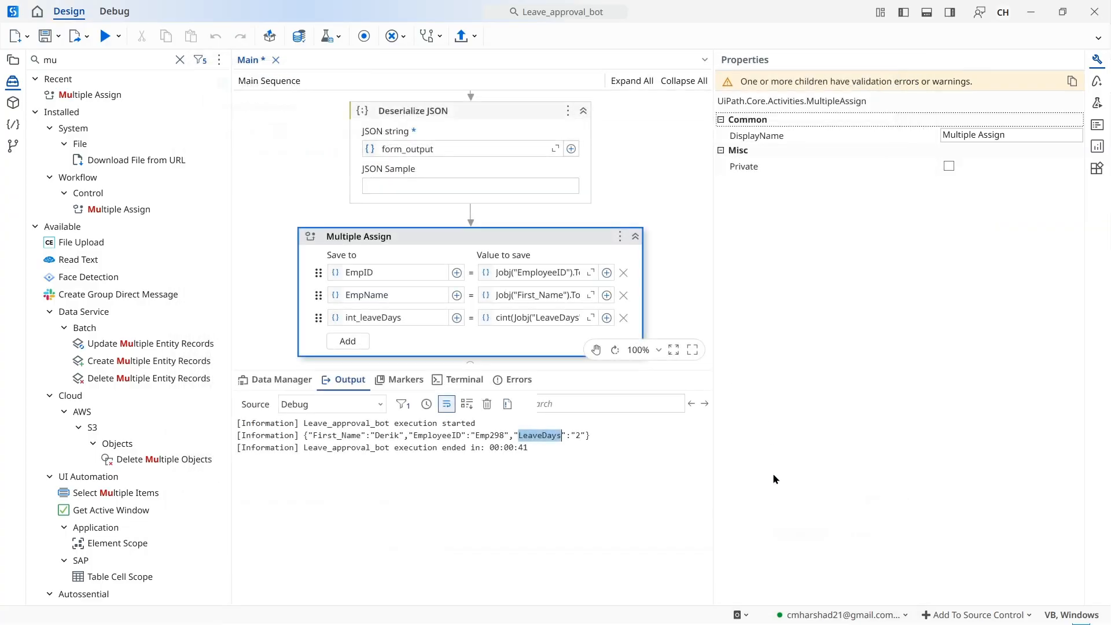
click(685, 295)
key(ctrl+s)
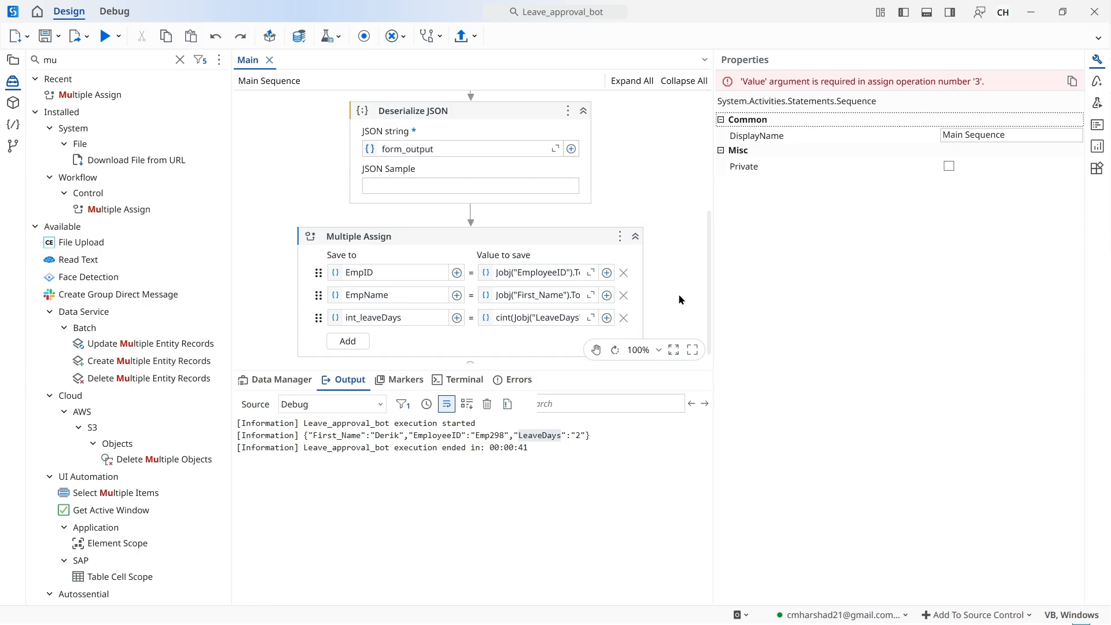
- Add a Log Message activity directly below the Multiple Assign activity
click(357, 385)
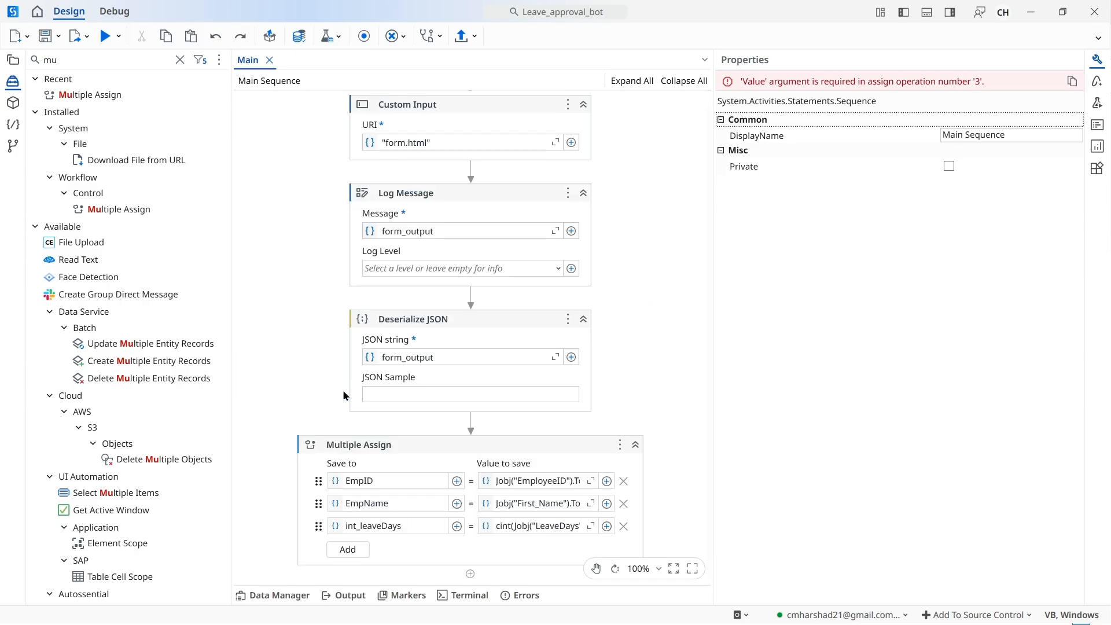
click(560, 450)
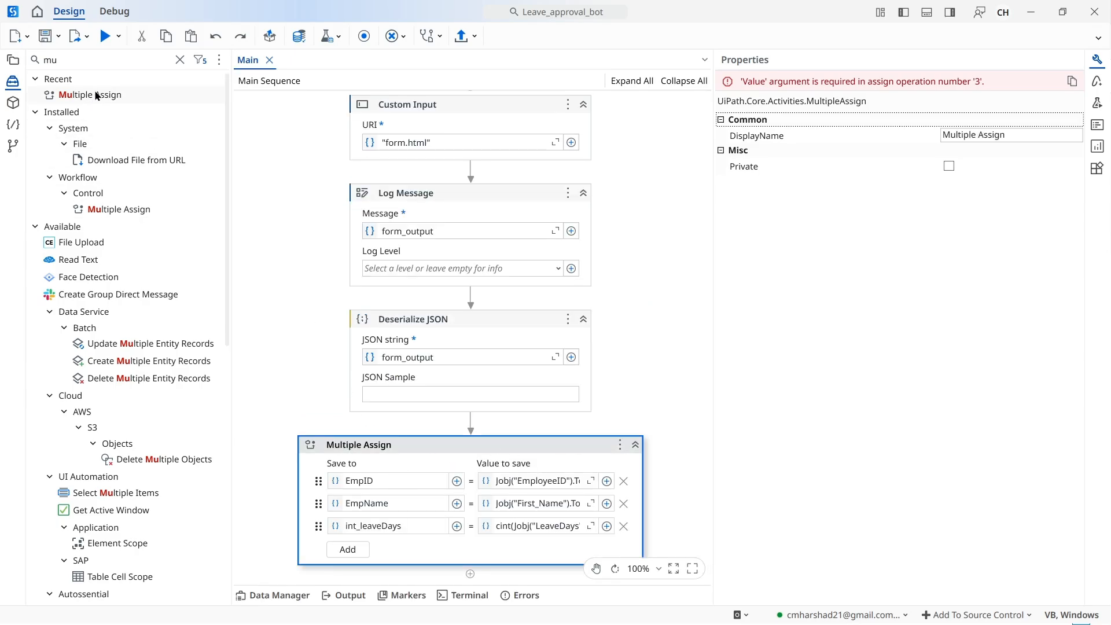
click(180, 59)
click(122, 56)
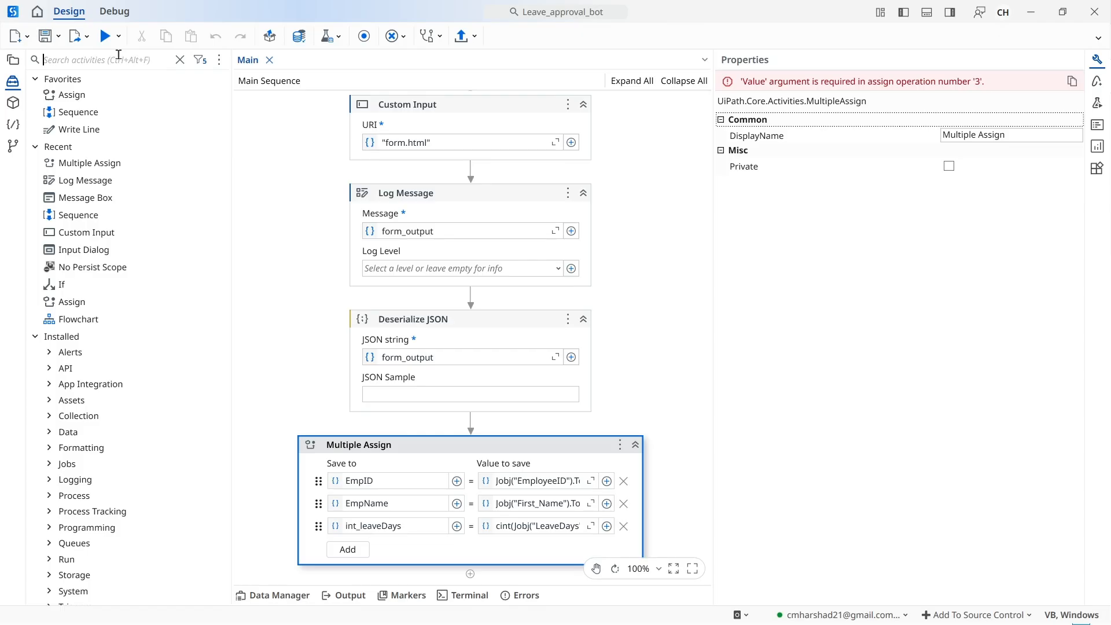
text(log)
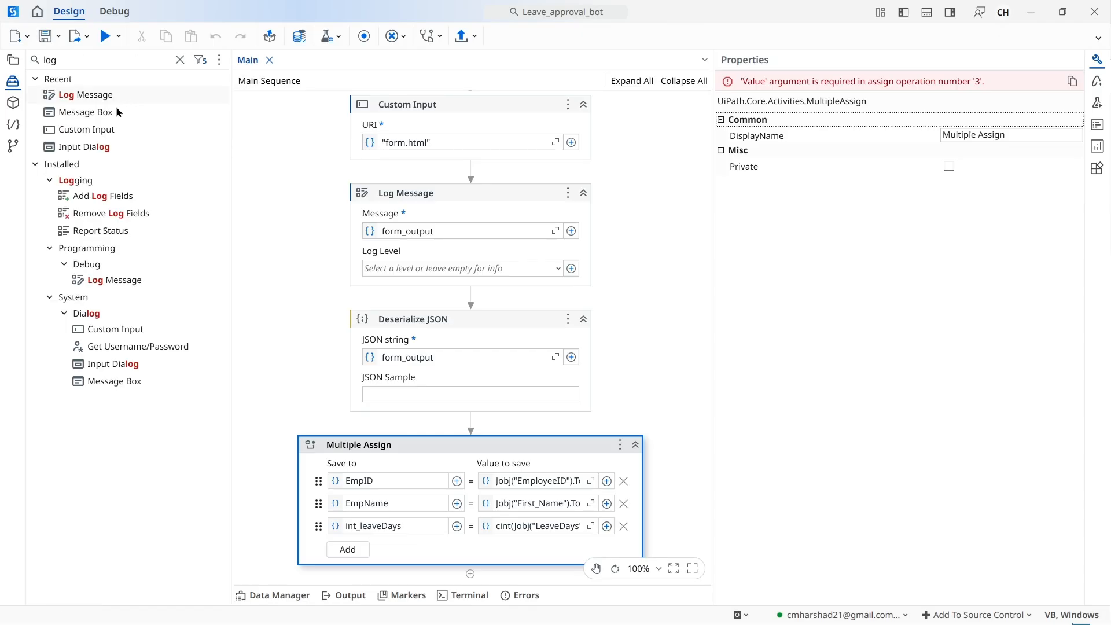
drag(99, 103, 470, 573)
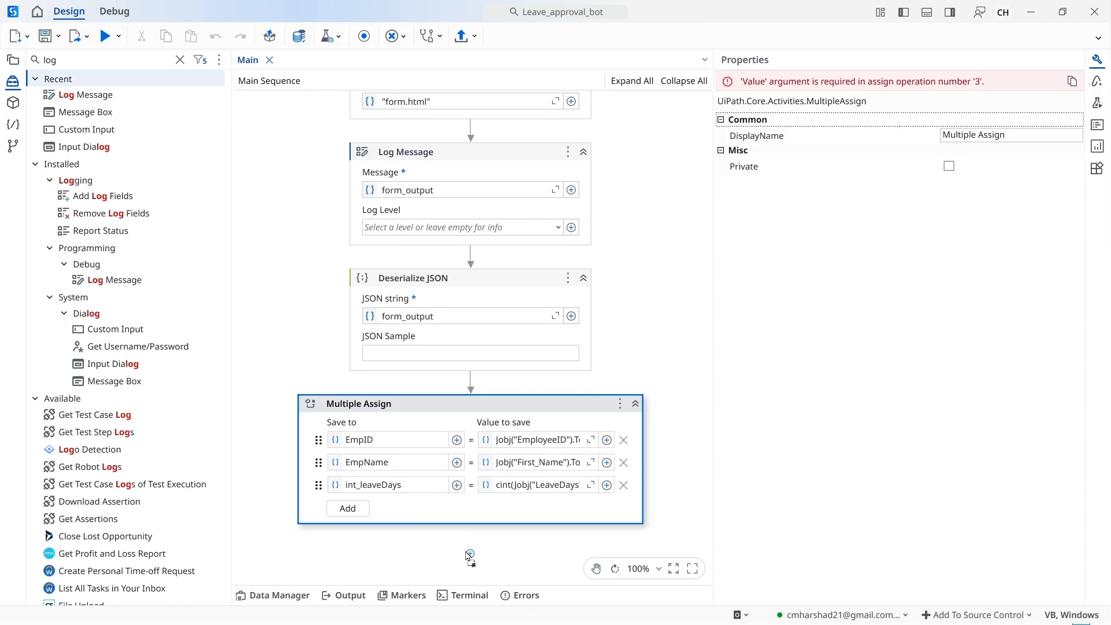
click(431, 554)
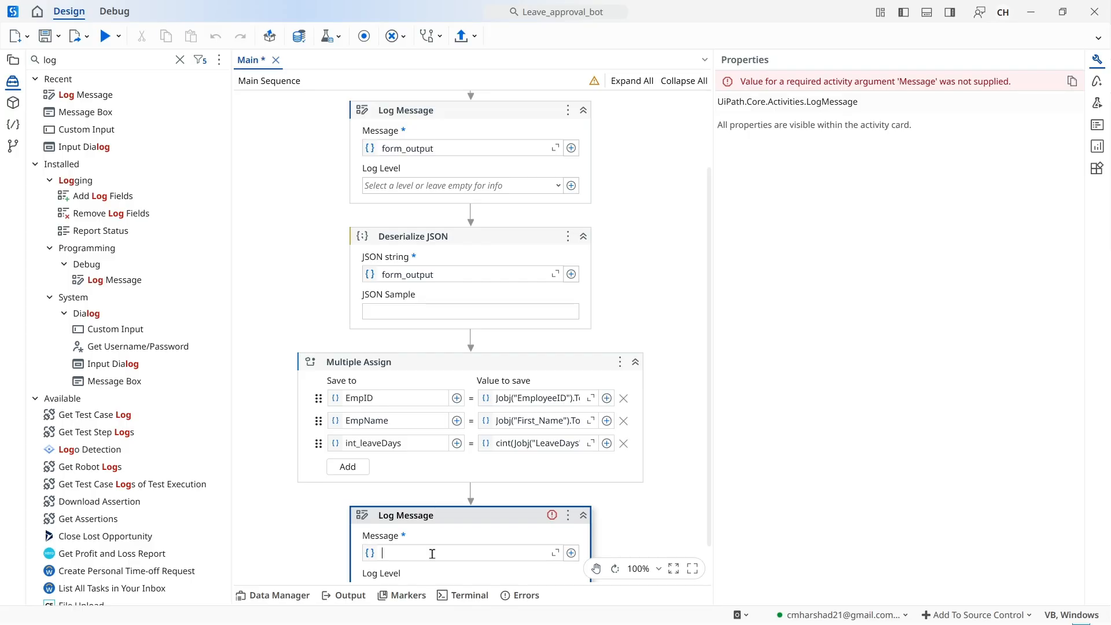
text(Set Var:  Em)
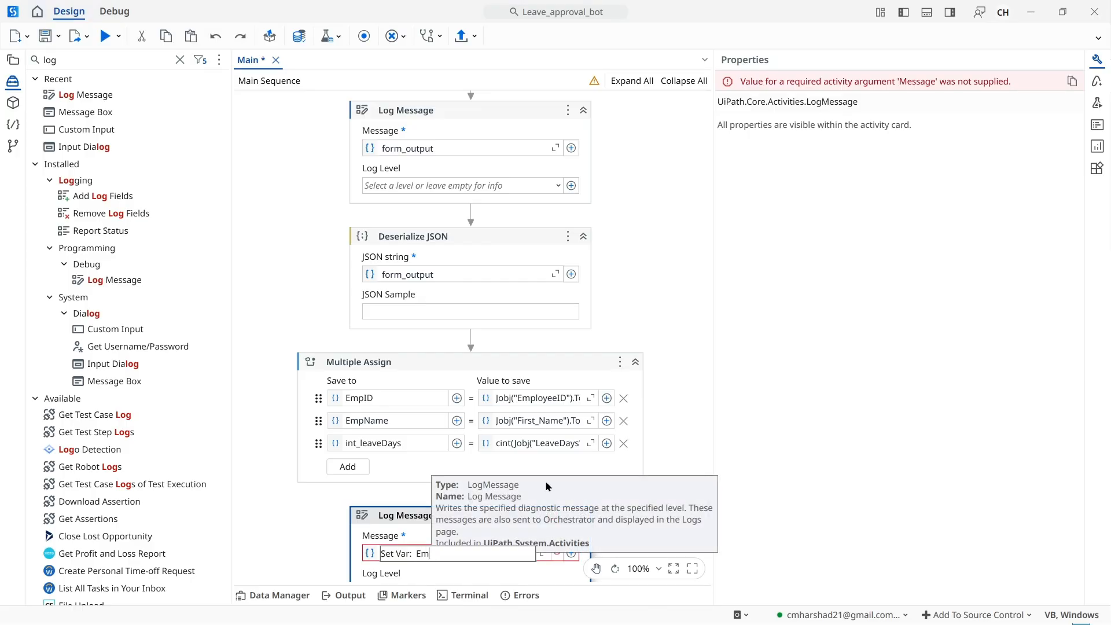
key(Escape)
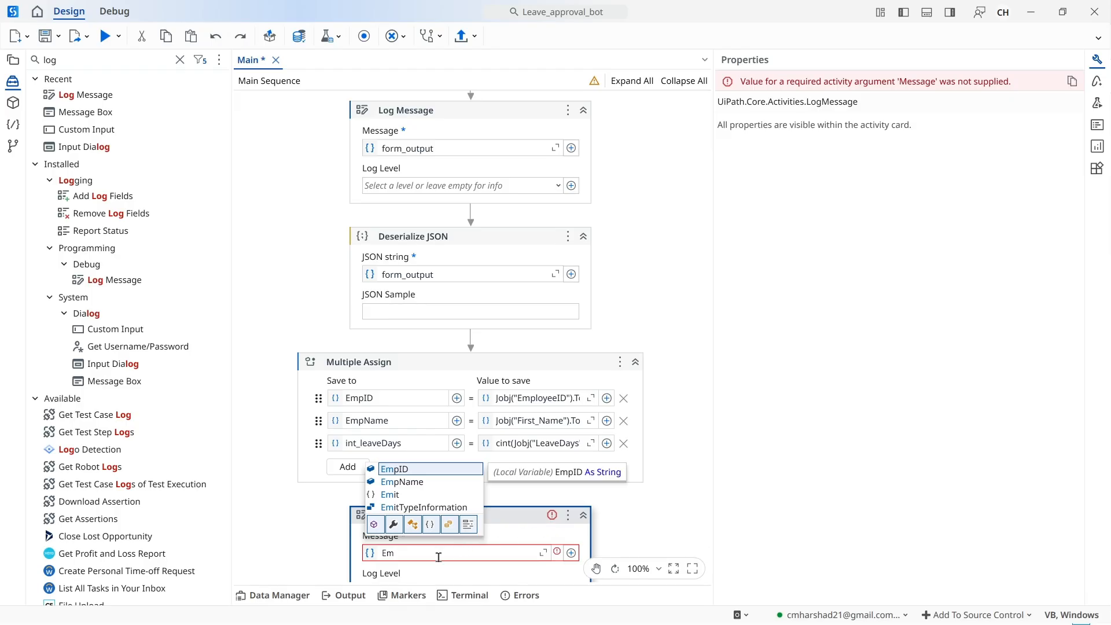
drag(439, 556, 338, 564)
key(BackSpace)
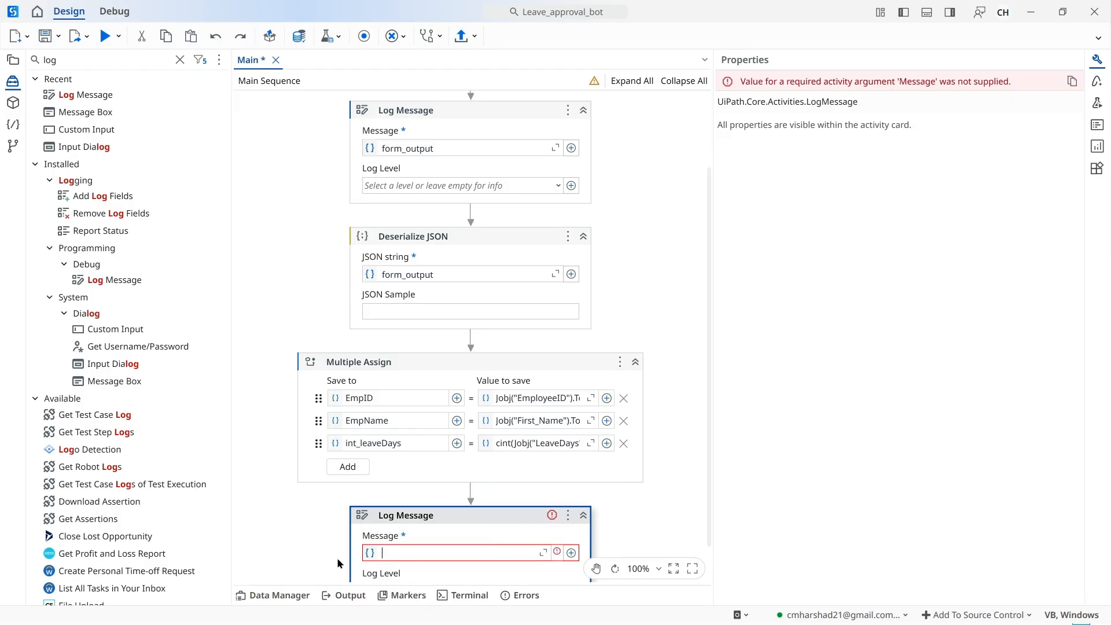
- Begin the new Log Message's message expression with EmpID+"......."+EmpName in the Expression Editor
click(543, 553)
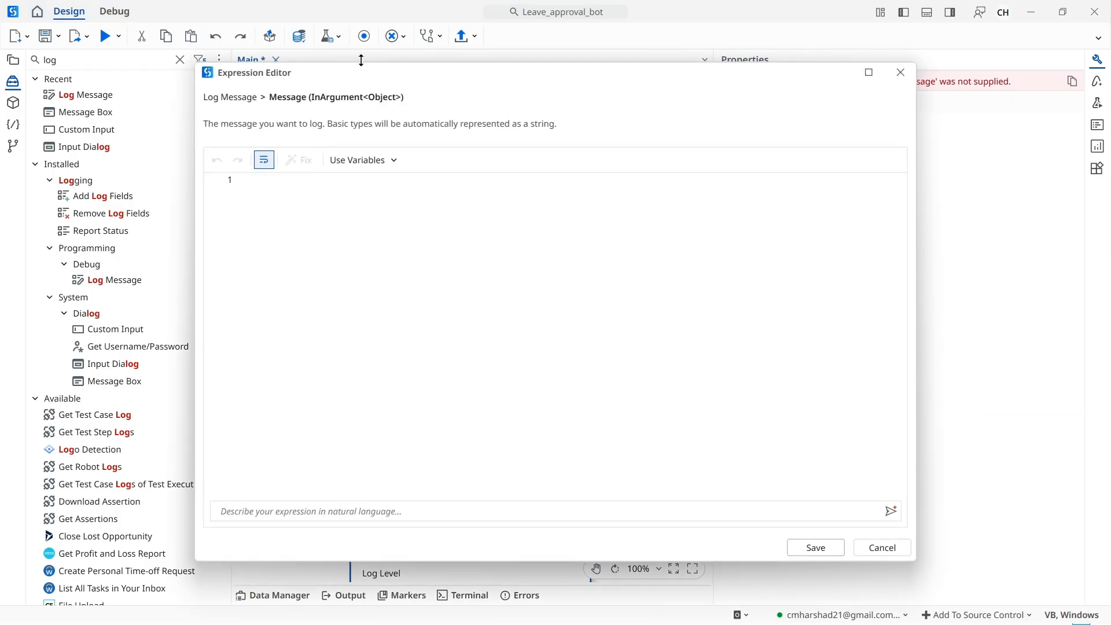
drag(394, 81, 458, 62)
click(428, 142)
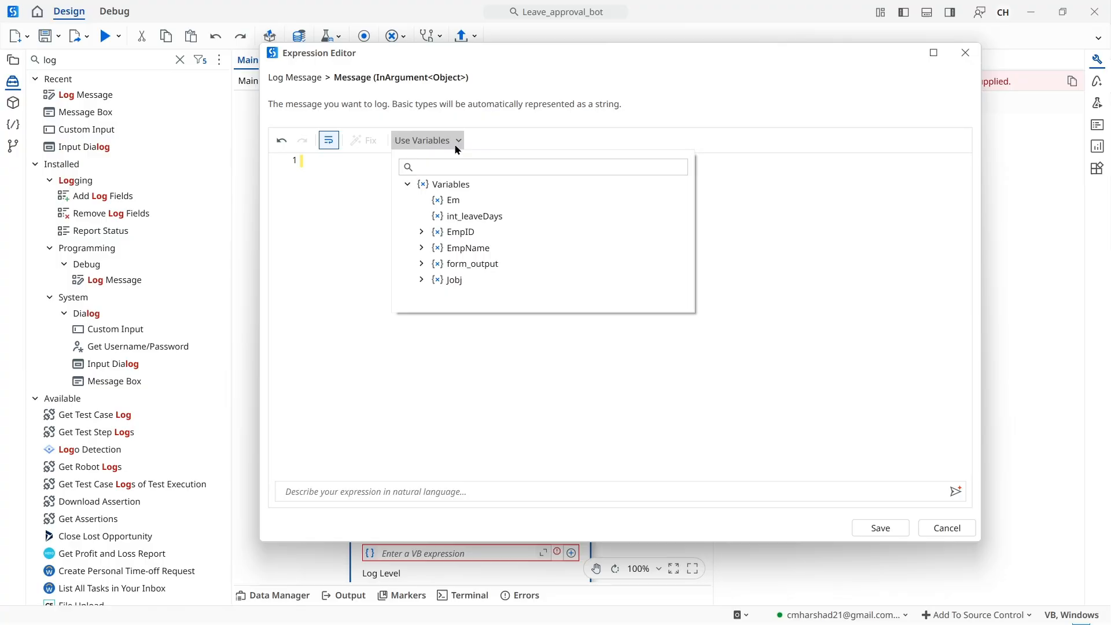
click(484, 232)
text(+"......"+)
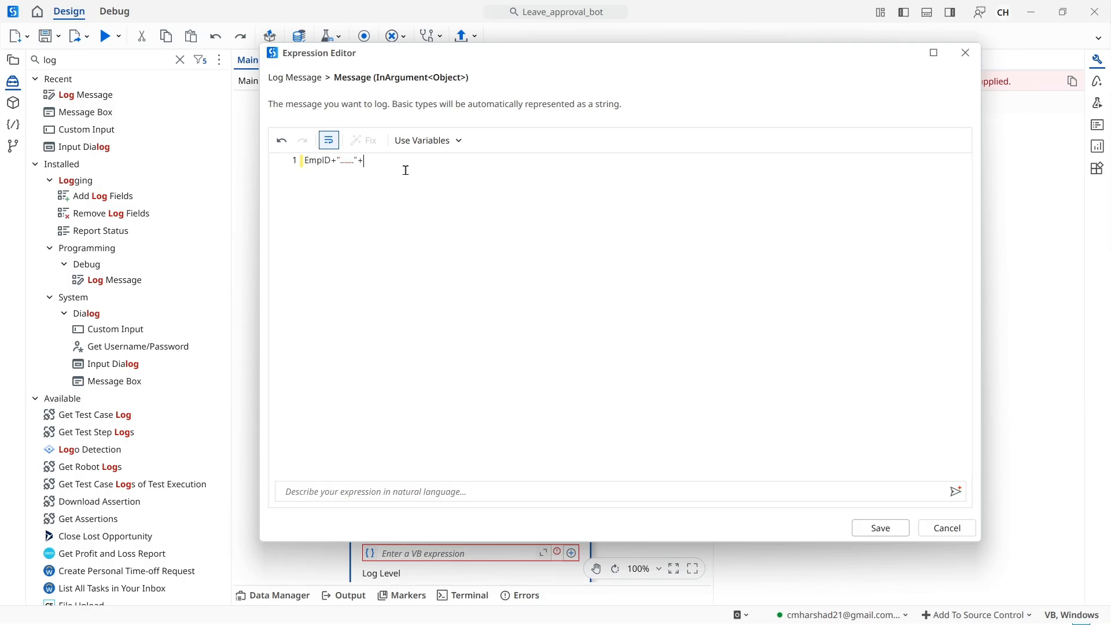
click(434, 142)
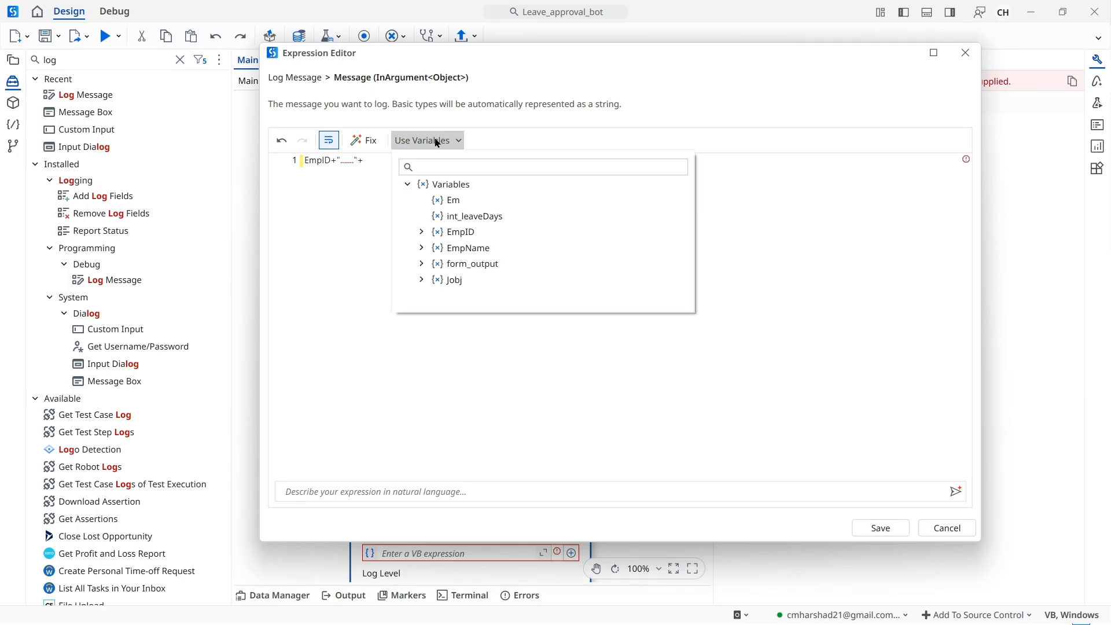
click(485, 250)
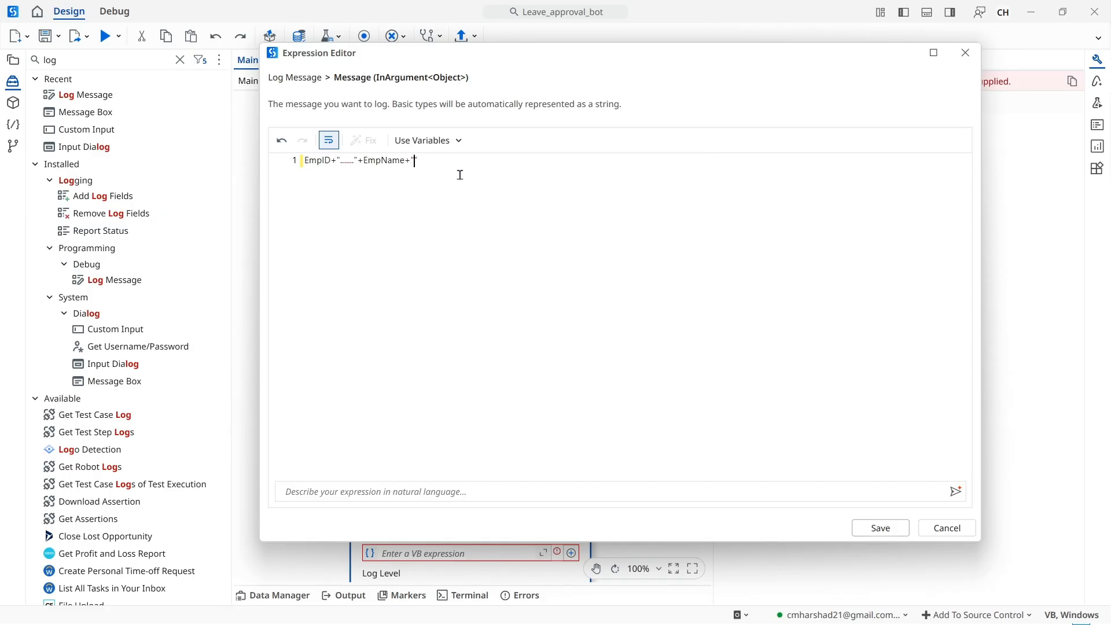
- Append +"........."+int_leaveDays.ToString to the message expression, then save the expression and the workflow
text(+"........."+)
click(451, 141)
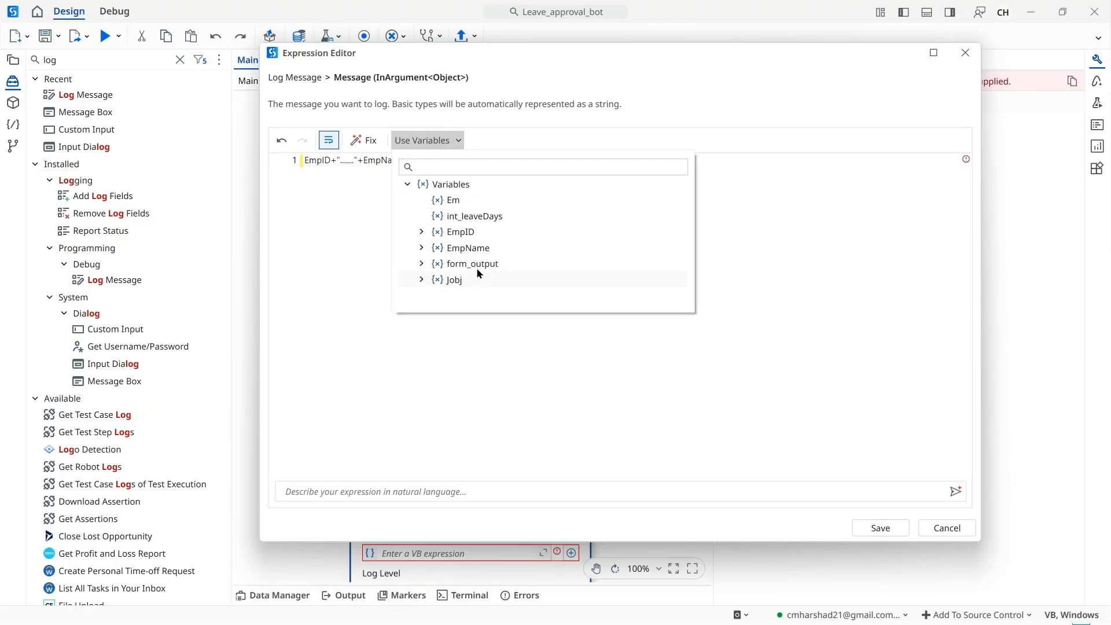
click(502, 217)
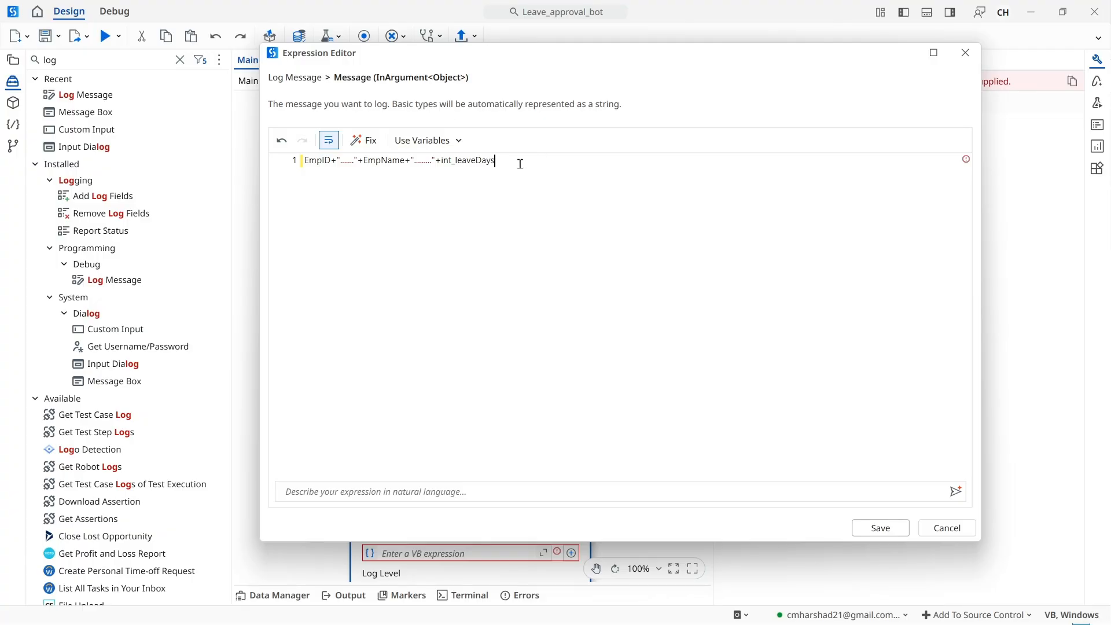
text(.ToString)
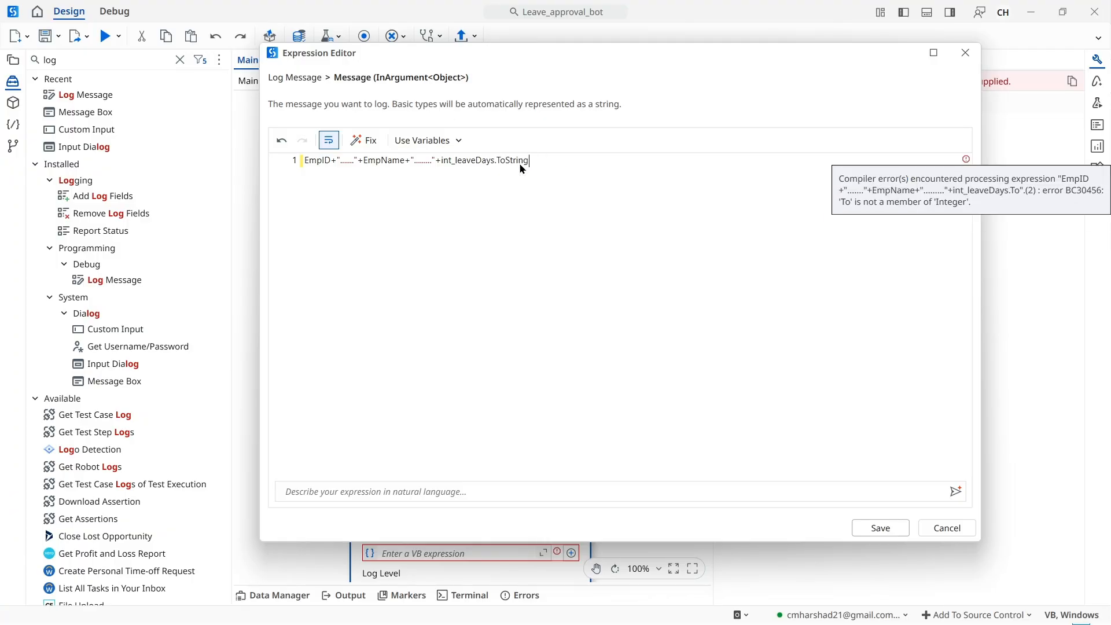
click(870, 525)
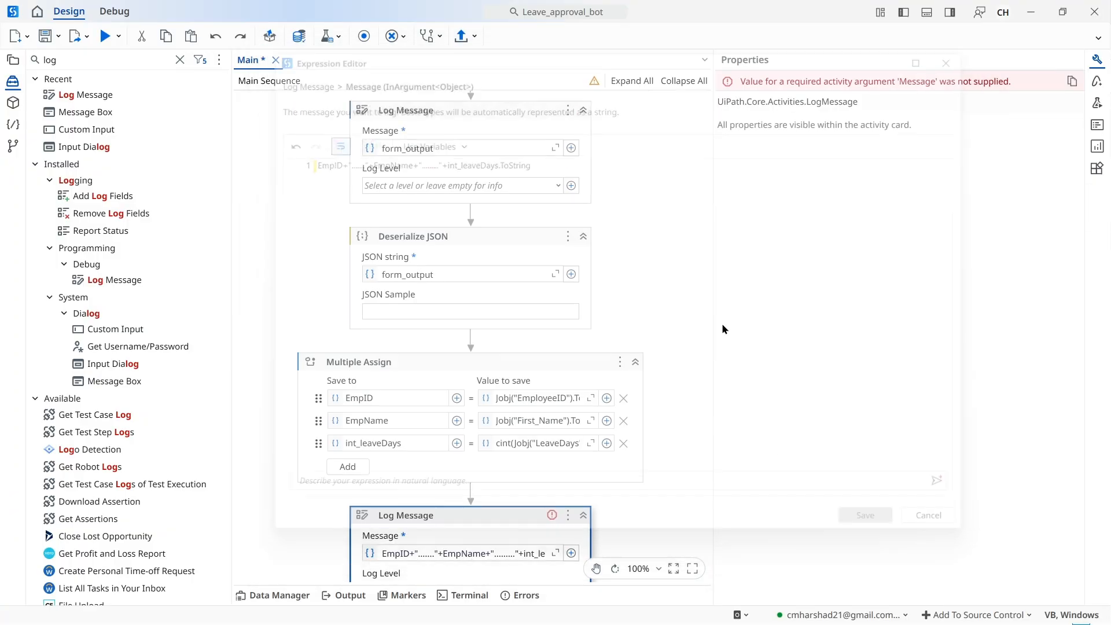
key(ctrl+s)
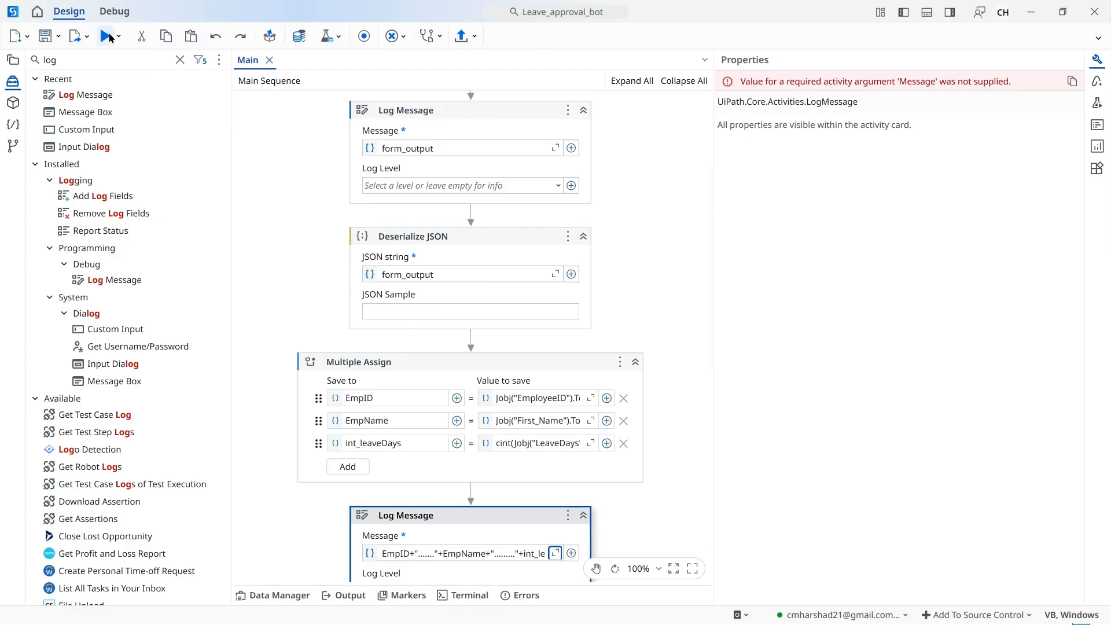
- Run the workflow, maximize the leave request form and allow its blocked content
click(104, 36)
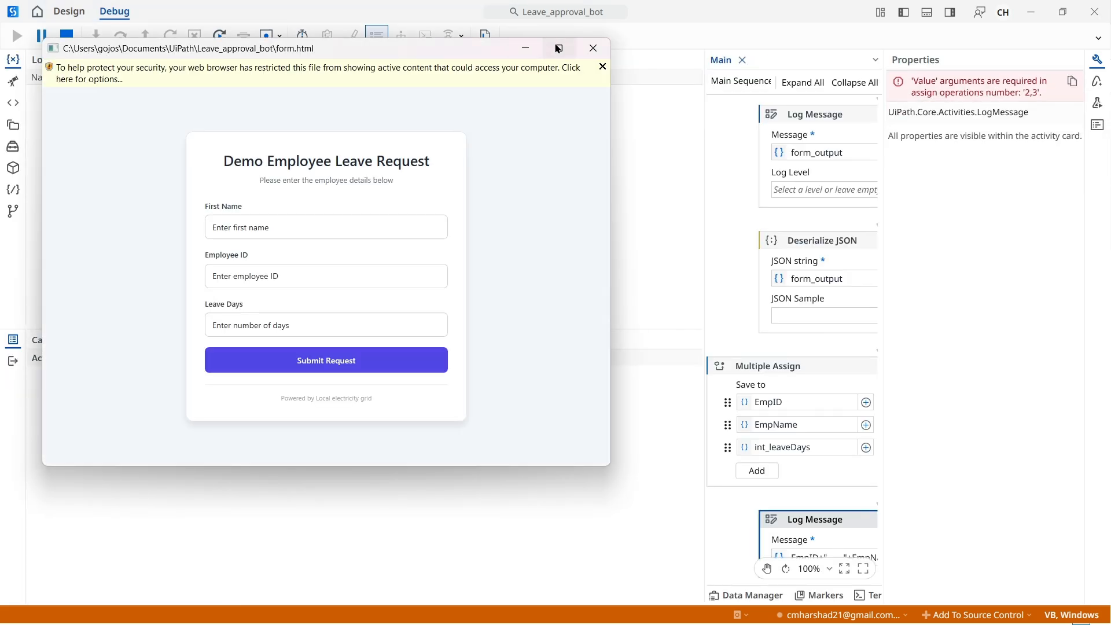
click(559, 48)
click(601, 26)
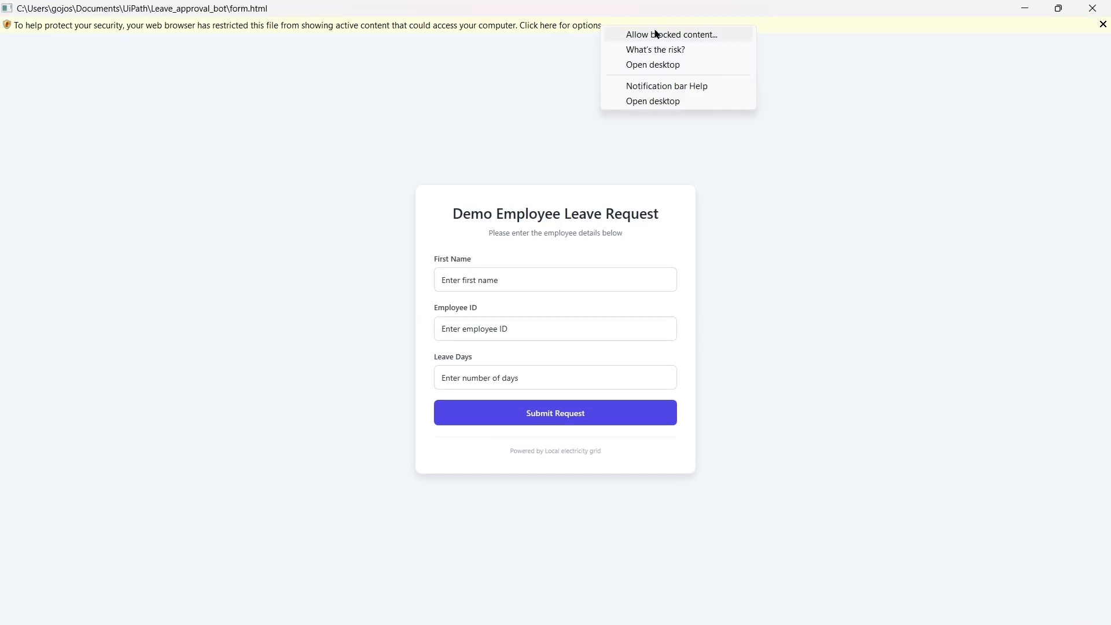
click(657, 33)
click(605, 389)
- Fill in the form with the employee's first name, employee ID and 1 leave day, and submit the request
click(528, 270)
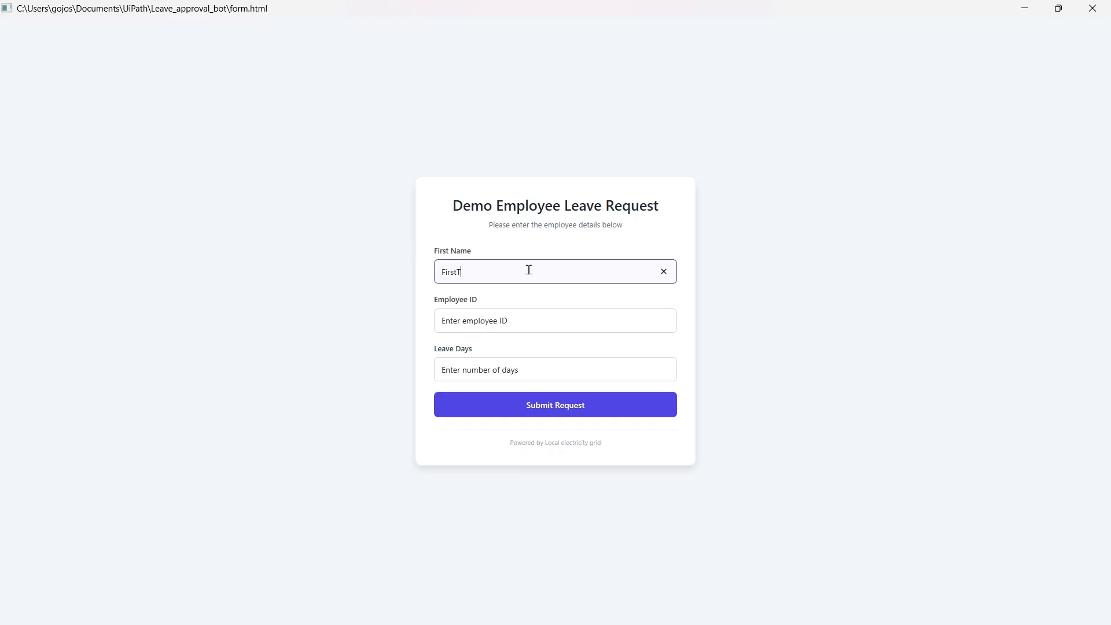
click(552, 322)
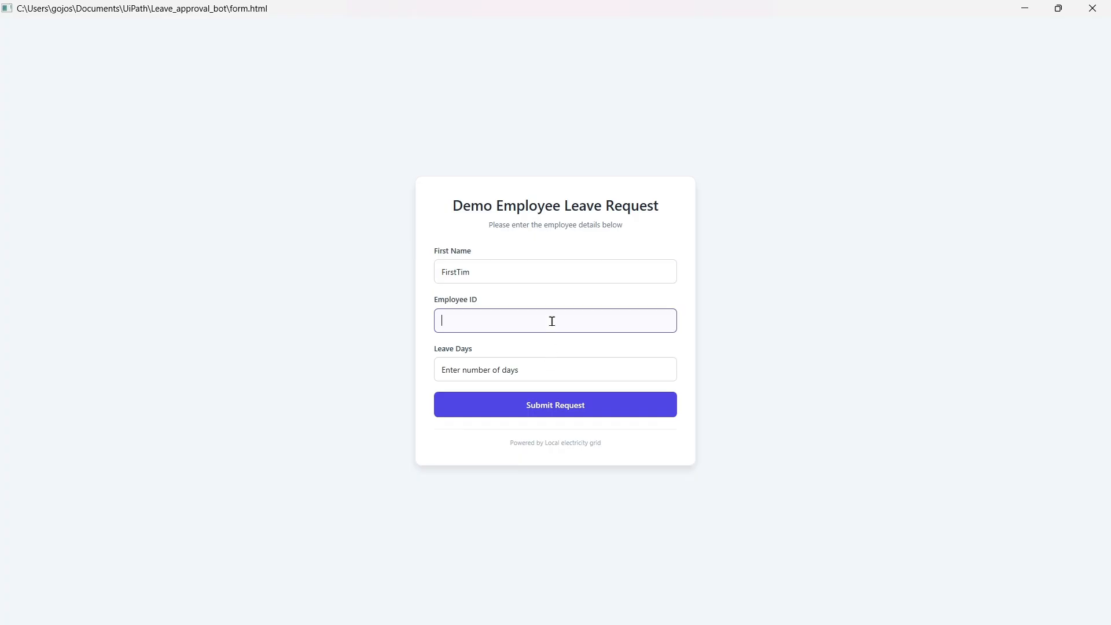
text(EMp0000)
click(550, 375)
text(1)
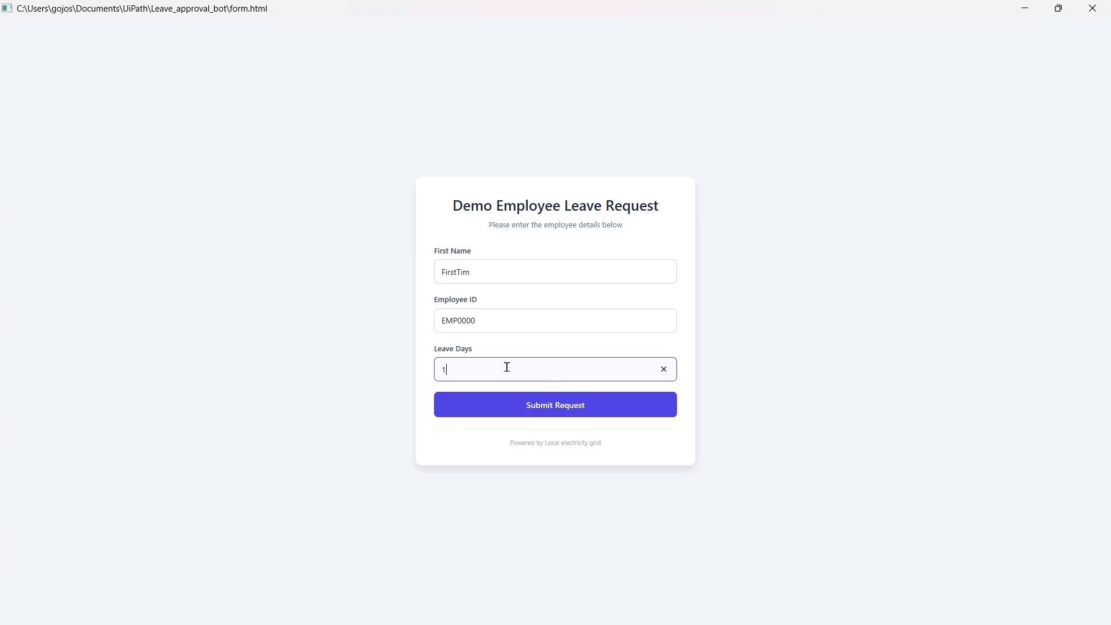
click(569, 408)
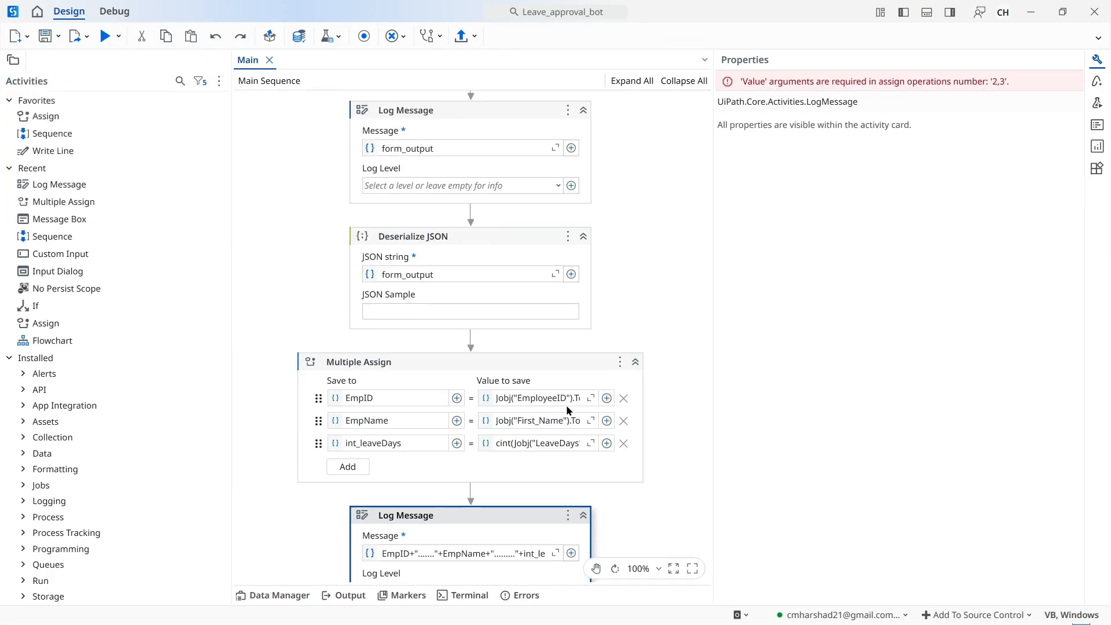
- Examine the run's output for the logged employee ID, name and leave days
click(346, 594)
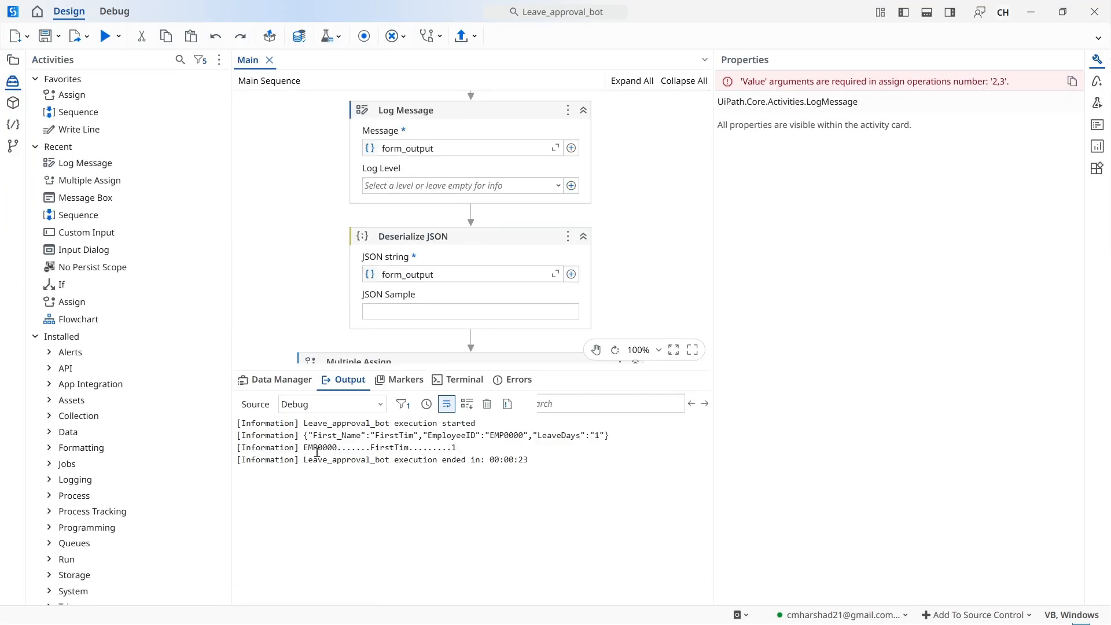
drag(299, 450, 457, 450)
scroll(558, 307, down, 3)
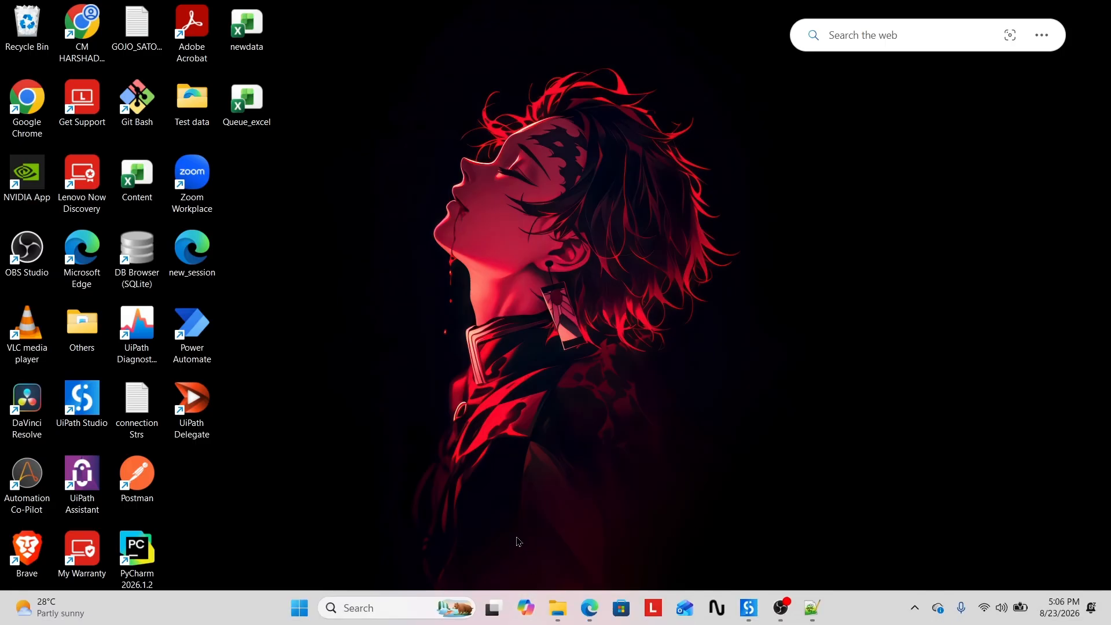
- Switch to Microsoft Edge, open UiPath Automation Cloud in a new tab and go to the Apps service
click(593, 611)
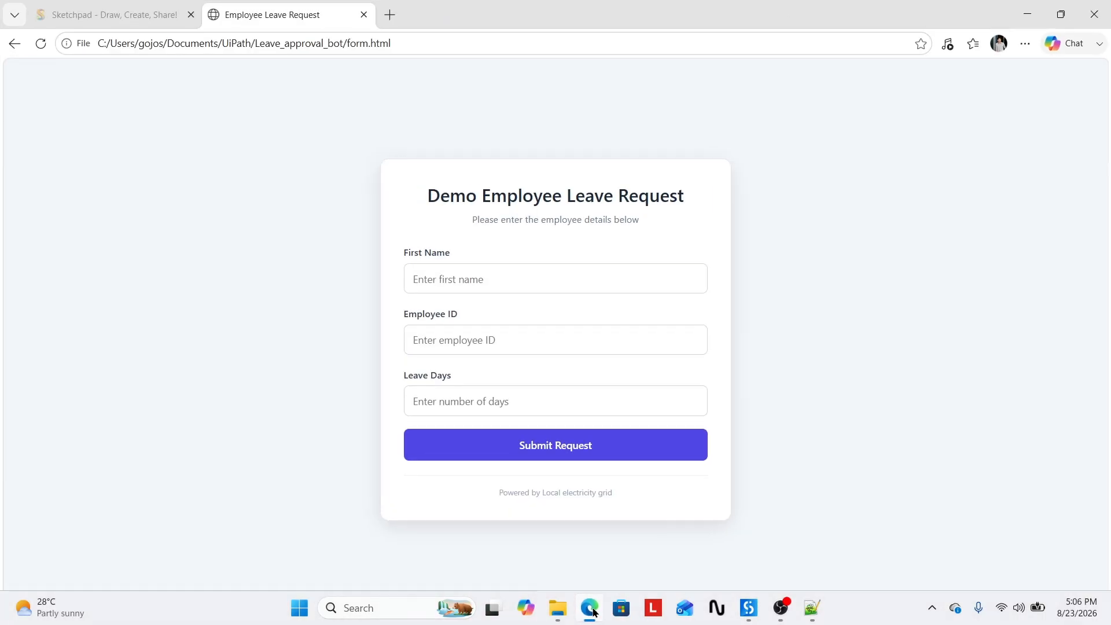
click(390, 14)
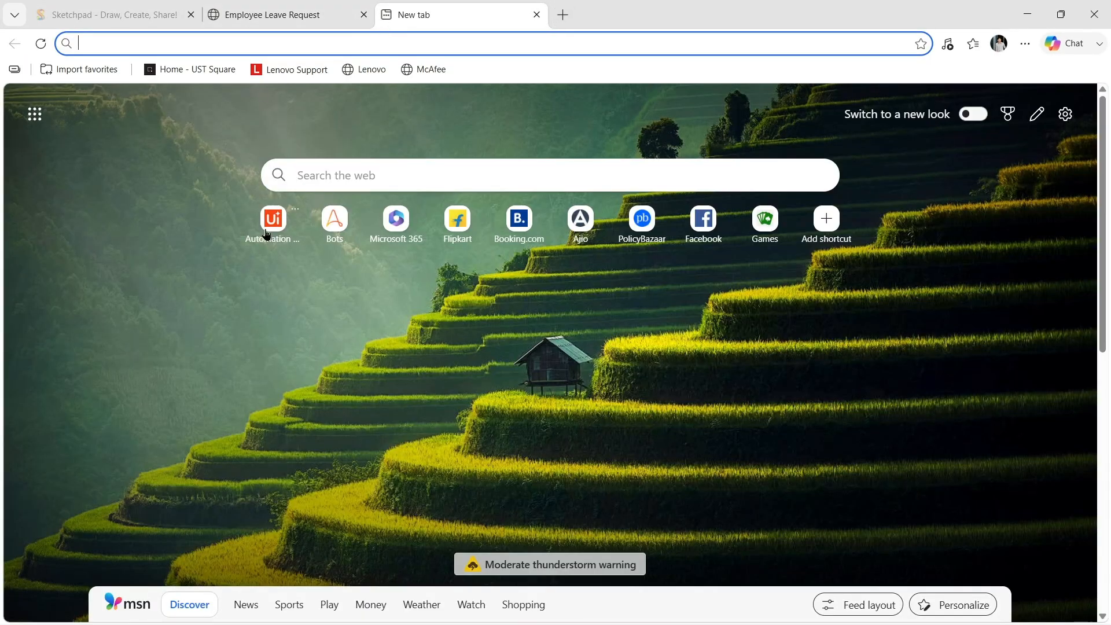
click(267, 223)
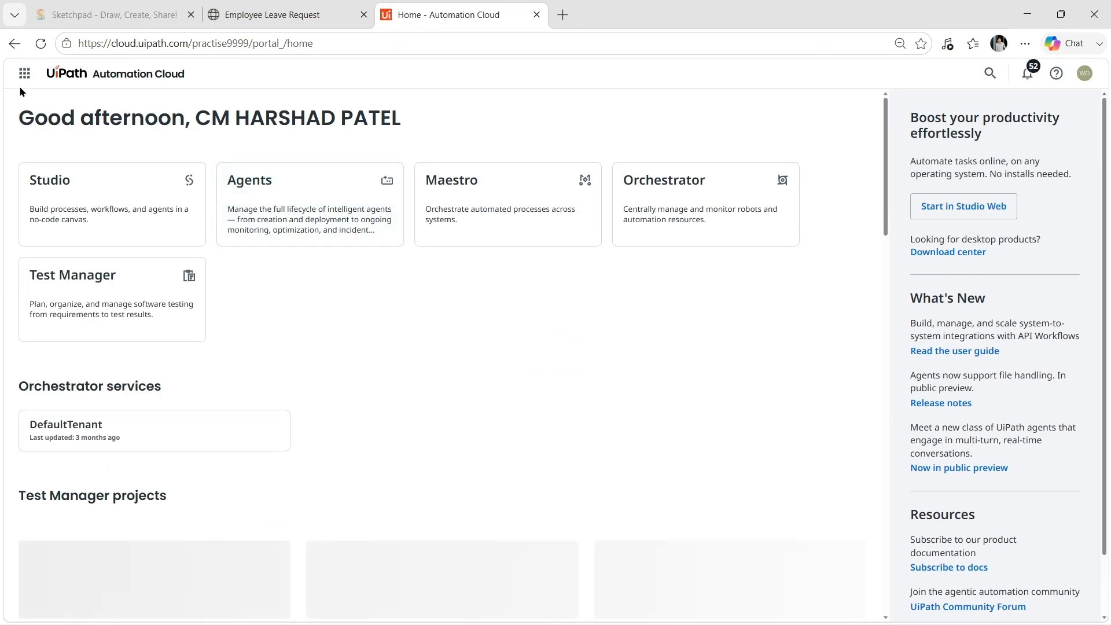
click(24, 74)
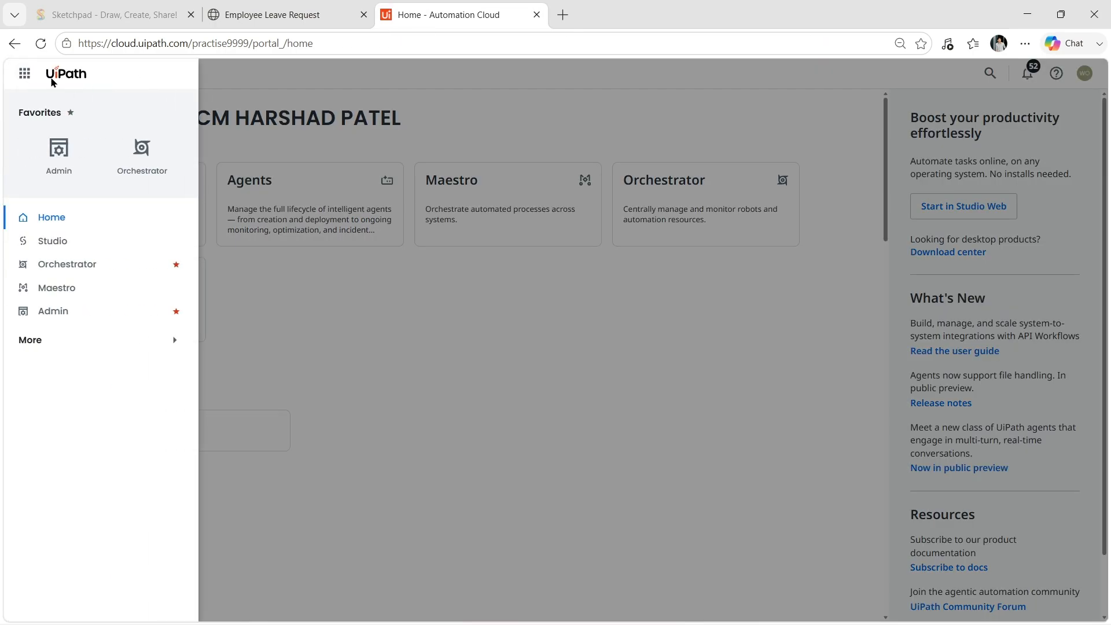
click(118, 341)
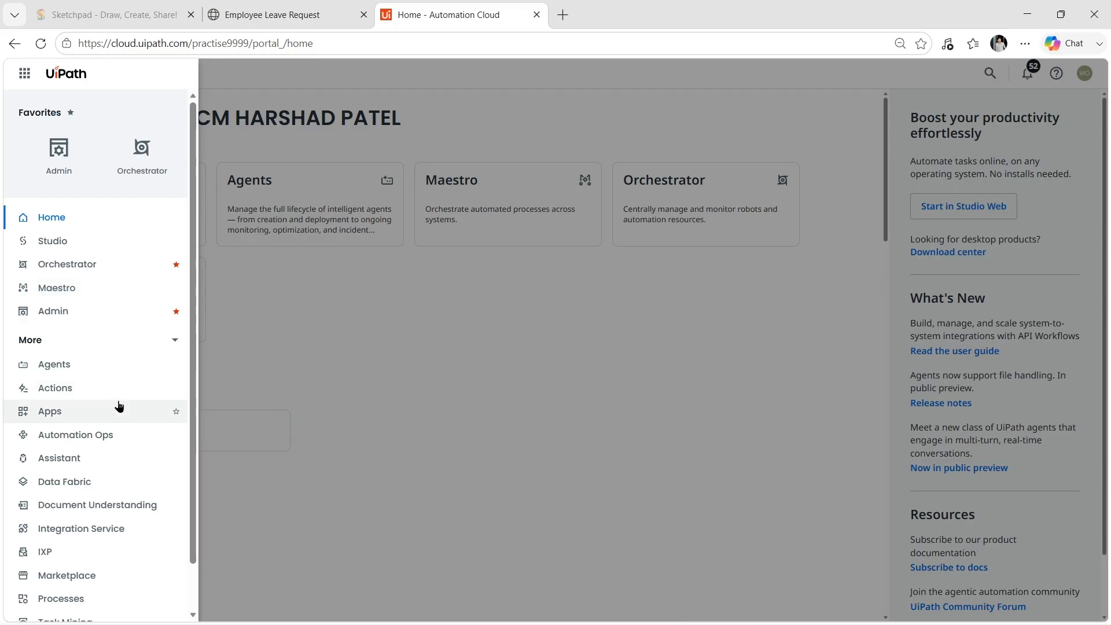
click(70, 413)
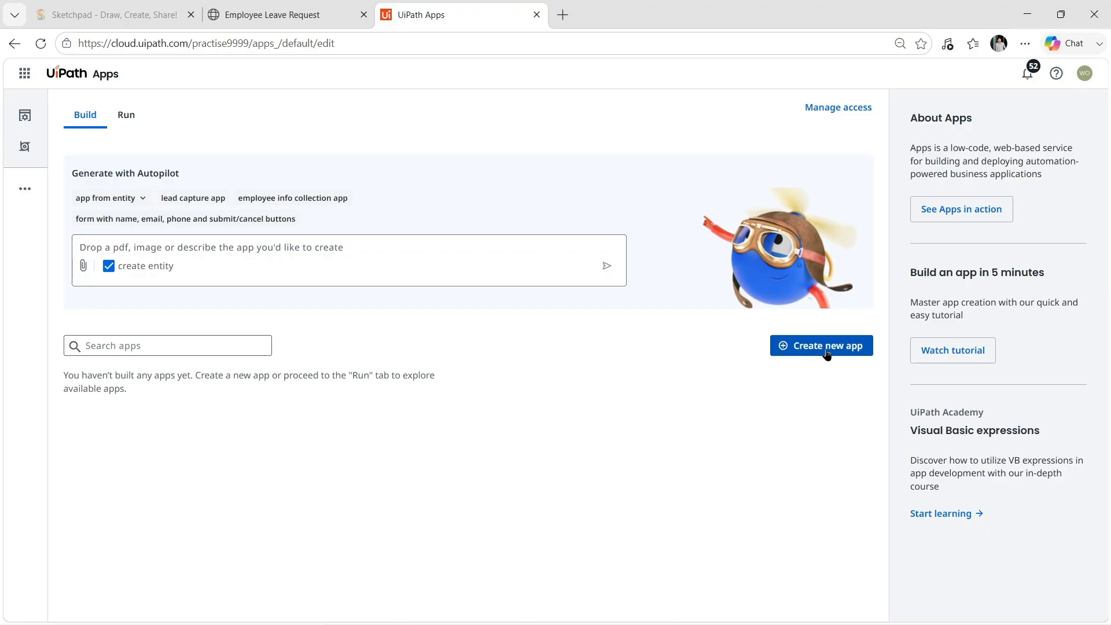
- Create a new app named Leave_approval_app and start its first page from the Blank Page template
click(799, 351)
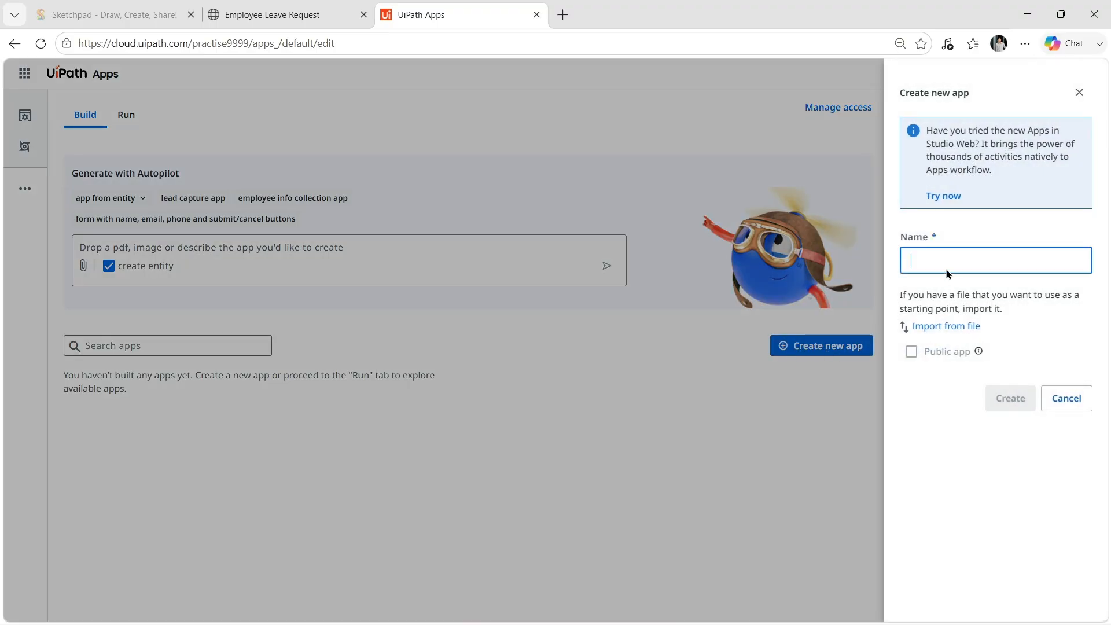
text(Leave)
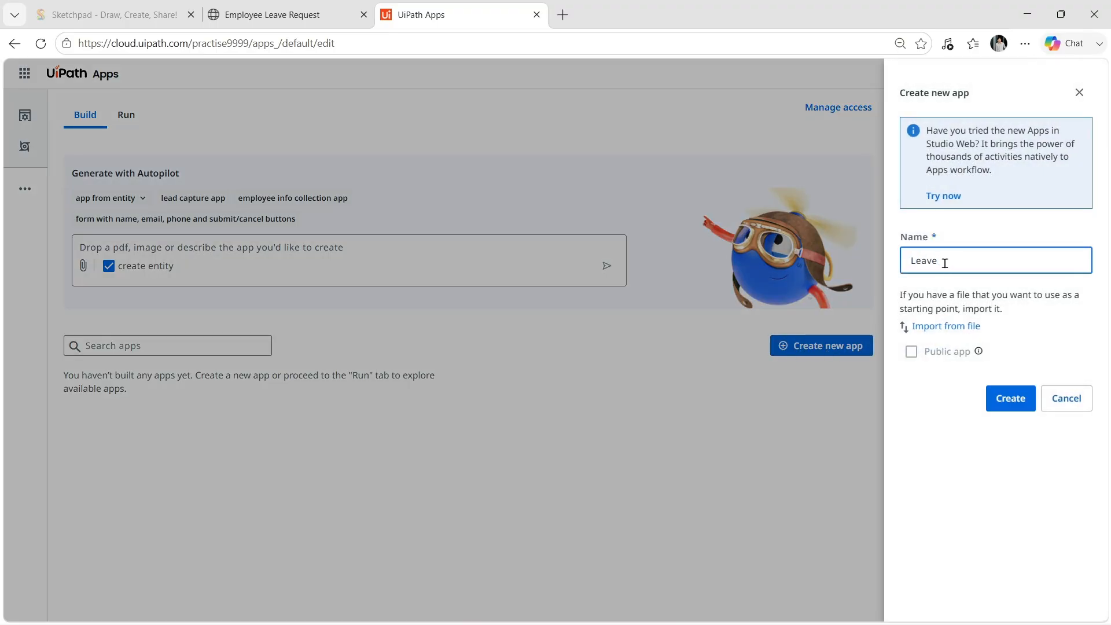
text(_approval_app)
click(1011, 405)
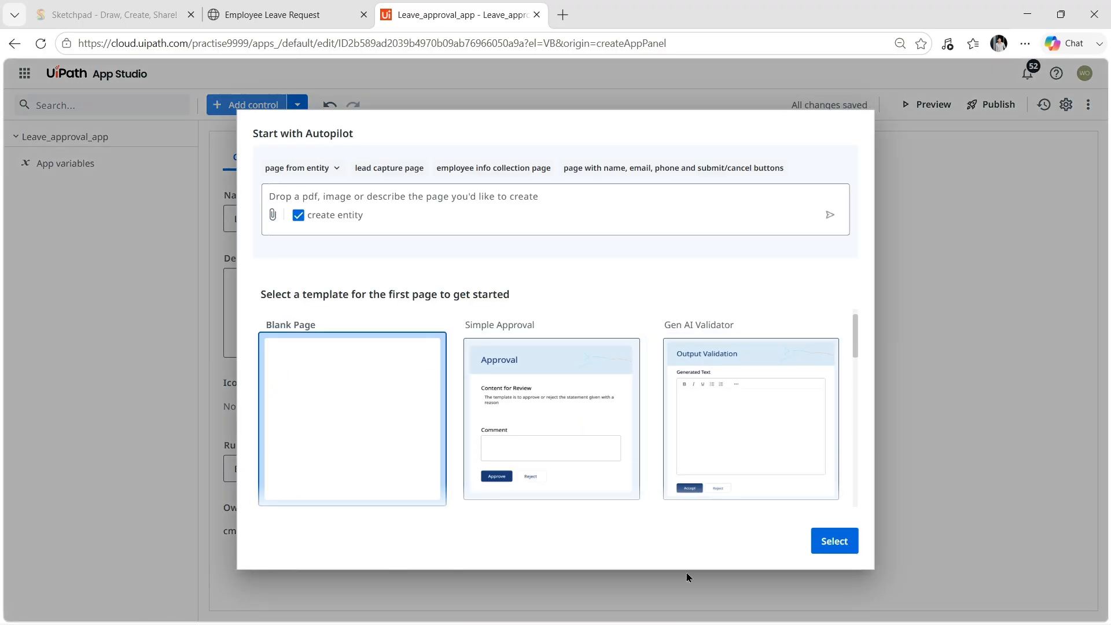
click(837, 540)
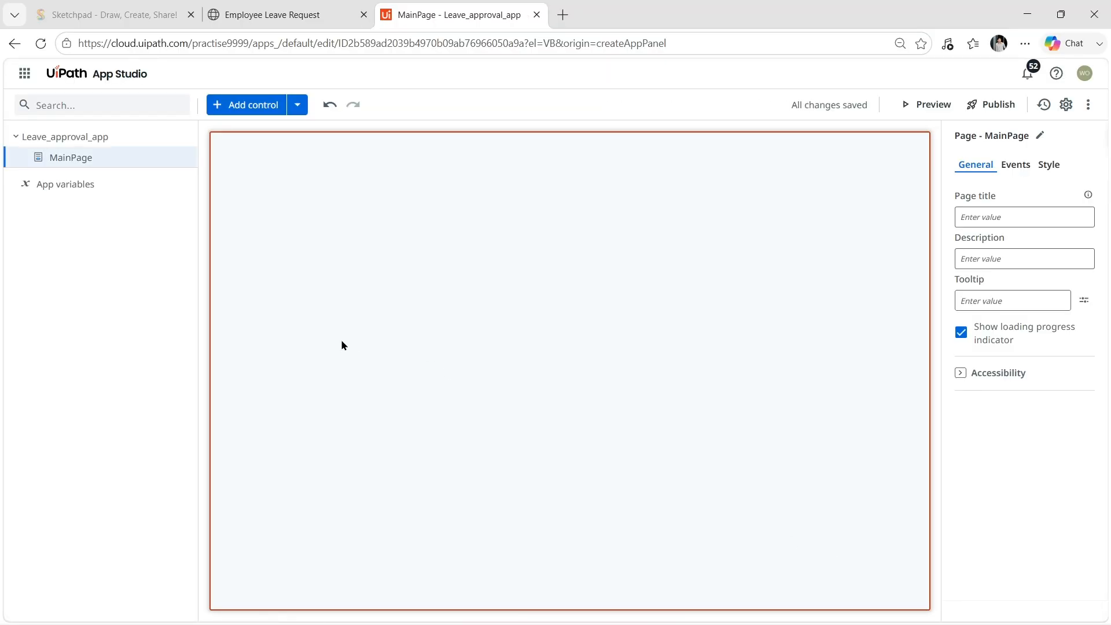
click(298, 113)
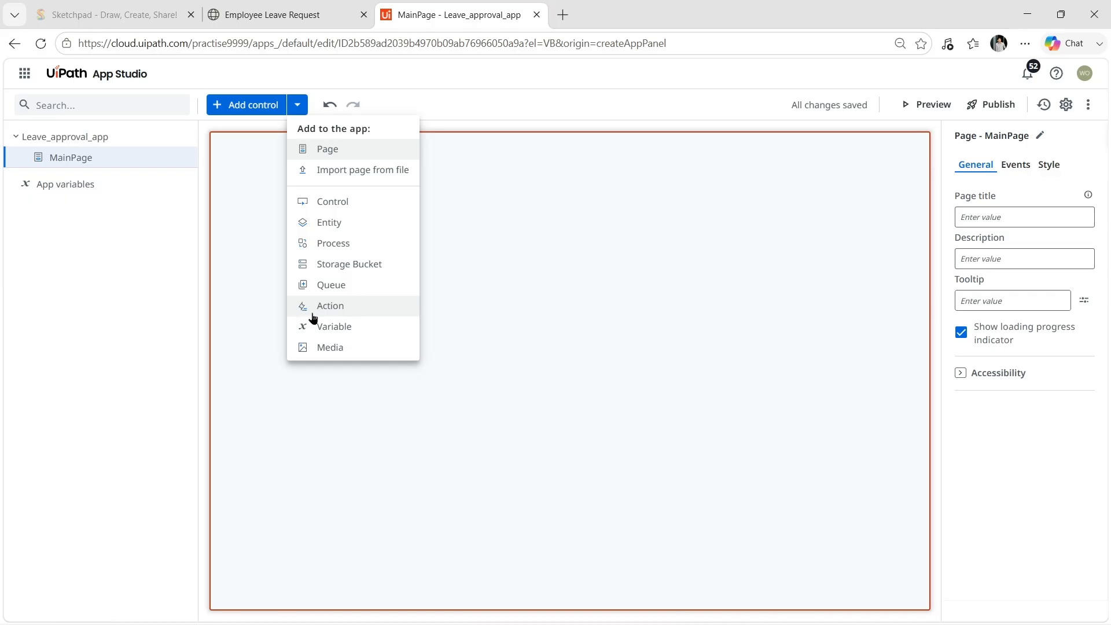
click(238, 104)
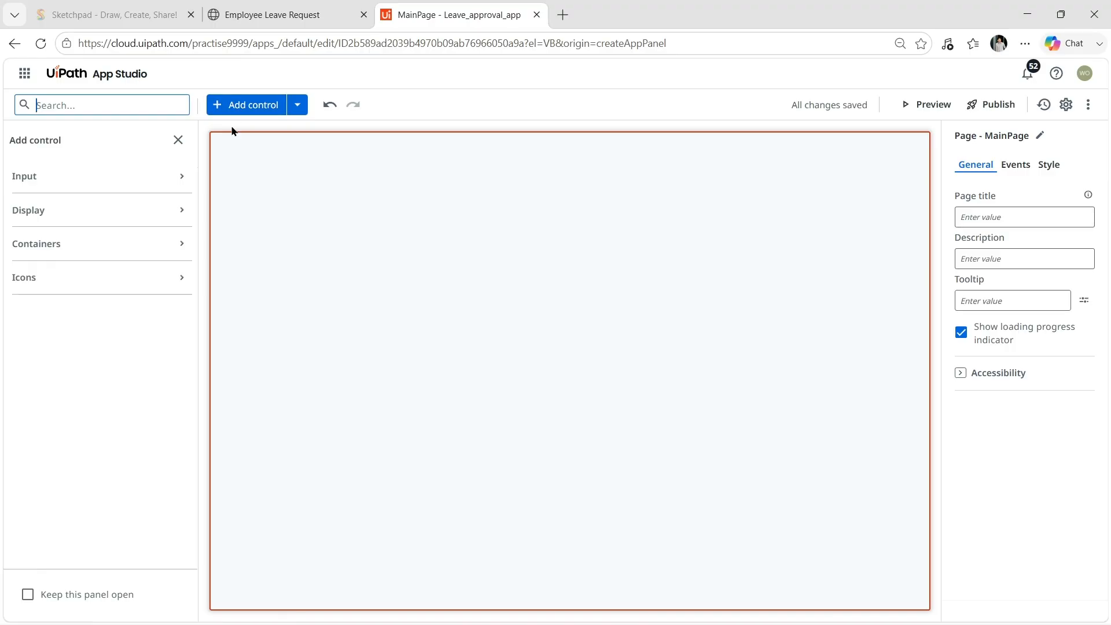
click(227, 105)
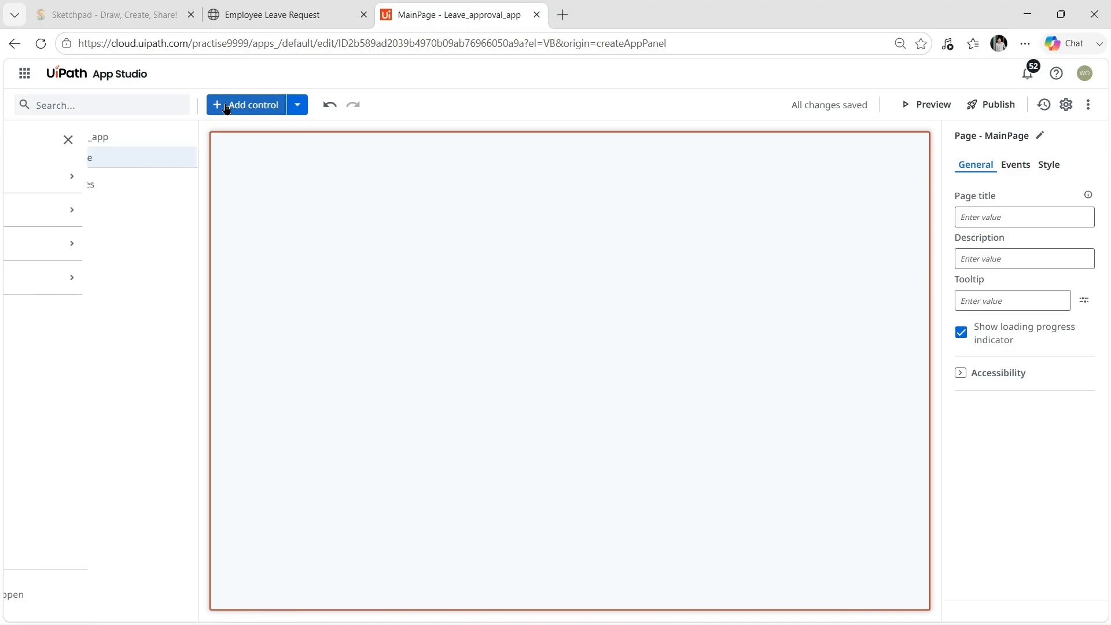
- Add an action to the app and accept turning it into an action app
click(297, 105)
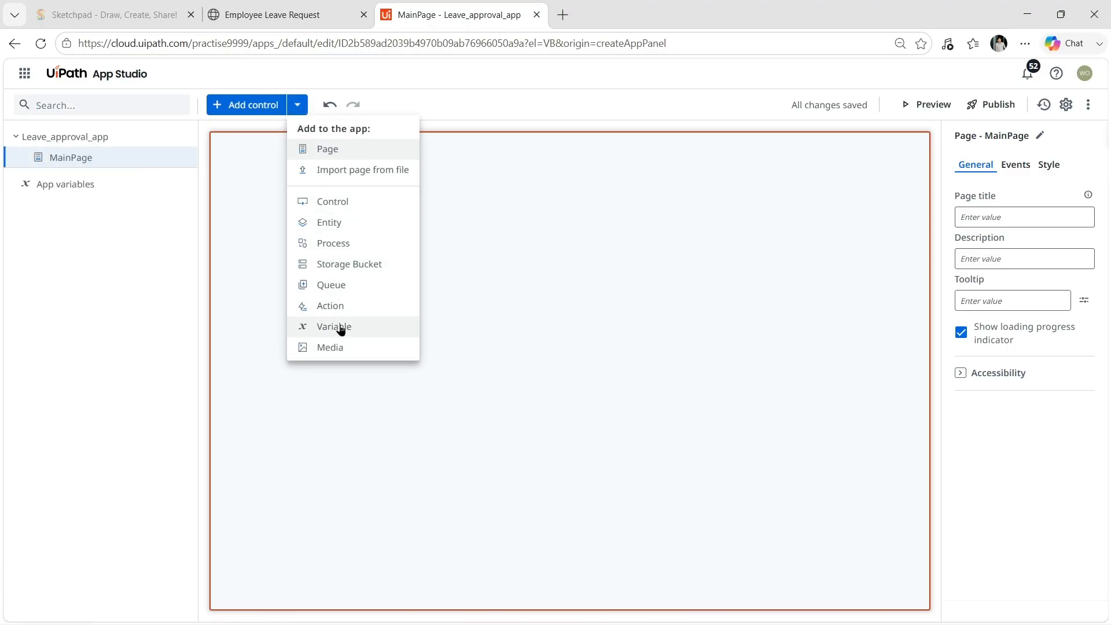
click(349, 307)
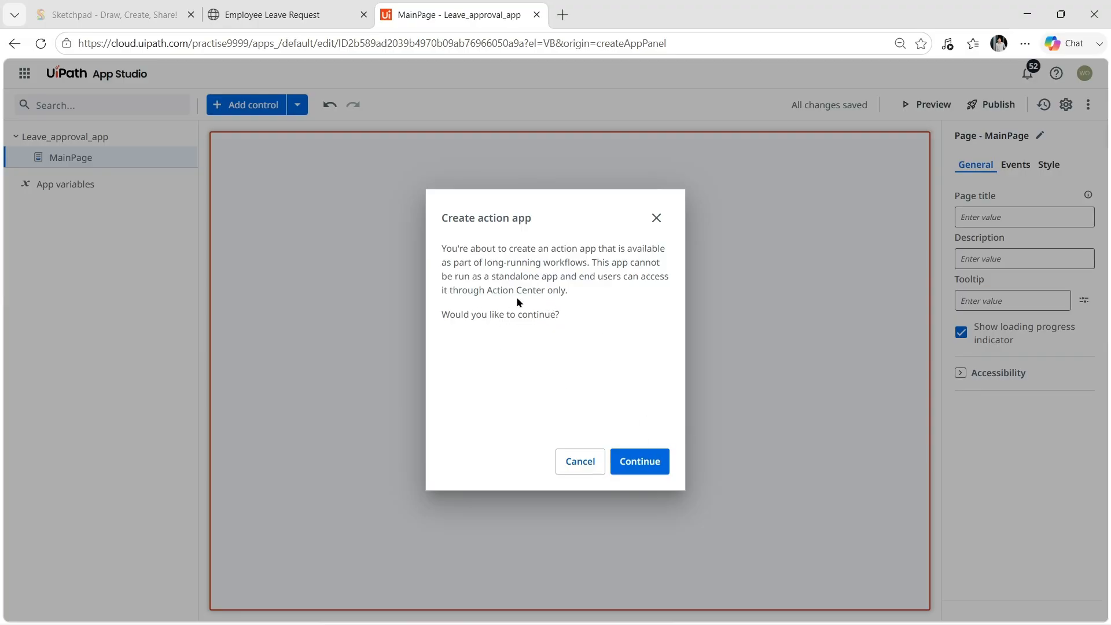
click(640, 463)
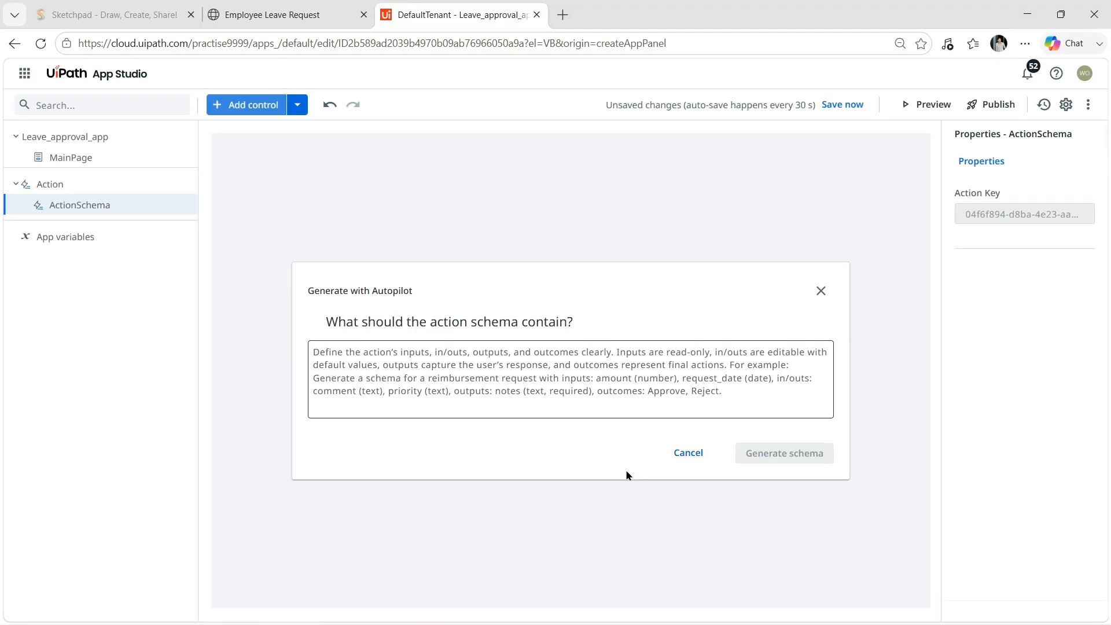
- Describe the action schema for Autopilot: "I want a leave approval app which accepts Employeename, Employee ID and leave days as variables."
click(416, 369)
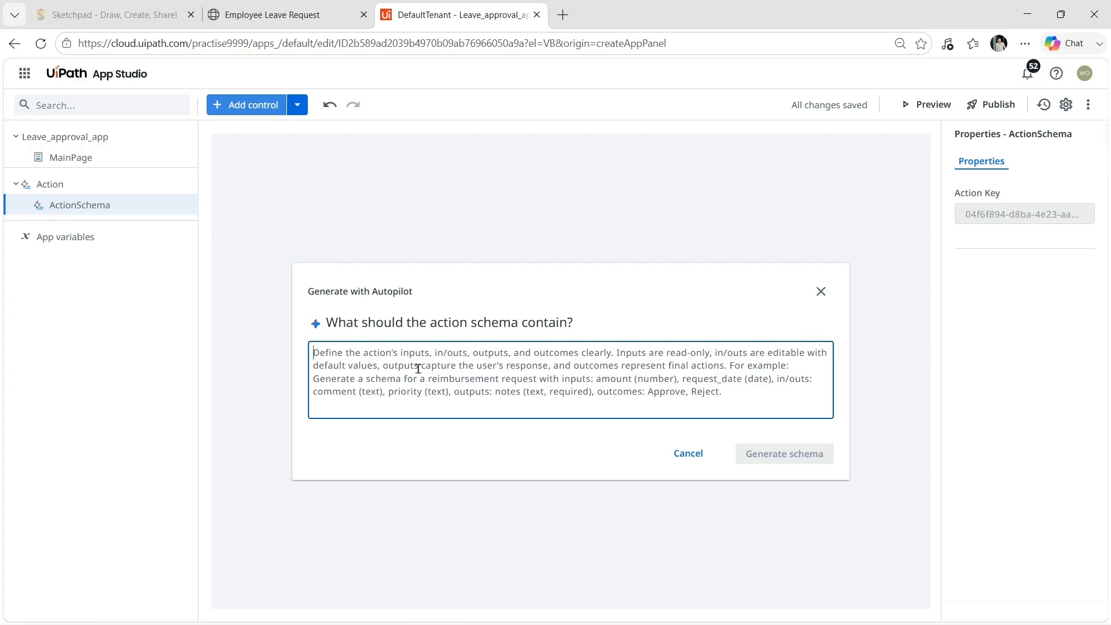
text(I want)
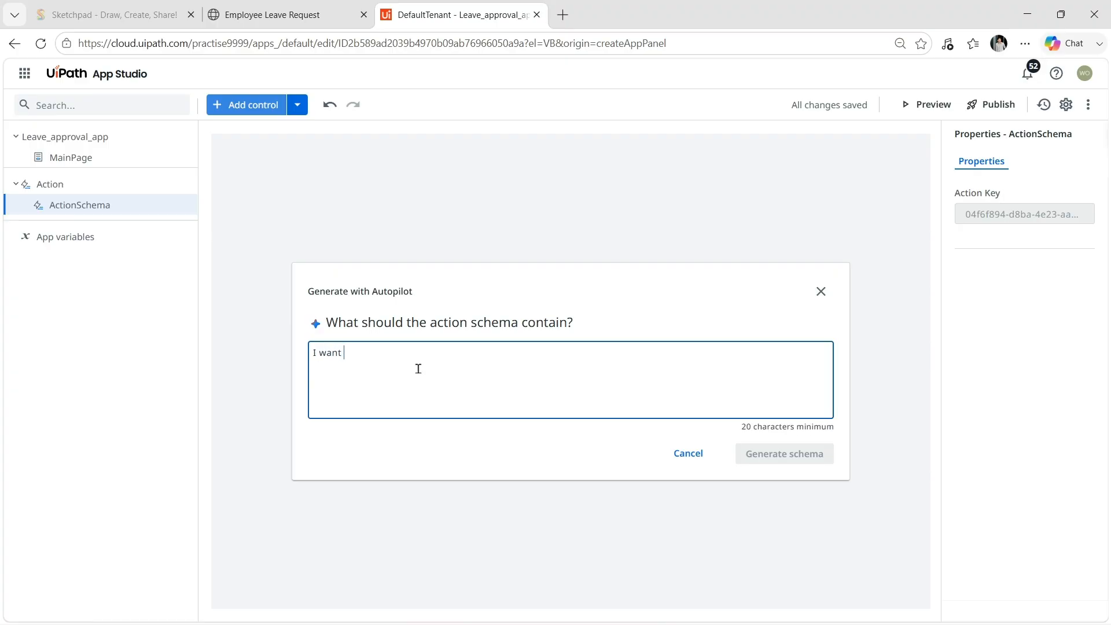
text( an app)
key(BackSpace)
key(BackSpace)
key(BackSpace)
text(roval)
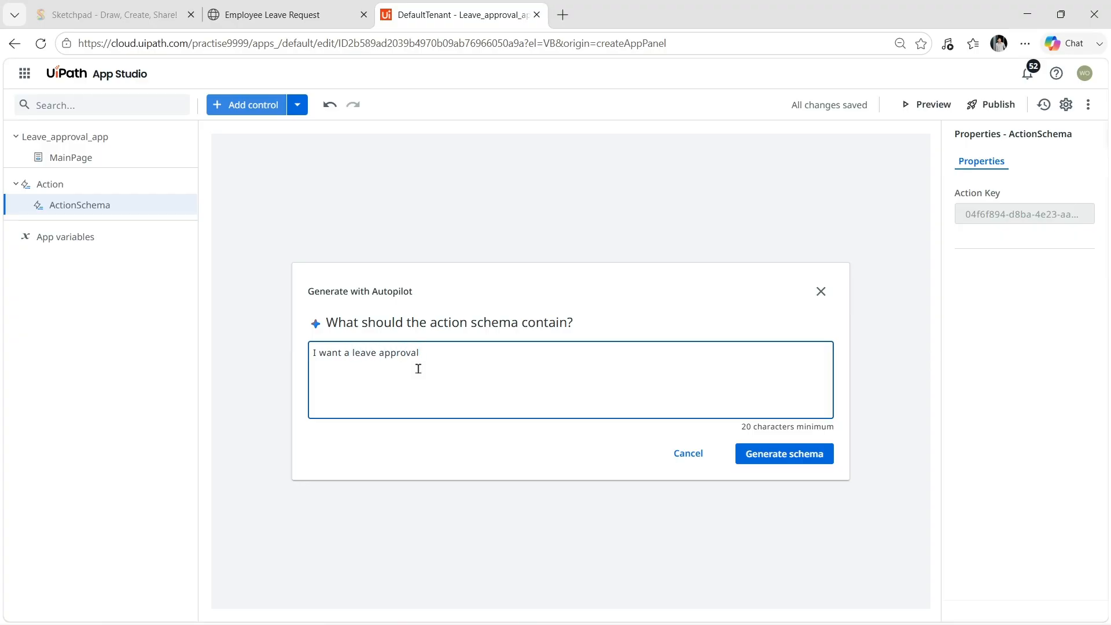
text( app which accepts Employeename)
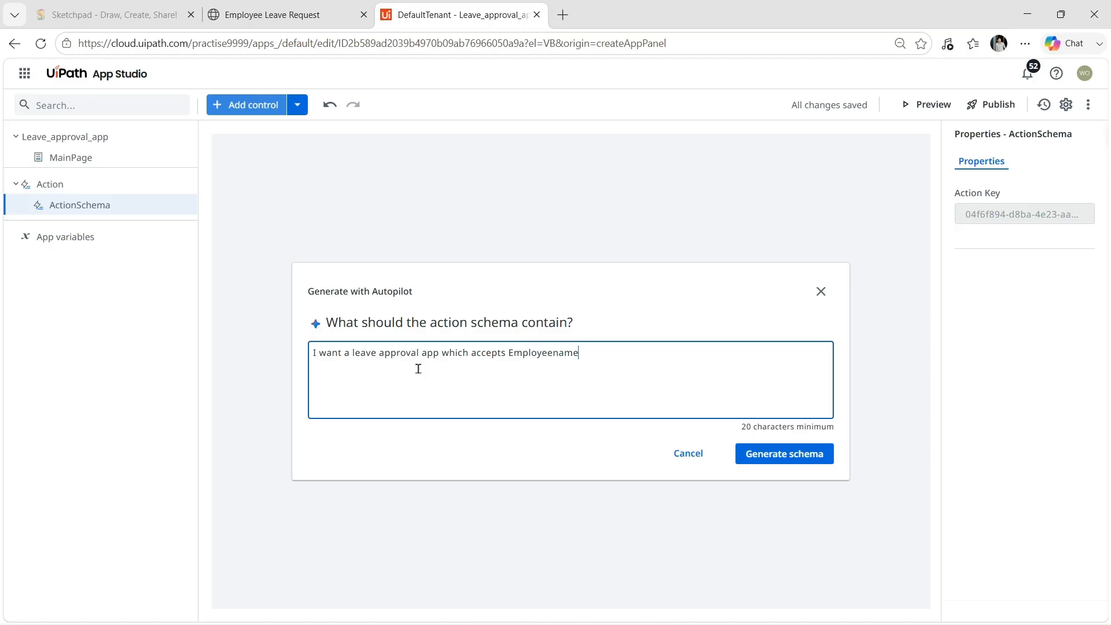
text(, Employee ID ad)
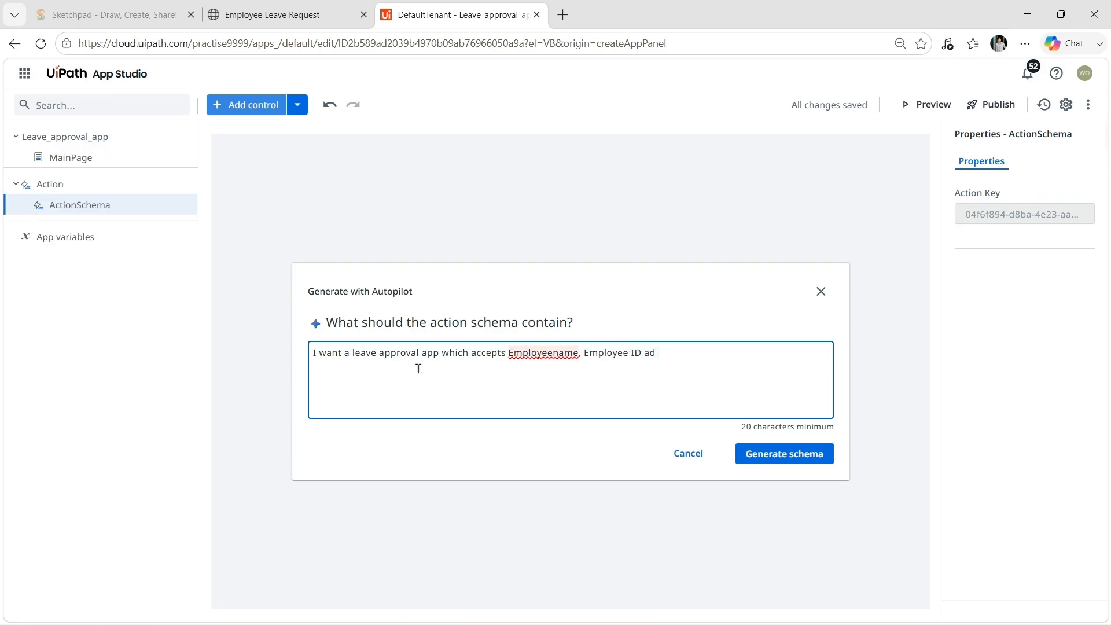
key(BackSpace)
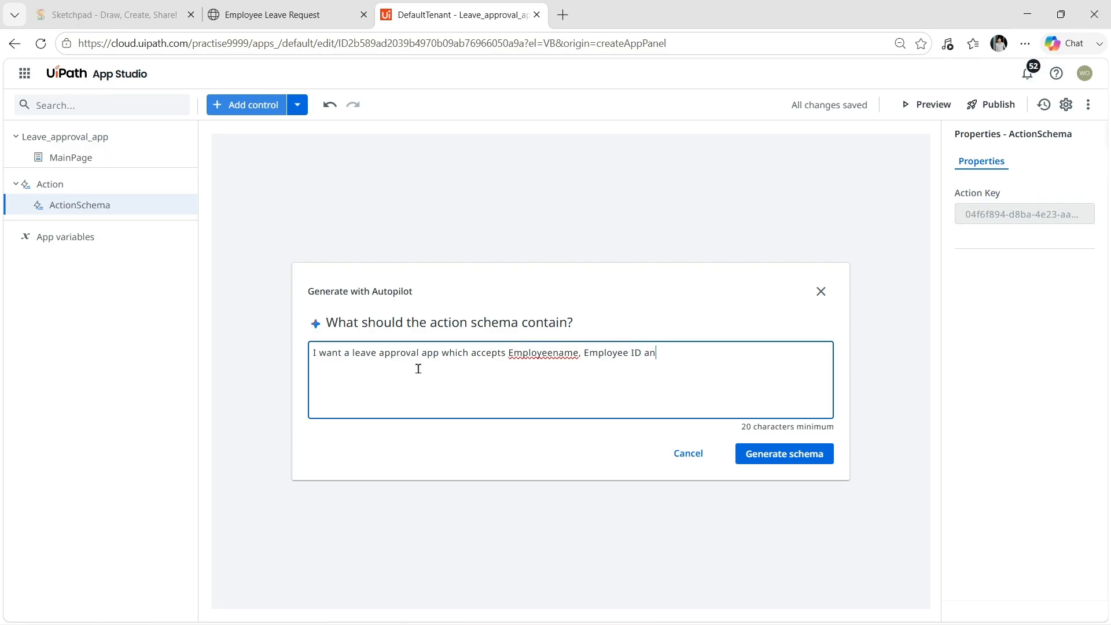
text(nd leave)
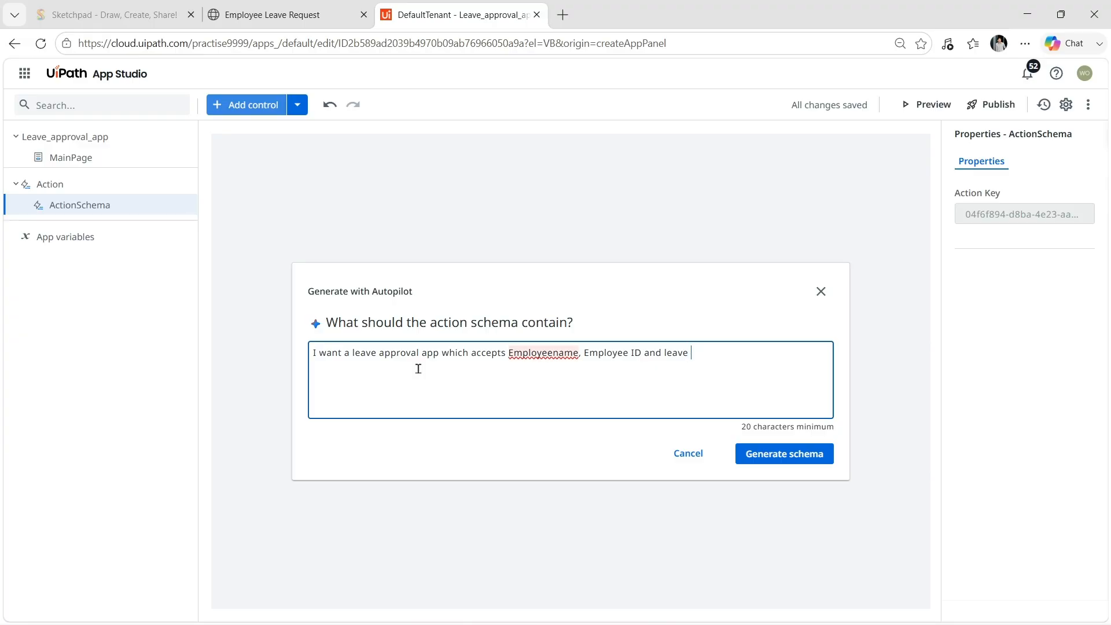
text( days as va)
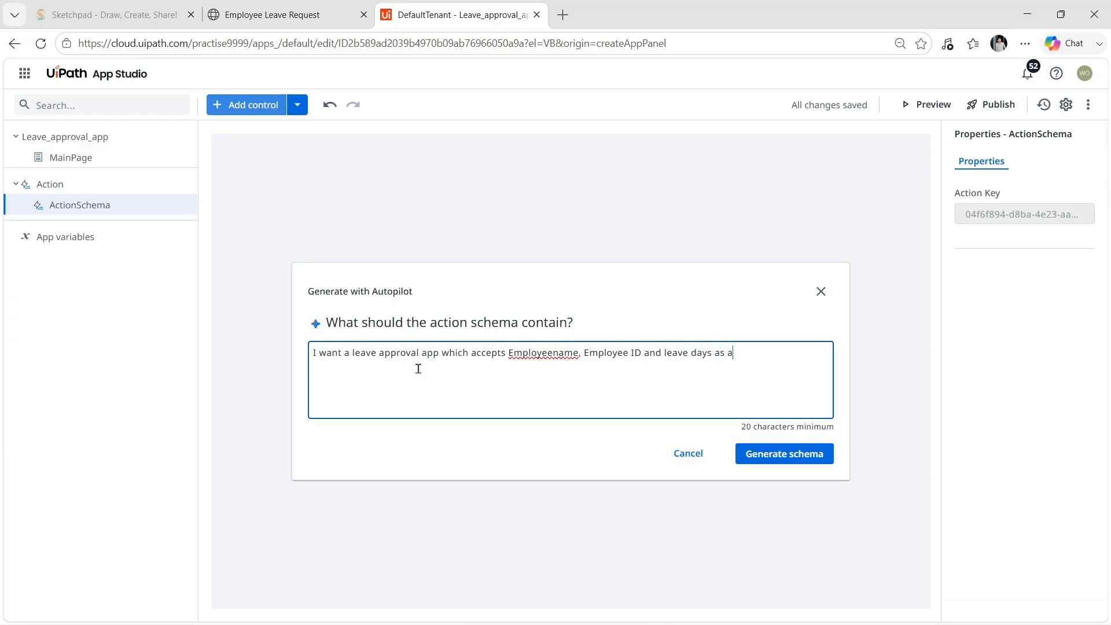
key(BackSpace)
text(variables. It)
- Extend the schema description with the requirement that it should have two buttons, approve and reject
key(BackSpace)
key(BackSpace)
text(Ad)
key(BackSpace)
key(BackSpace)
text(nd it should )
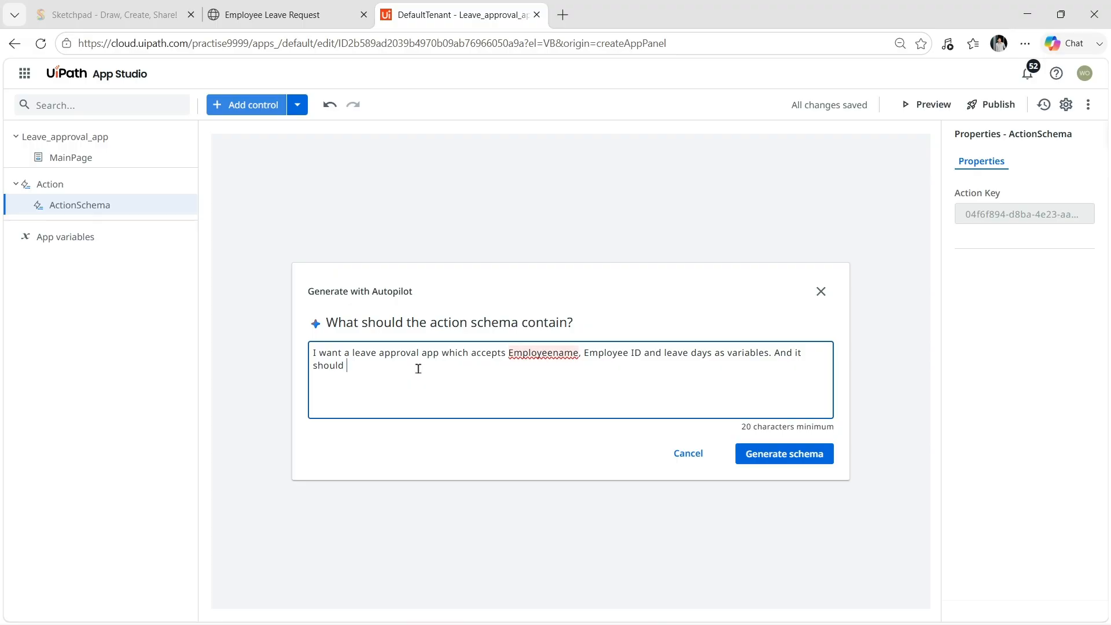
text(have t)
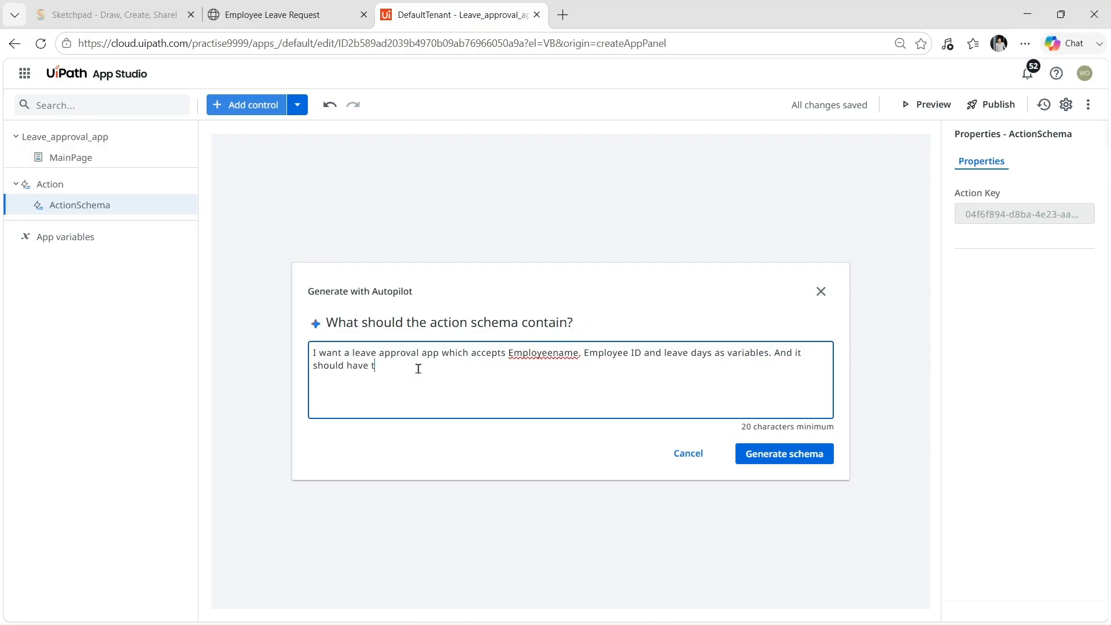
text(wo buttoons ap)
text(prove and reject.)
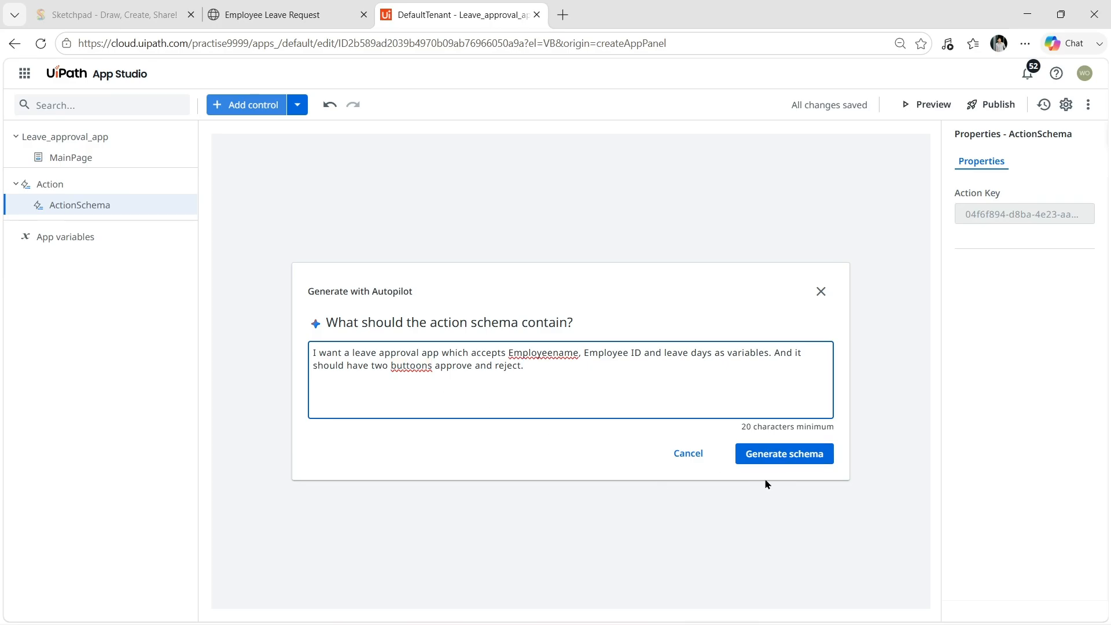
- Generate the action schema from the description, review its properties and generate the app page from it
click(784, 460)
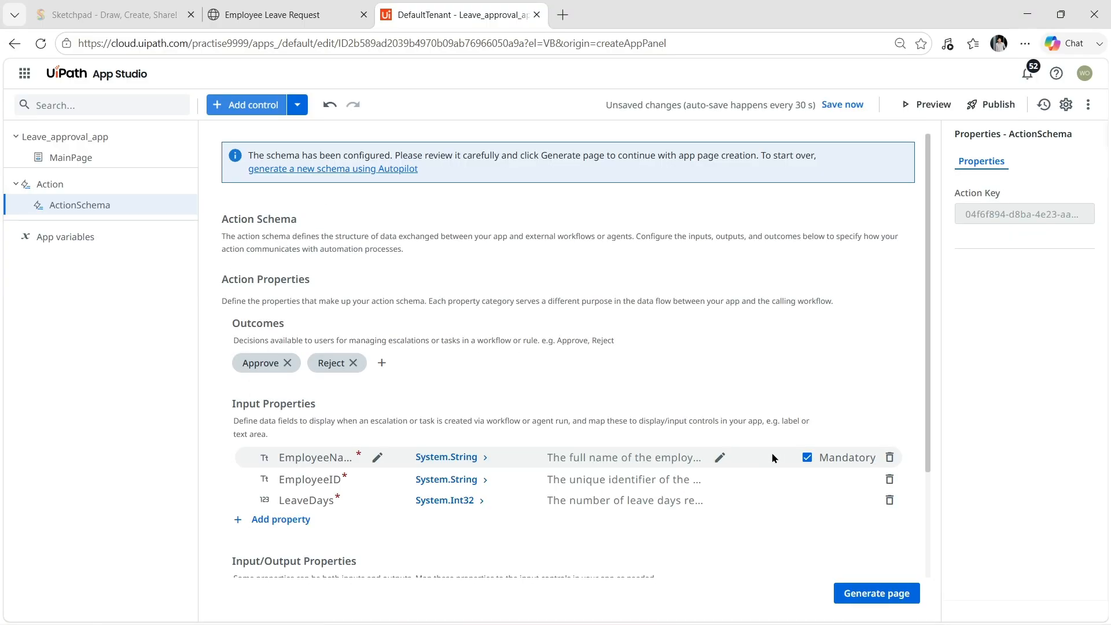
scroll(721, 424, down, 3)
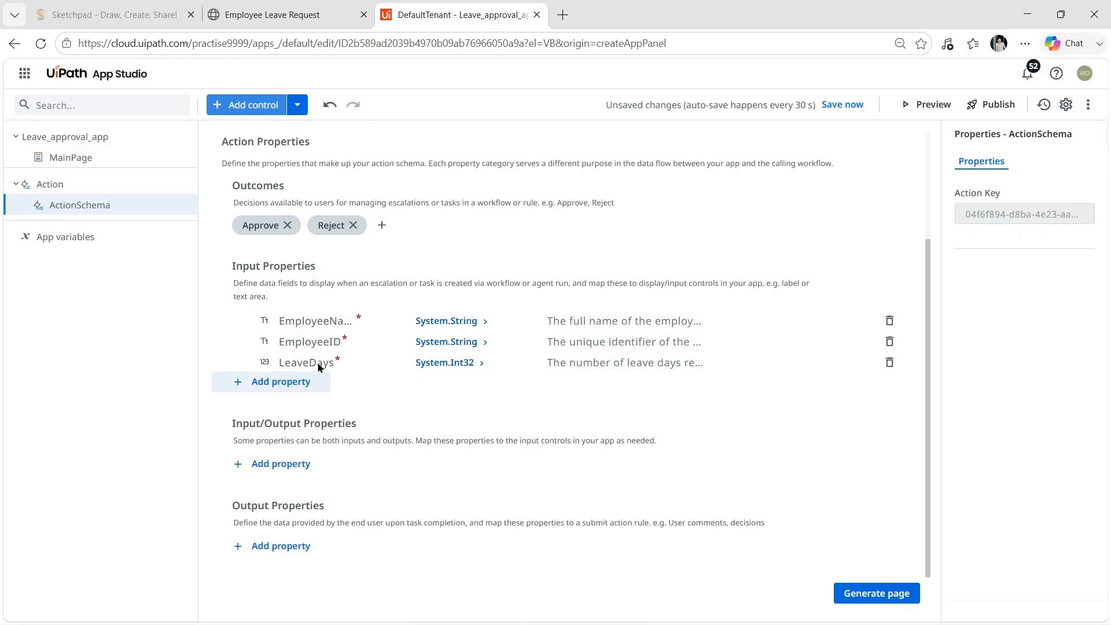
click(859, 598)
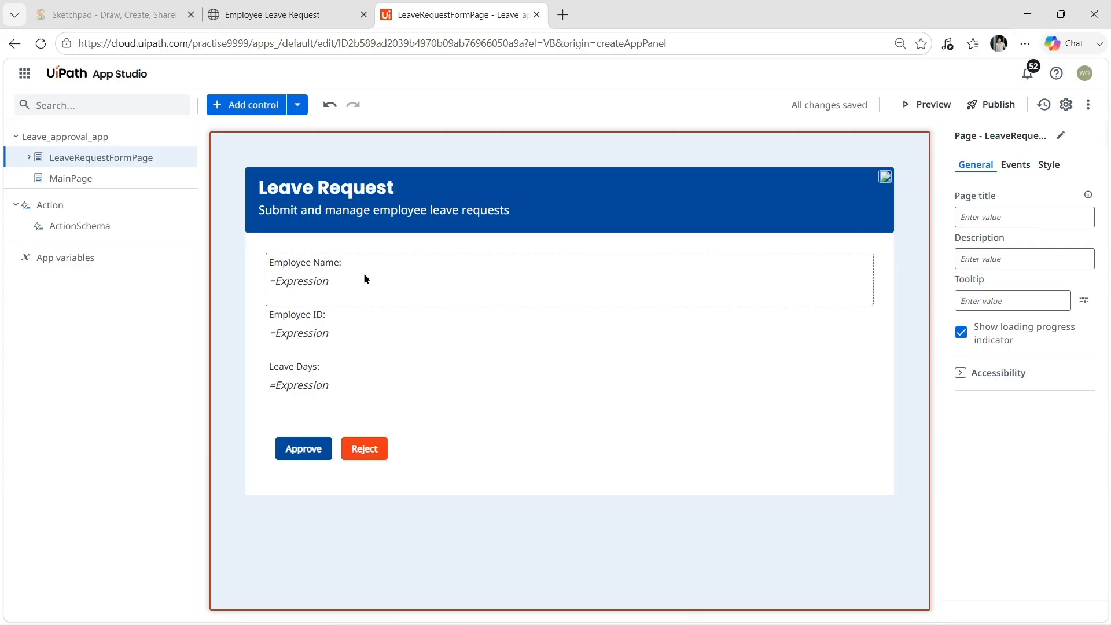
- Delete the broken image from the Leave Request header on LeaveRequestFormPage
click(885, 180)
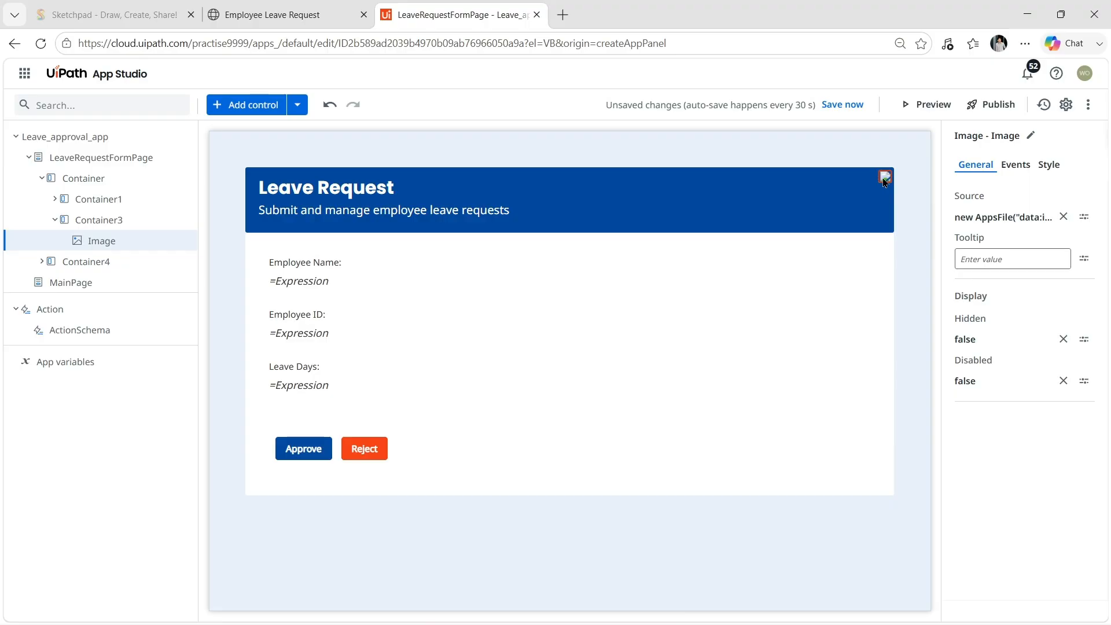
right_click(886, 178)
click(839, 159)
click(104, 242)
click(181, 241)
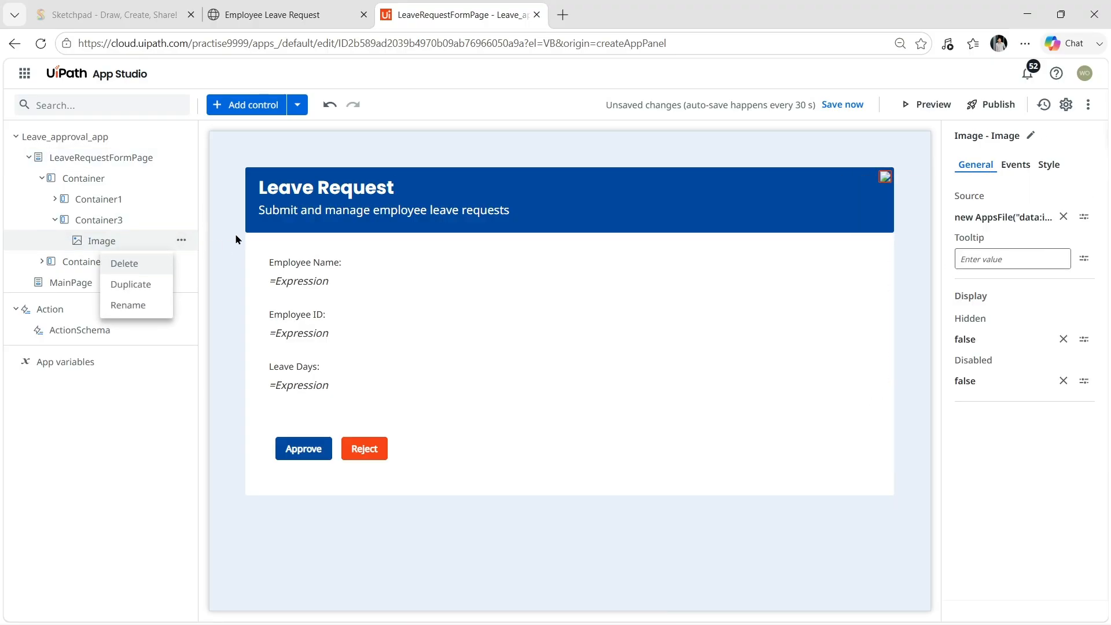
click(142, 270)
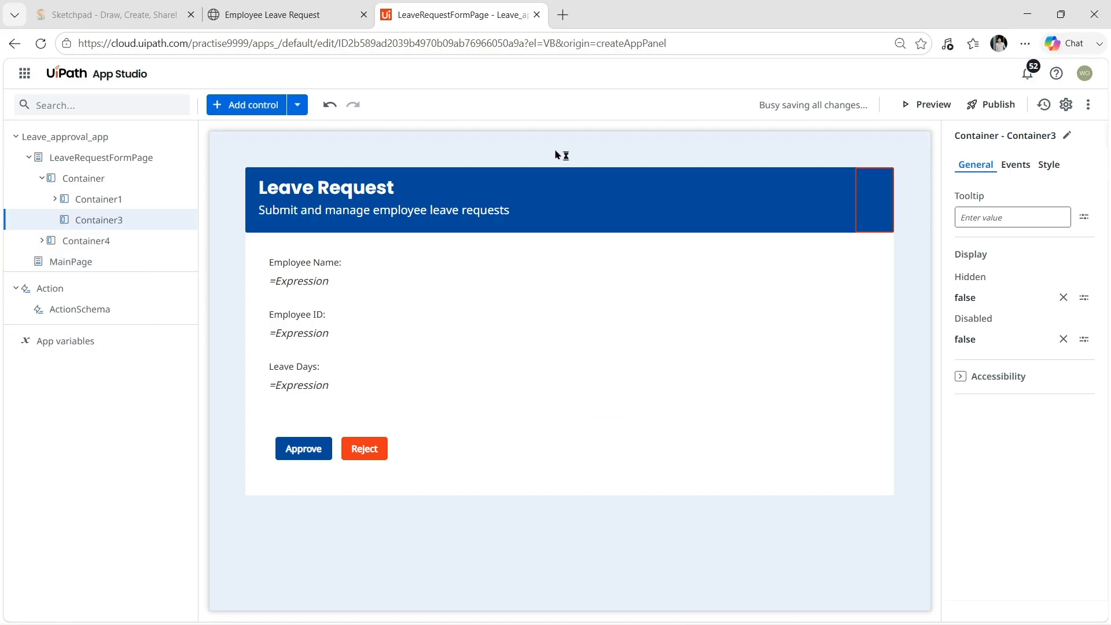
click(546, 578)
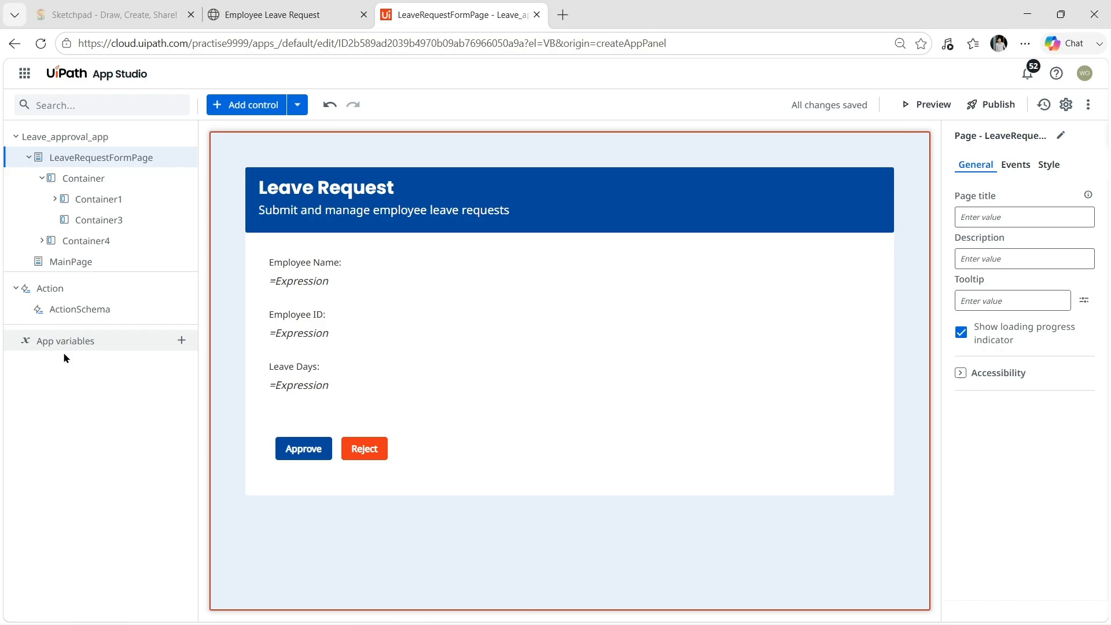
- Create an app variable named Employee_name of type Text
click(181, 341)
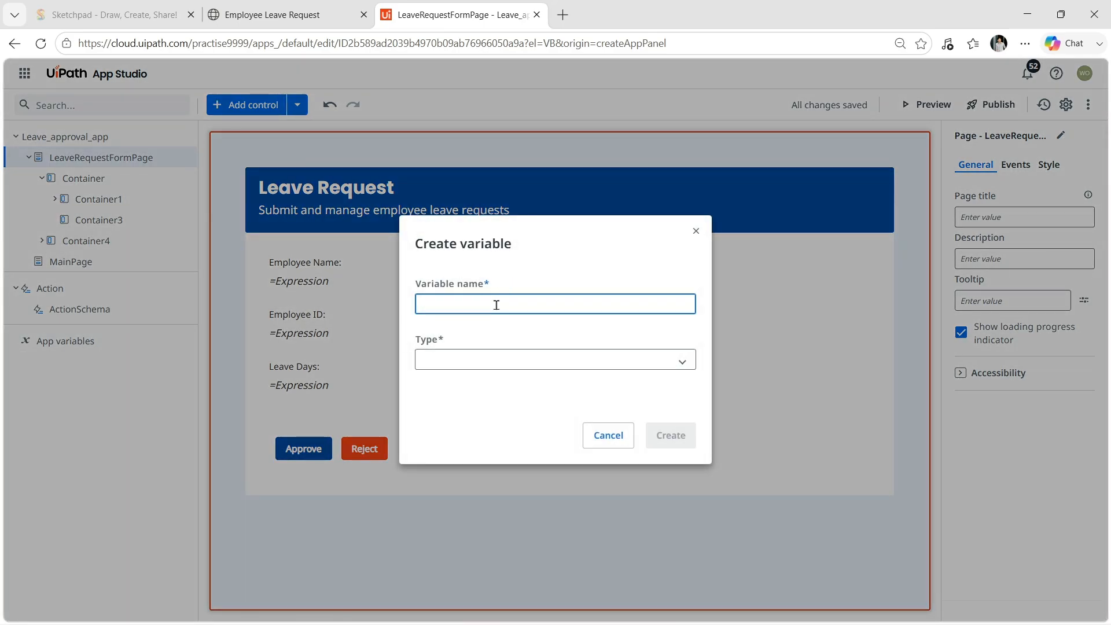
text(Employeename)
click(476, 304)
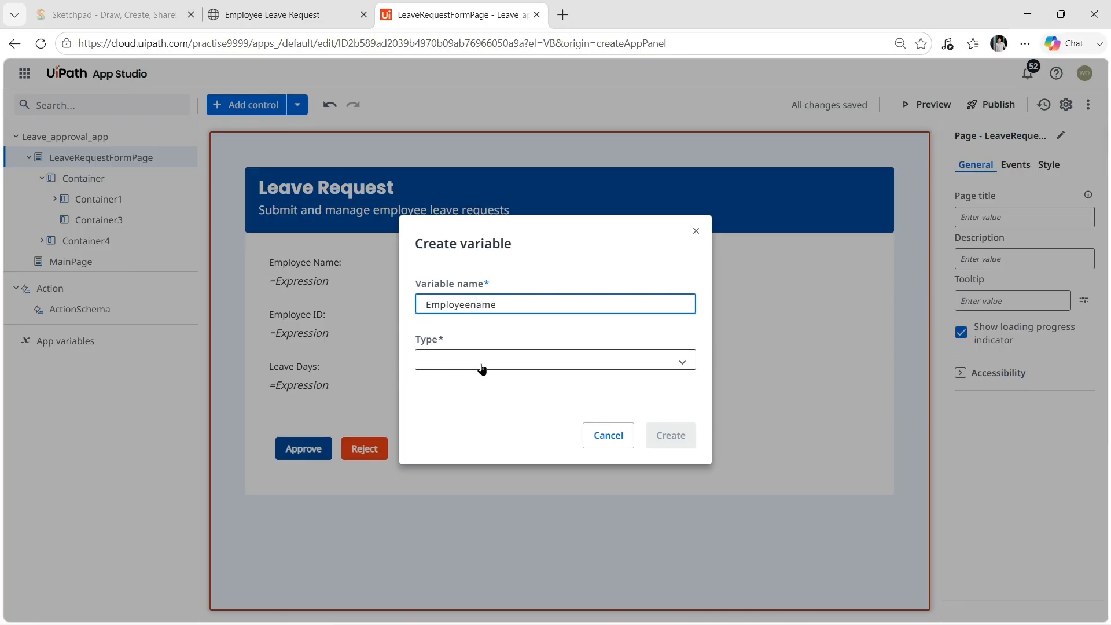
text(_)
click(456, 368)
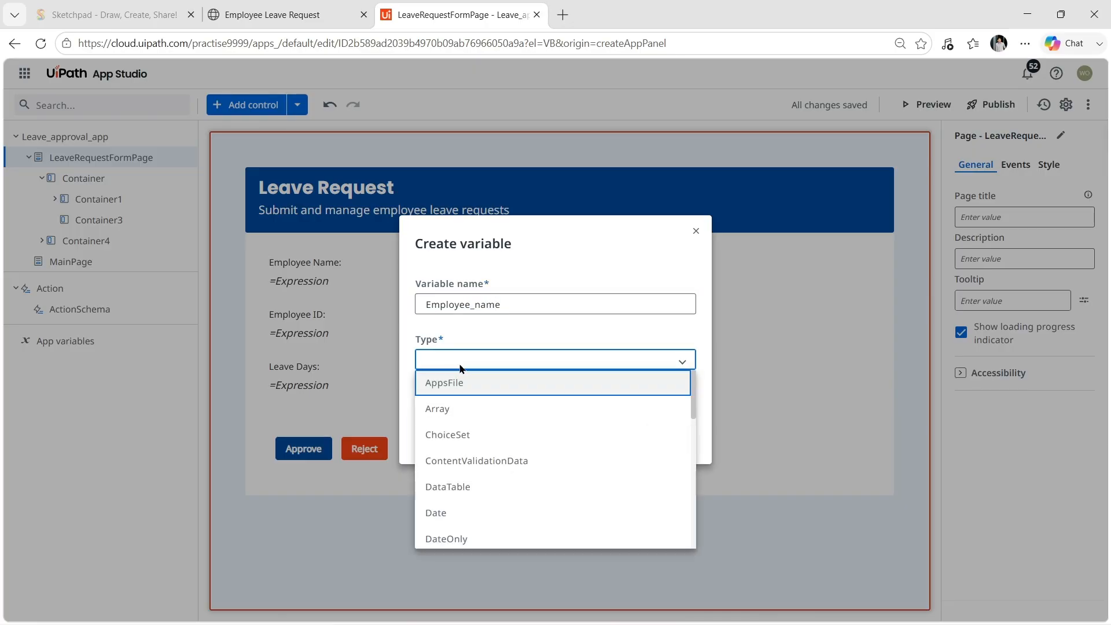
key(t)
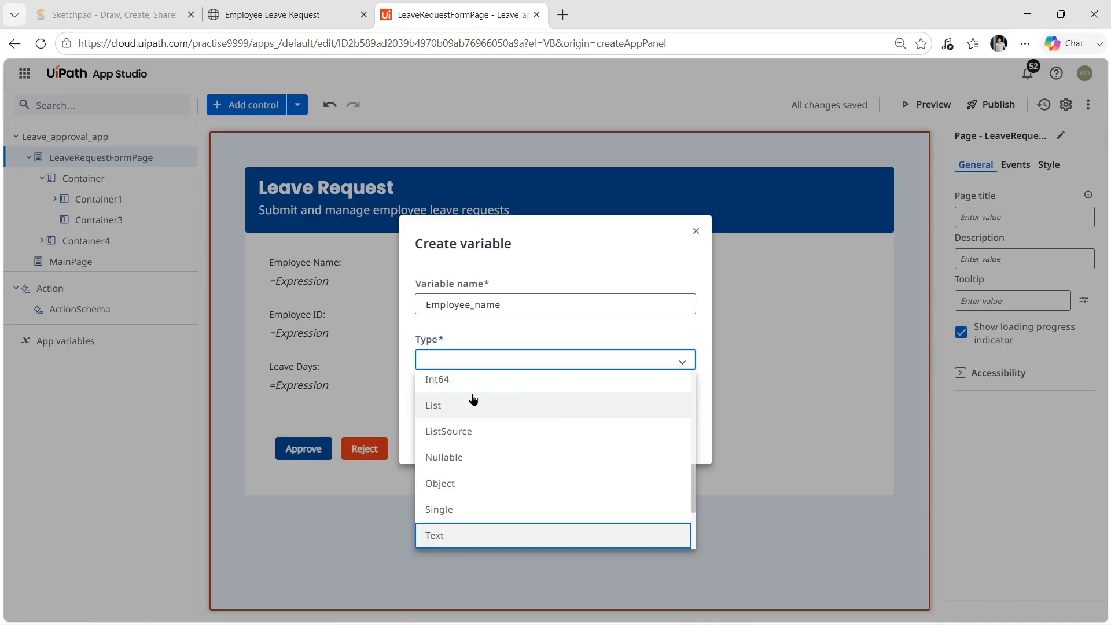
click(462, 538)
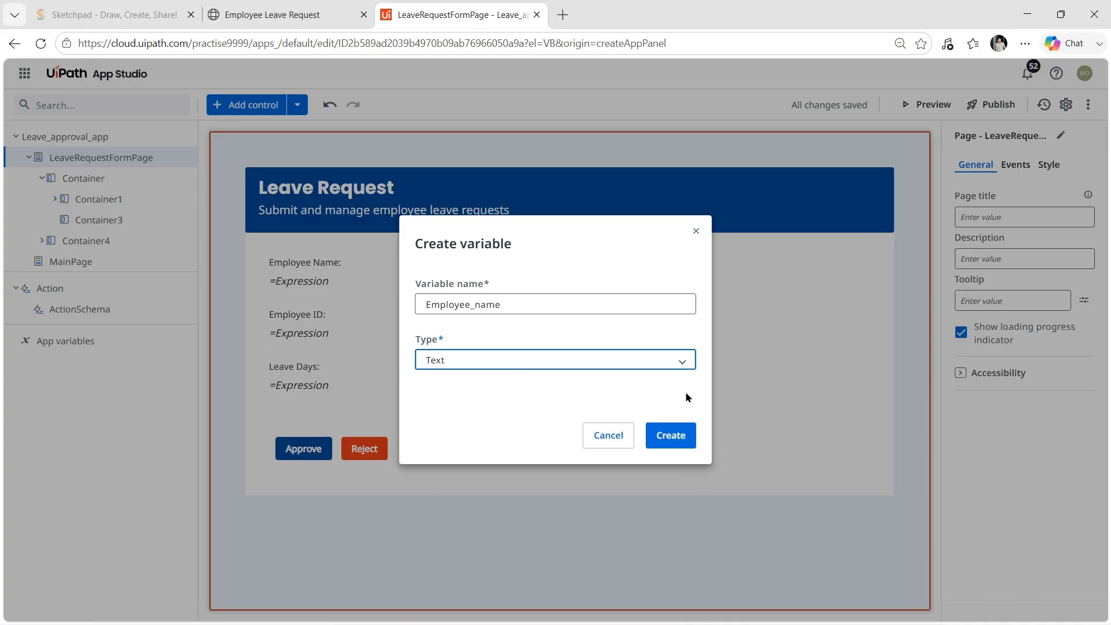
click(682, 435)
- Create an app variable named Employee_ID of type Text
click(179, 341)
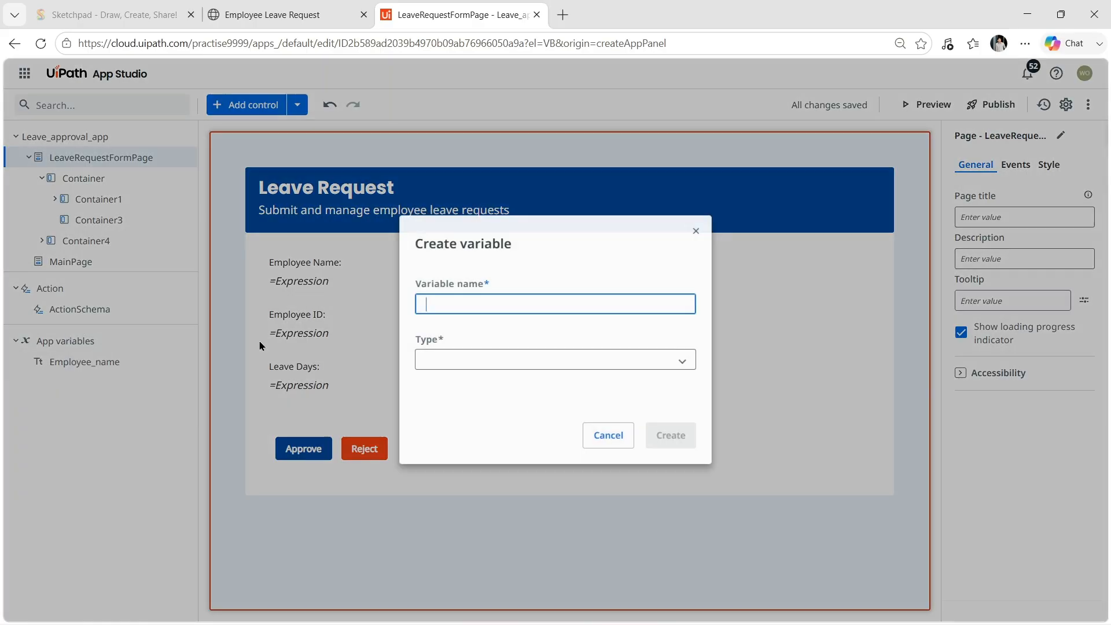
text(Employee_ID)
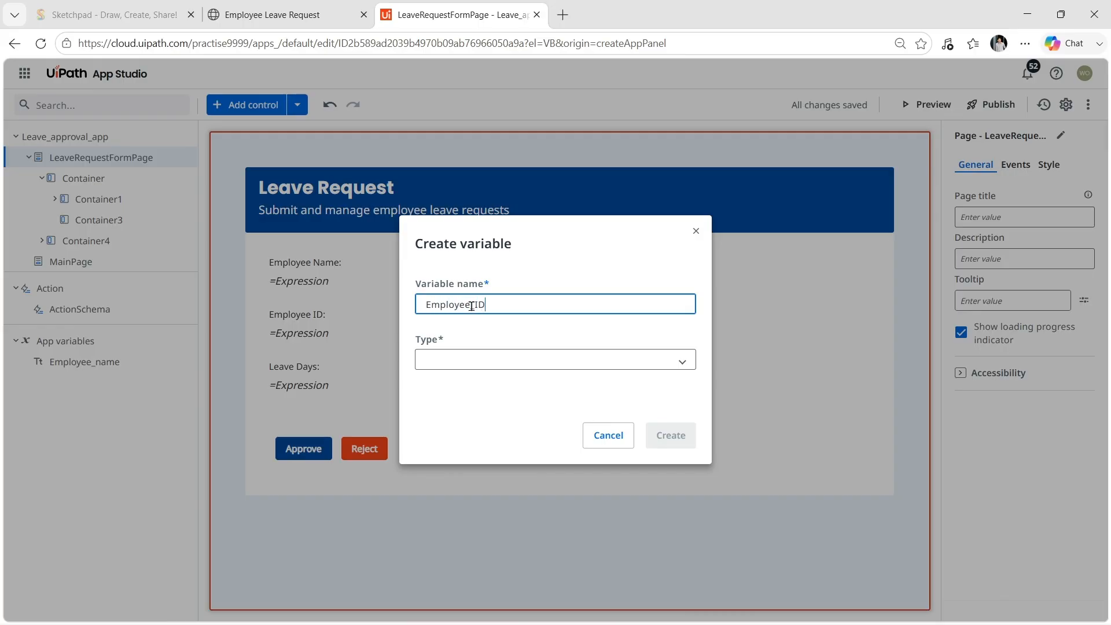
click(502, 358)
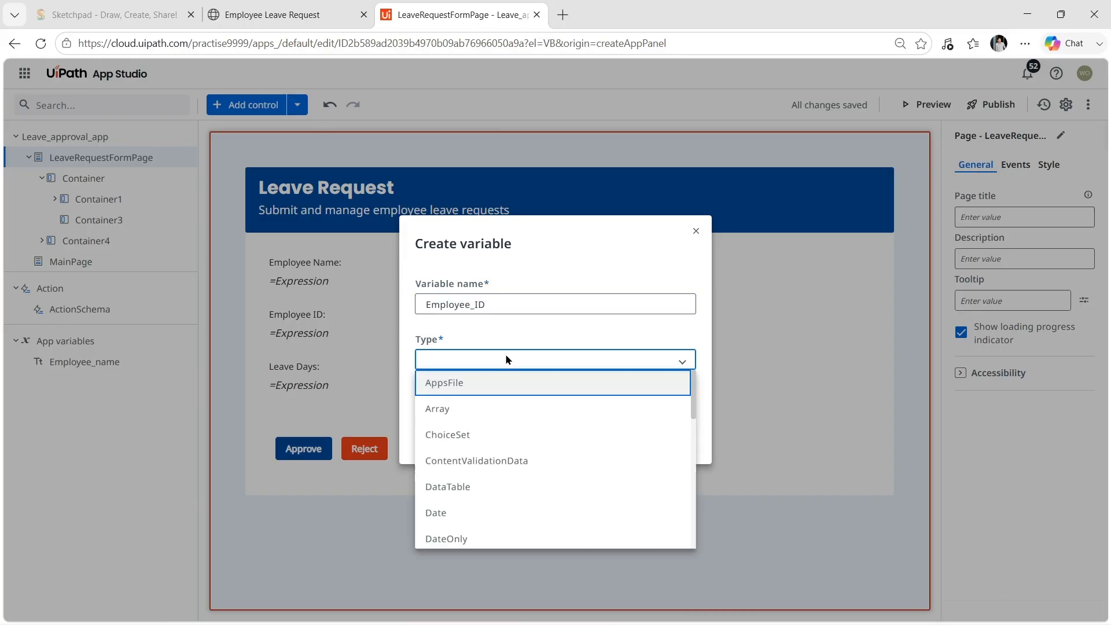
key(t)
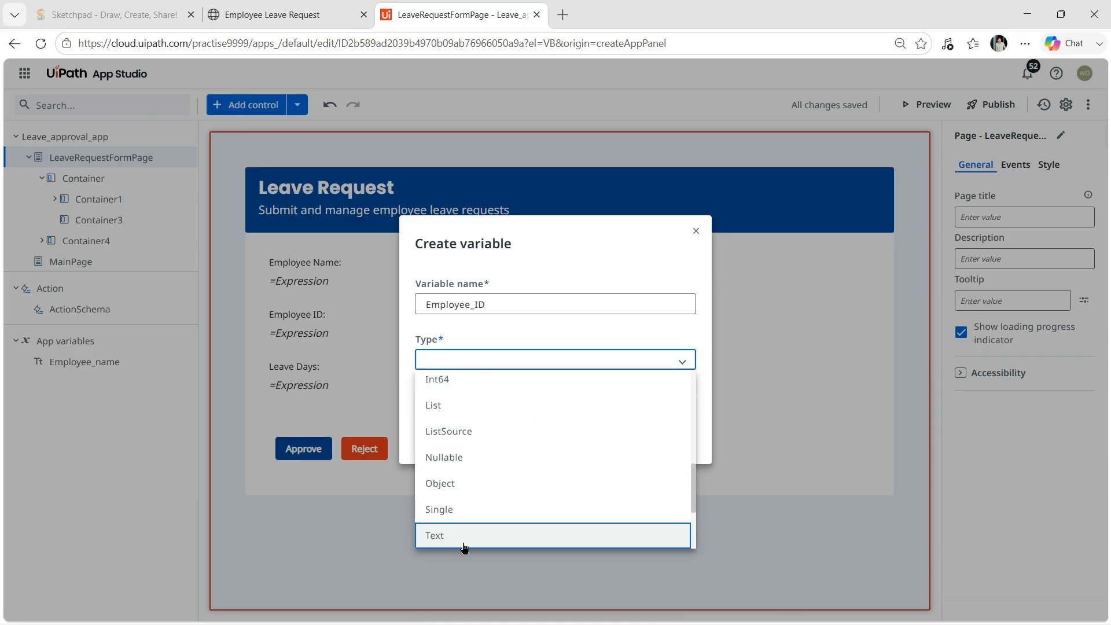
key(Return)
click(677, 442)
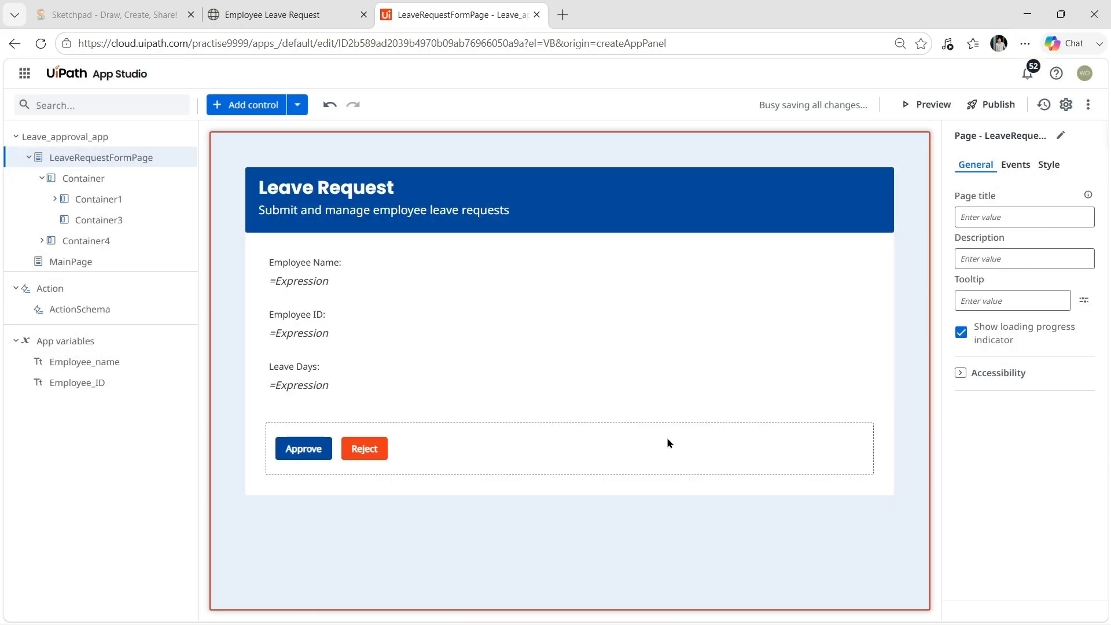
- Create an app variable named LeaveDays of type UInt32
click(187, 343)
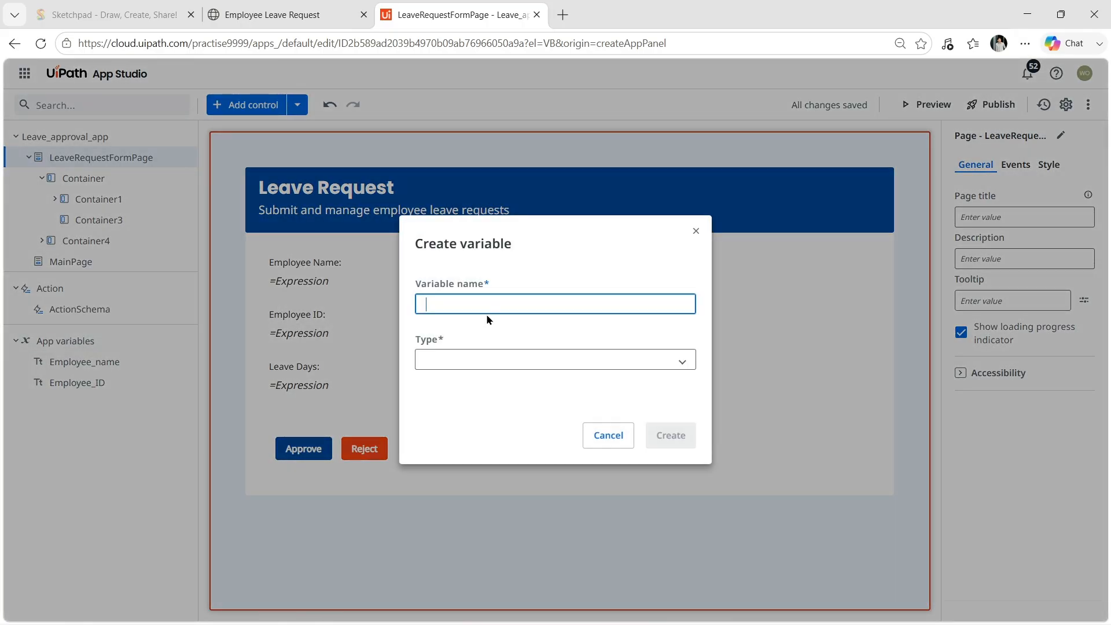
text(LeaveDays)
click(490, 358)
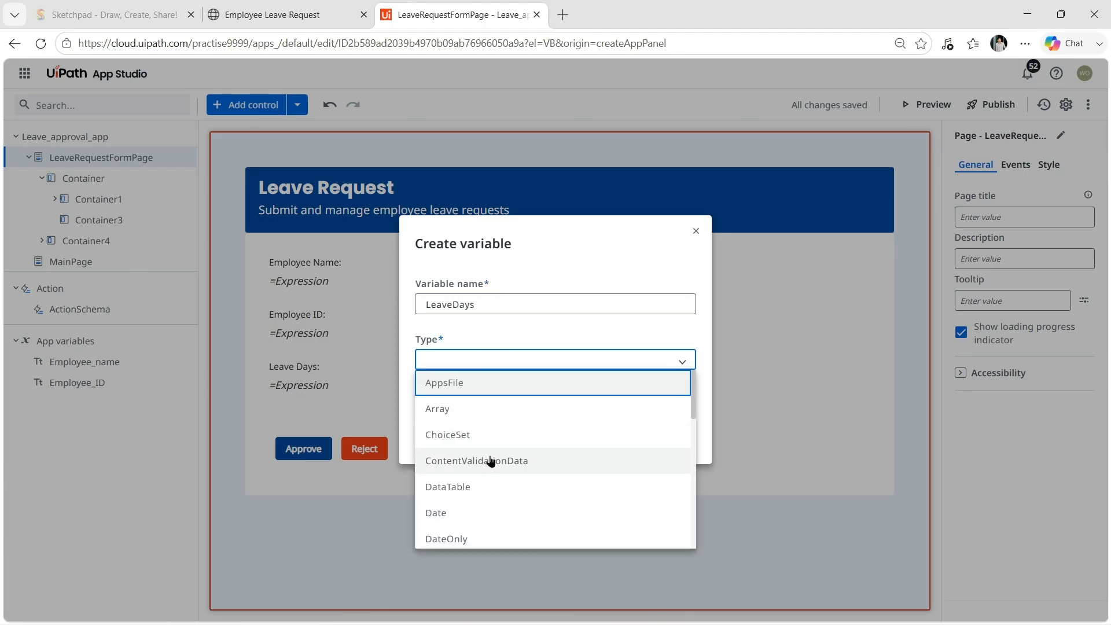
scroll(491, 461, down, 5)
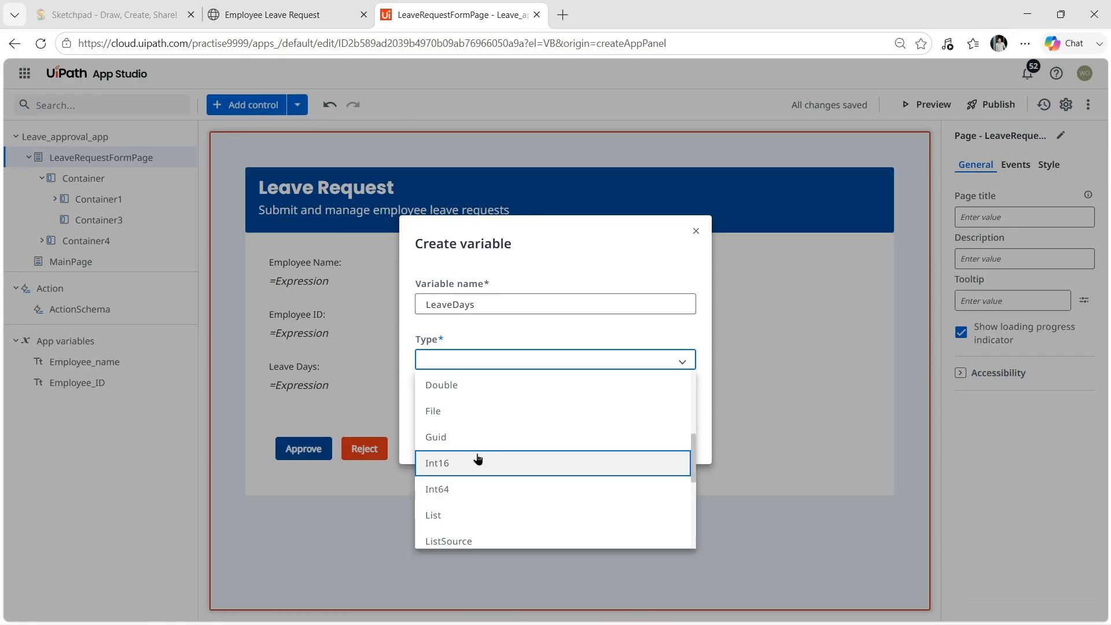
scroll(478, 459, up, 2)
scroll(478, 463, down, 6)
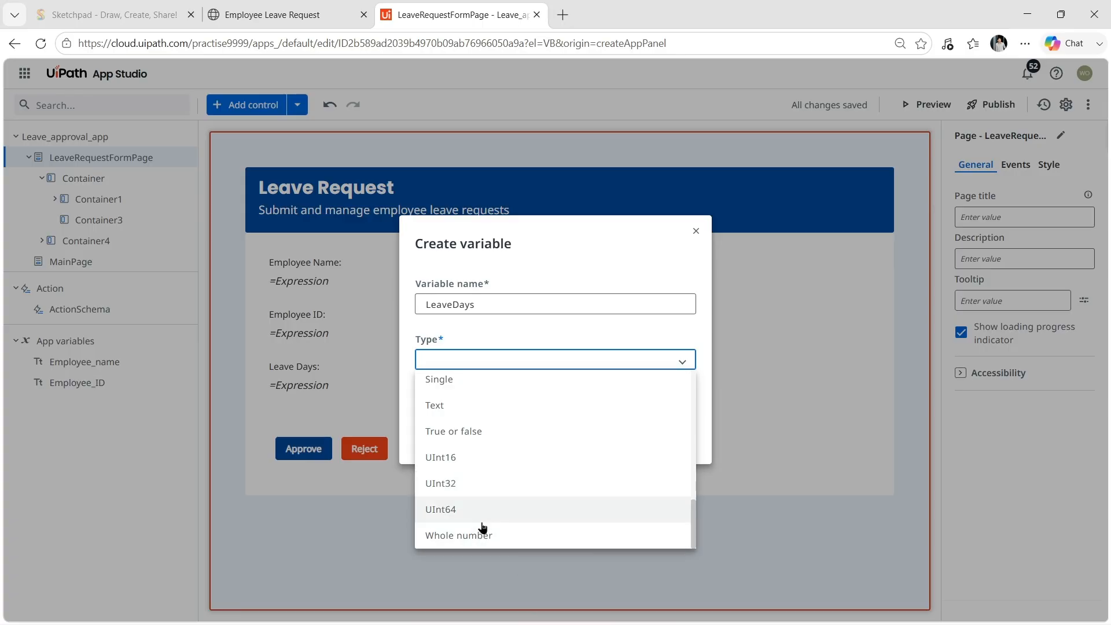
scroll(483, 527, up, 3)
scroll(483, 527, up, 4)
scroll(488, 521, down, 3)
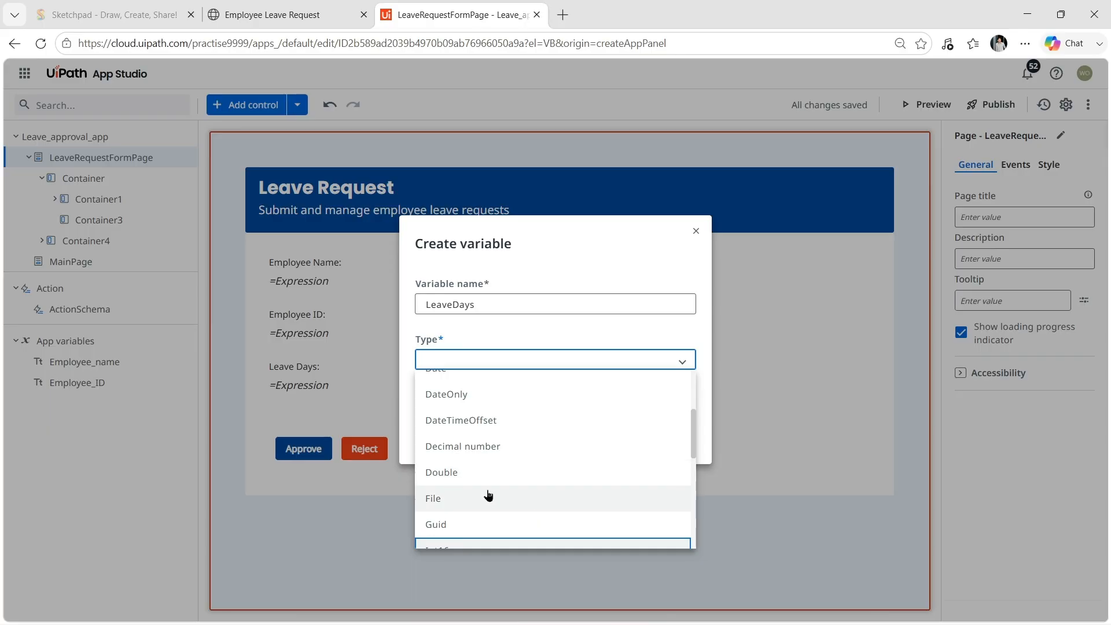
scroll(489, 493, up, 3)
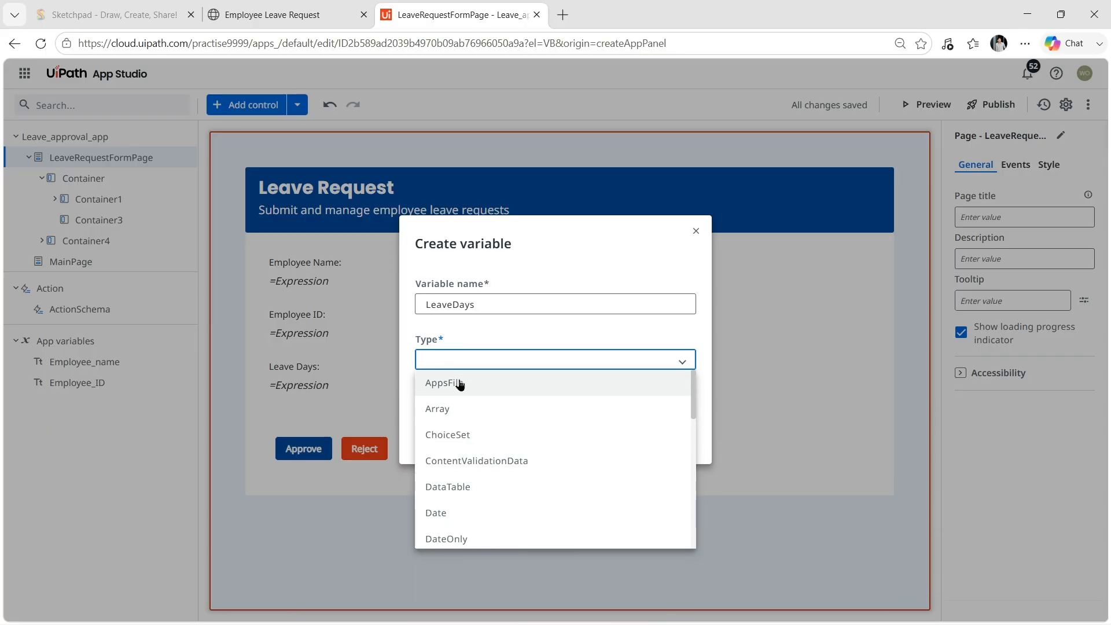
scroll(471, 488, down, 3)
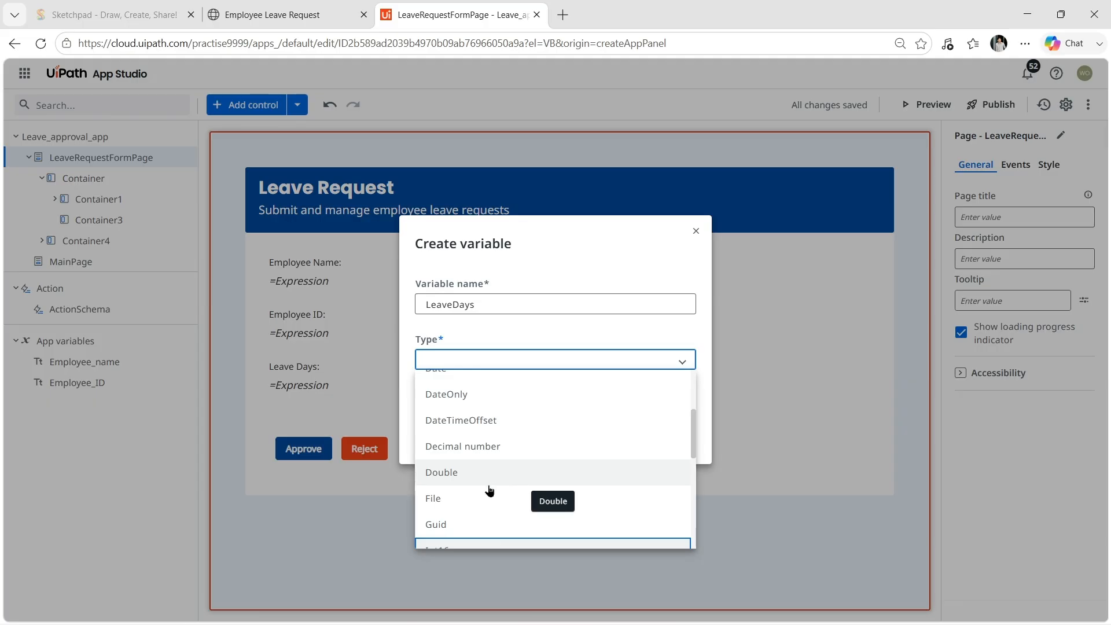
scroll(453, 480, down, 2)
scroll(466, 501, down, 3)
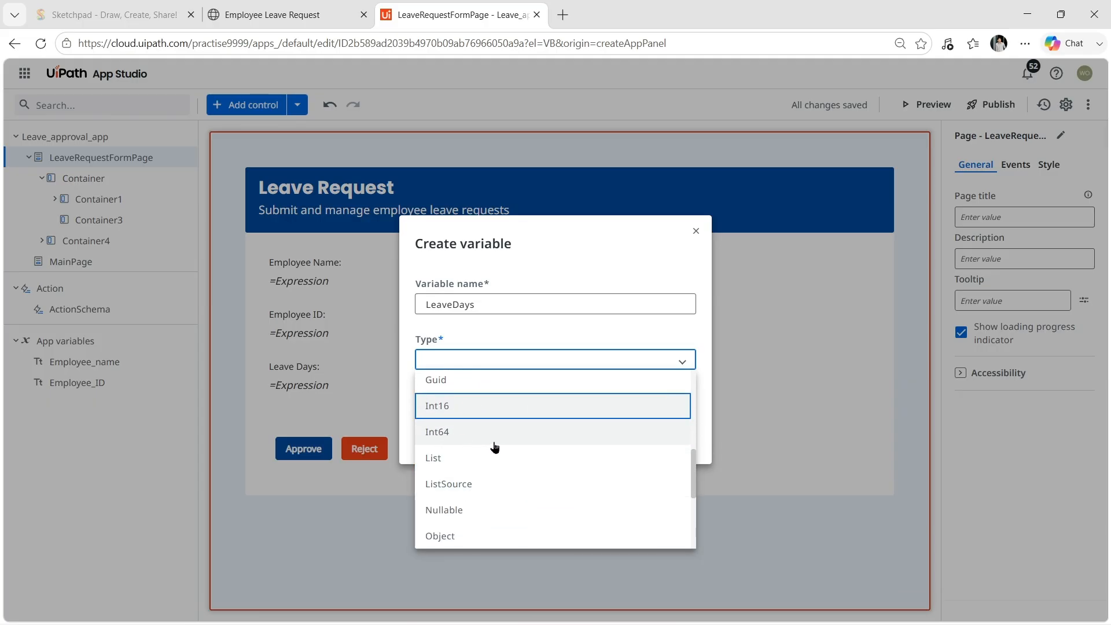
scroll(494, 498, down, 3)
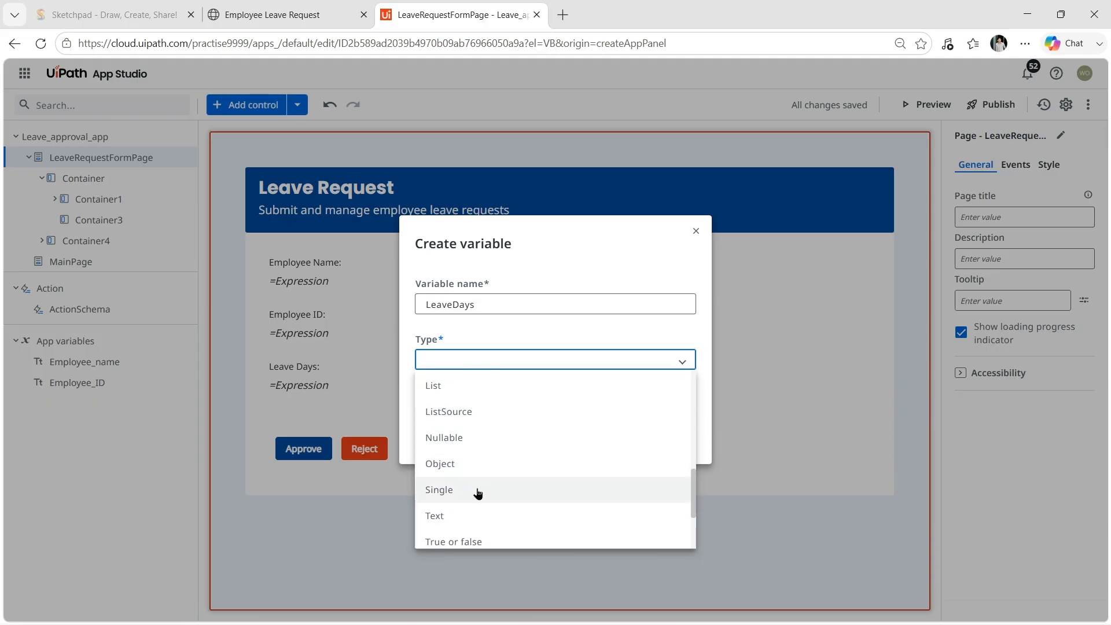
scroll(478, 513, down, 3)
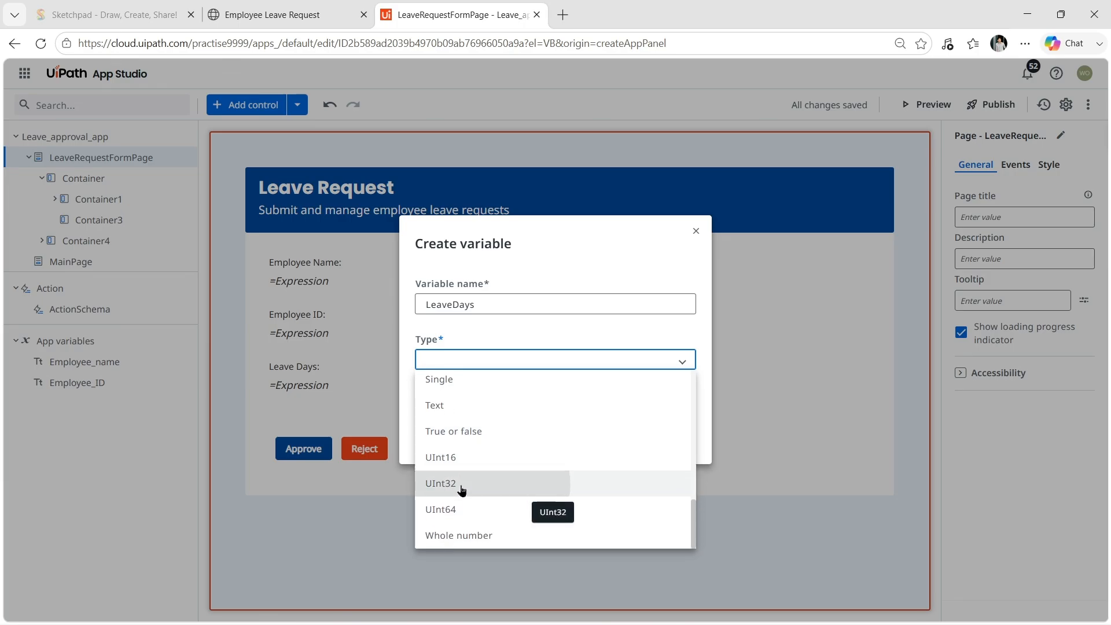
click(472, 485)
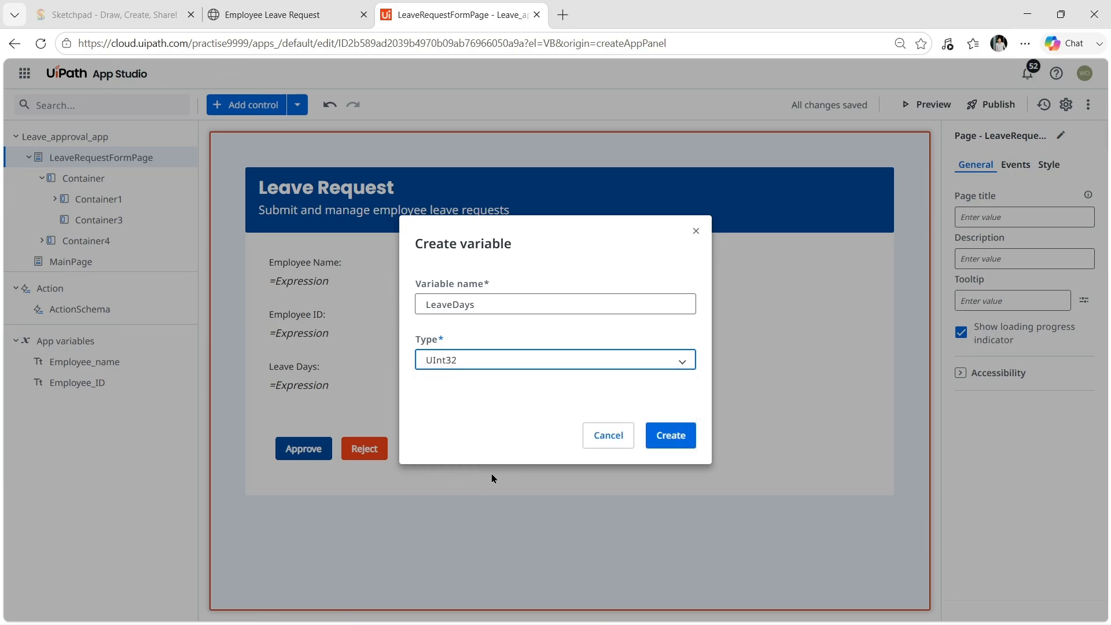
click(673, 434)
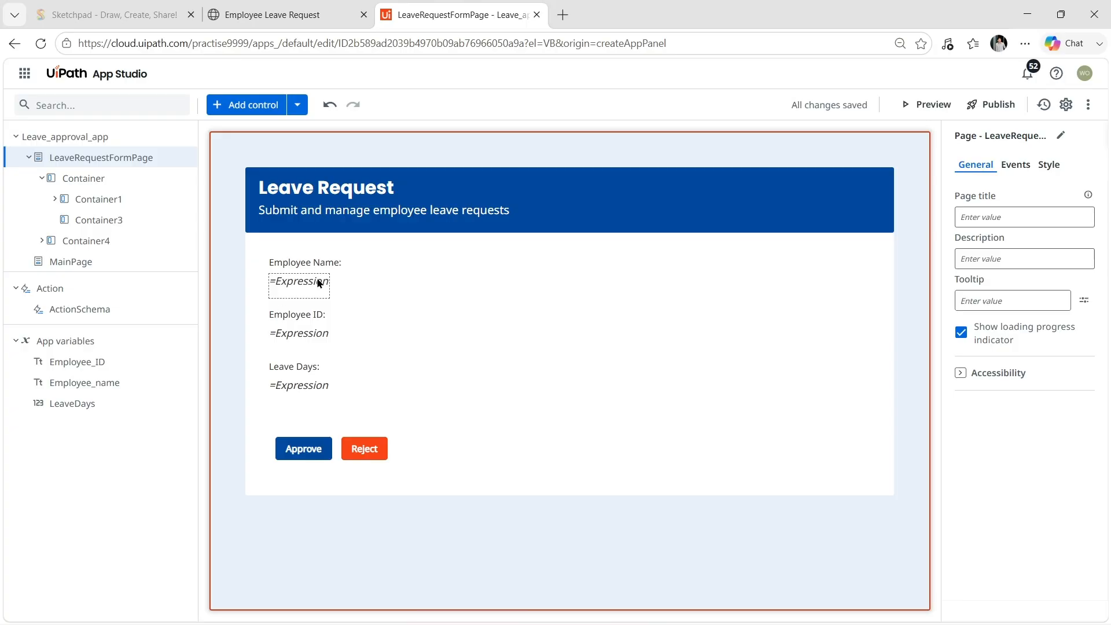
- Create a Set Value rule for the EmployeeName label's click event with the action property EmployeeName as the item to set
click(290, 288)
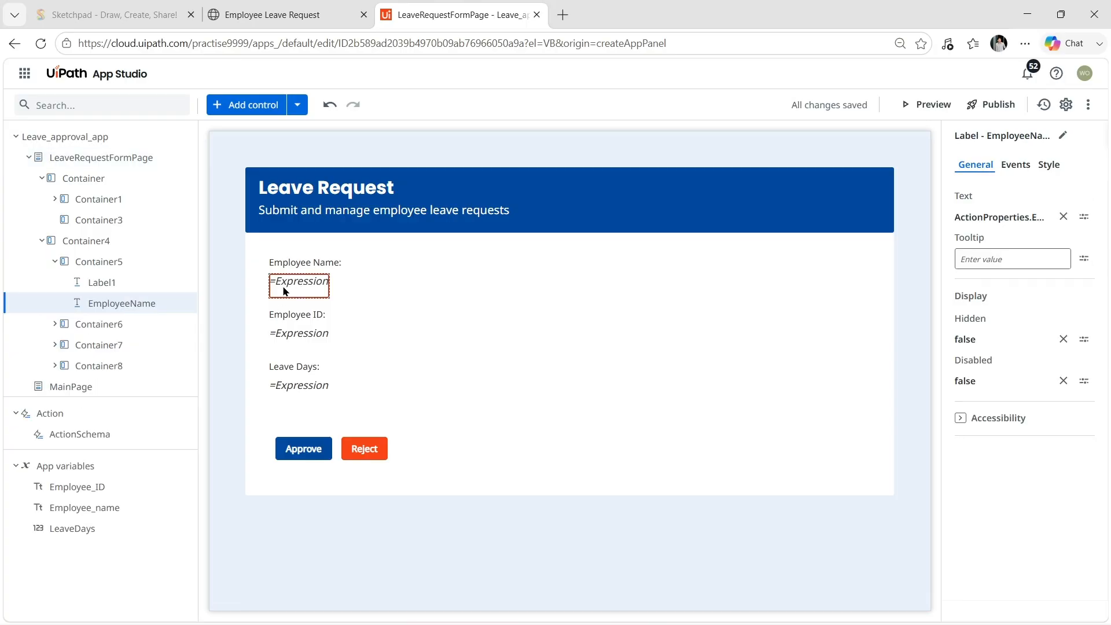
click(1017, 166)
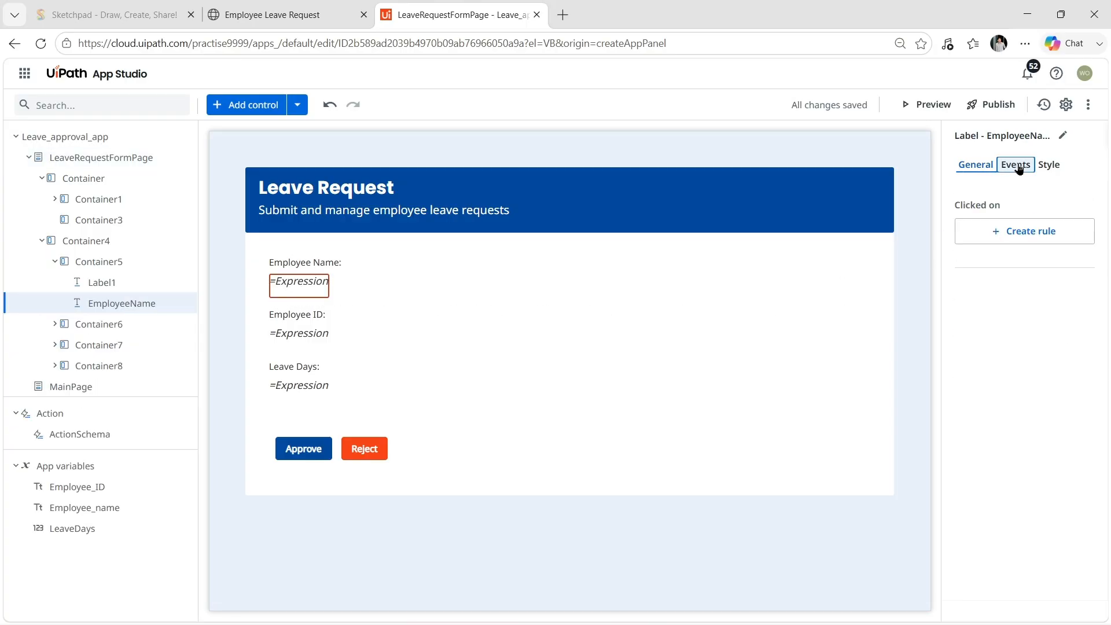
click(1032, 232)
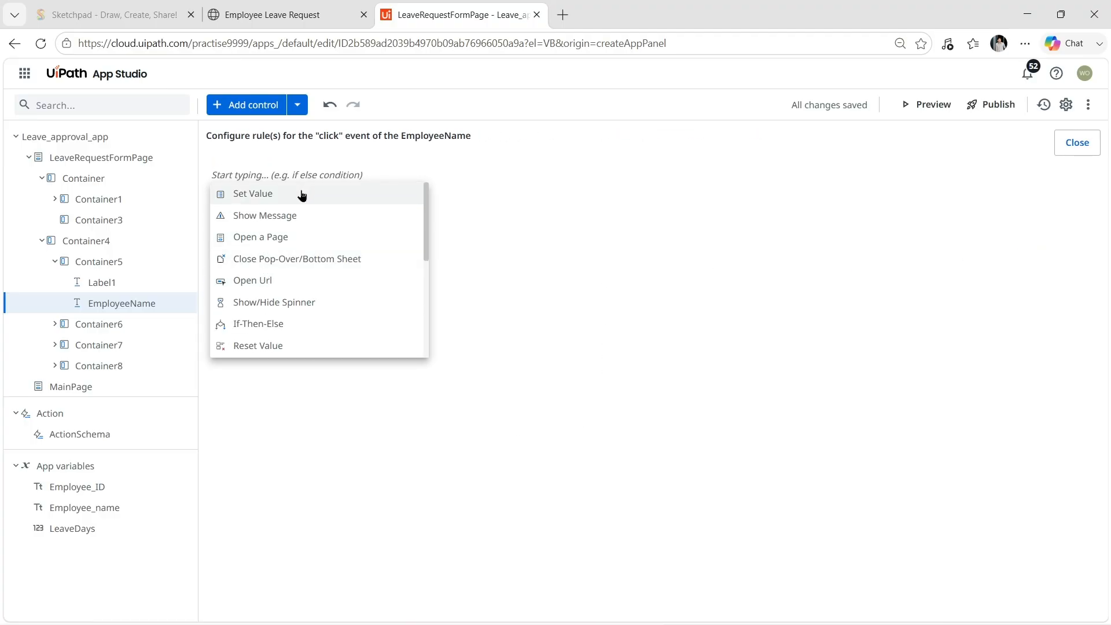
click(302, 194)
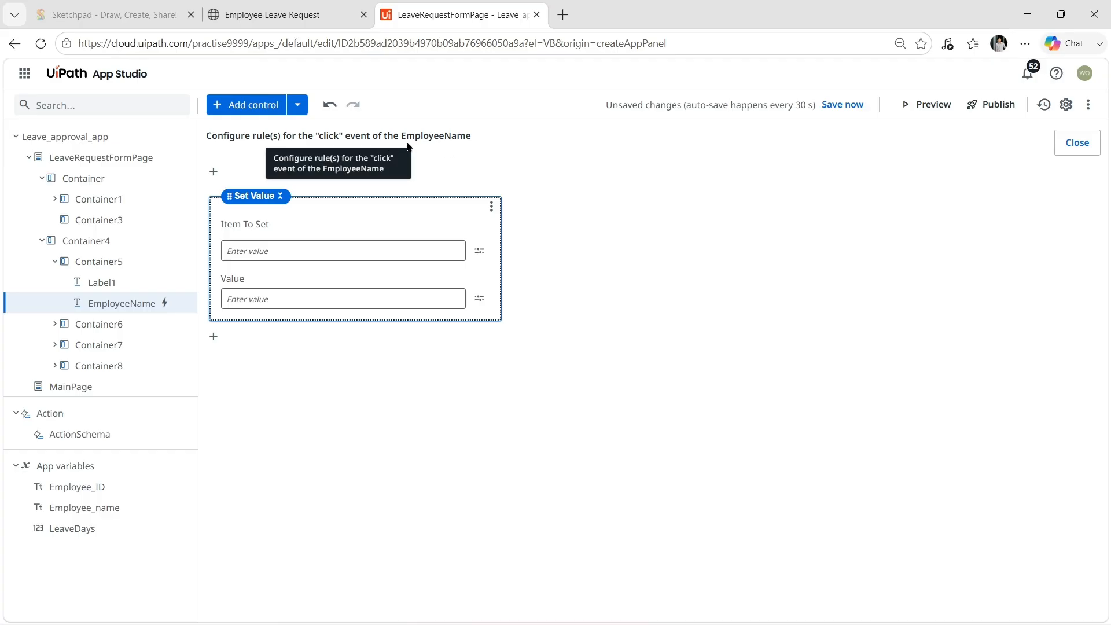
click(479, 251)
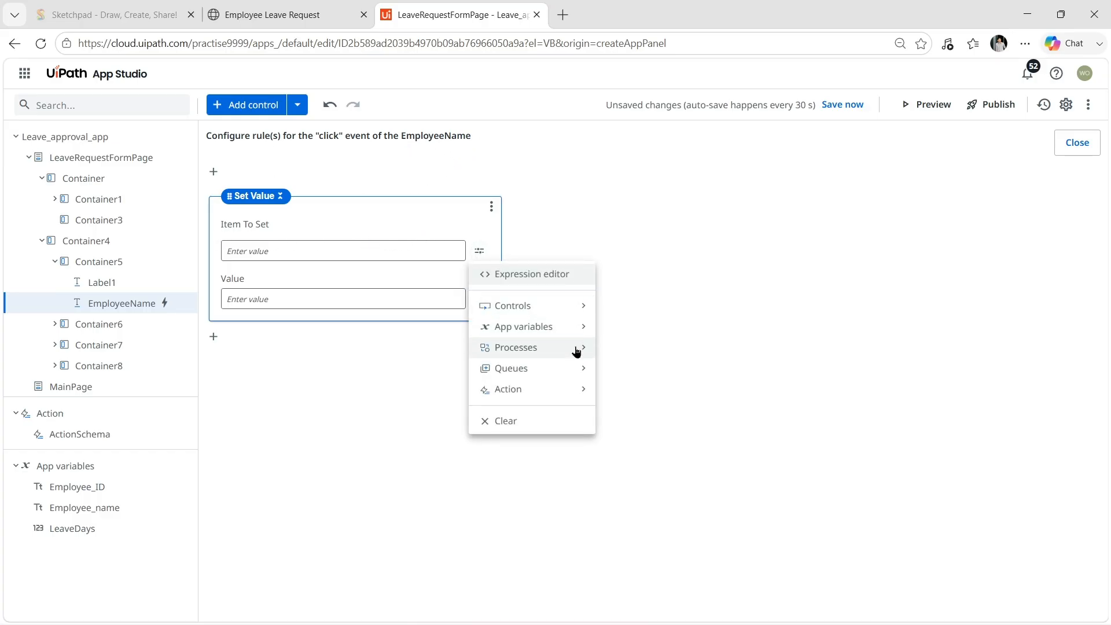
click(560, 394)
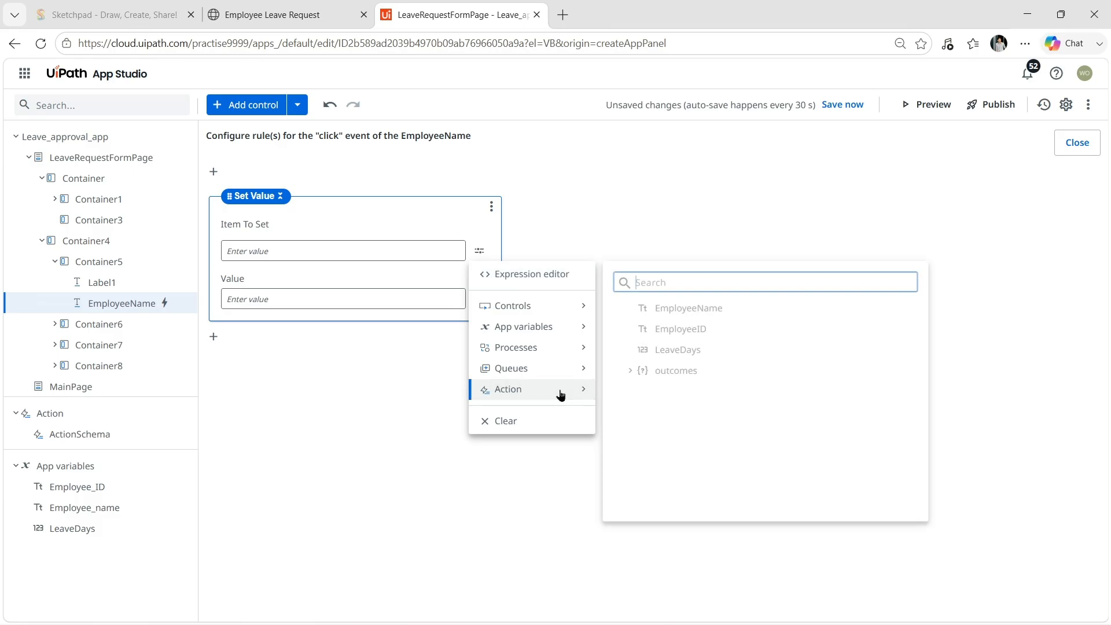
click(686, 309)
- Set the EmployeeName rule's value to the app variable Employee_name and save the changes
click(480, 300)
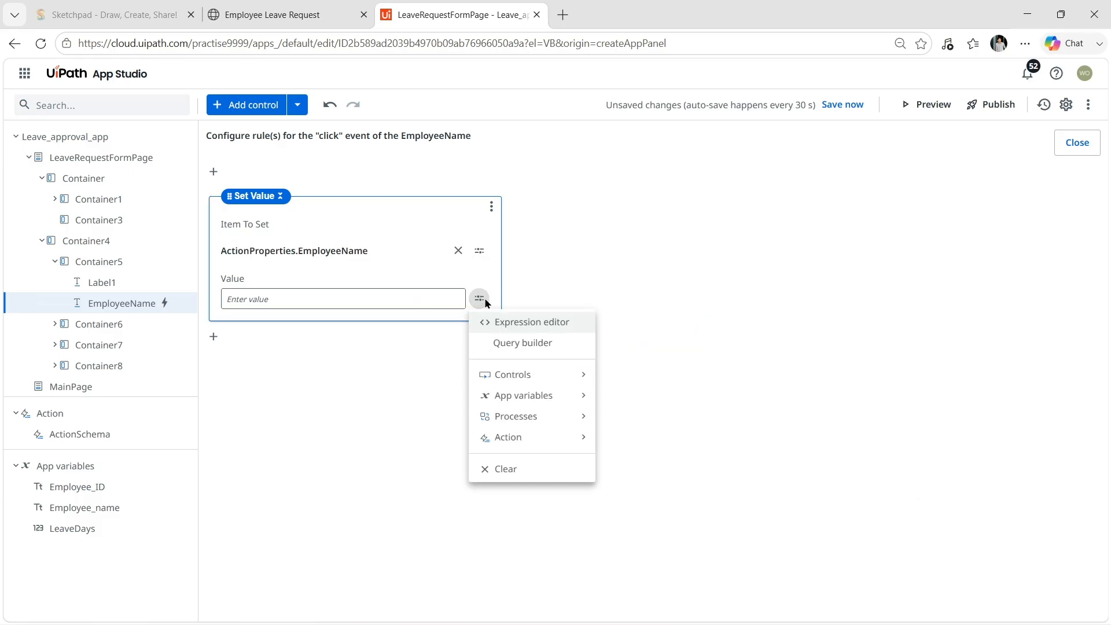
click(554, 400)
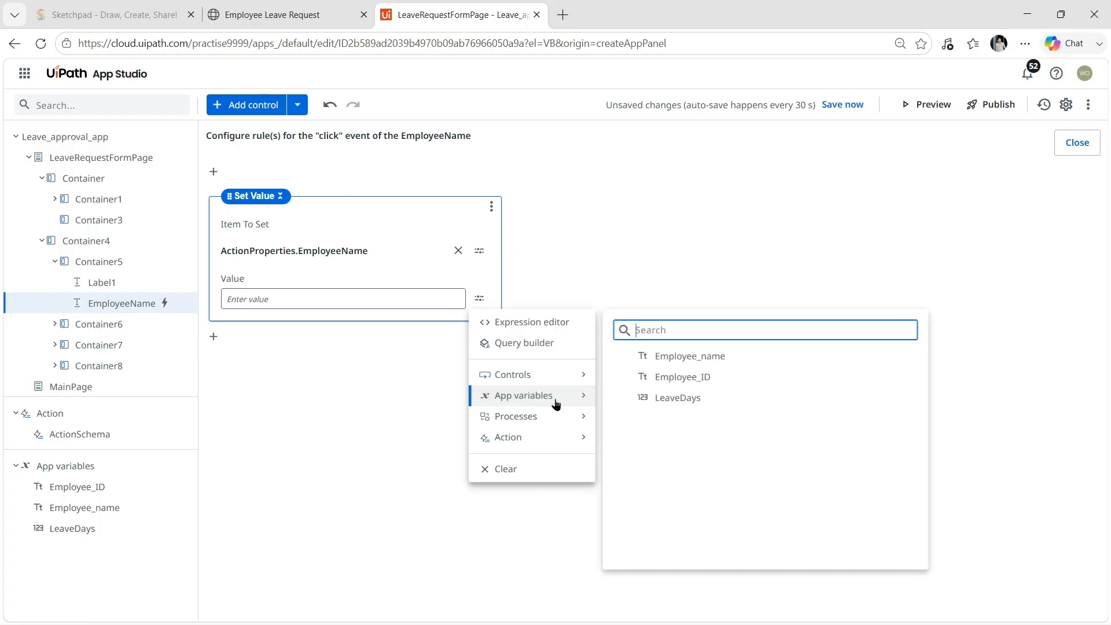
click(686, 357)
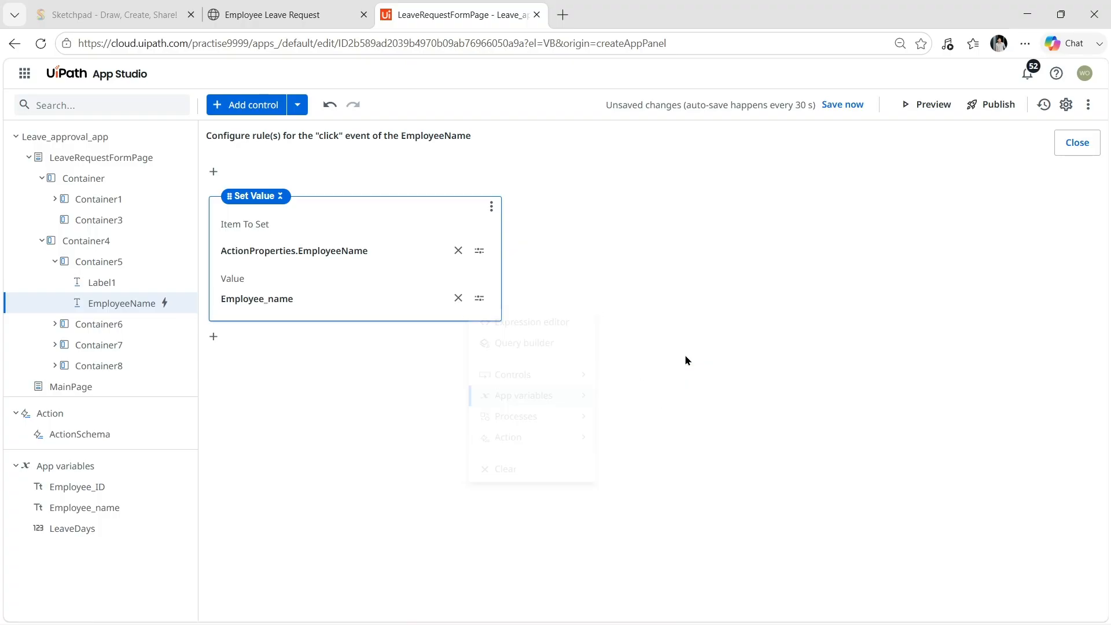
click(833, 109)
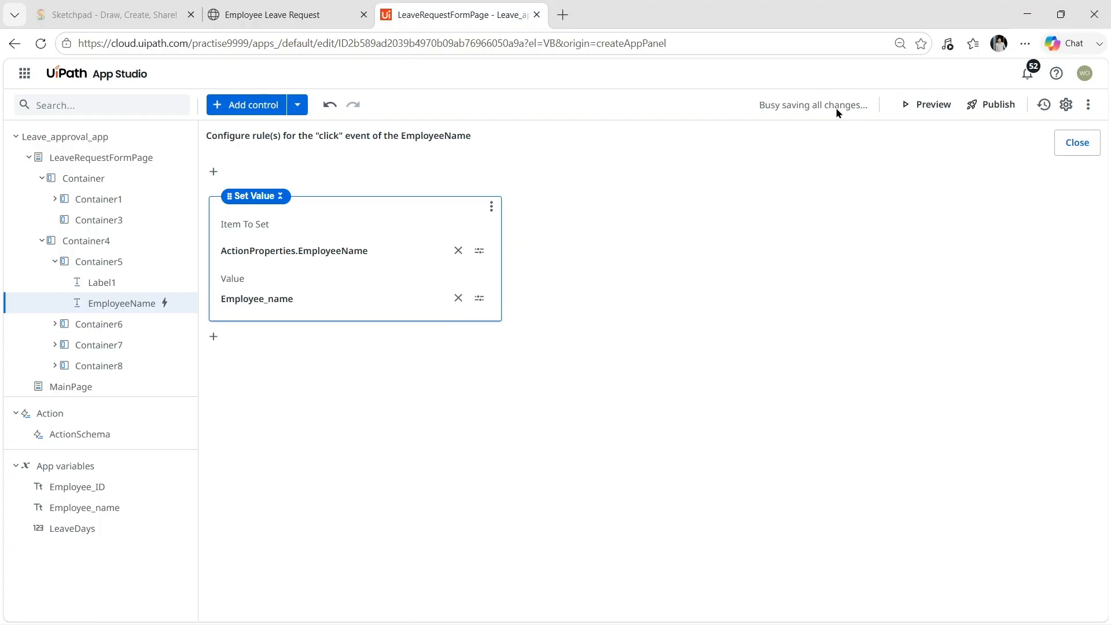
- On LeaveRequestFormPage, create a Set Value rule for the EmployeeID label's click event with the action property EmployeeID as the item to set
click(97, 165)
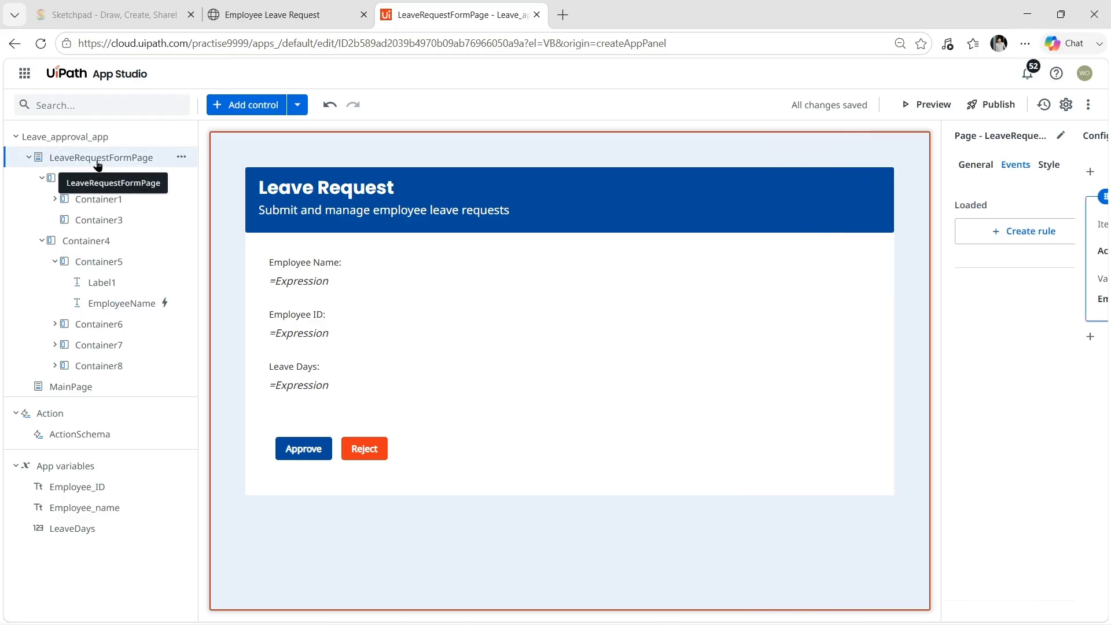
click(313, 339)
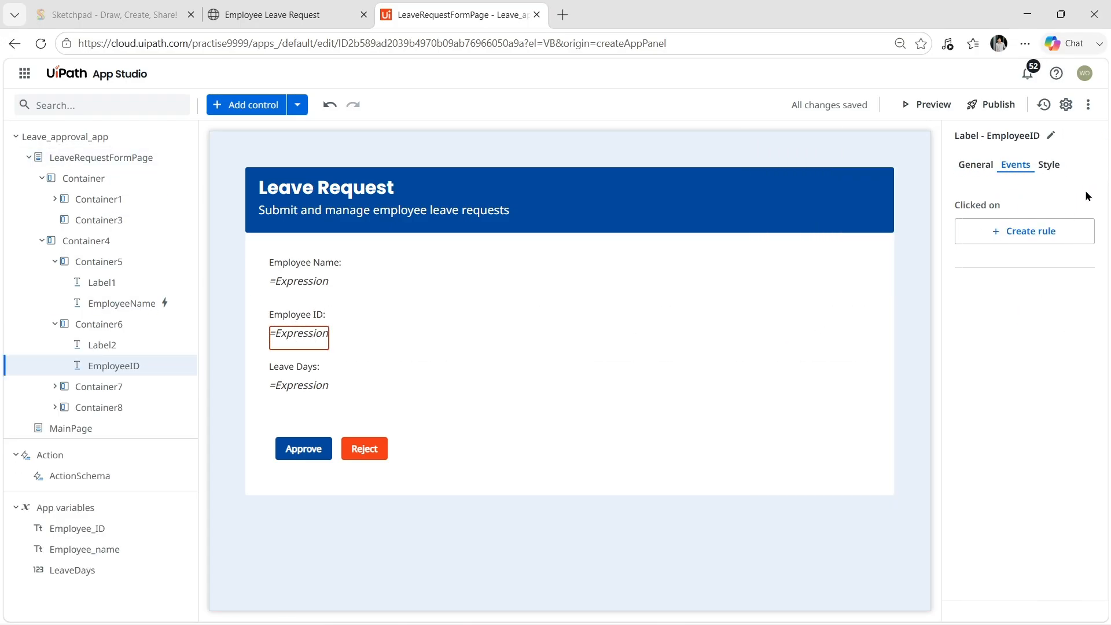
click(1039, 240)
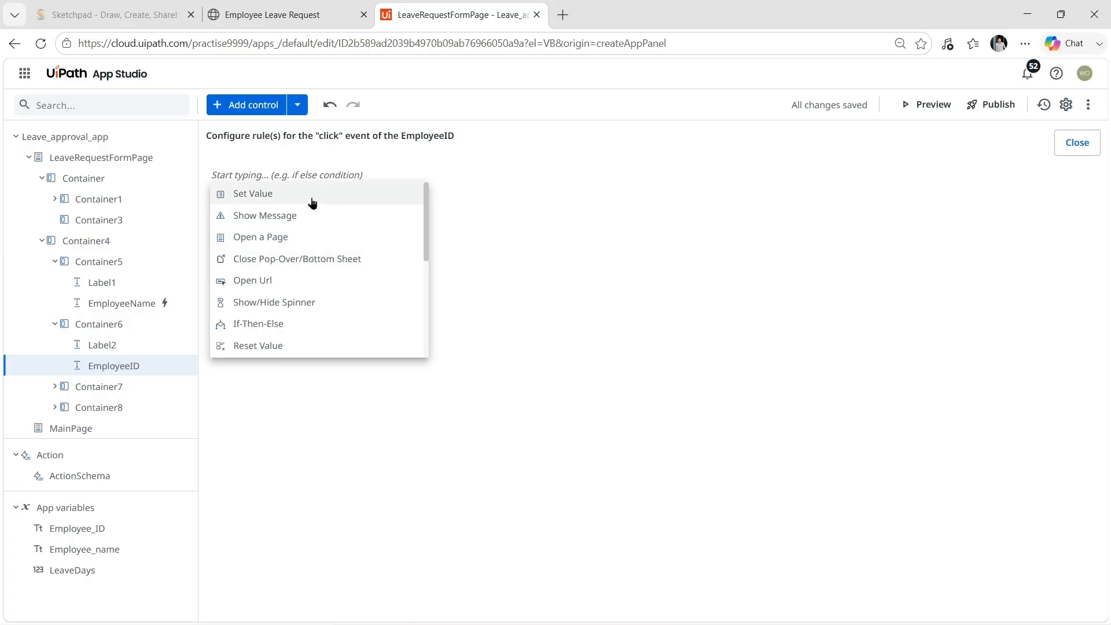
click(310, 197)
click(480, 254)
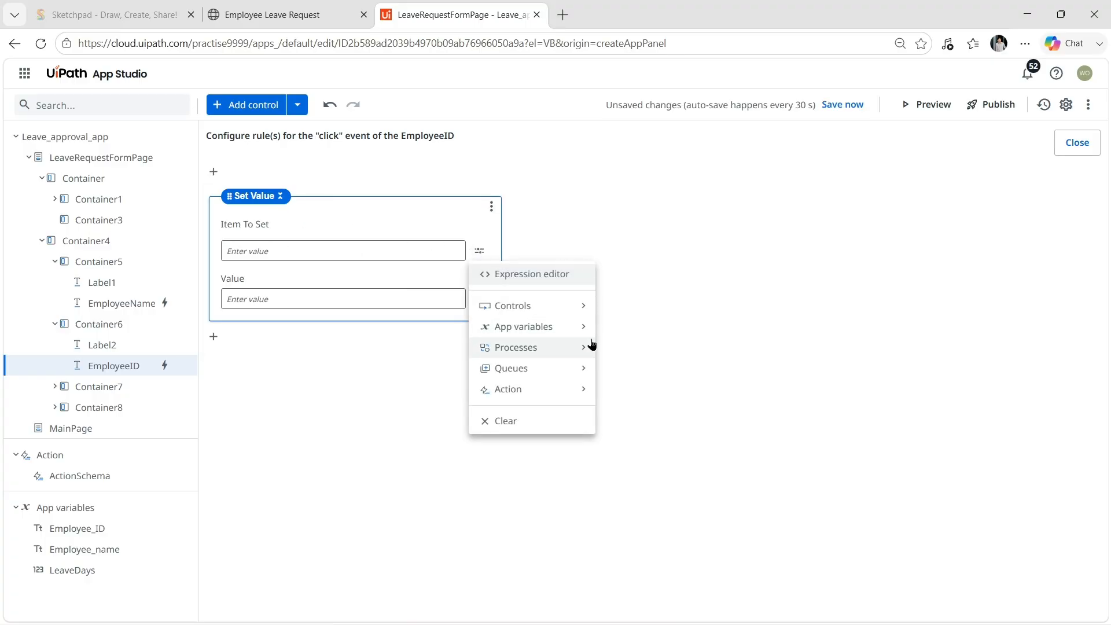
click(547, 394)
click(699, 329)
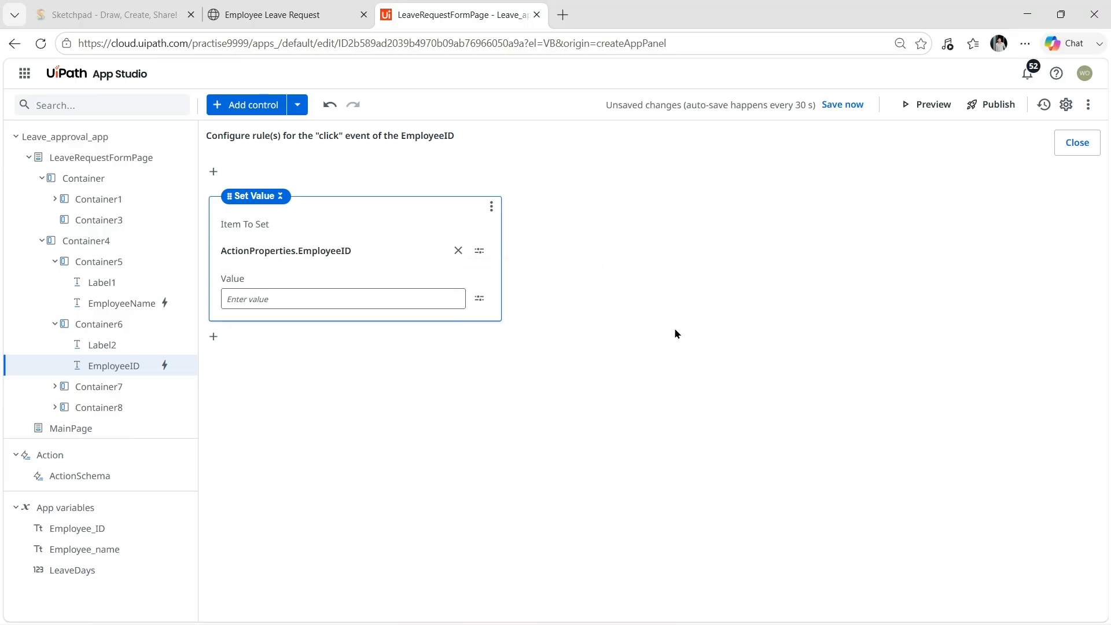
- Set the EmployeeID rule's value to the app variable Employee_ID and save the changes
click(480, 298)
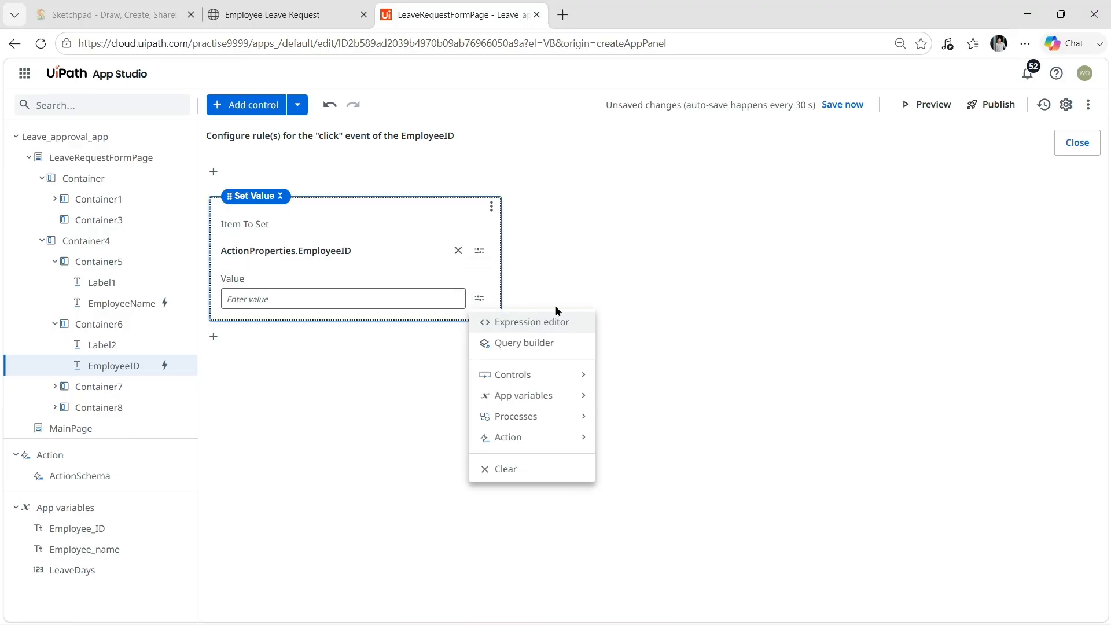
click(563, 398)
click(660, 375)
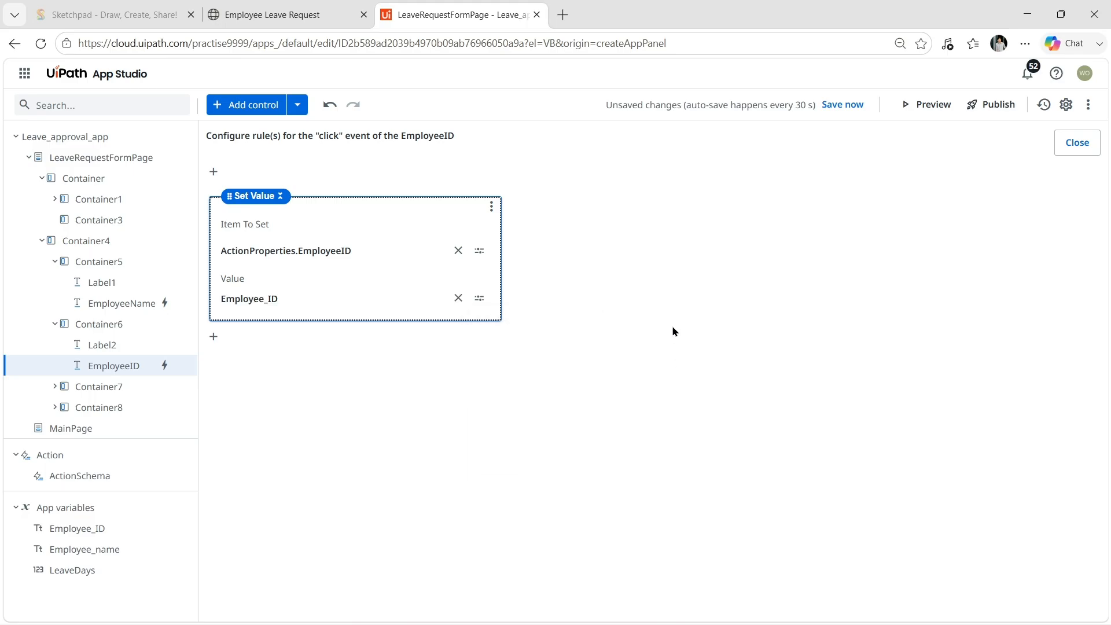
click(842, 105)
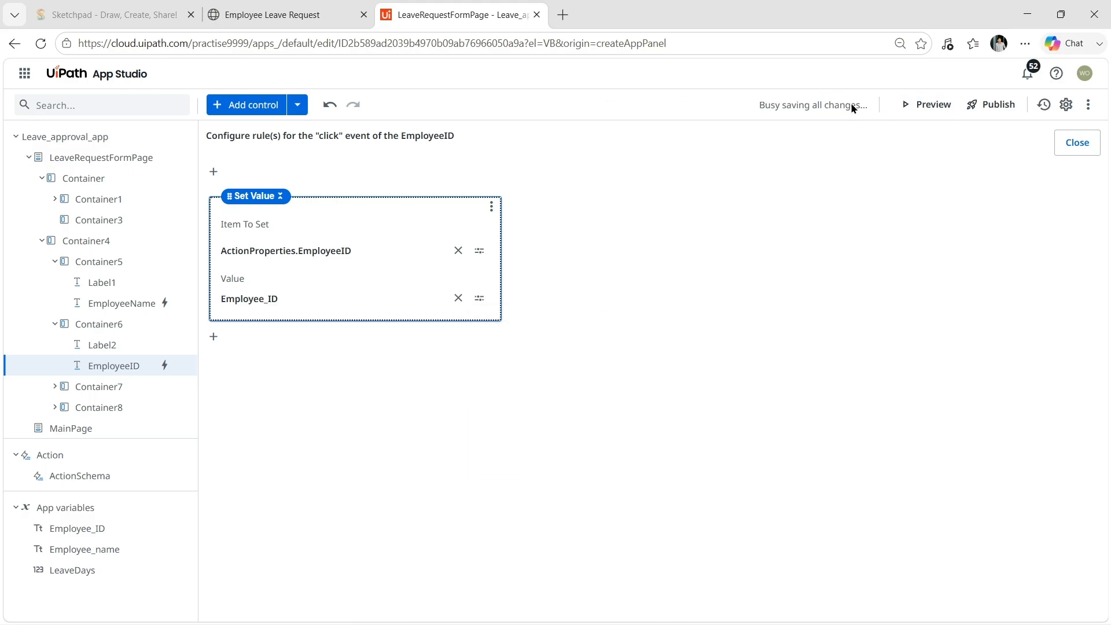
- On LeaveRequestFormPage, create a Set Value rule for the LeaveDays label's click event with the app variable LeaveDays as the item to set
click(120, 161)
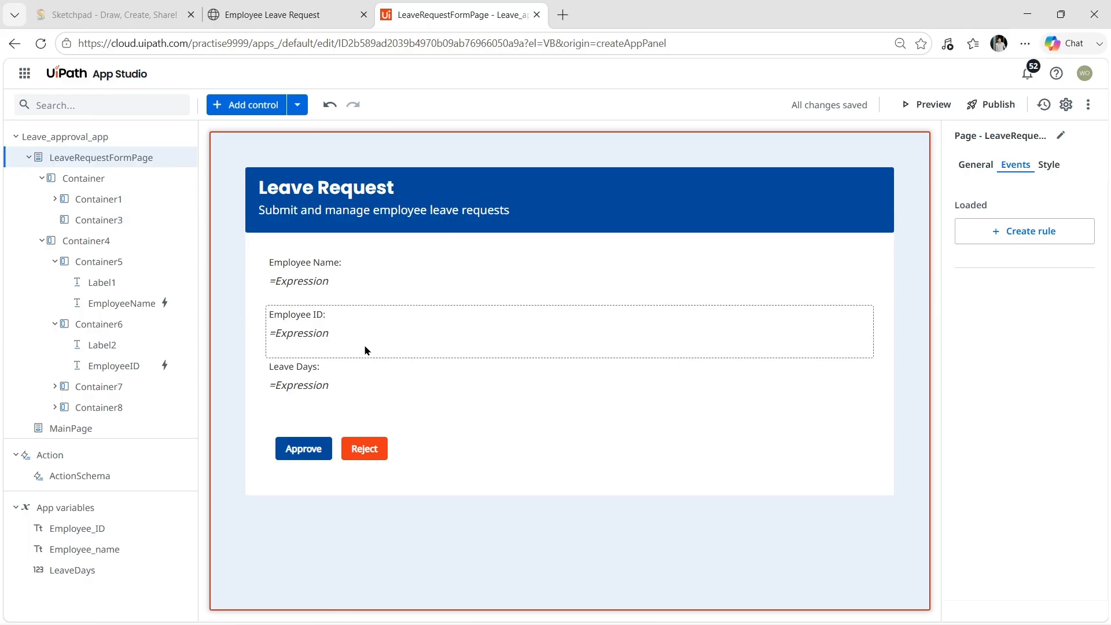
click(320, 386)
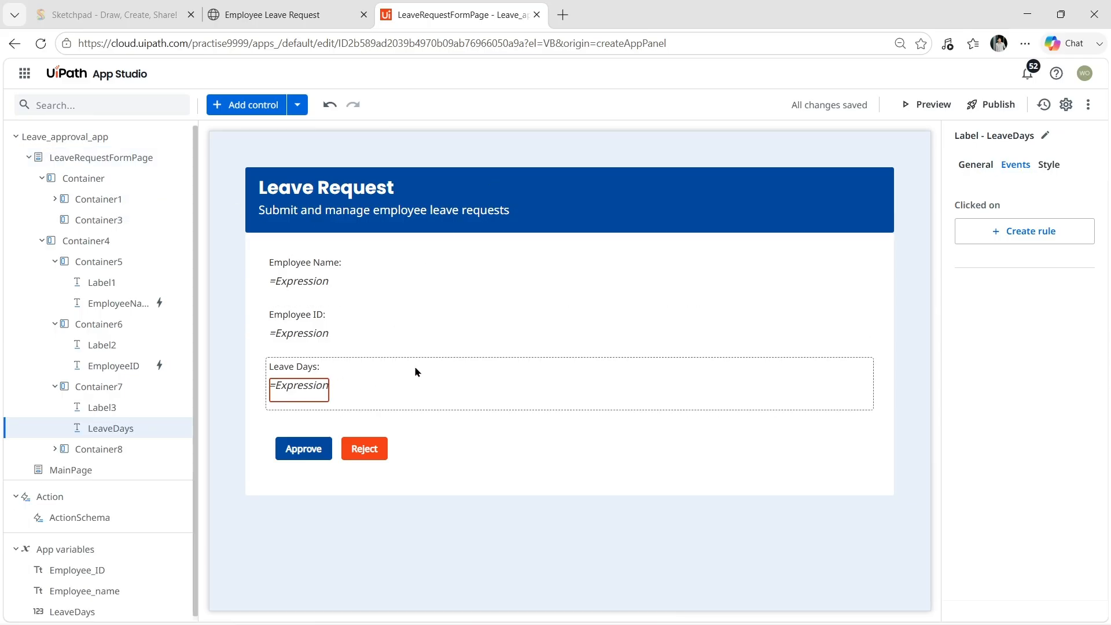
click(1045, 238)
click(332, 196)
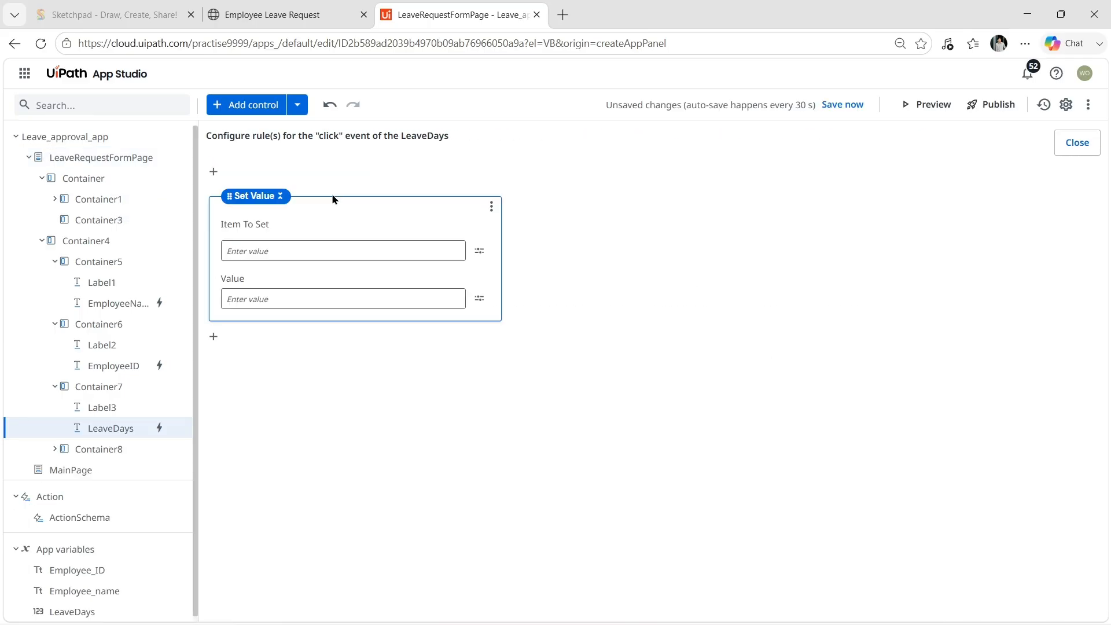
click(478, 250)
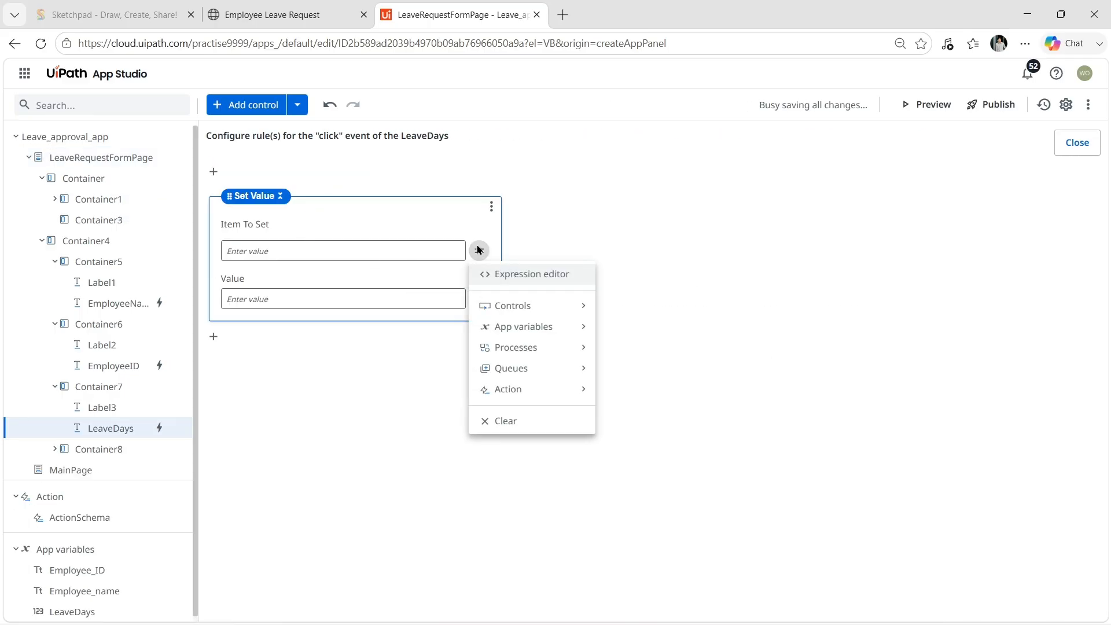
click(556, 328)
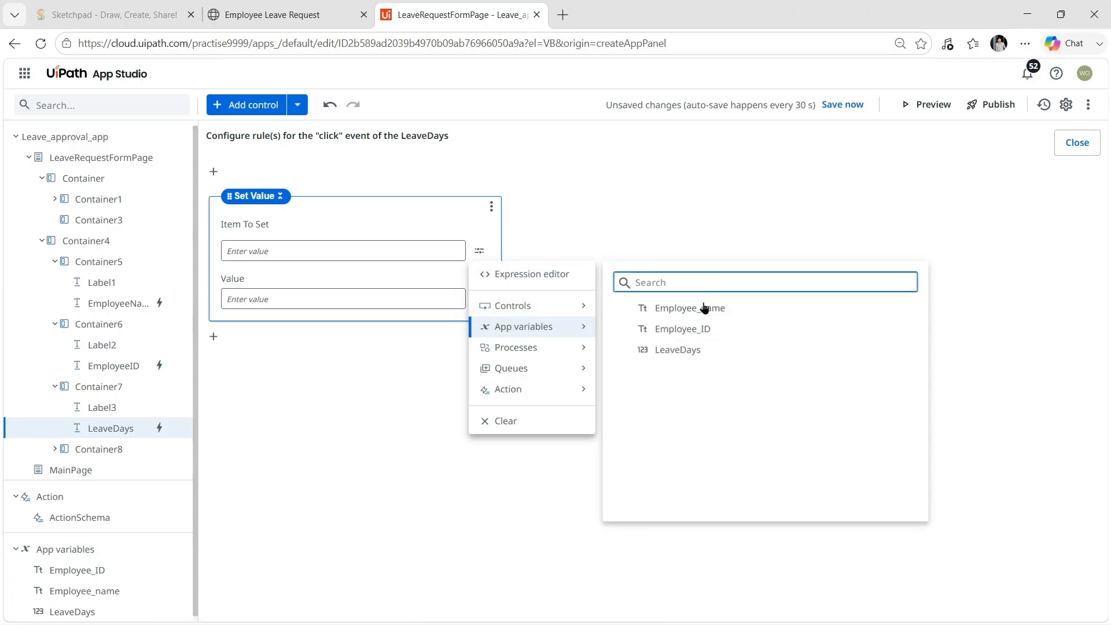
click(702, 354)
- Set the LeaveDays rule's value to the app variable LeaveDays, save the changes and return to LeaveRequestFormPage
click(479, 298)
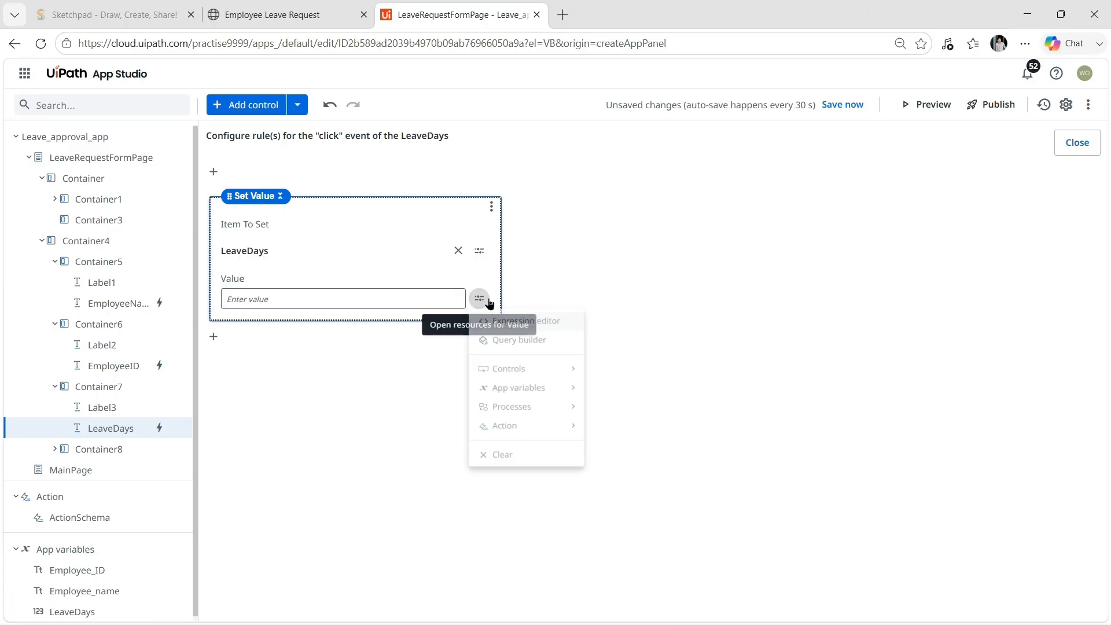
click(571, 401)
click(711, 403)
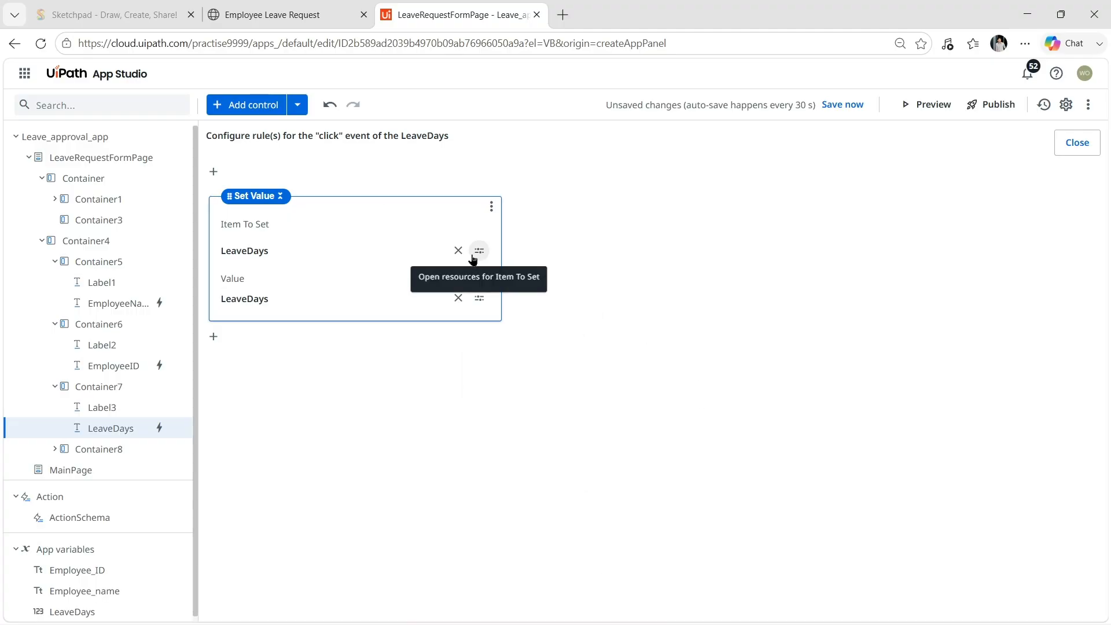
click(479, 298)
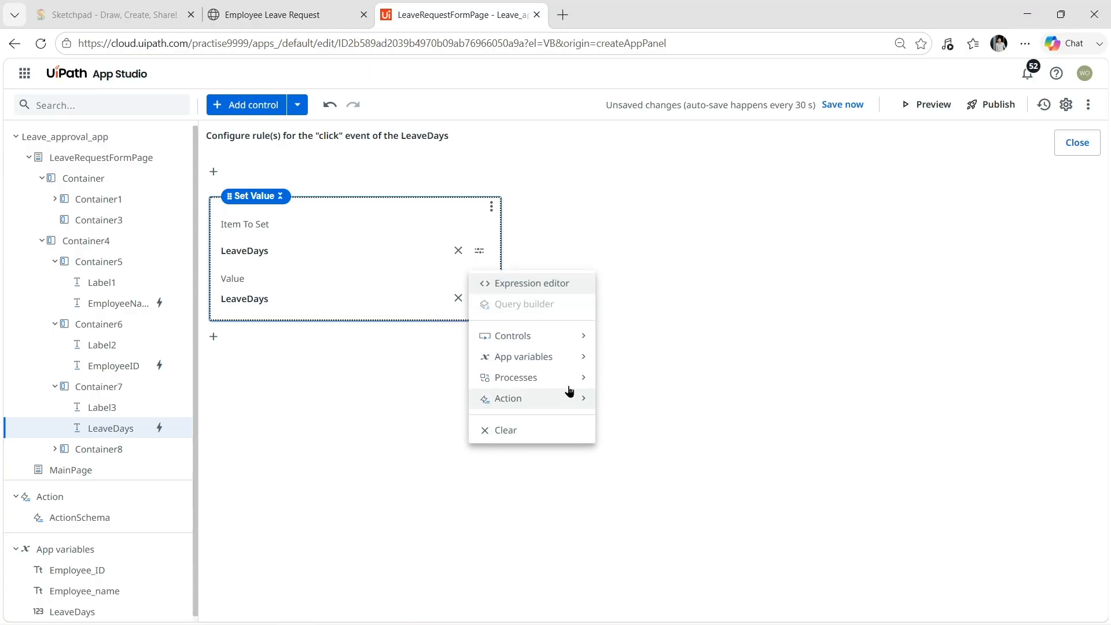
click(685, 360)
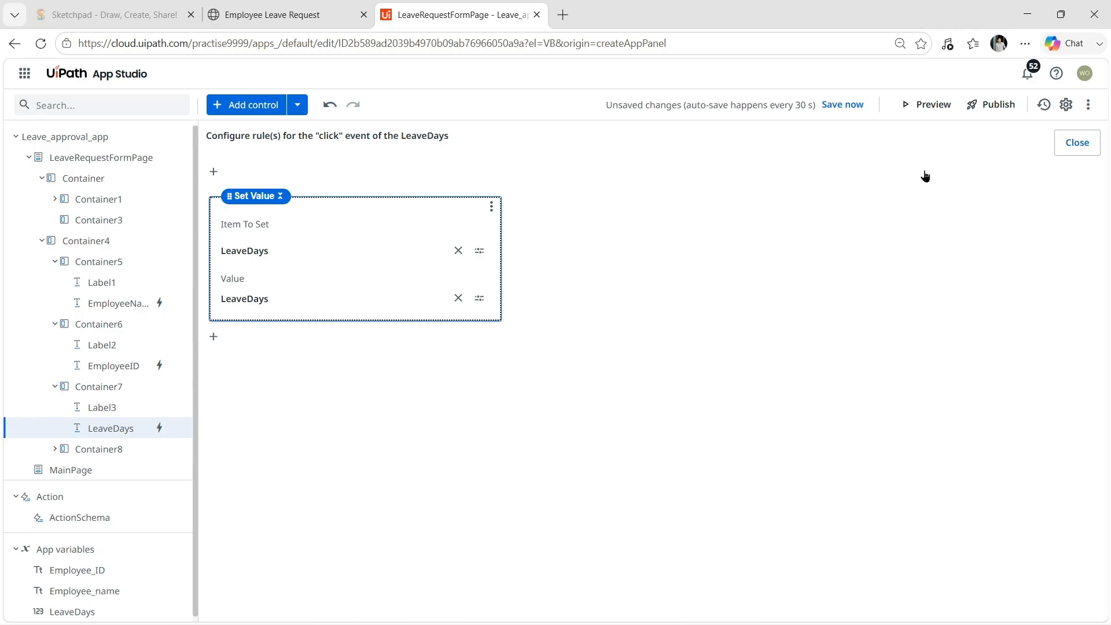
click(845, 105)
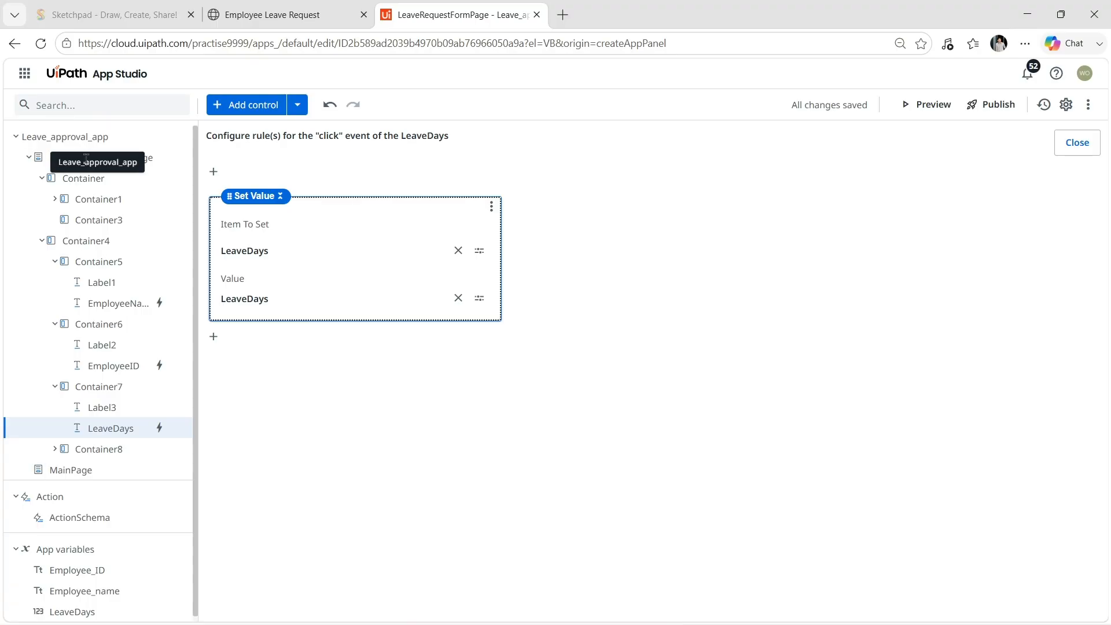
click(145, 159)
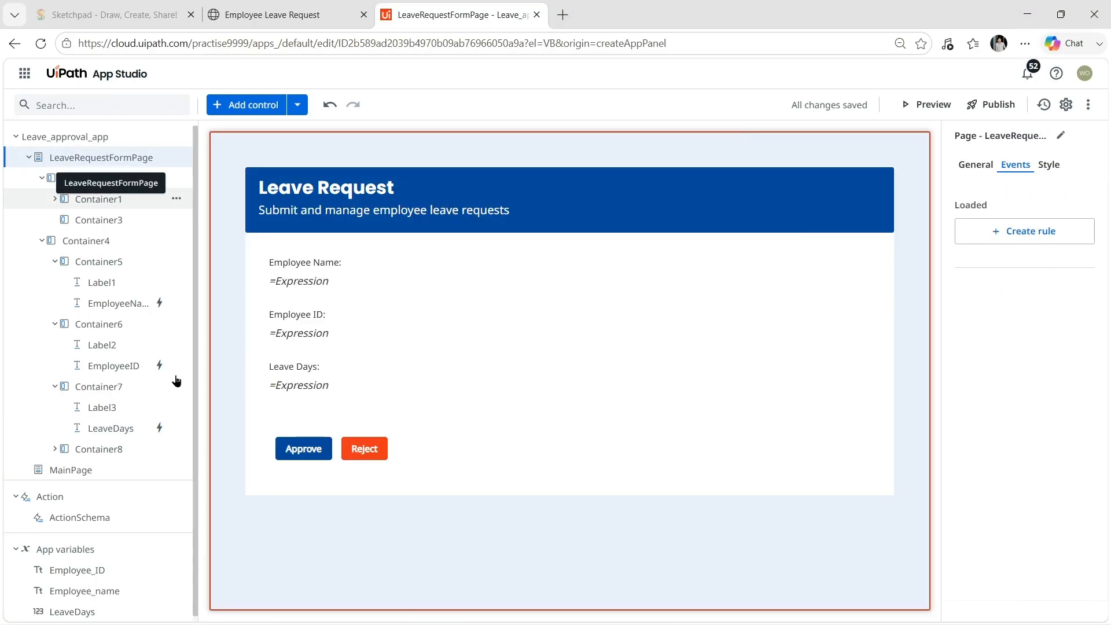
- Examine the click rule configured for the Approve button on the leave request form
scroll(160, 509, down, 1)
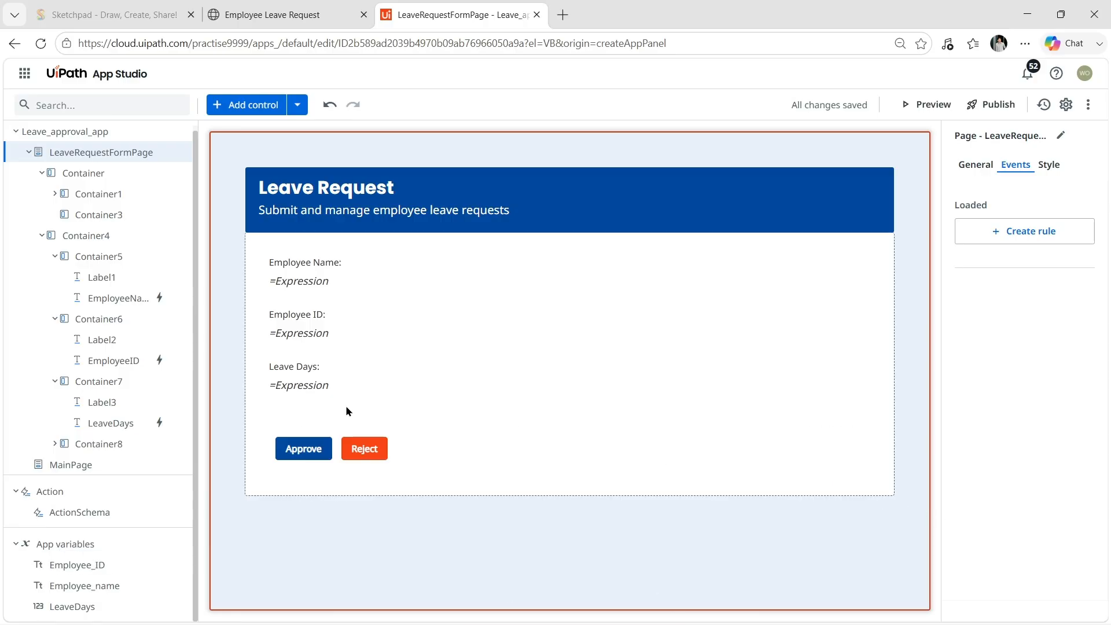
click(323, 448)
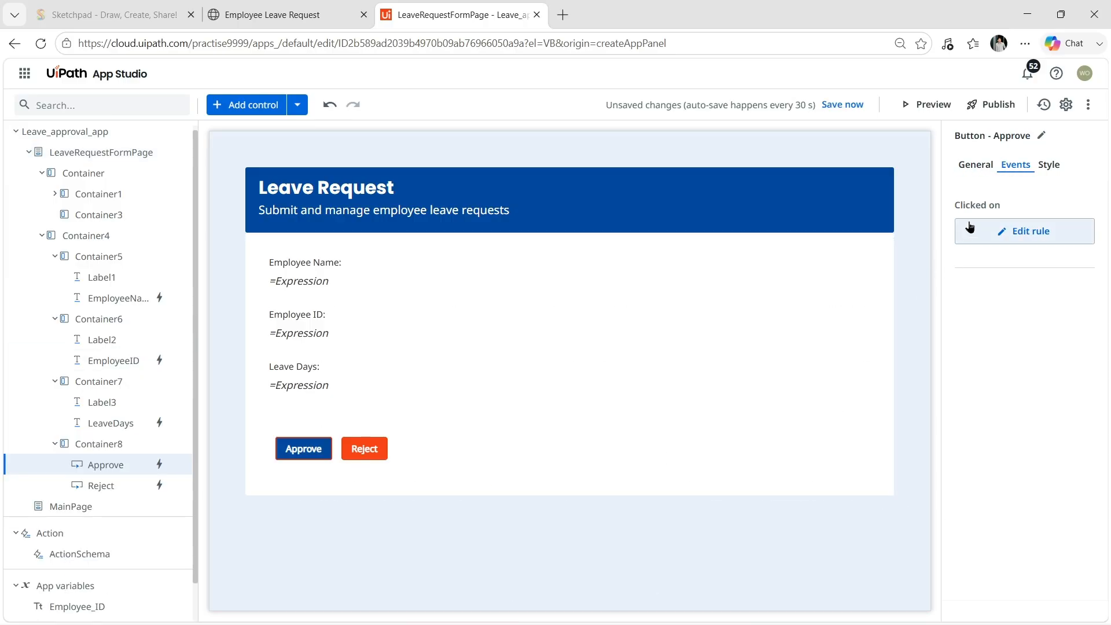
click(1012, 234)
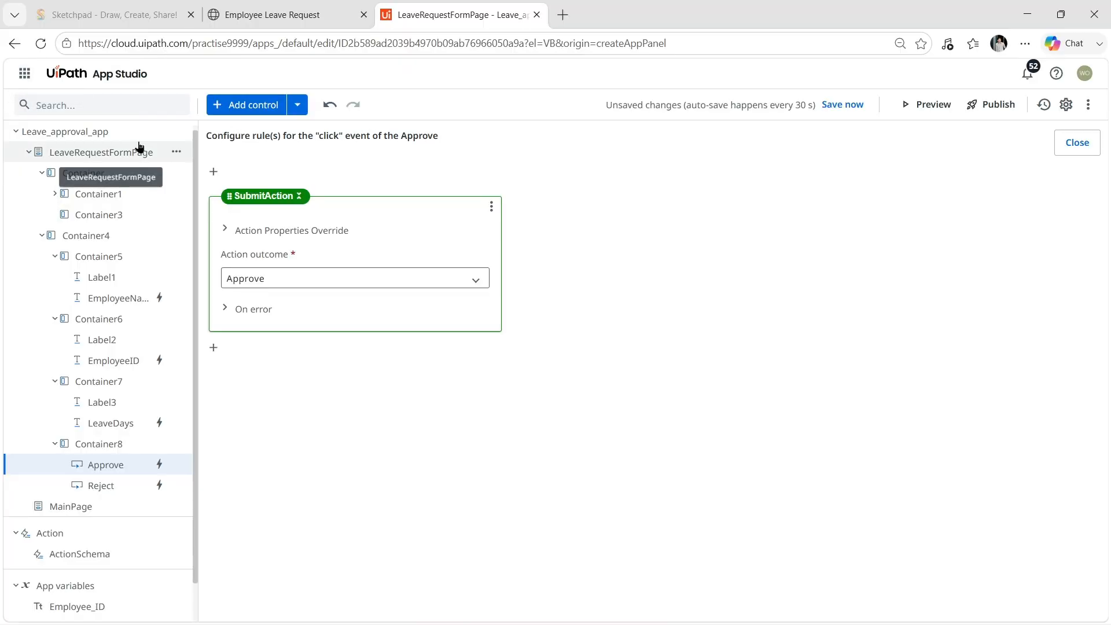
- Return to LeaveRequestFormPage by way of the app's general settings, preview the form, and close the preview
click(72, 133)
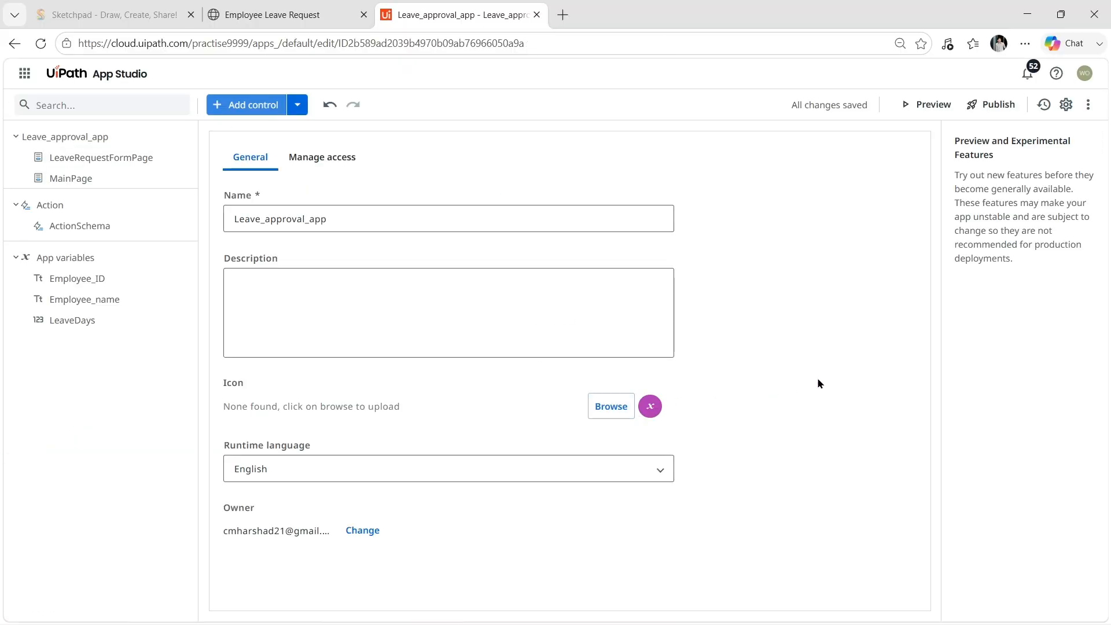
click(98, 159)
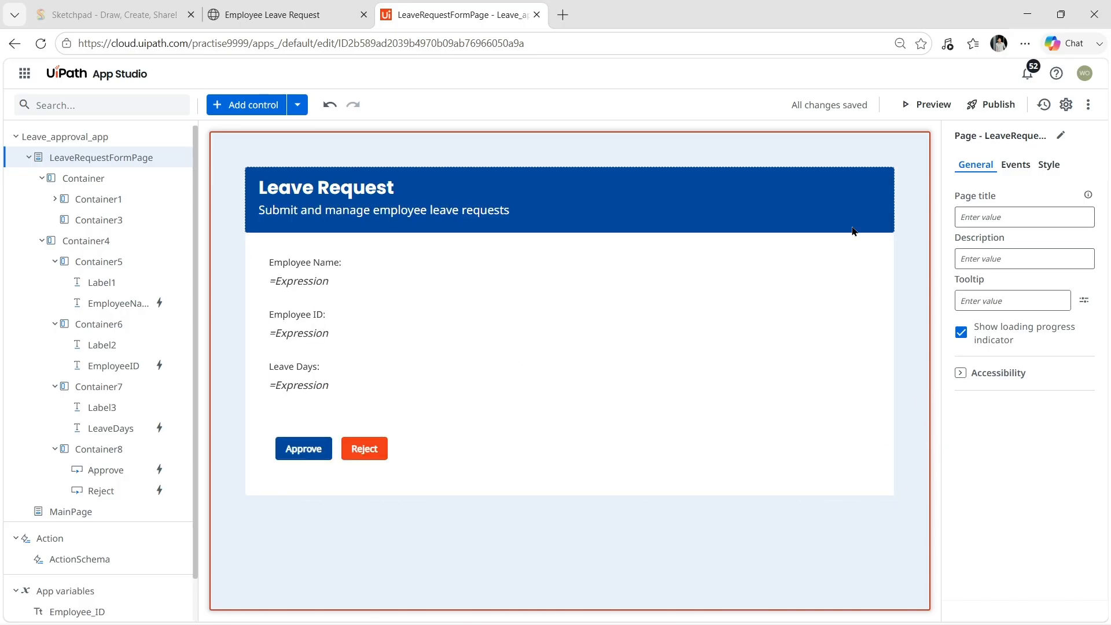
click(922, 104)
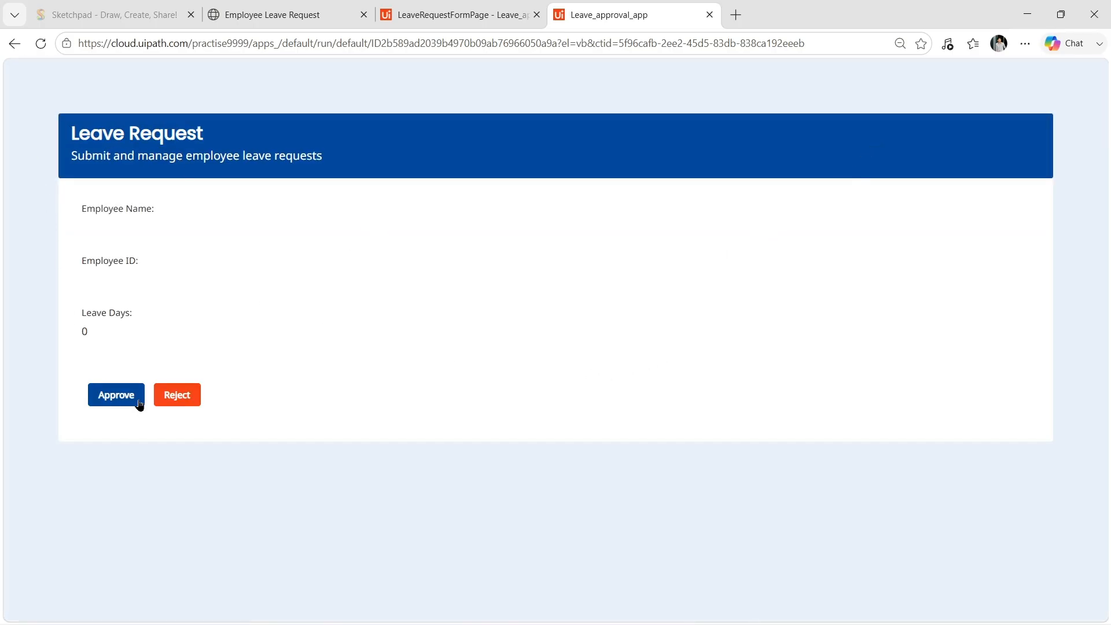
click(709, 14)
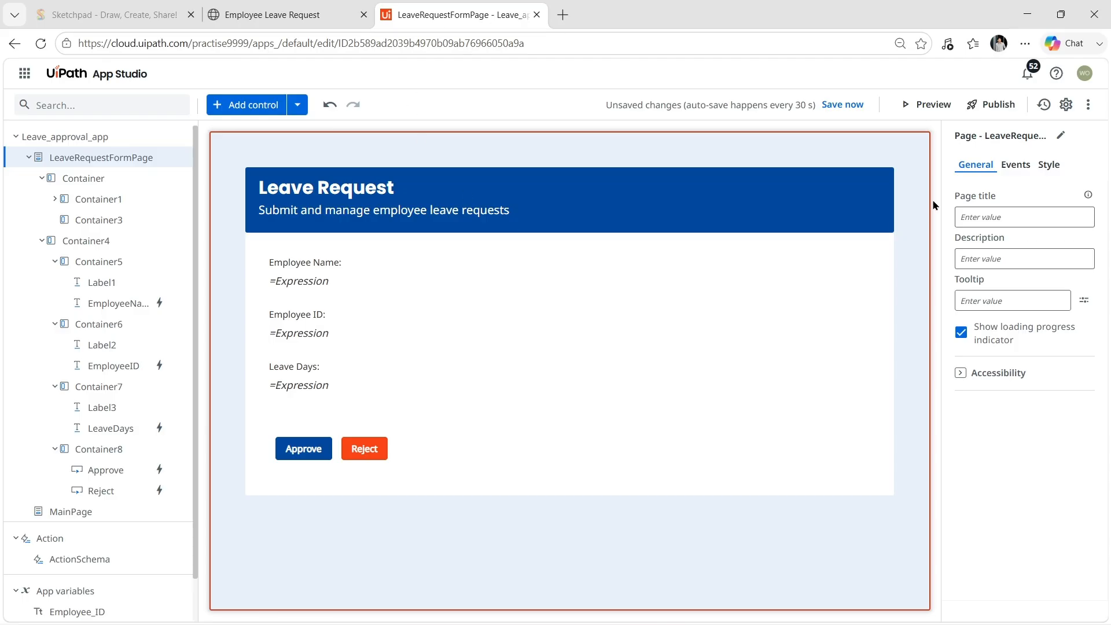
- Publish a new version of the app with the version notes "FirstPublish"
click(995, 110)
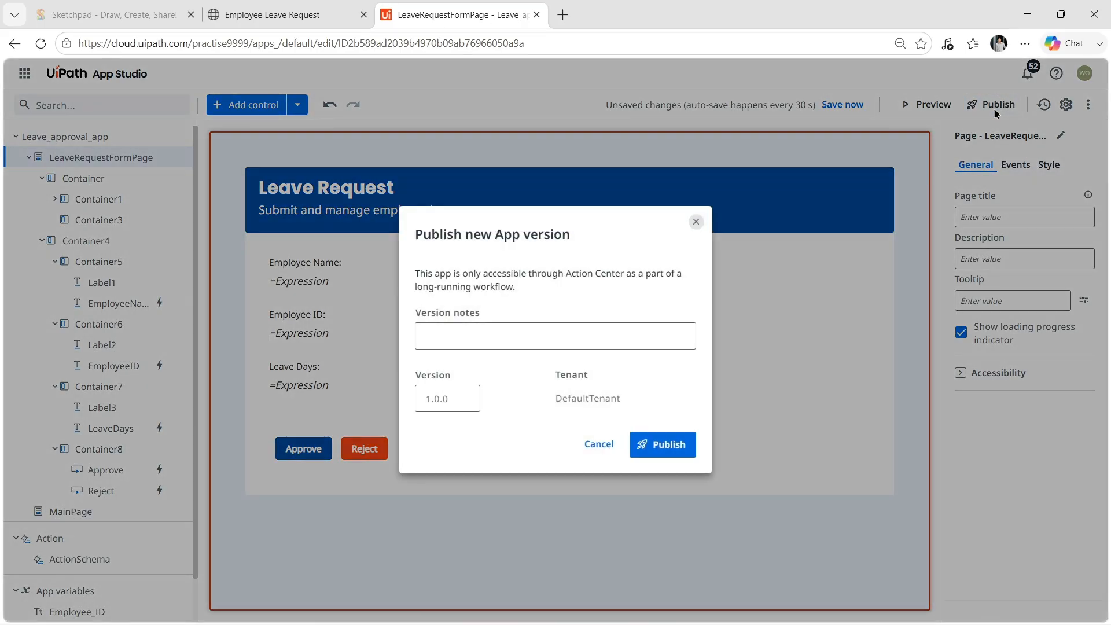
click(551, 337)
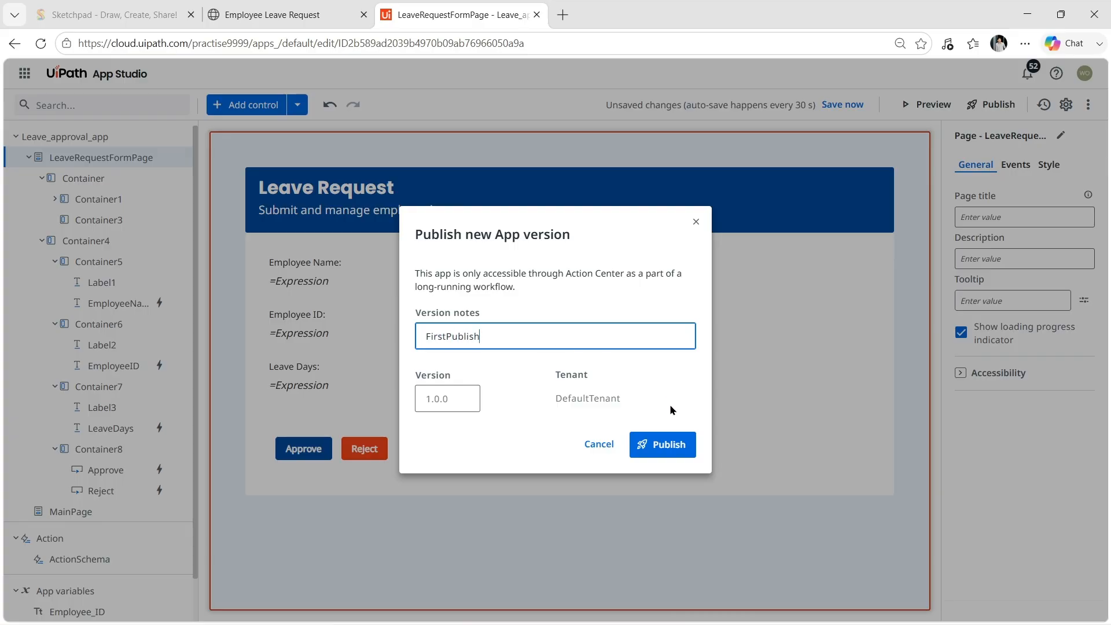
click(671, 446)
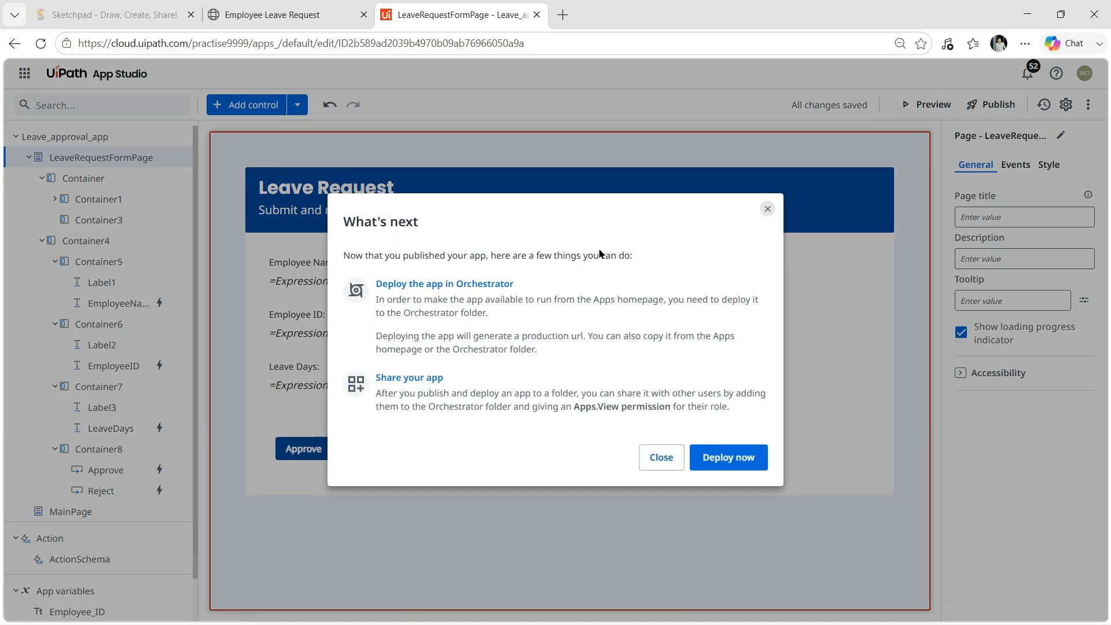
- Deploy Leave_approval_app version 1.0.0 to the Shared folder in Orchestrator
click(749, 456)
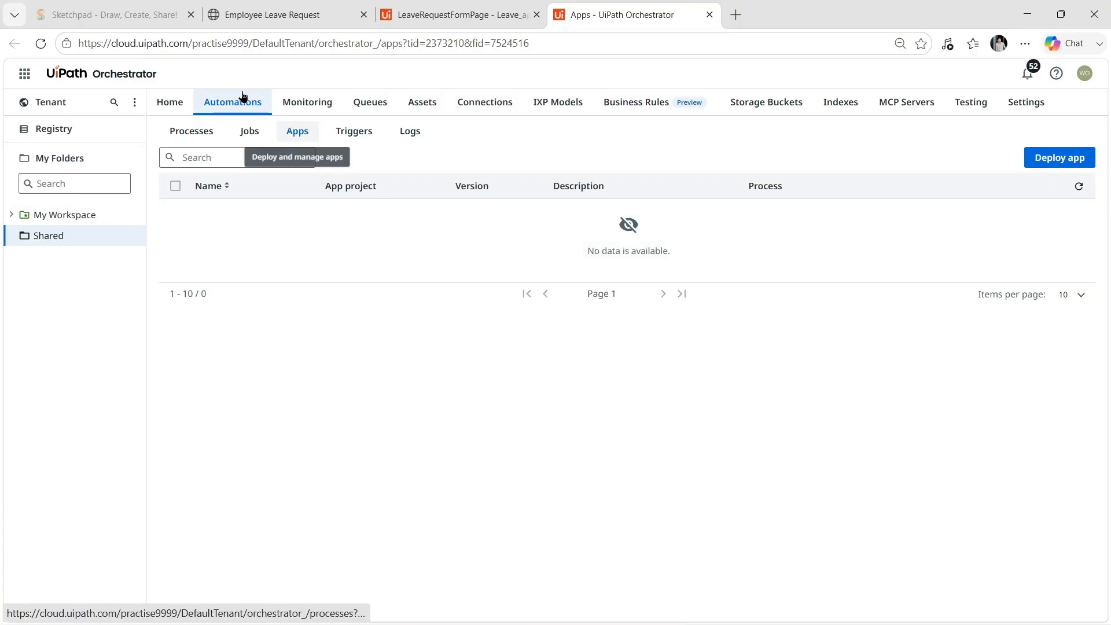
click(1058, 160)
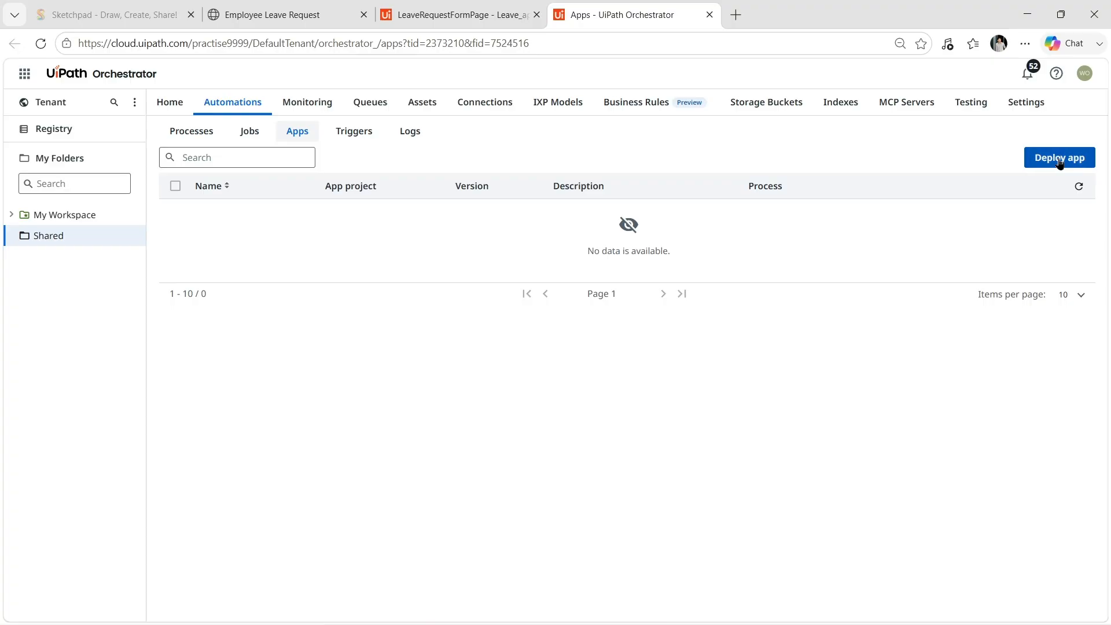
click(392, 280)
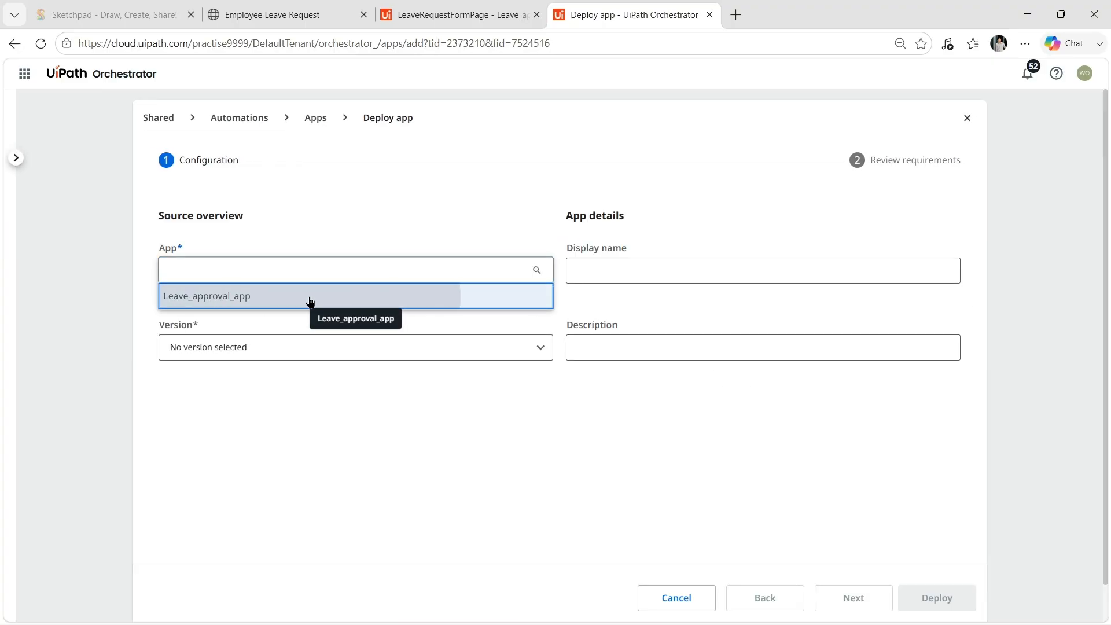
click(308, 300)
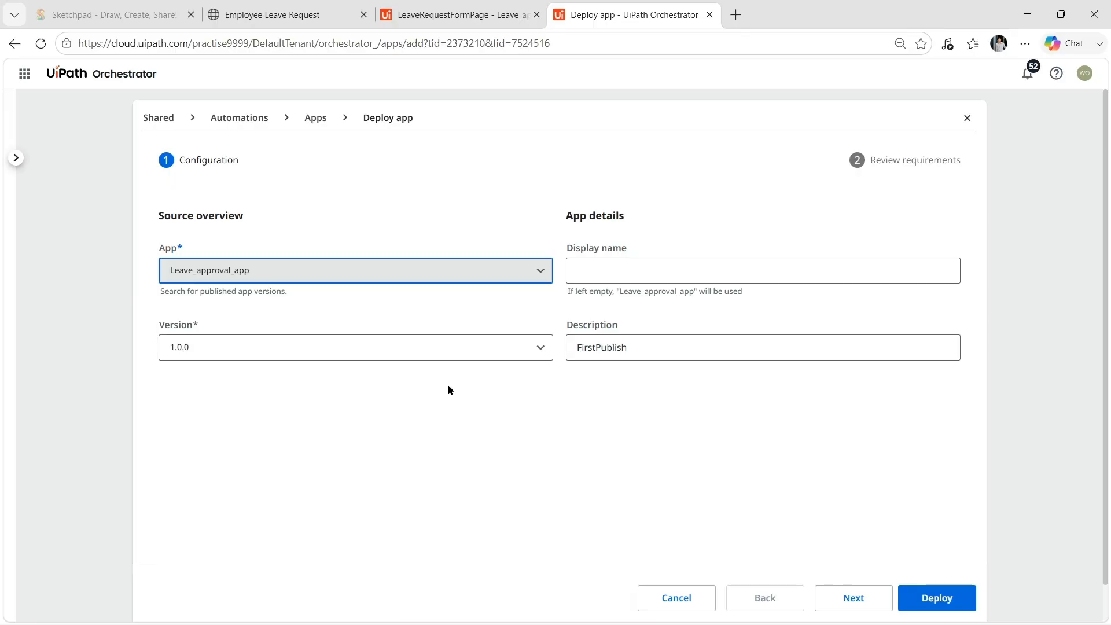
click(962, 597)
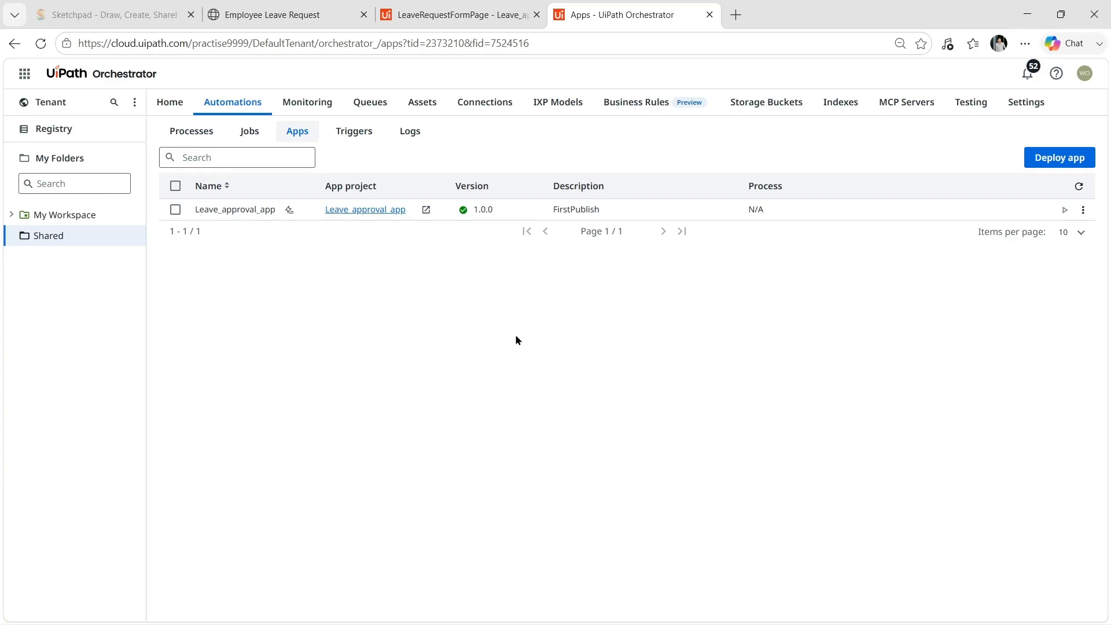
- Switch to UiPath Studio, disable the Log Message activity below Custom Input, and collapse its Comment Out block
mouse_move(909, 623)
click(748, 609)
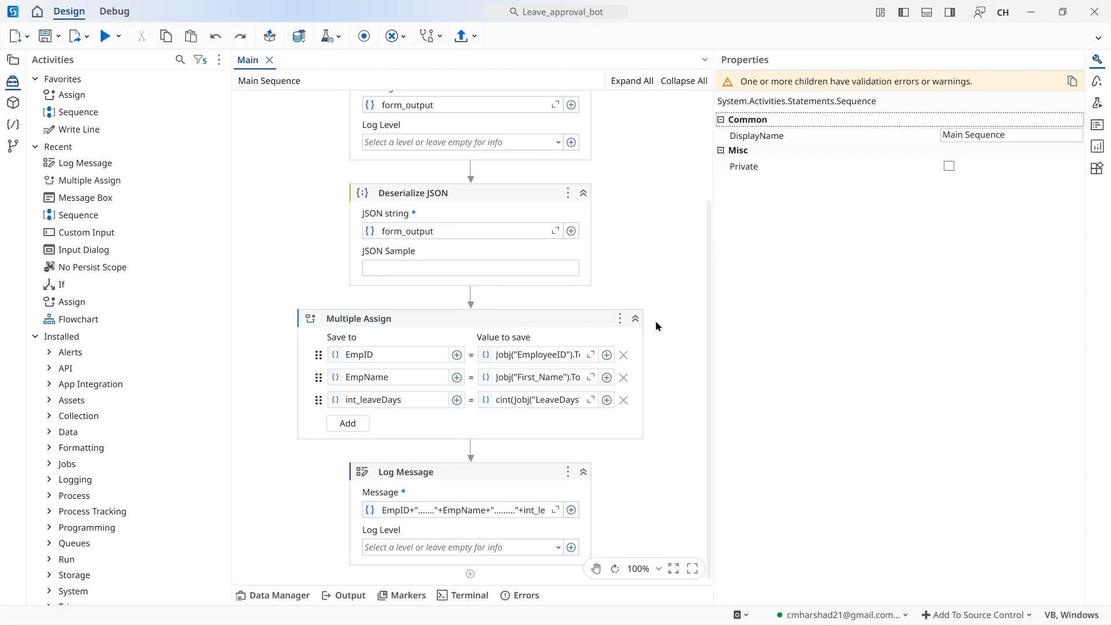
scroll(654, 296, up, 3)
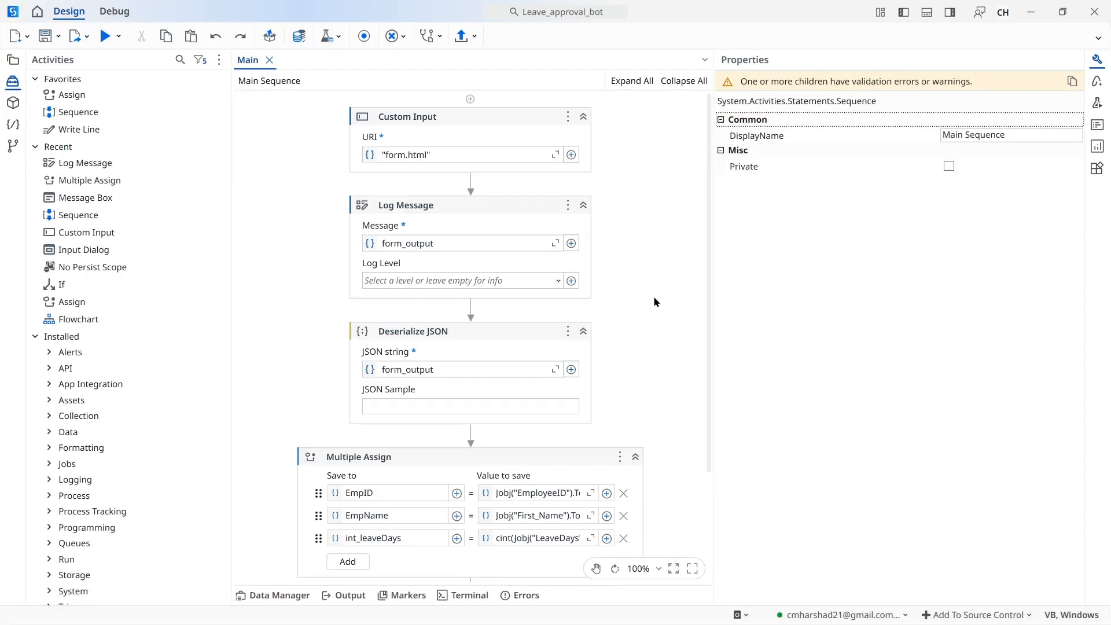
click(501, 214)
right_click(502, 216)
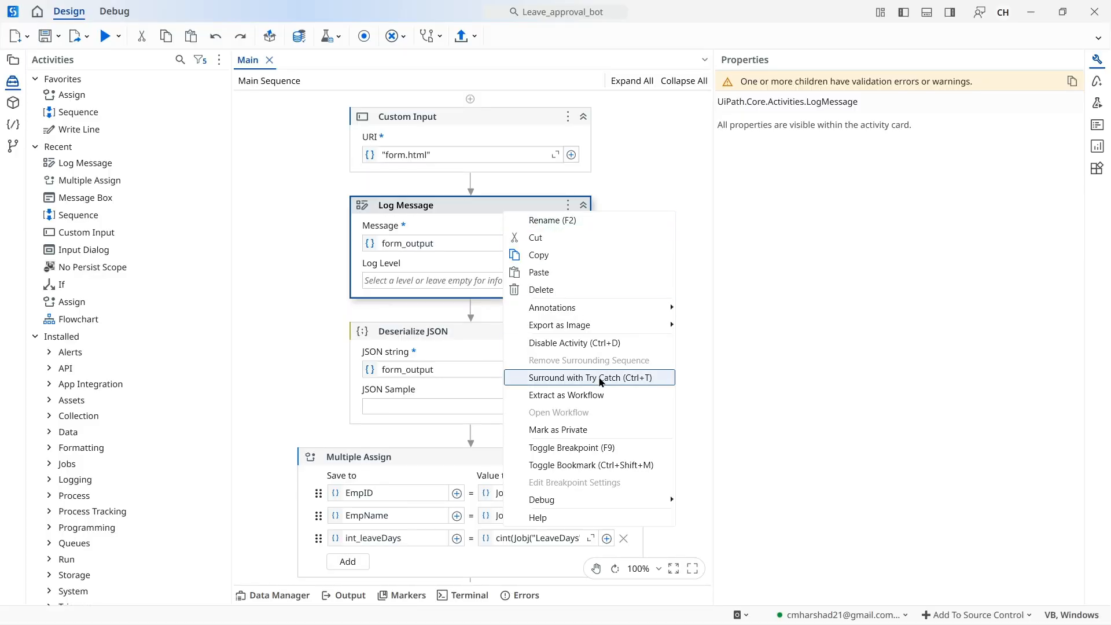
click(602, 343)
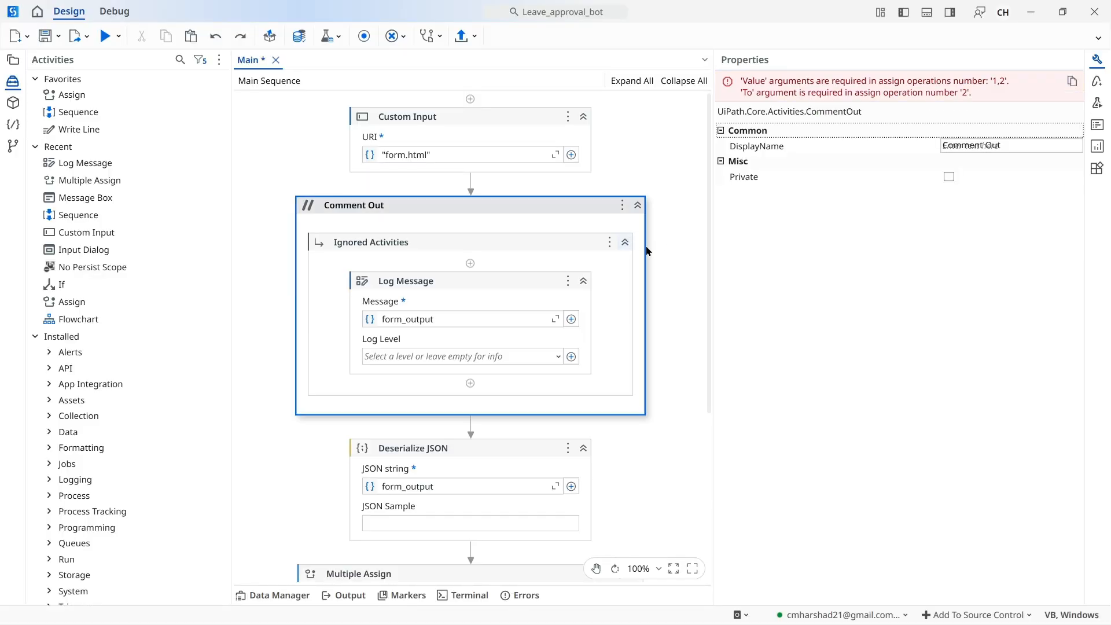
click(636, 205)
scroll(665, 283, down, 1)
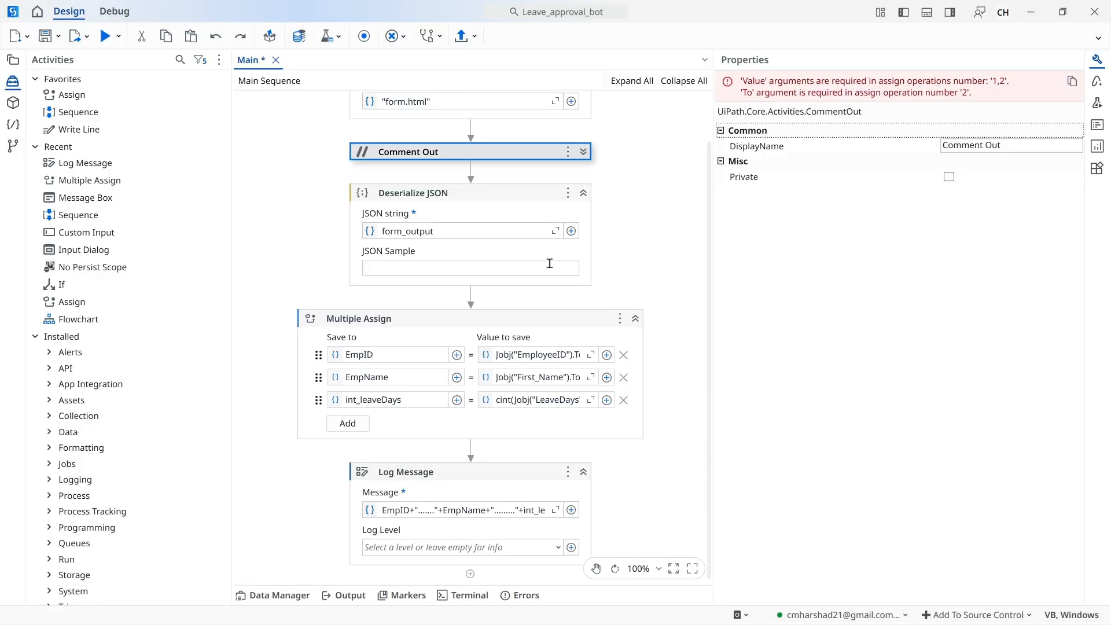
- Disable the Log Message activity that follows Multiple Assign and collapse the activities at the end of the sequence
click(583, 472)
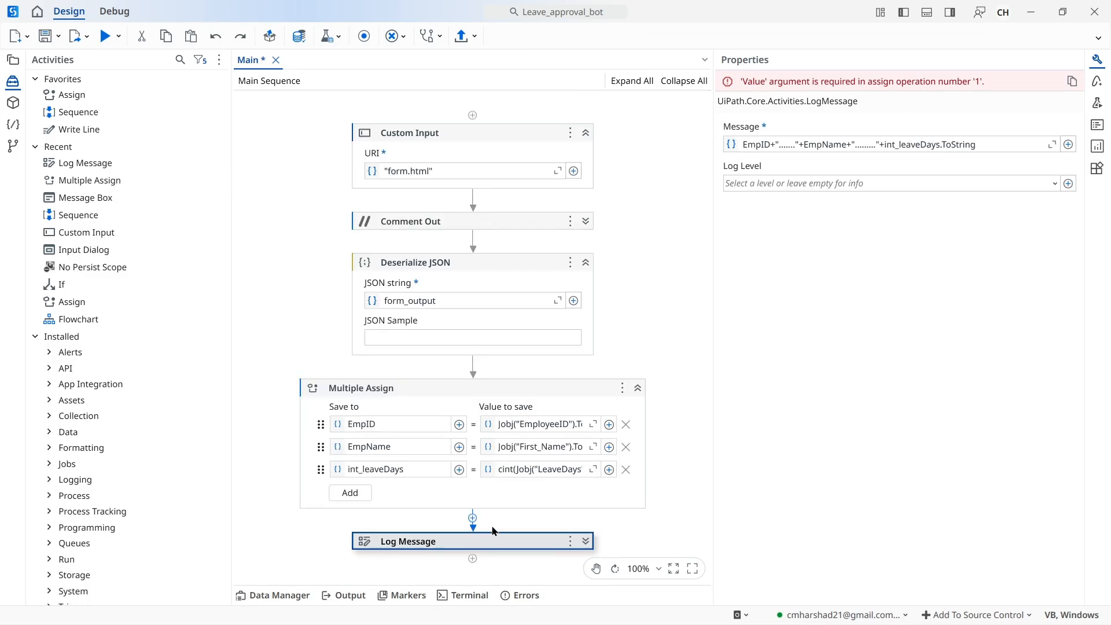
right_click(513, 538)
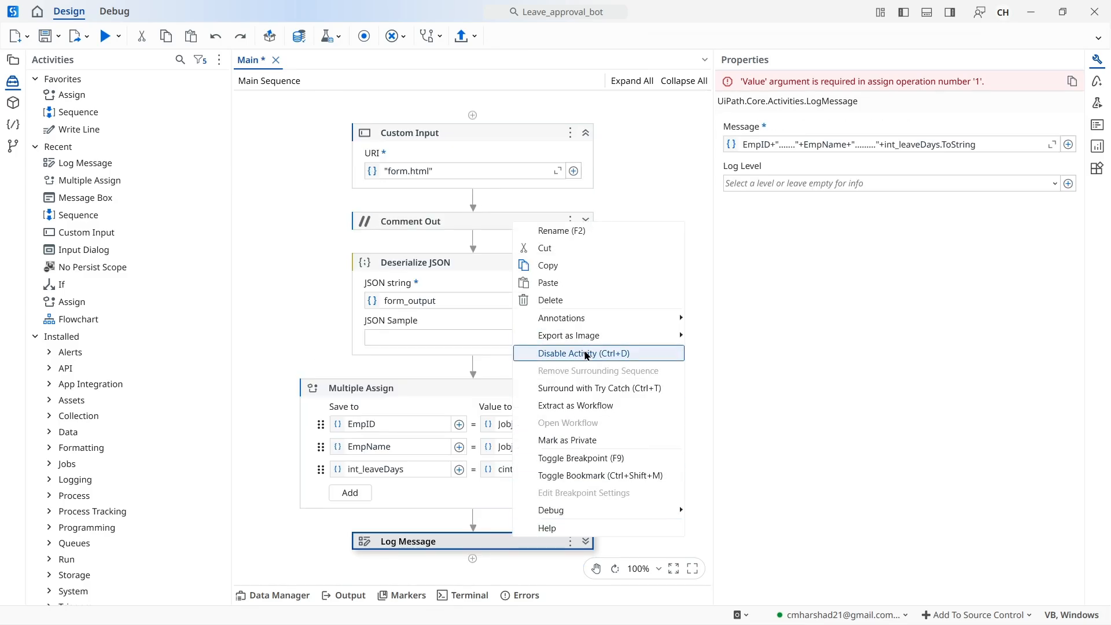
click(586, 354)
click(637, 439)
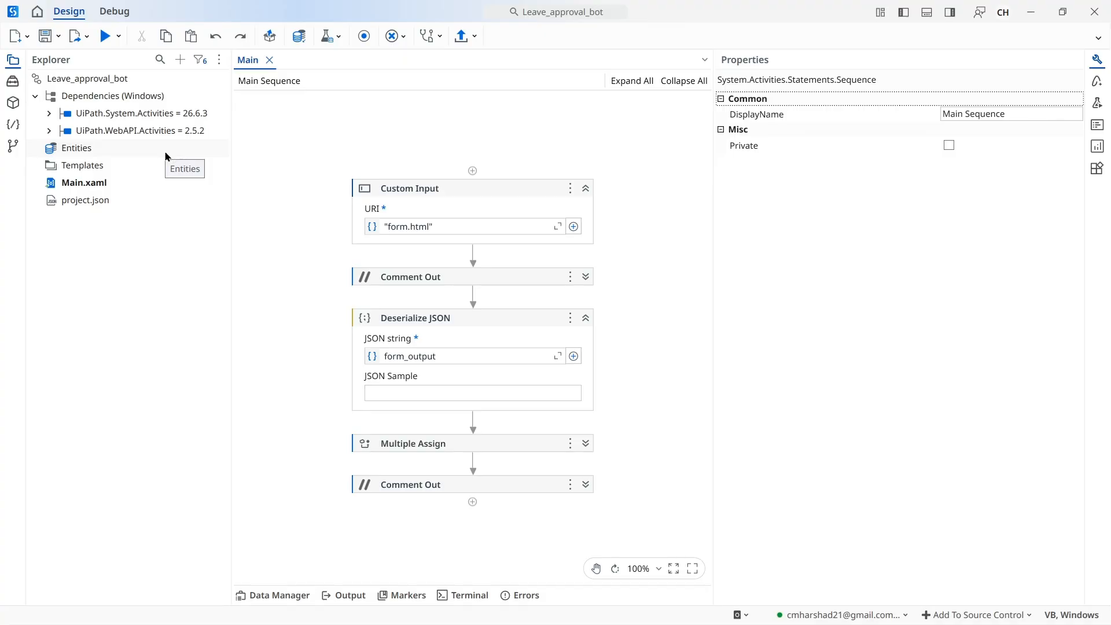
- Install the UiPath.Persistence.Activities package version 1.10.1 from the Official feed into the project
click(270, 38)
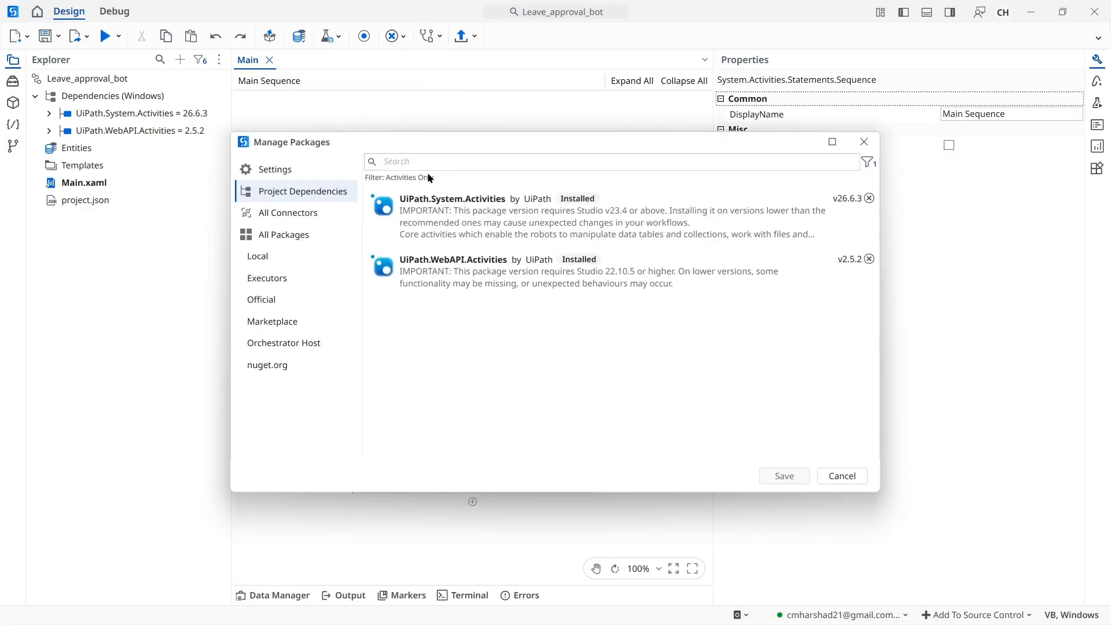
click(284, 300)
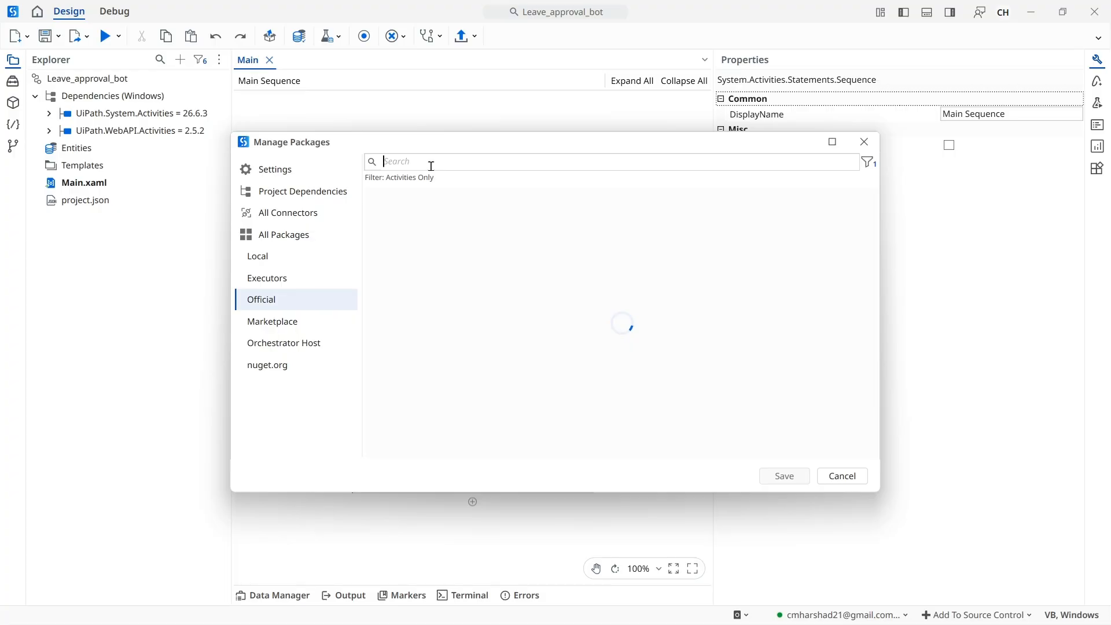
text(a)
key(BackSpace)
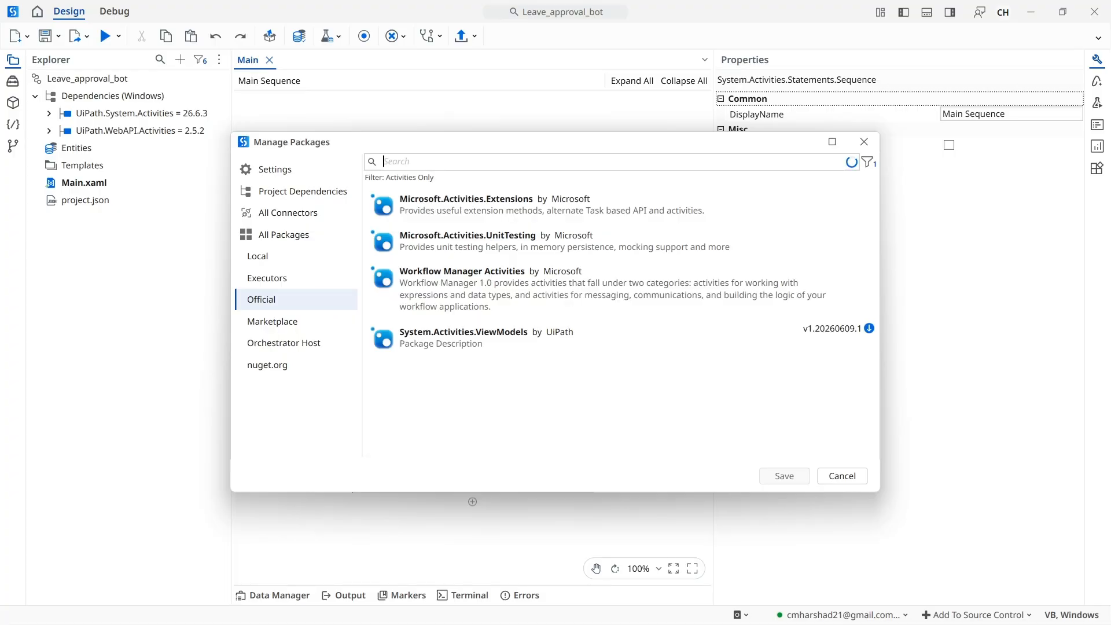
text(Uipath.per)
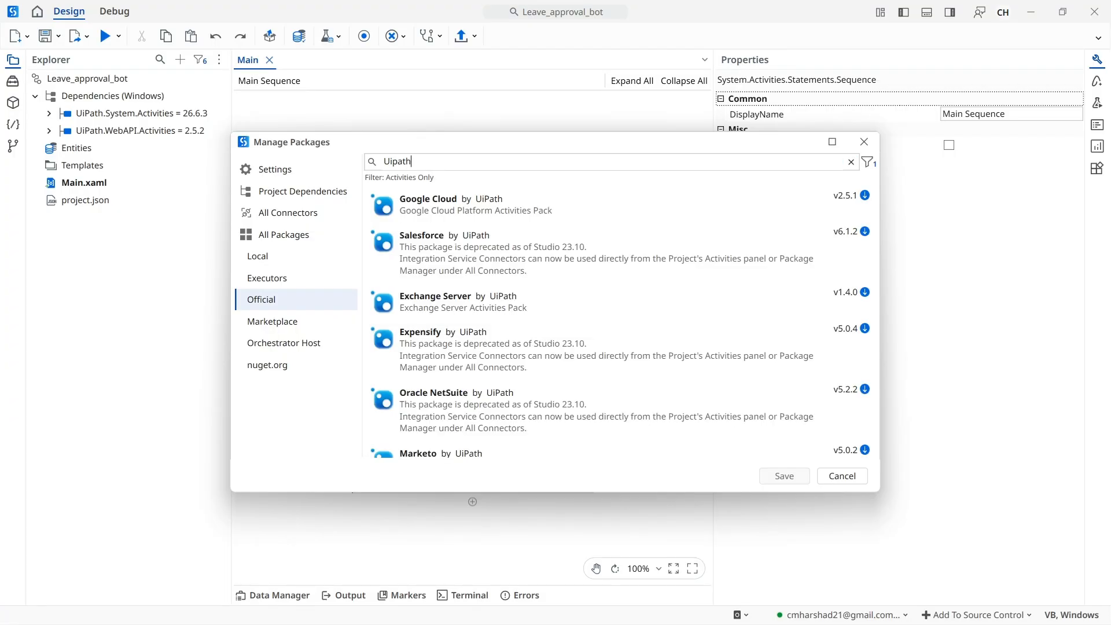
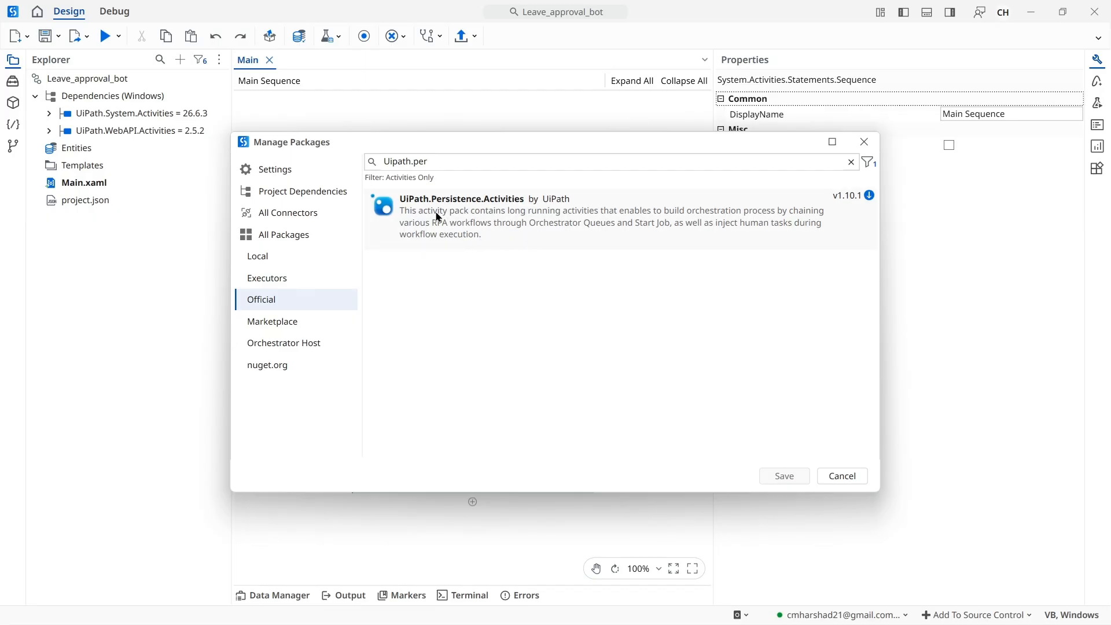
click(494, 228)
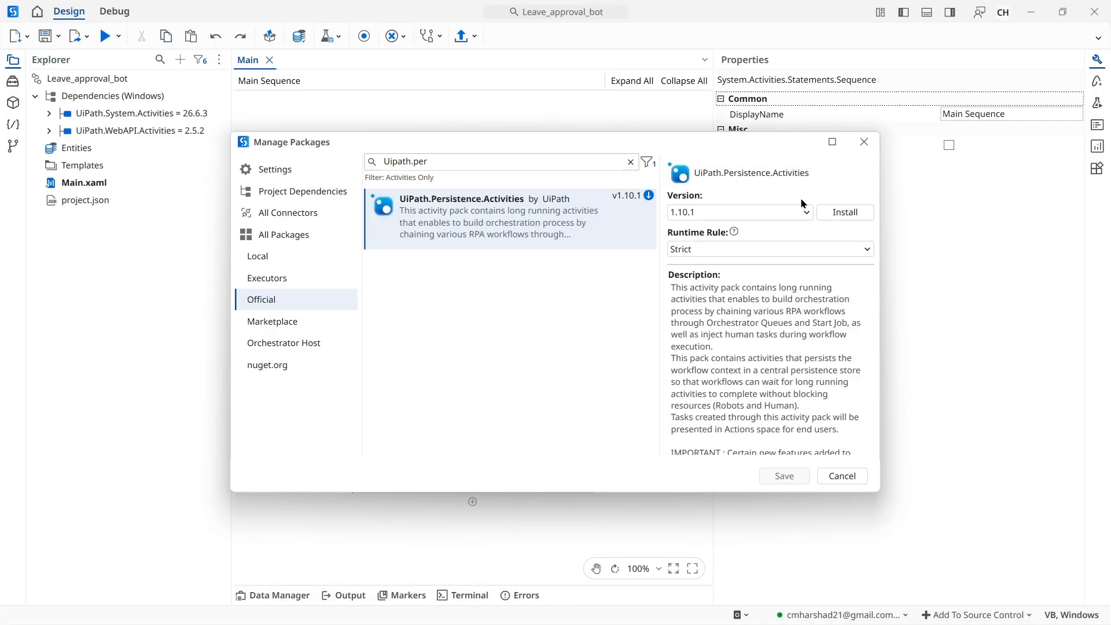
click(854, 214)
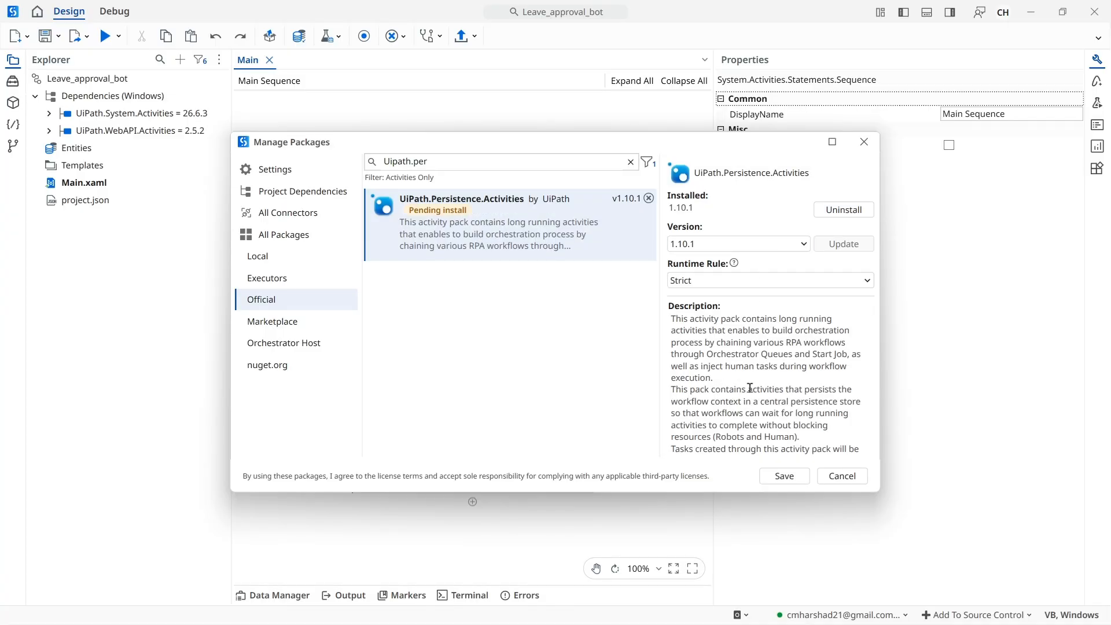
click(784, 476)
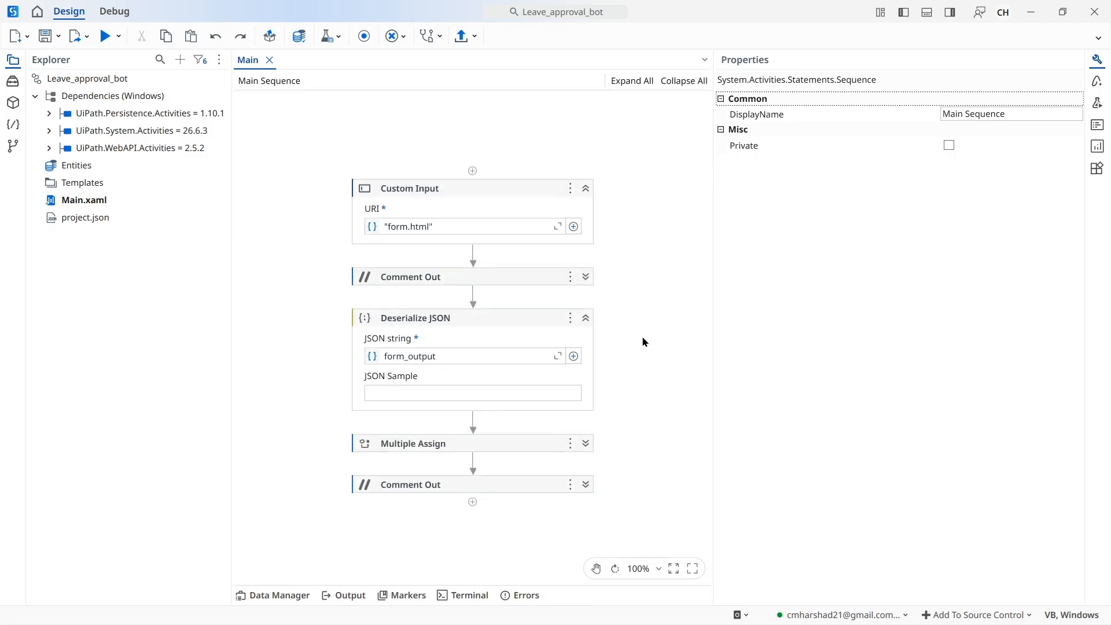
- Search the activities for "long r" and add a Create App Task activity at the end of the Main sequence
click(13, 81)
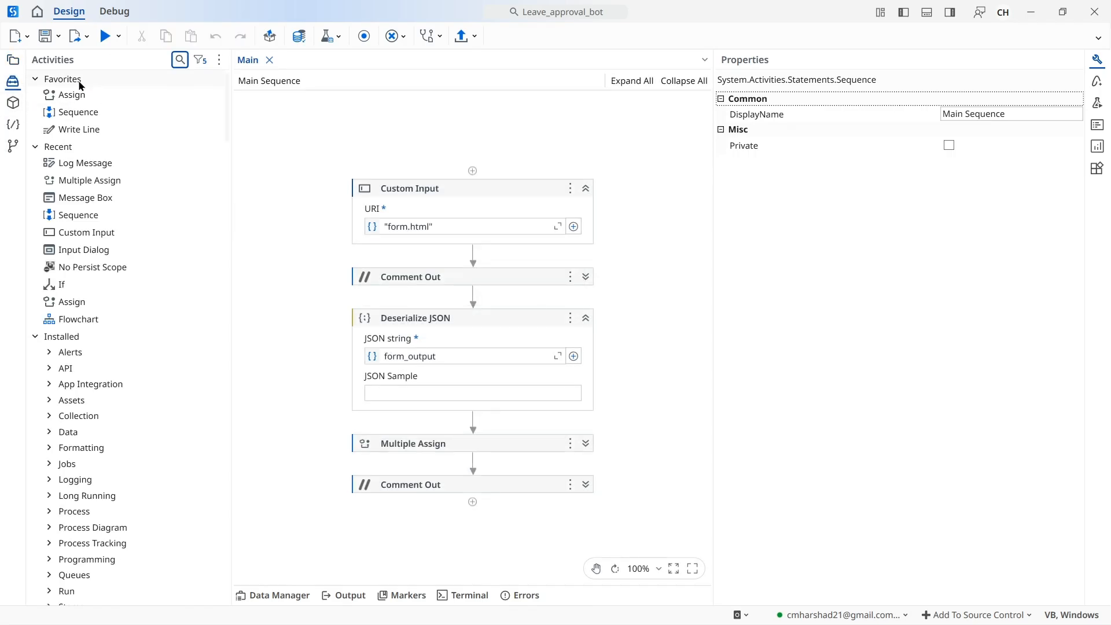
click(88, 61)
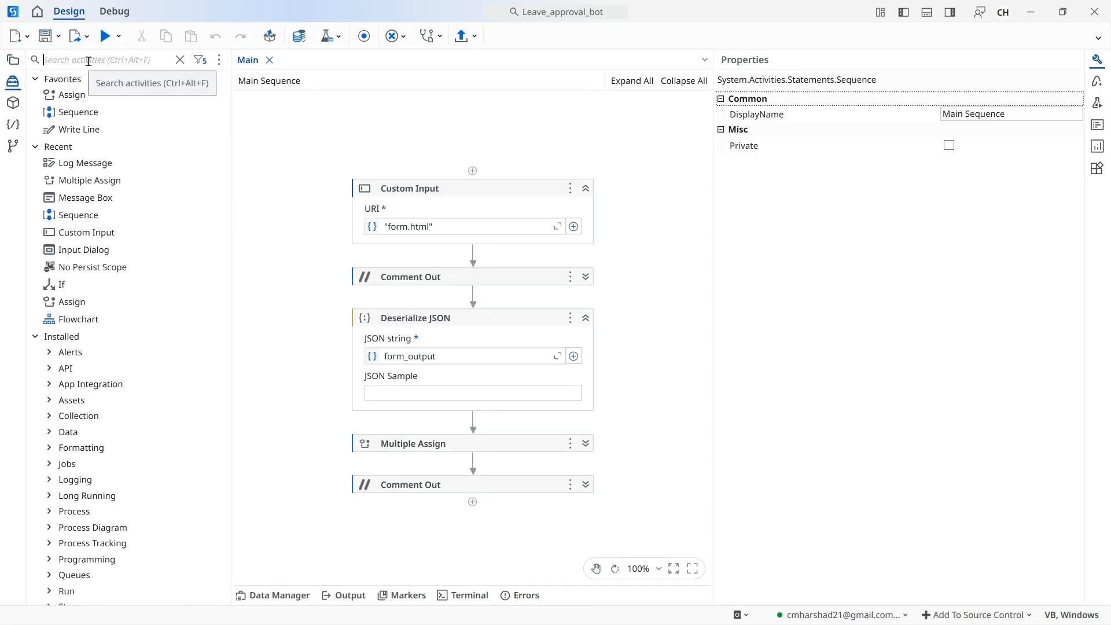
text(long r)
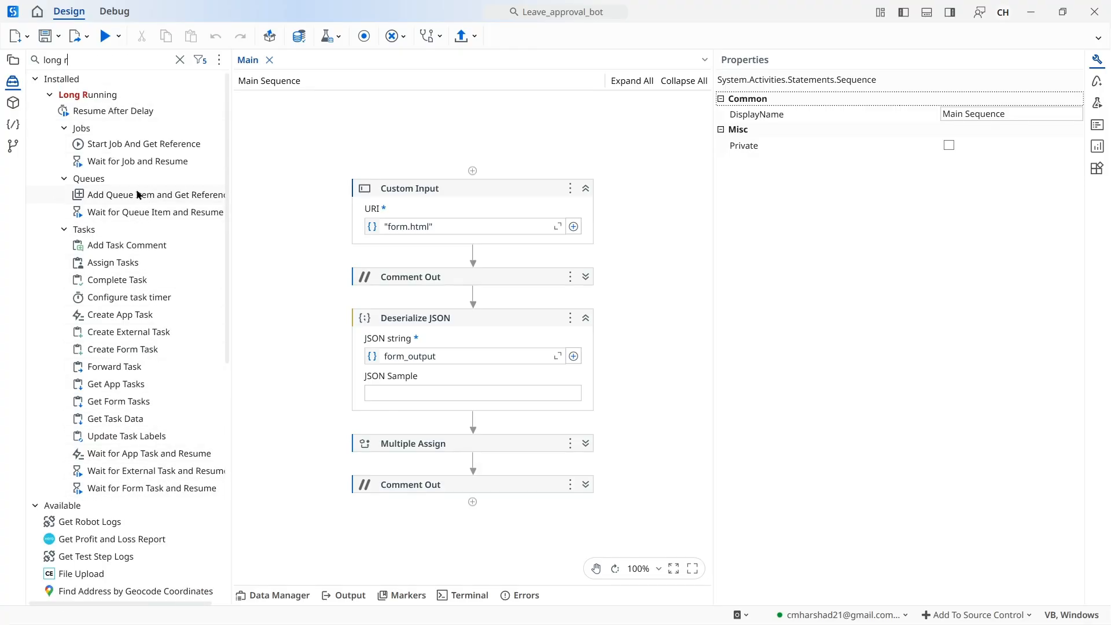
mouse_move(139, 195)
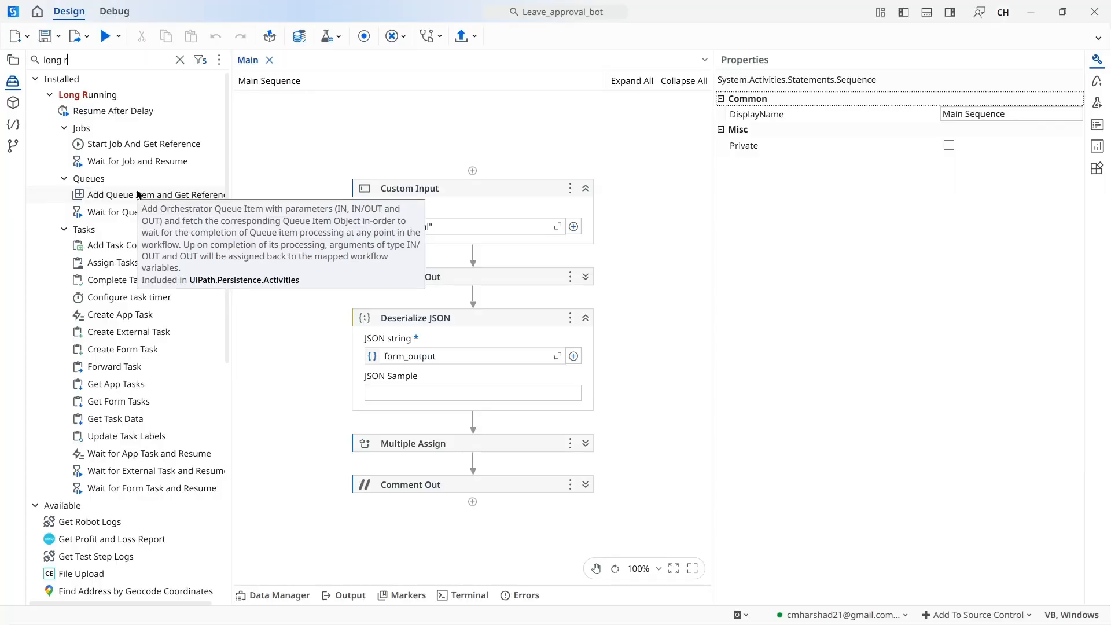
scroll(199, 363, down, 3)
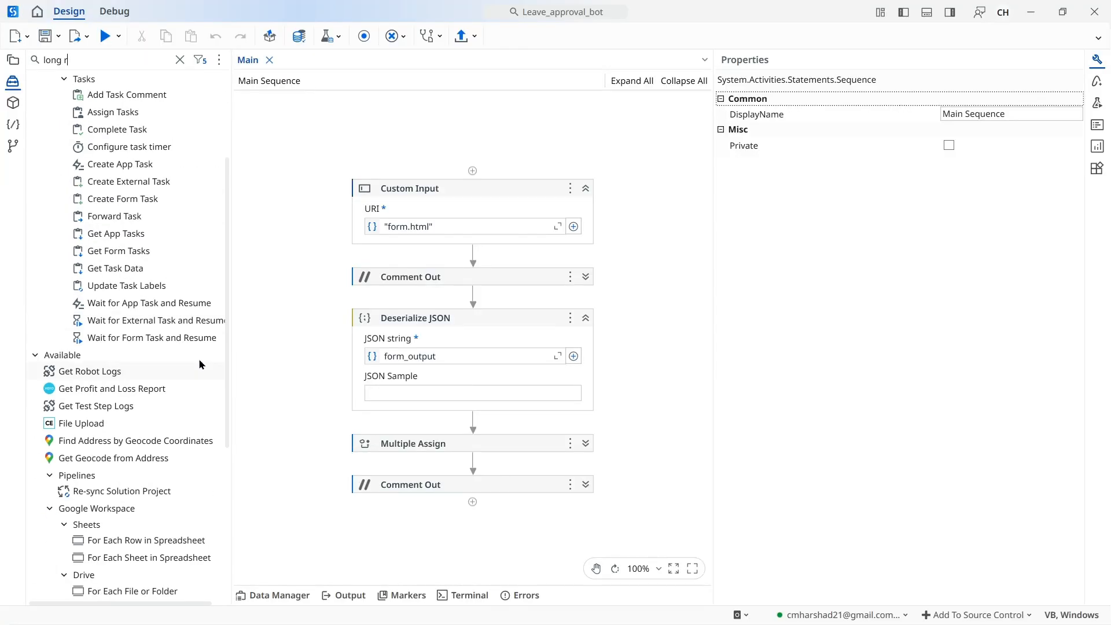
scroll(199, 363, up, 3)
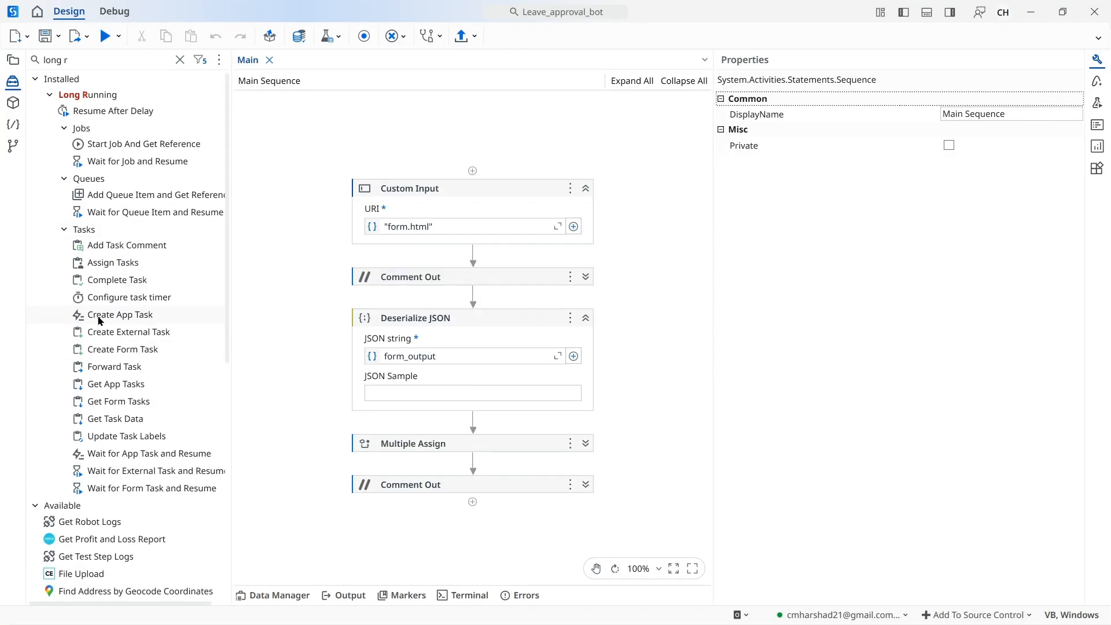
drag(99, 320, 478, 497)
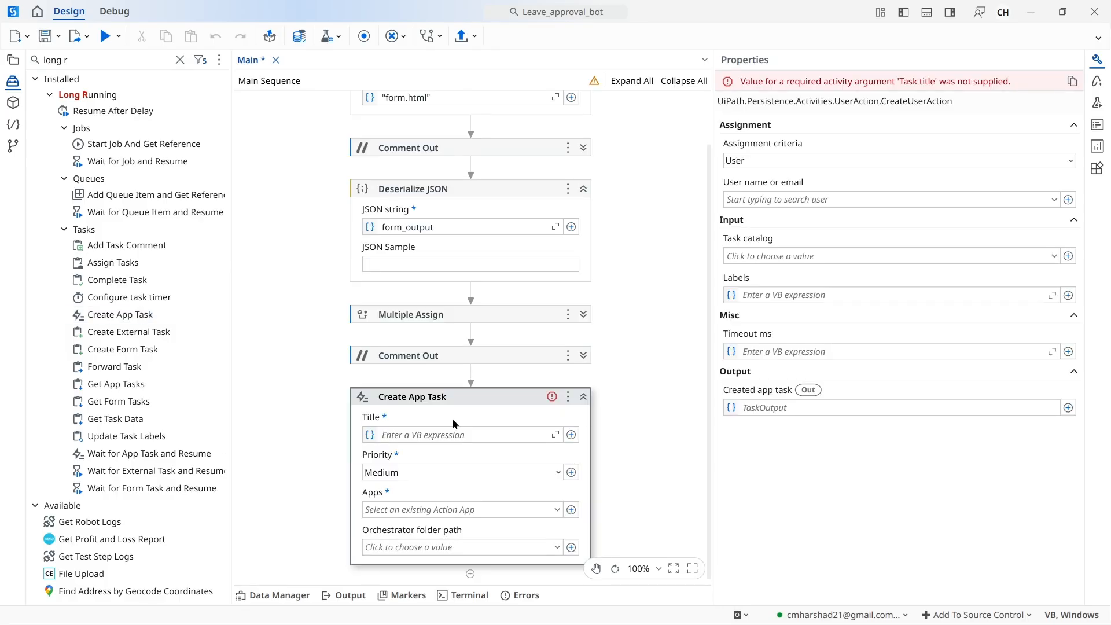
- Set the Create App Task title to "Leave approval form"
click(452, 436)
text(")
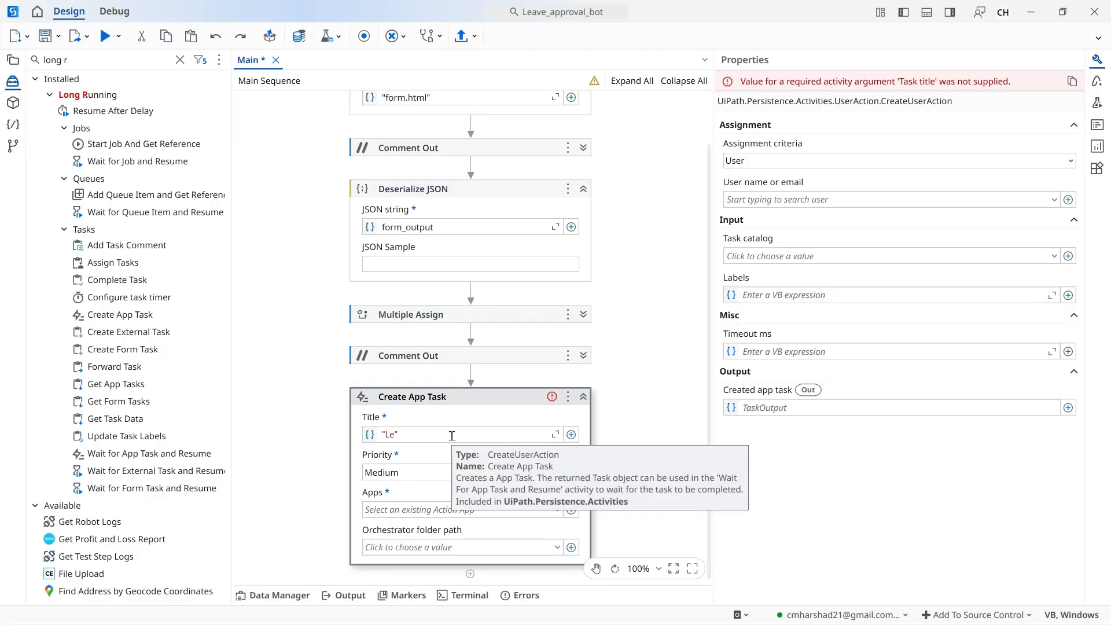
text("Leave approval form)
click(640, 372)
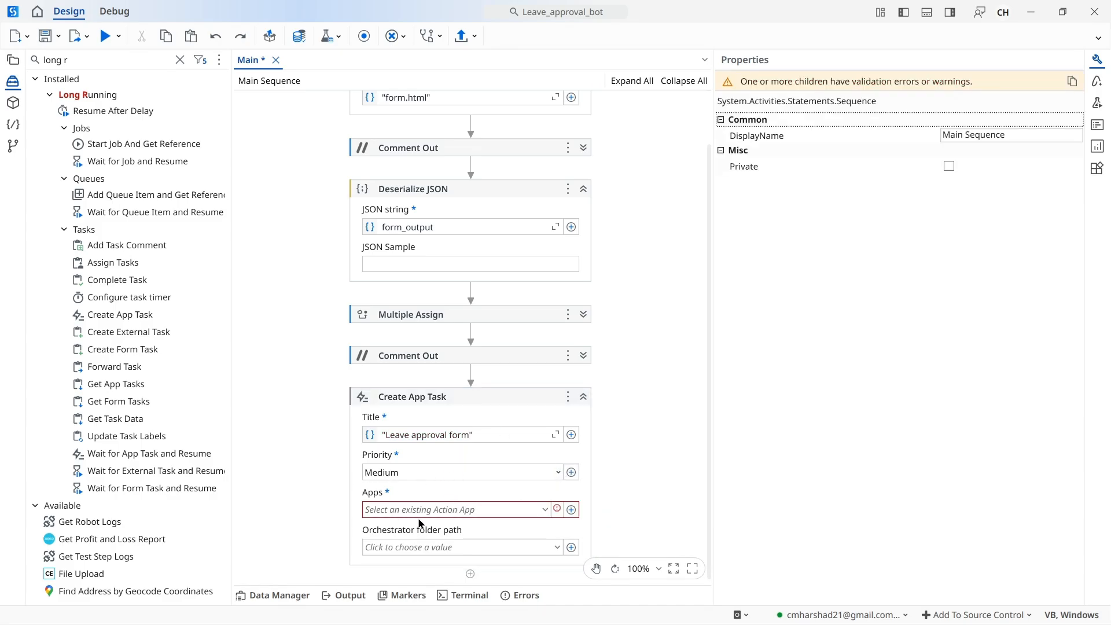
- Choose Leave_approval_app as the task's app and Shared as its Orchestrator folder path
click(426, 510)
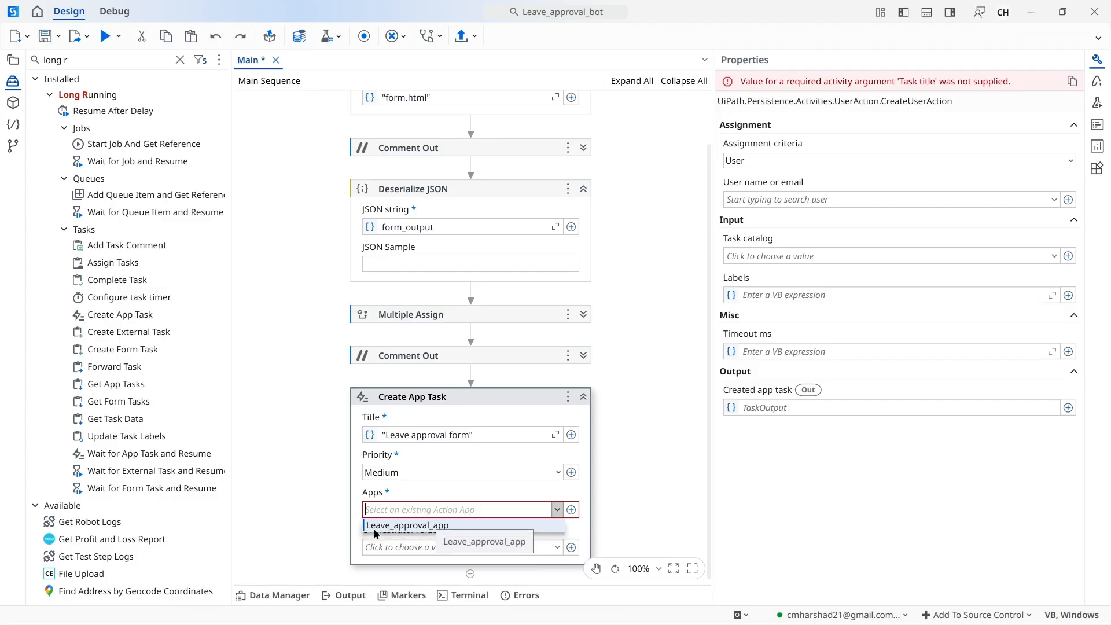
click(419, 525)
scroll(633, 469, down, 3)
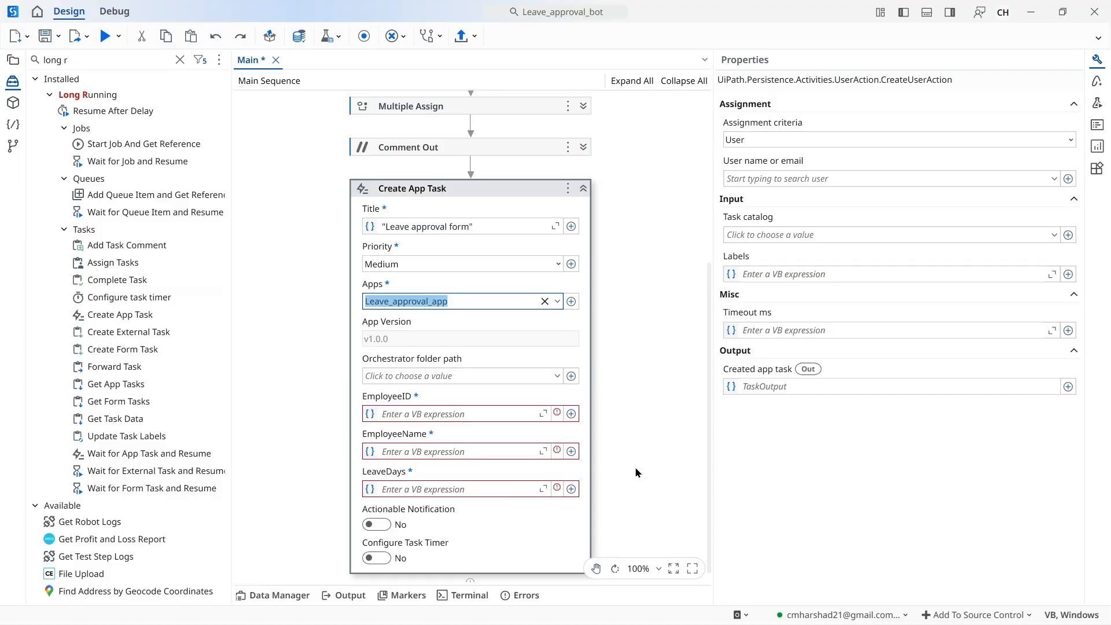
click(451, 413)
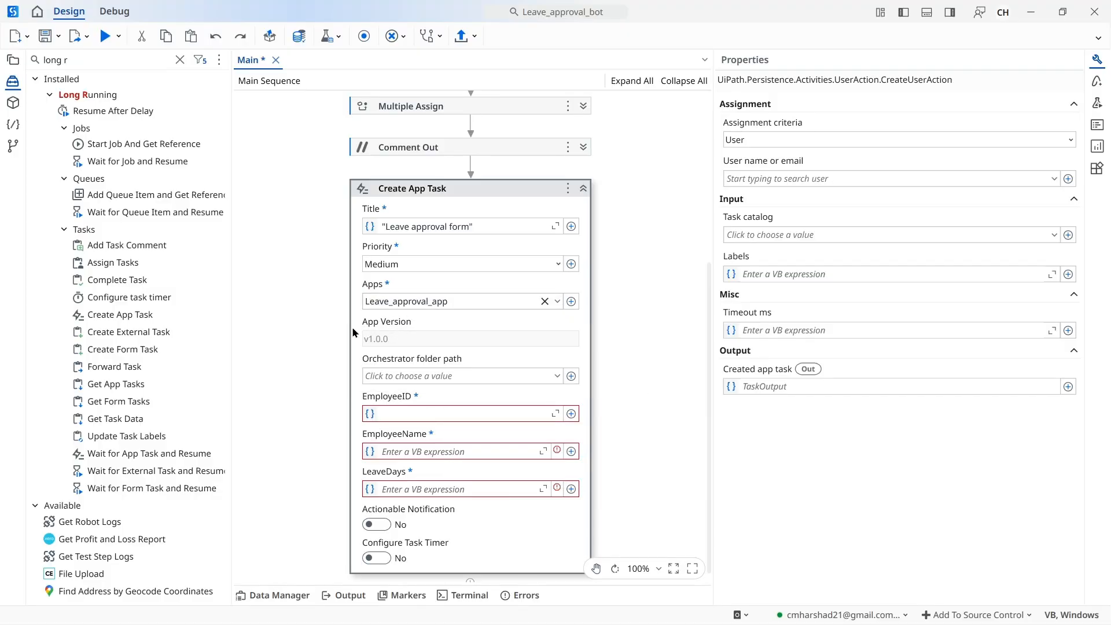
click(635, 398)
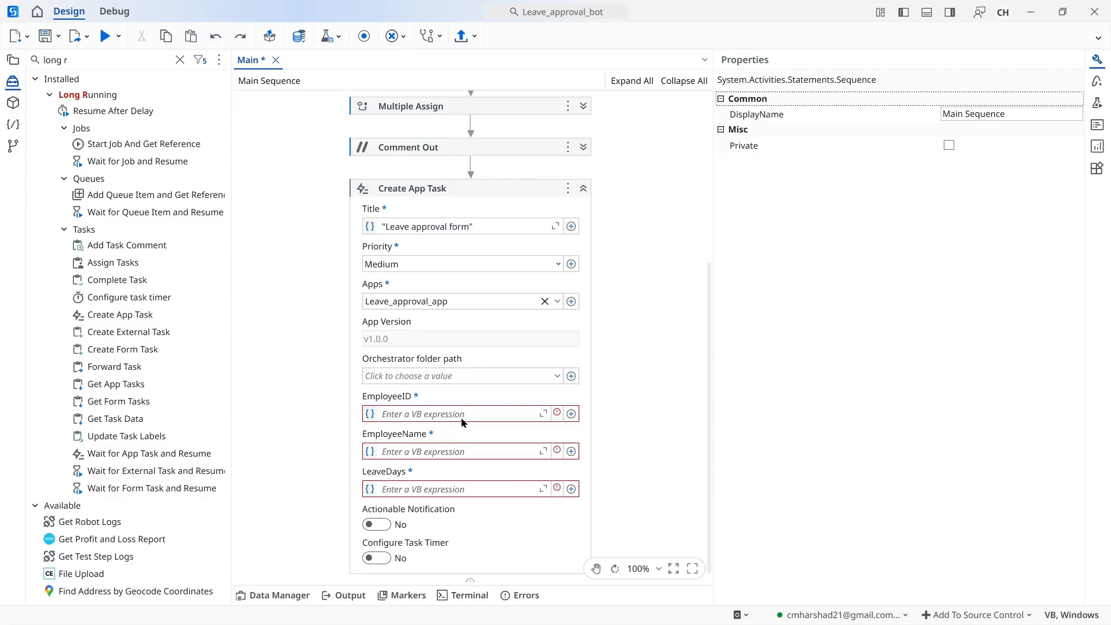
click(491, 377)
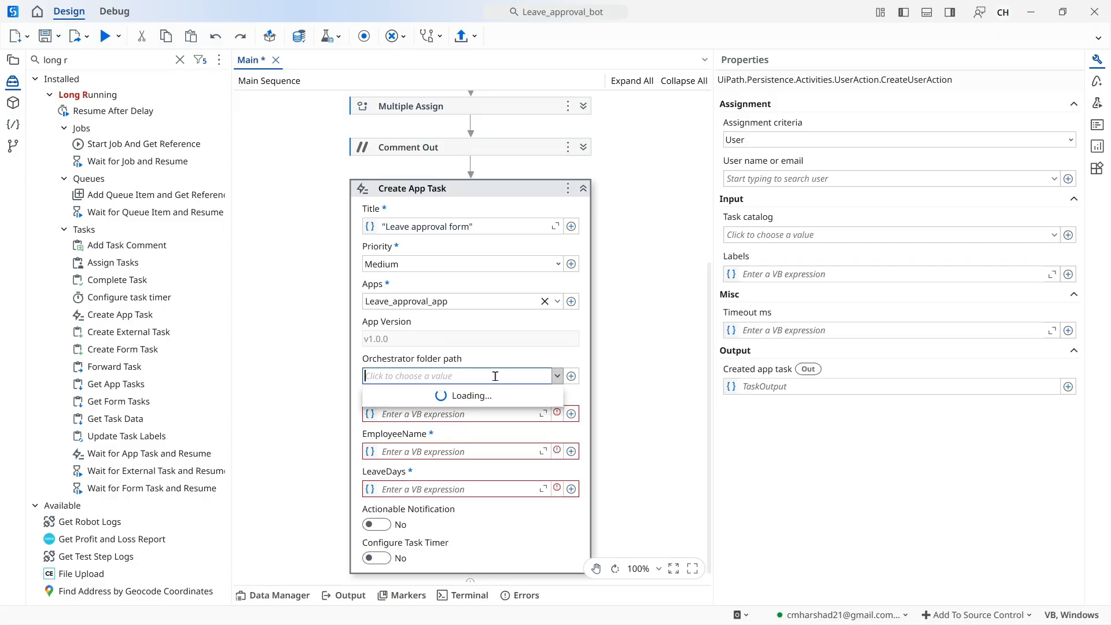
click(391, 418)
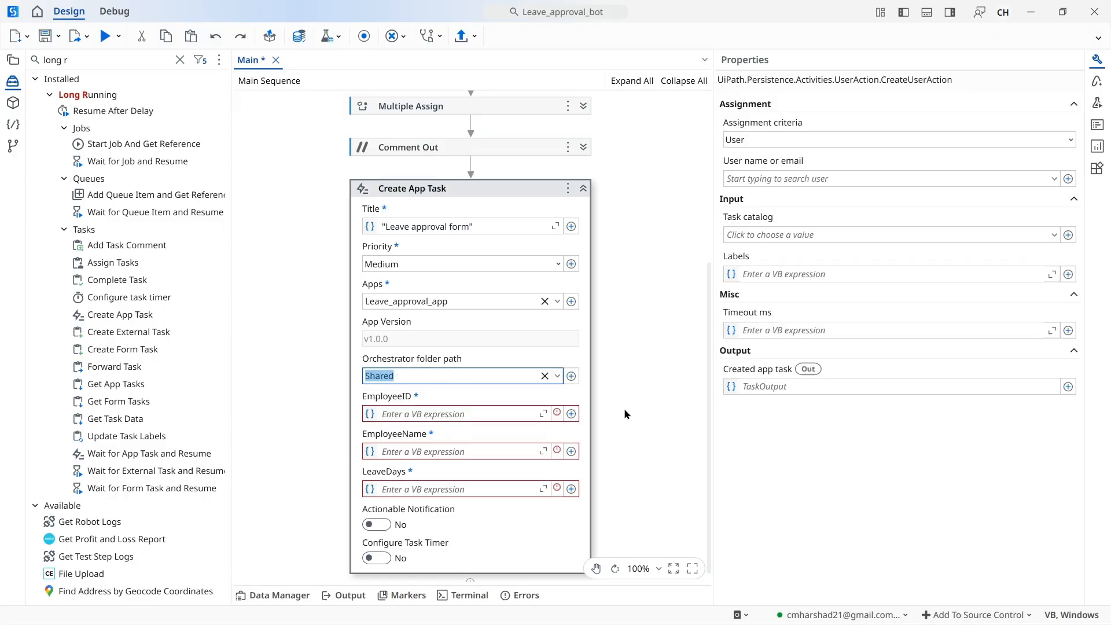
click(627, 413)
- Map the app task inputs: EmployeeID to EmpID, EmployeeName to EmpName and LeaveDays to int_leaveDays
click(453, 415)
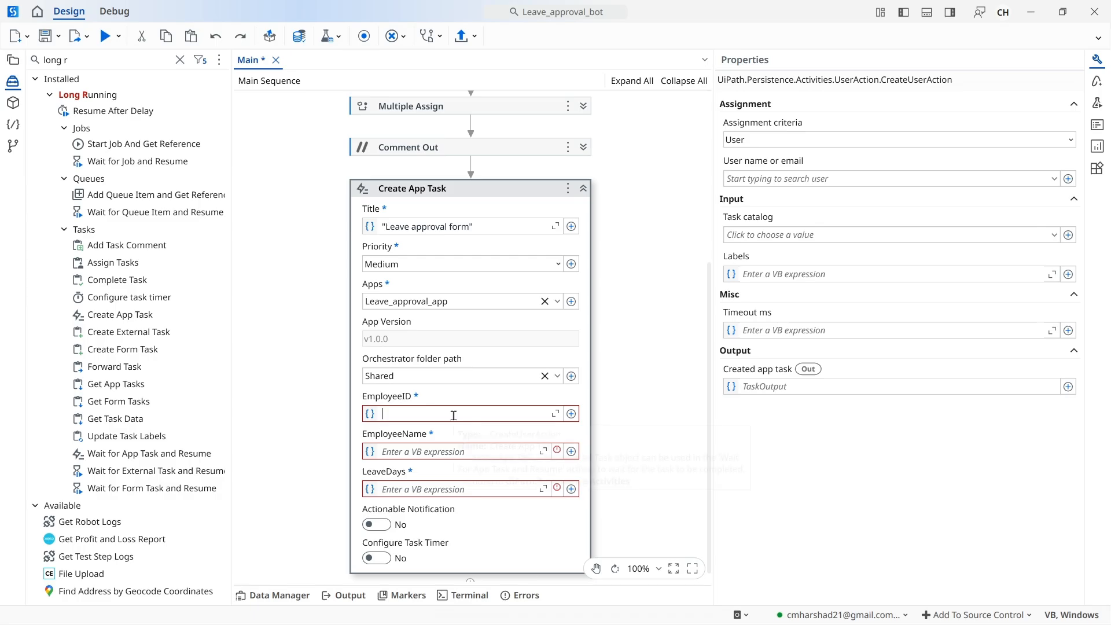
key(ctrl+space)
click(416, 431)
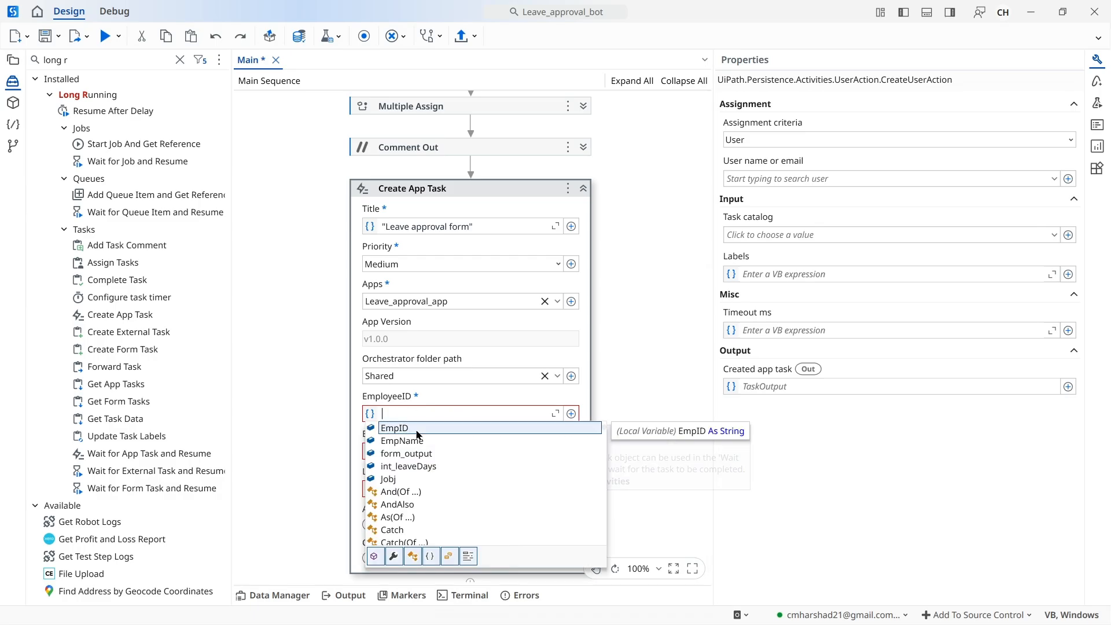
key(Return)
click(434, 453)
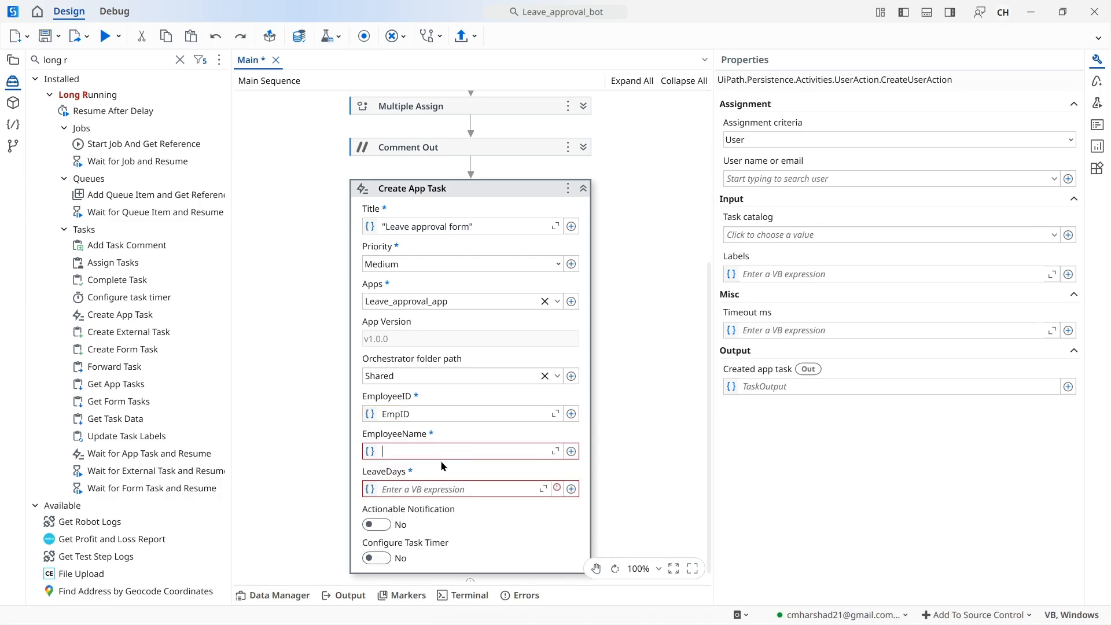
text(LeaveDays)
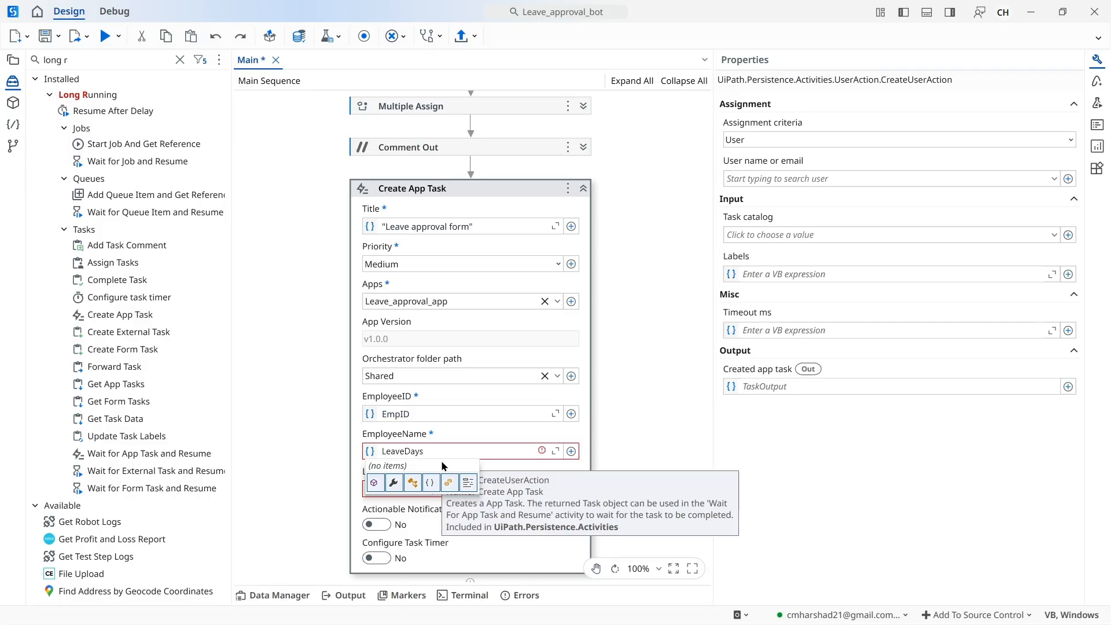
key(ctrl+a)
key(BackSpace)
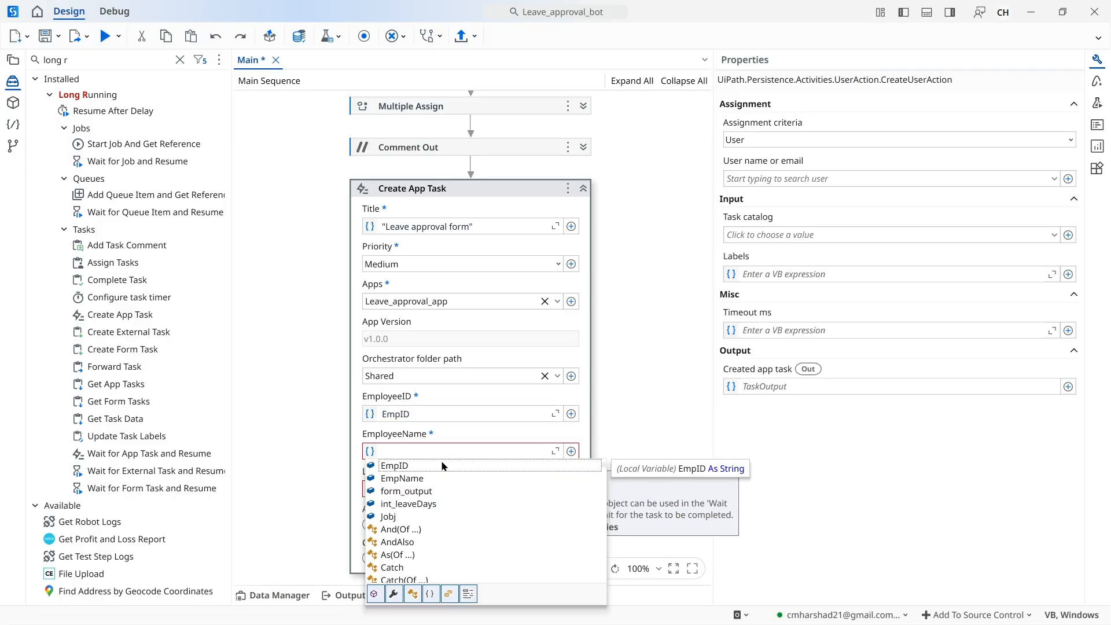
click(415, 480)
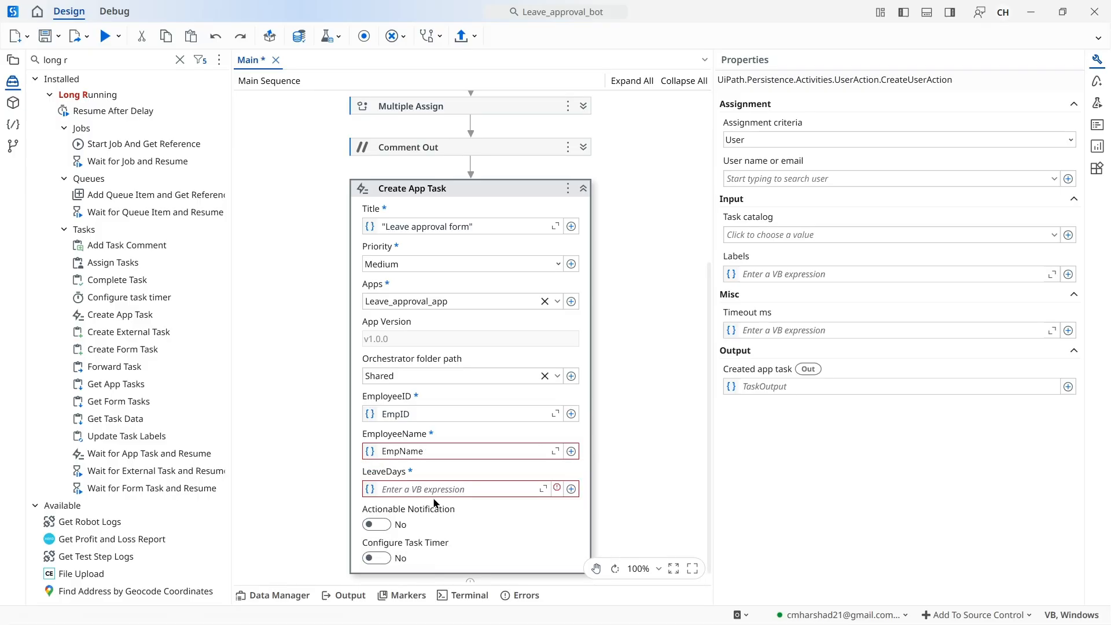
click(436, 494)
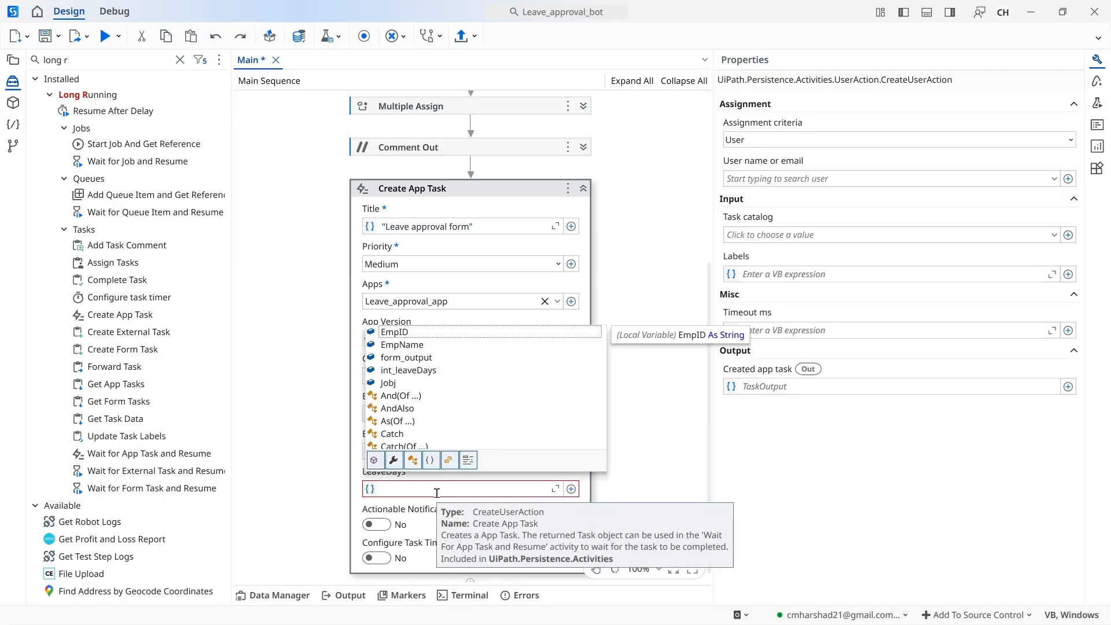
click(431, 370)
click(660, 455)
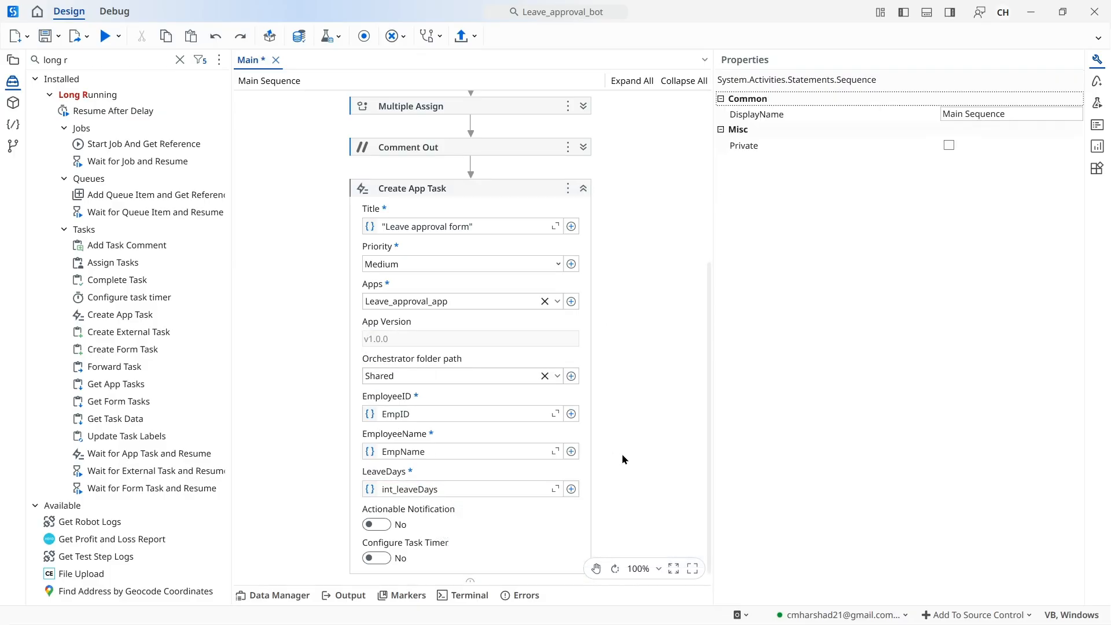
- Create the variable Task_output for the Created app task output of Create App Task and save the workflow
click(407, 182)
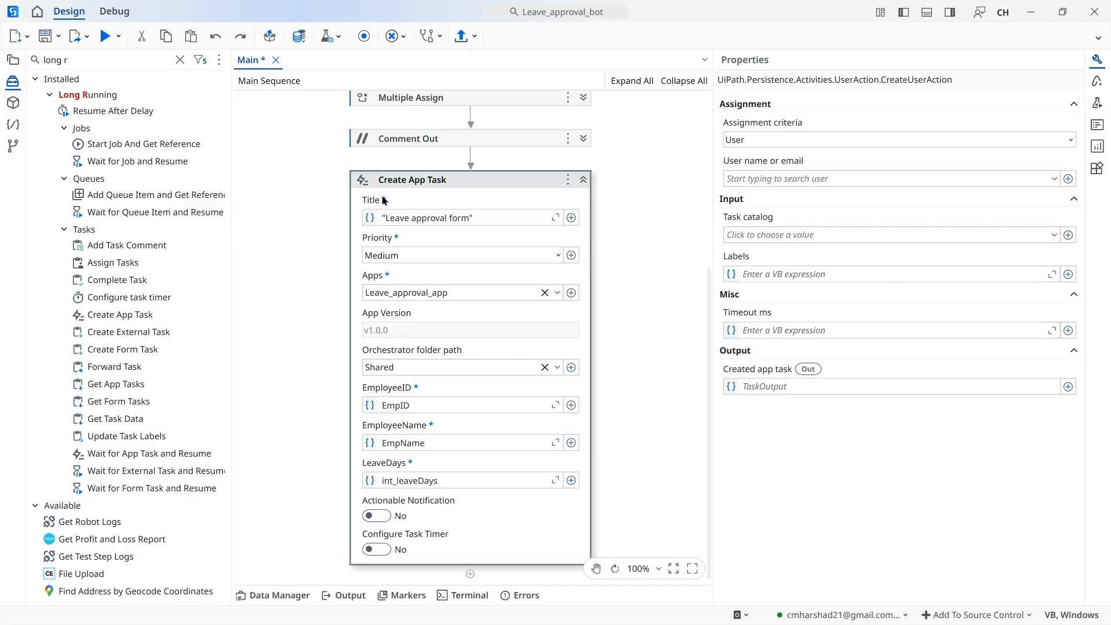
click(795, 387)
key(ctrl+k)
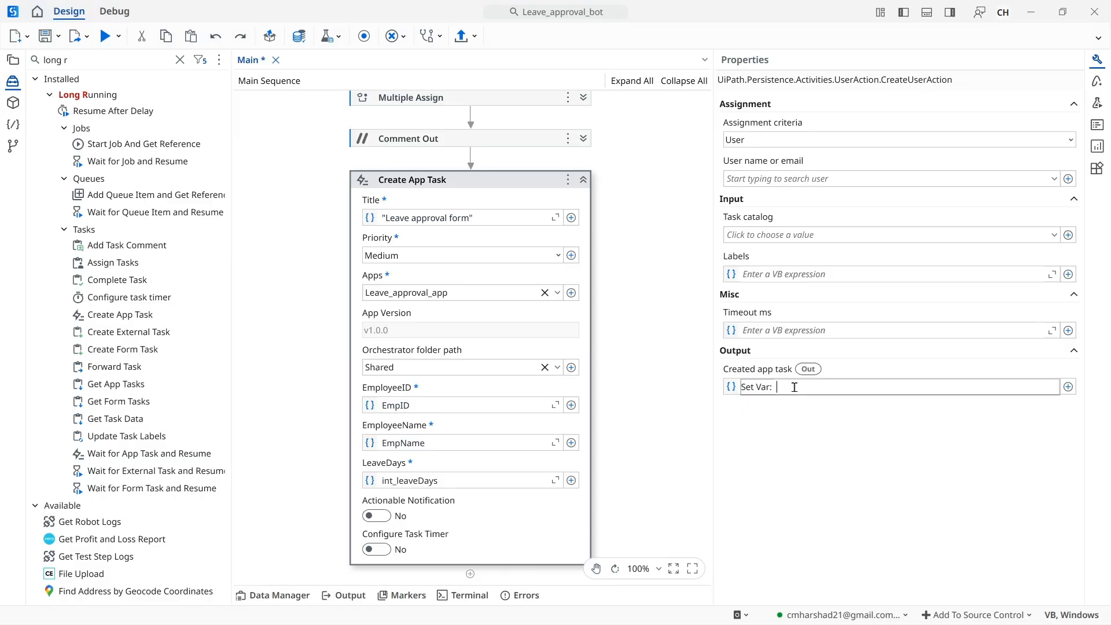
text(Task_output)
key(Return)
key(ctrl+s)
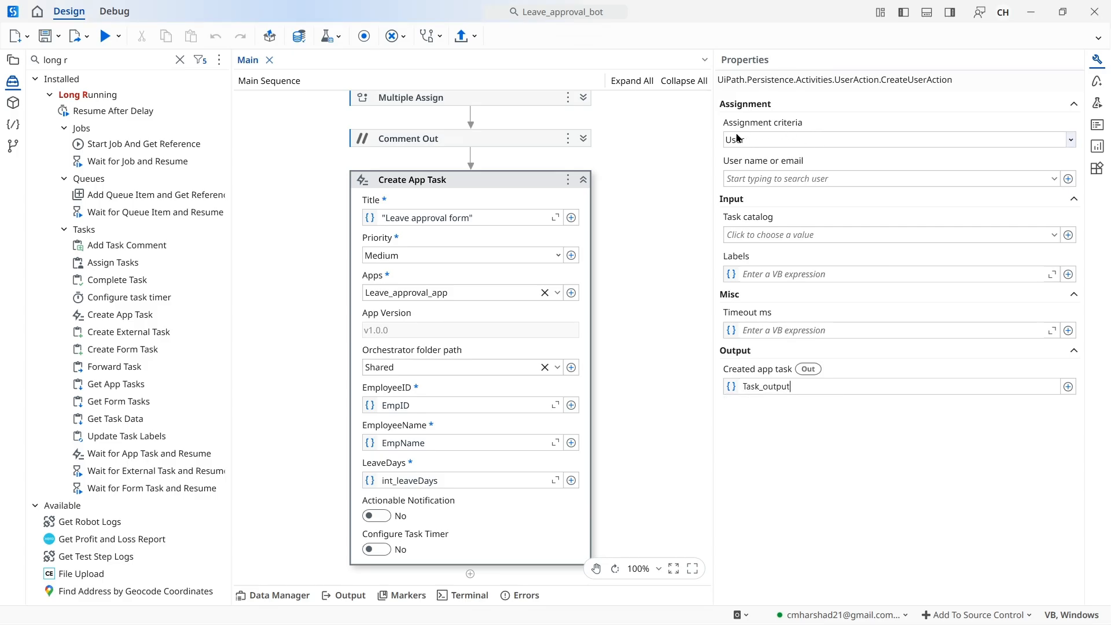
- Choose User as the task's assignment criteria, hide the properties, and collapse the Create App Task activity
click(784, 143)
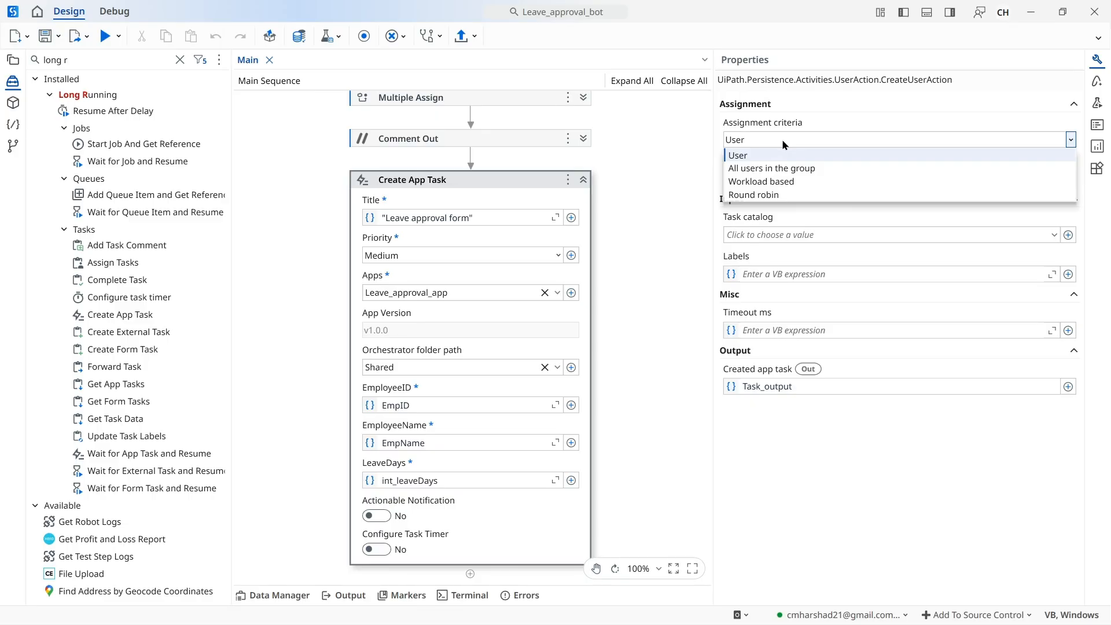
click(754, 157)
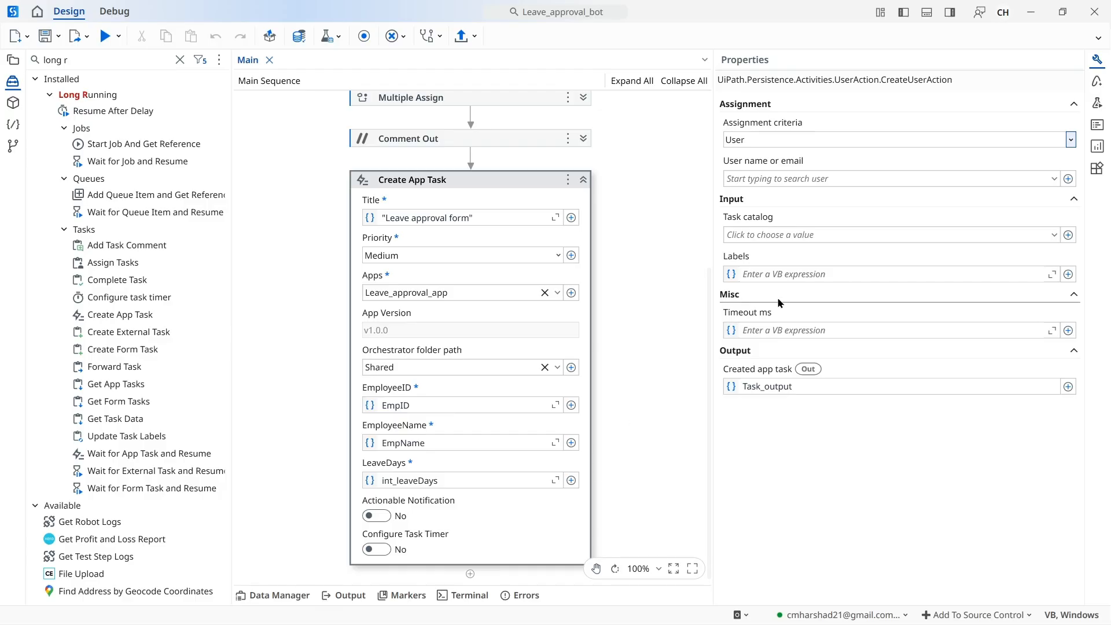
click(1098, 61)
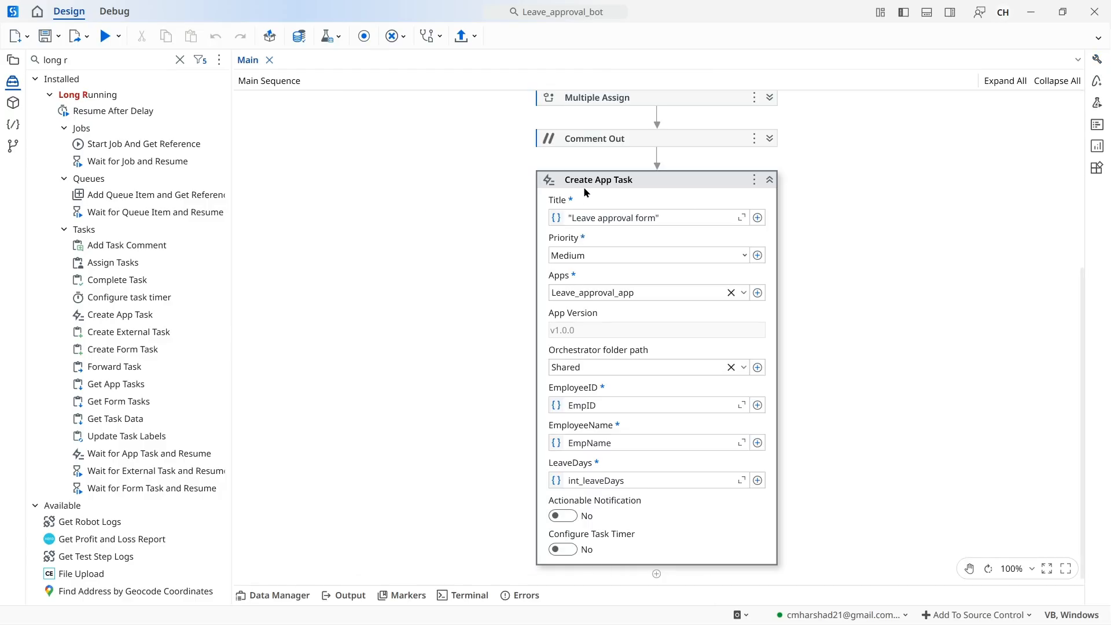
scroll(797, 267, up, 1)
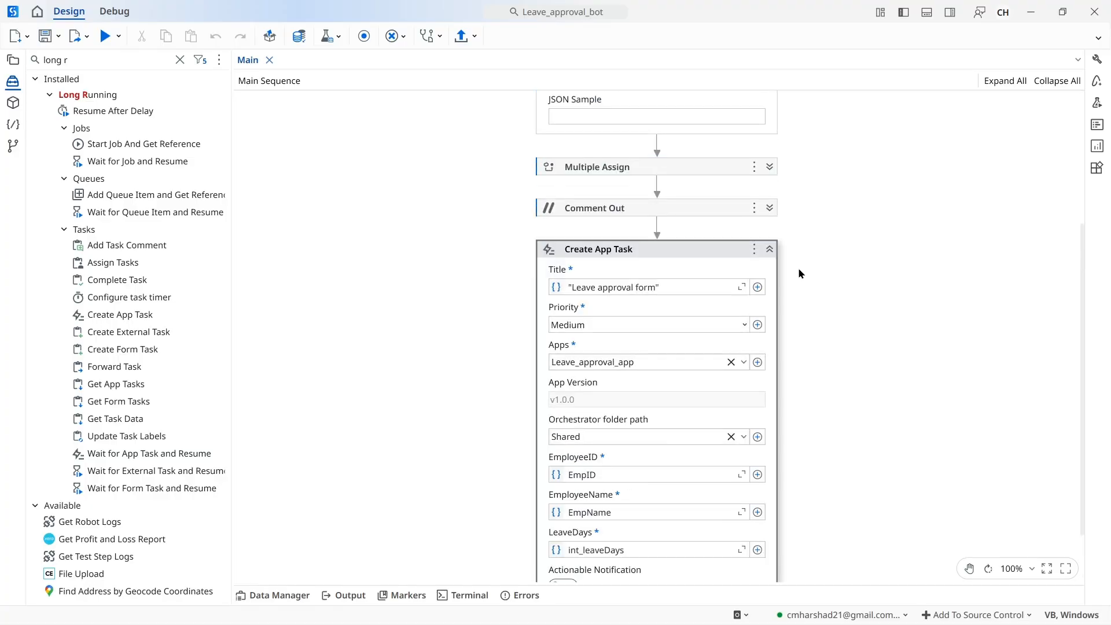
scroll(797, 267, down, 1)
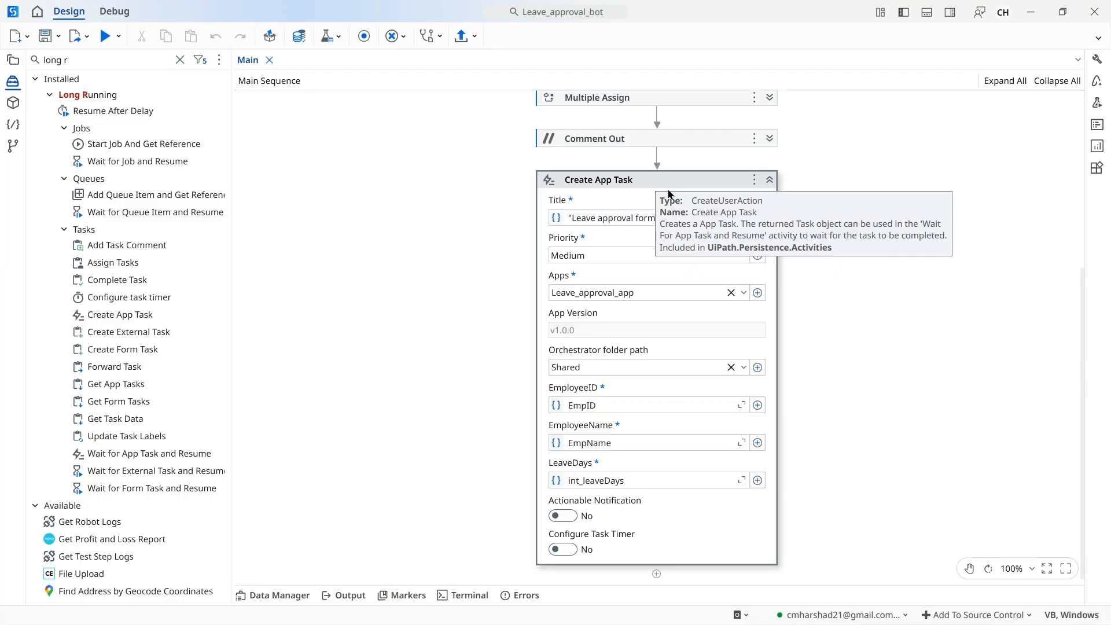
click(769, 181)
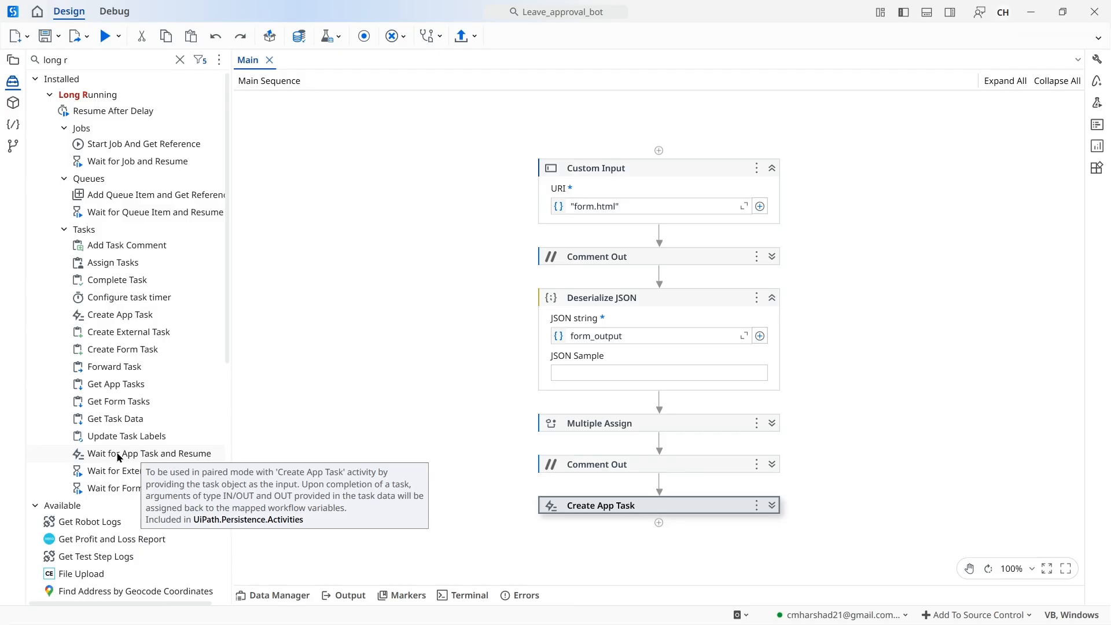
- Add a Wait for App Task and Resume activity after Create App Task and set its created app task to Task_output
drag(116, 456, 662, 524)
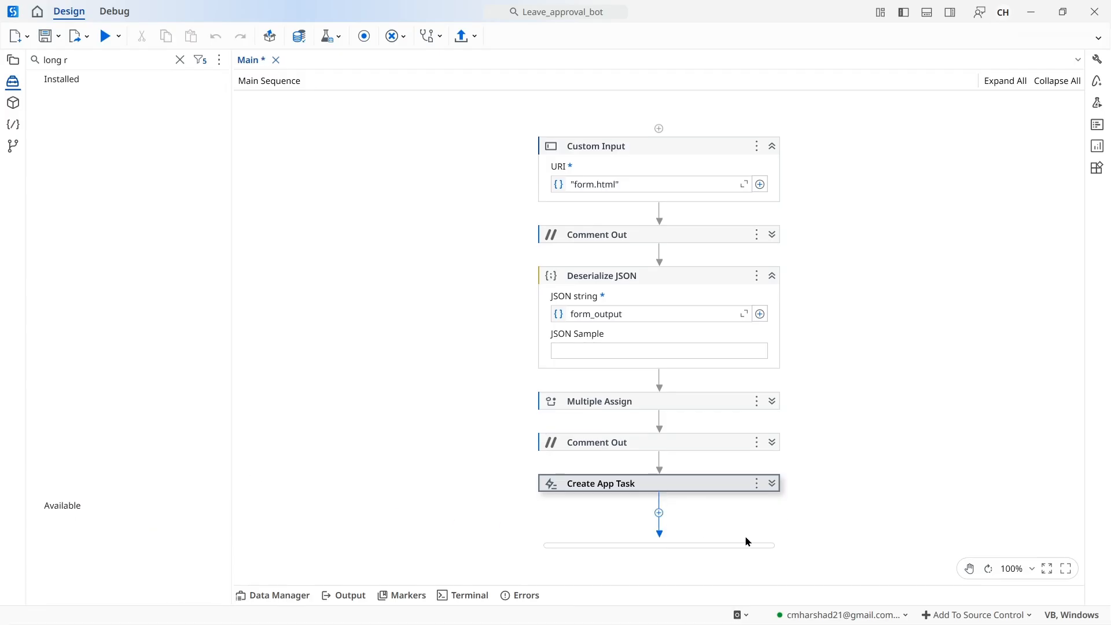
click(640, 540)
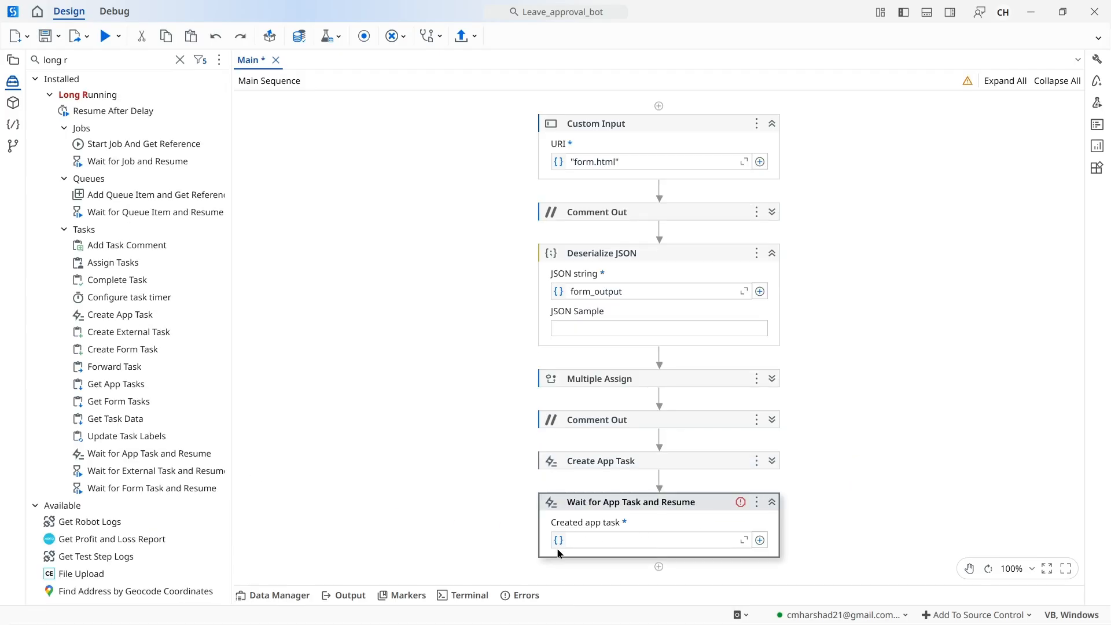
click(273, 596)
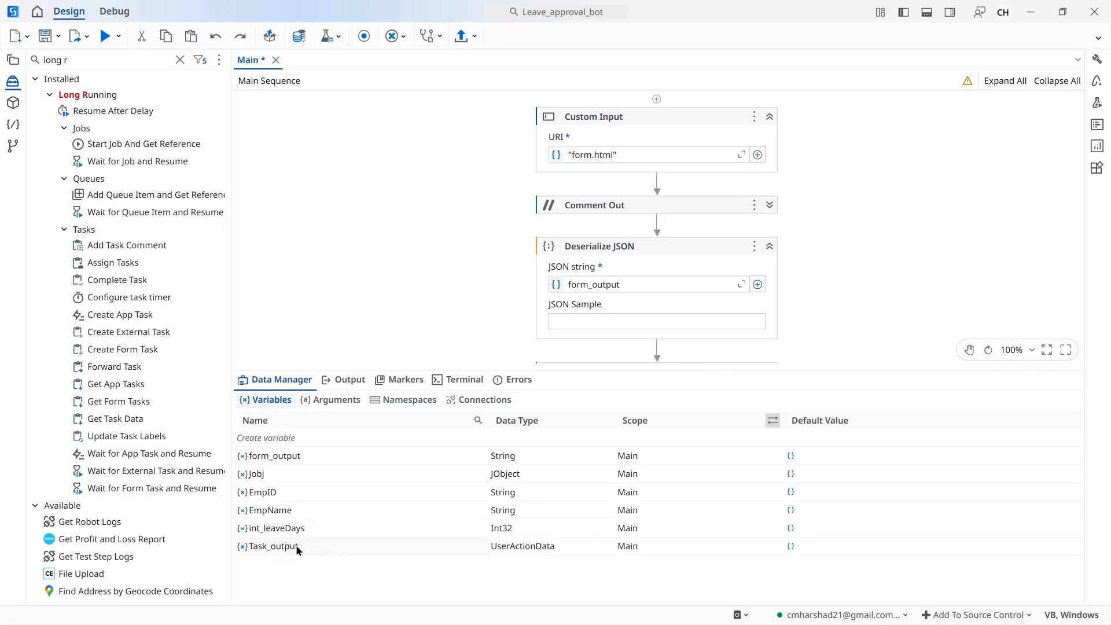
click(270, 382)
click(620, 540)
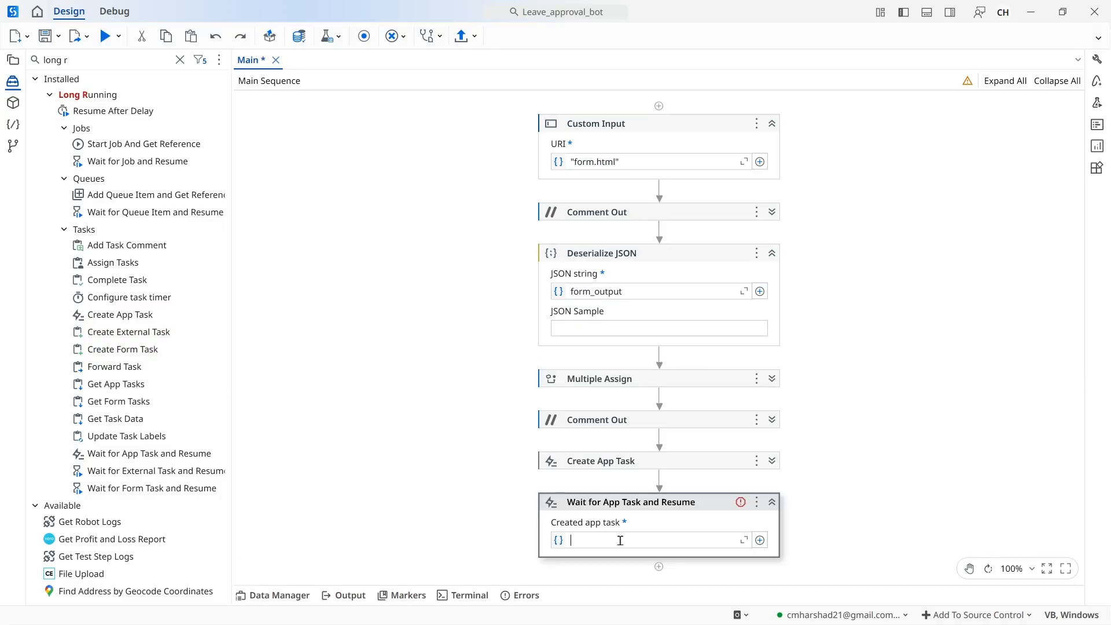
text(TTA)
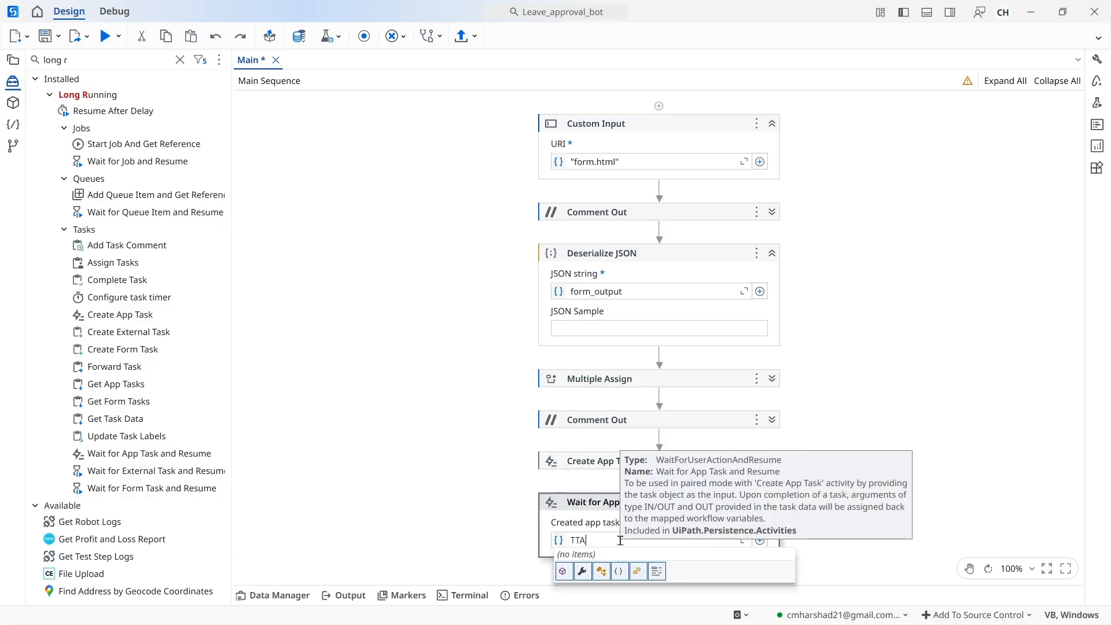
key(BackSpace)
text(as)
key(Return)
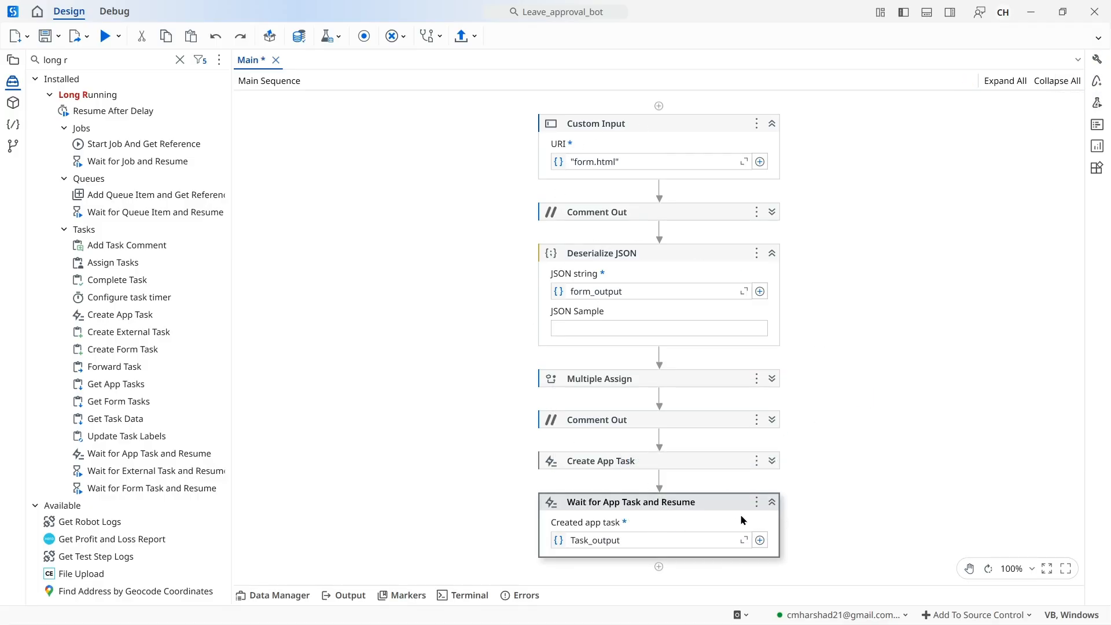
- Create the variable Action_taken for the Action taken output of Wait for App Task and Resume
click(1097, 59)
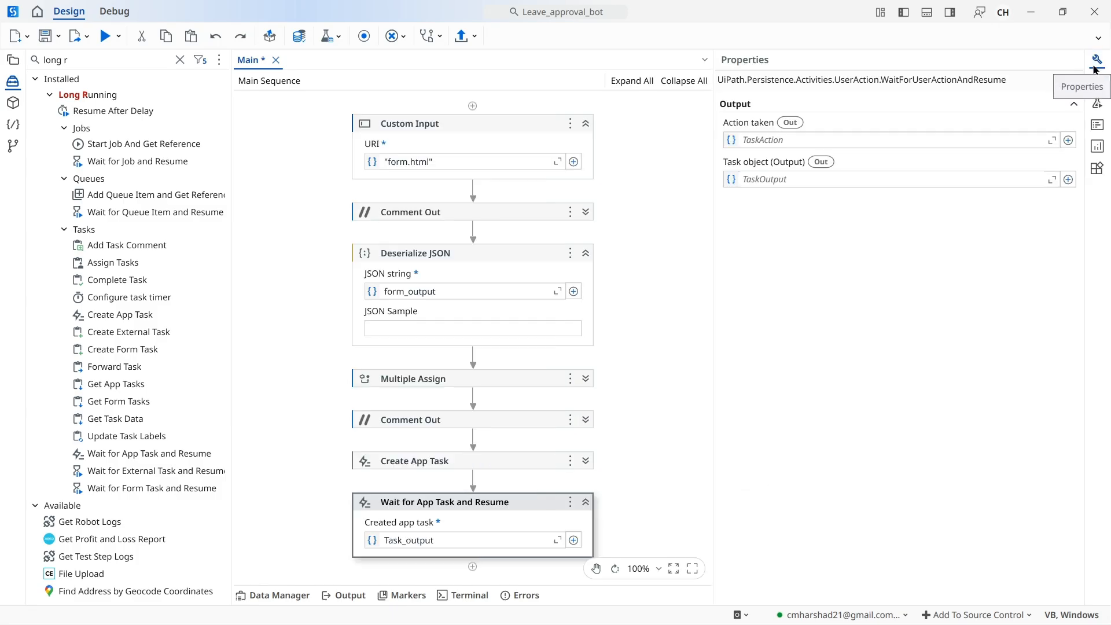
click(791, 139)
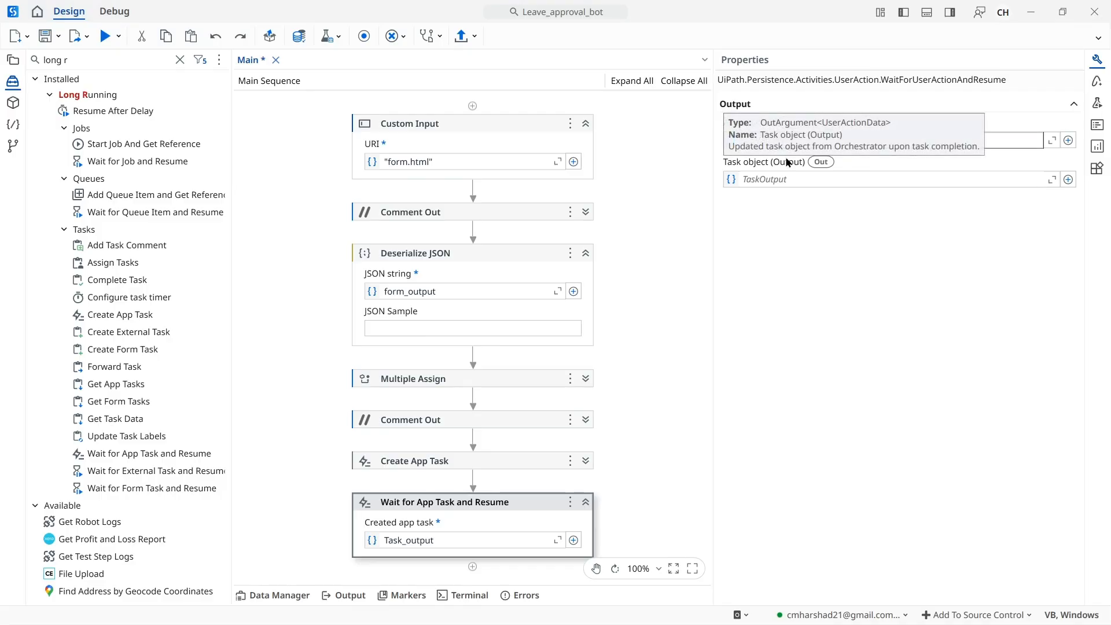
click(757, 277)
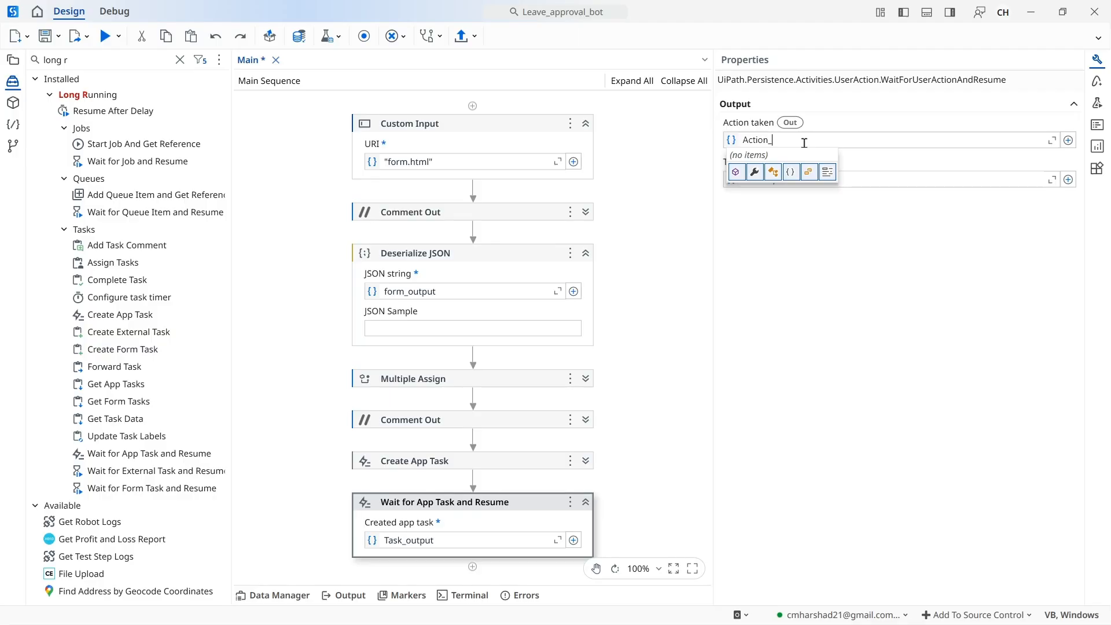
key(BackSpace)
key(BackSpace)
key(BackSpace)
key(BackSpace)
key(BackSpace)
key(BackSpace)
key(BackSpace)
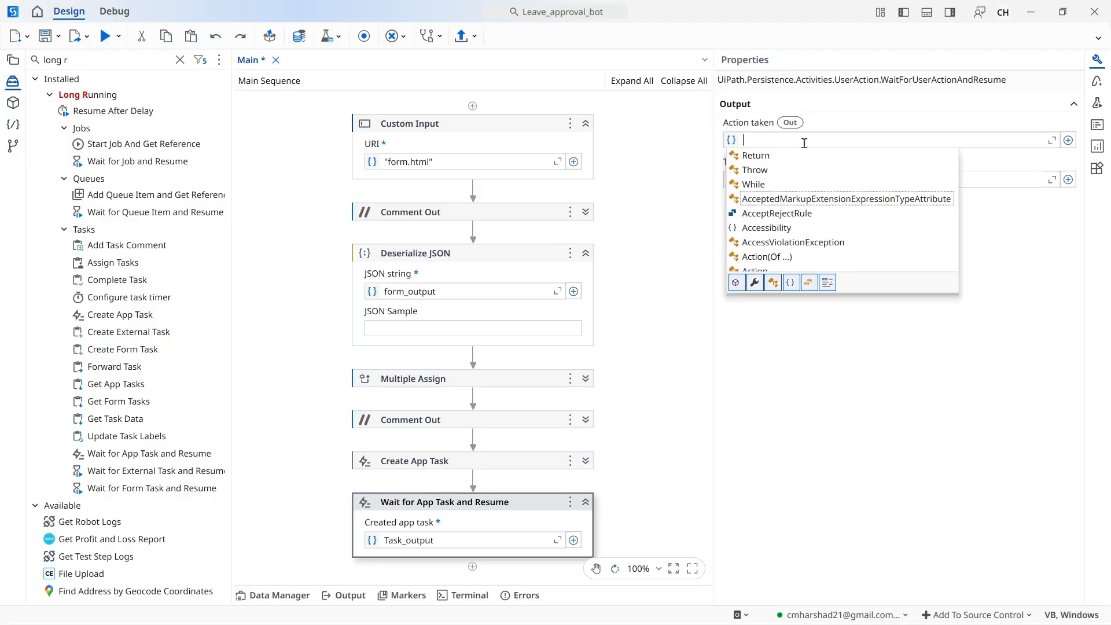
text(Action_taken)
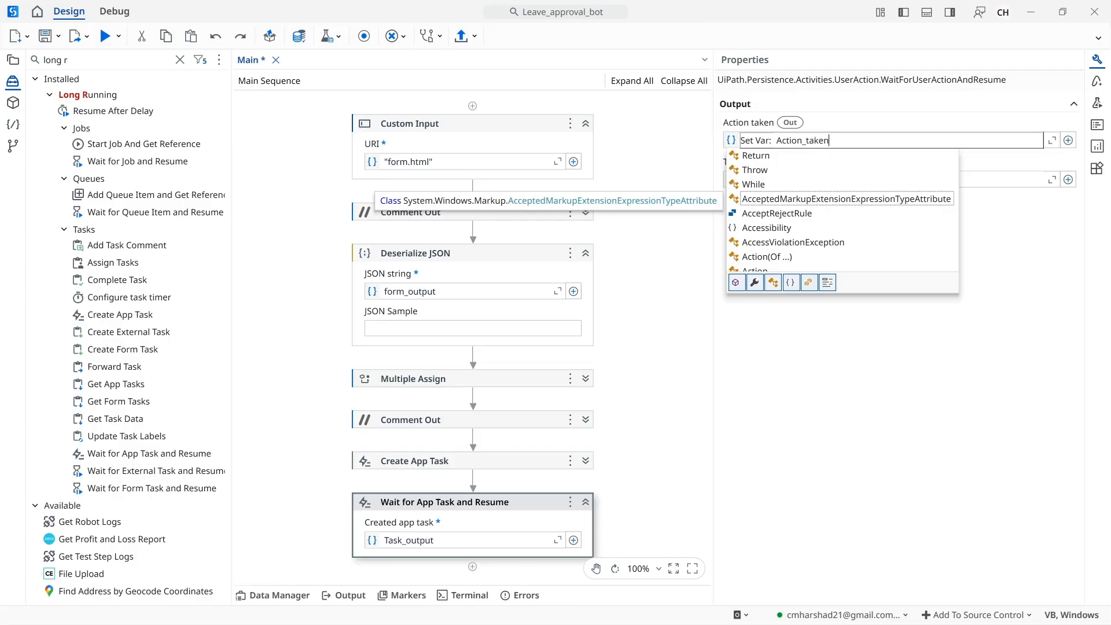
click(884, 471)
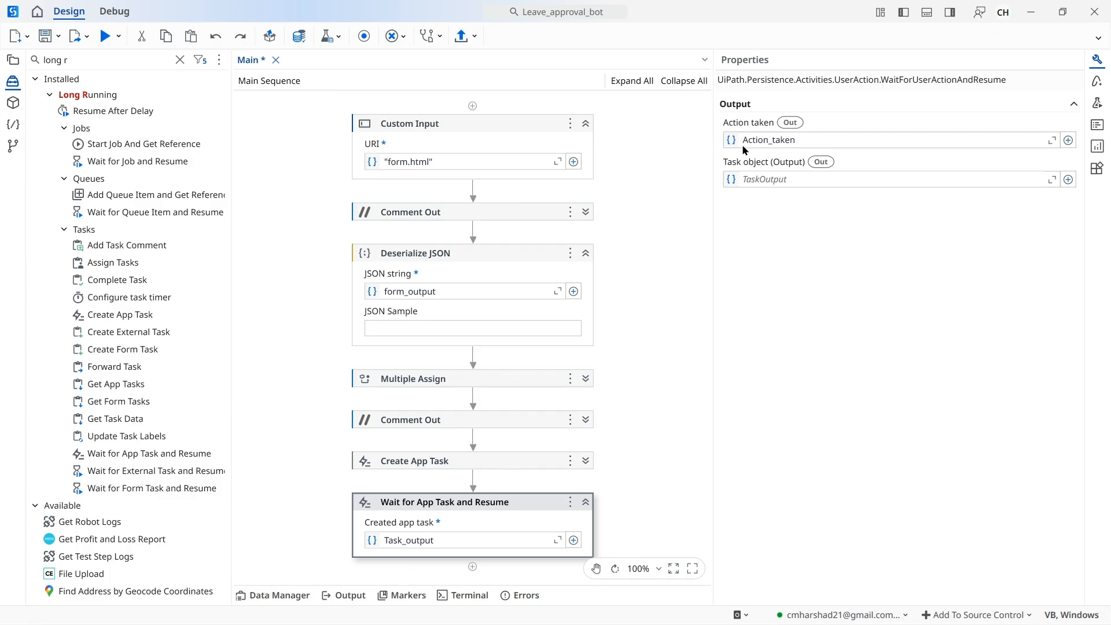
click(1097, 60)
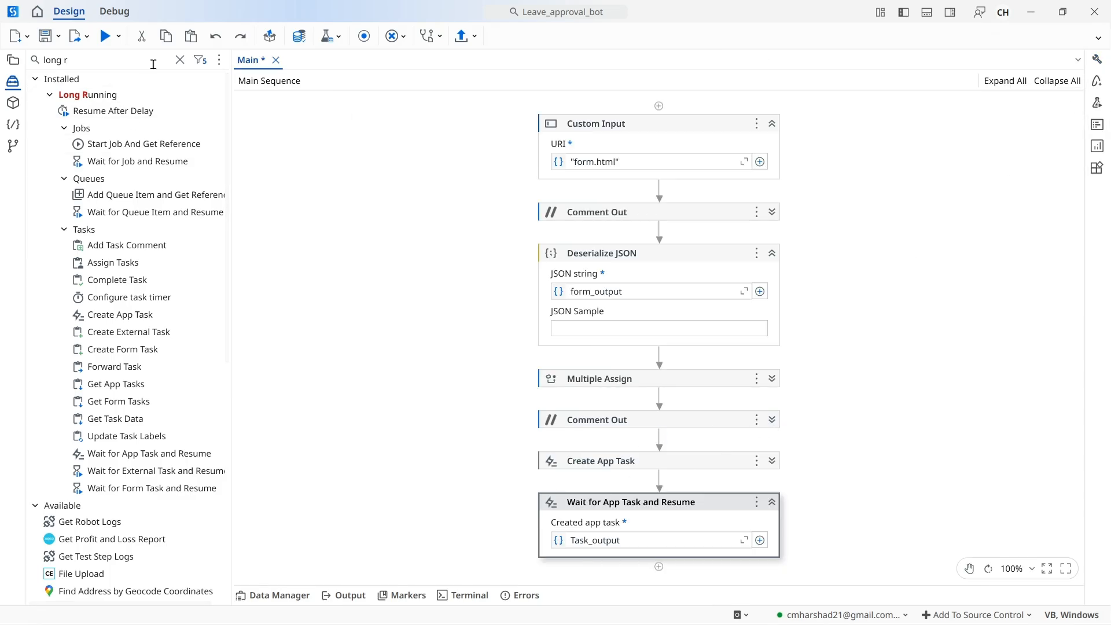
- Find the Log Message activity and add it after Wait for App Task and Resume
click(180, 60)
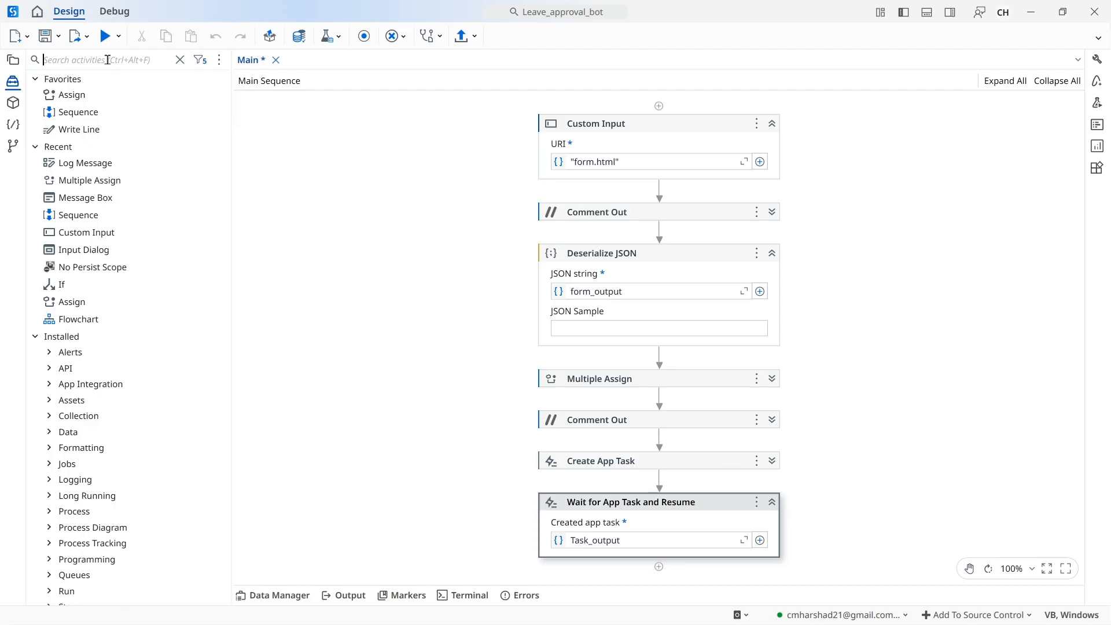
text(log)
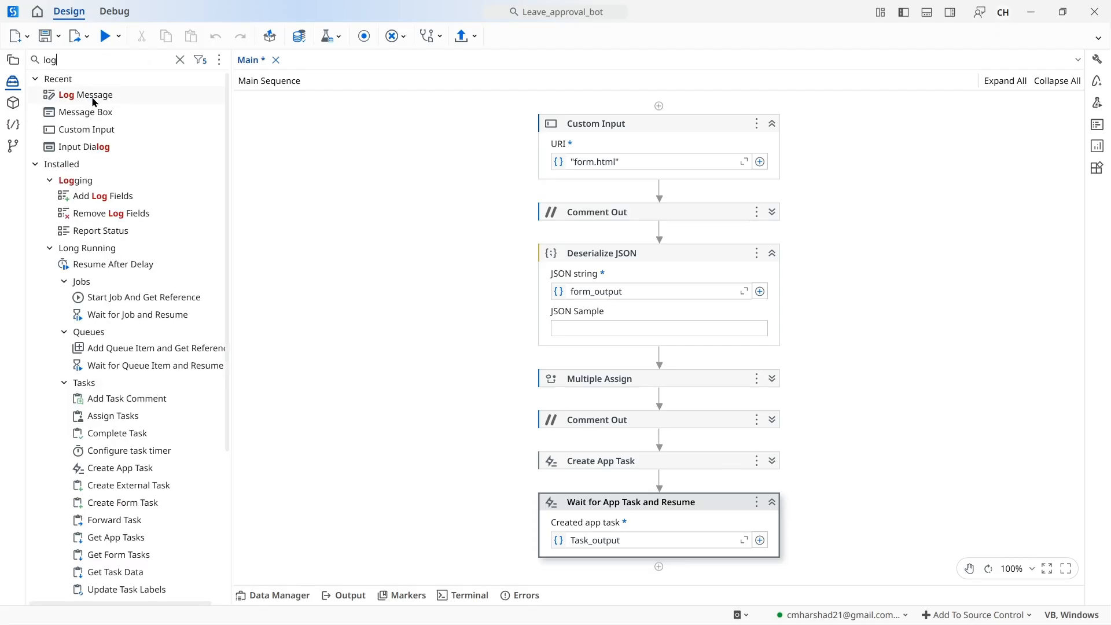
drag(92, 95, 658, 571)
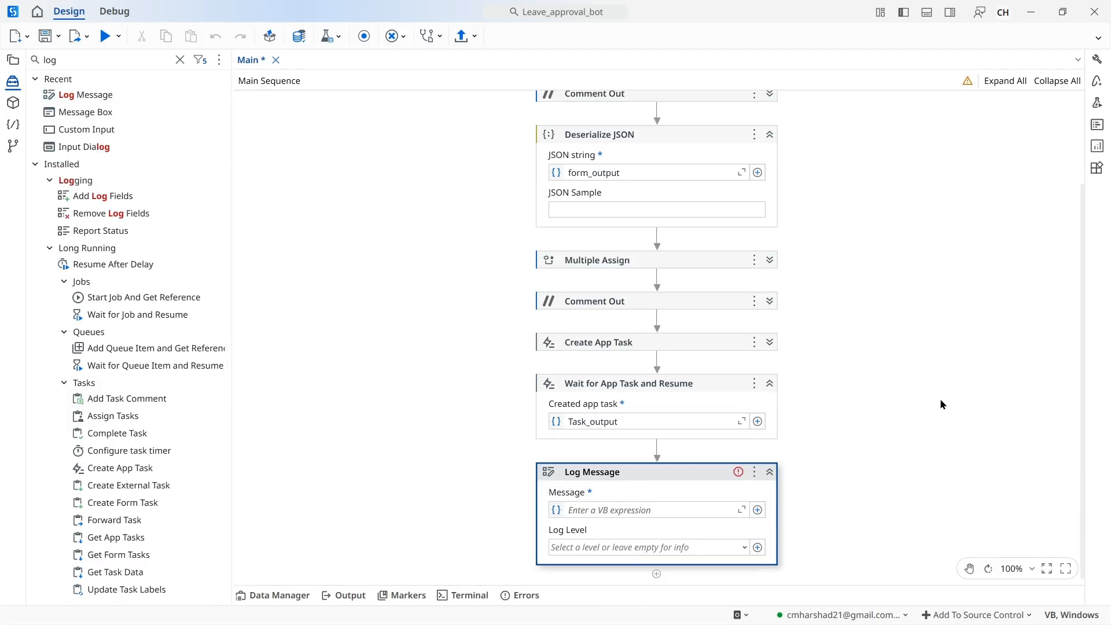
- Delete the unused variable Action_ from the workflow's variables
click(272, 596)
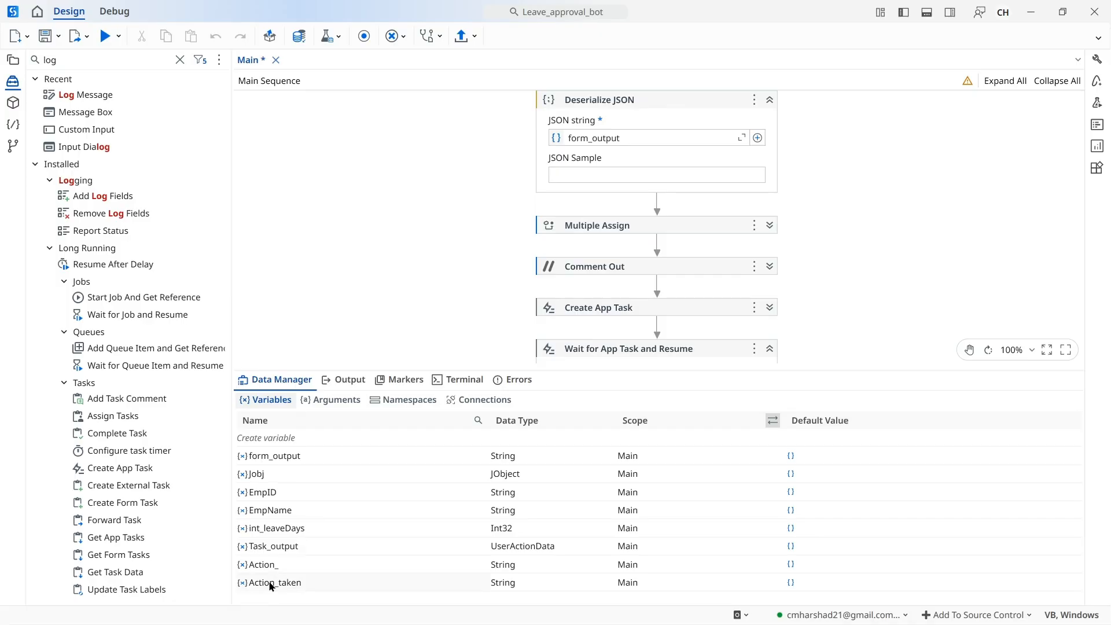
click(425, 567)
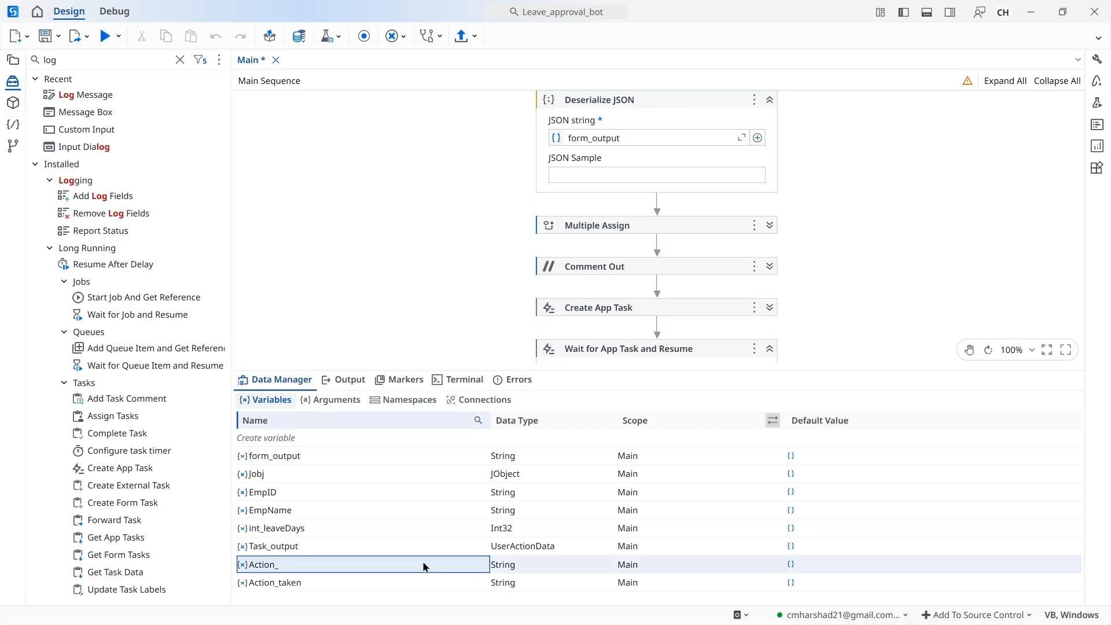
right_click(425, 567)
click(443, 480)
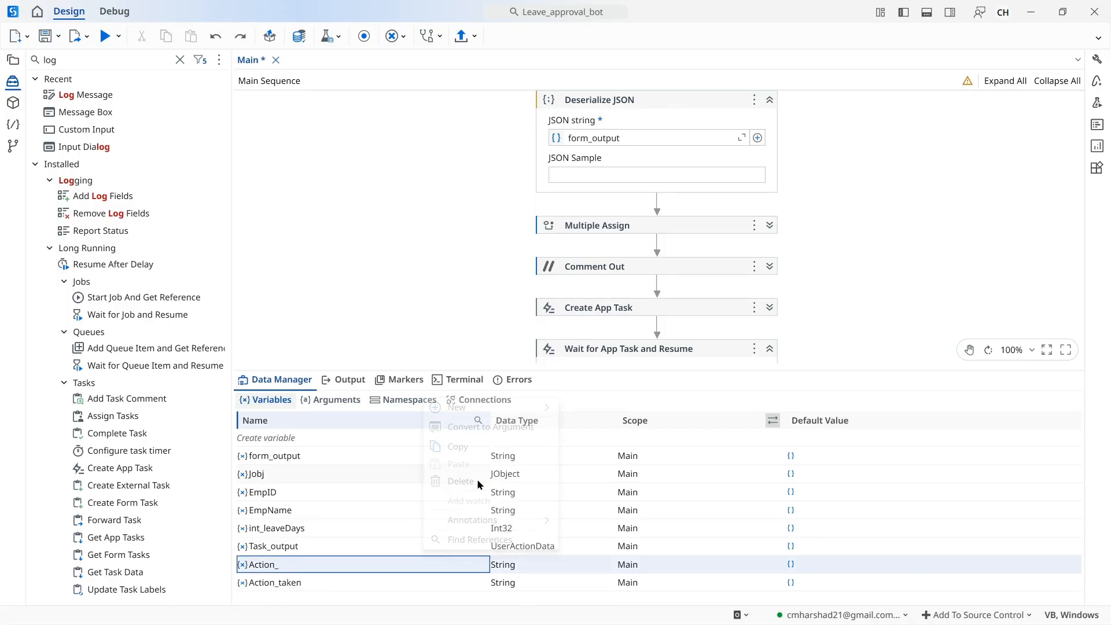
click(283, 381)
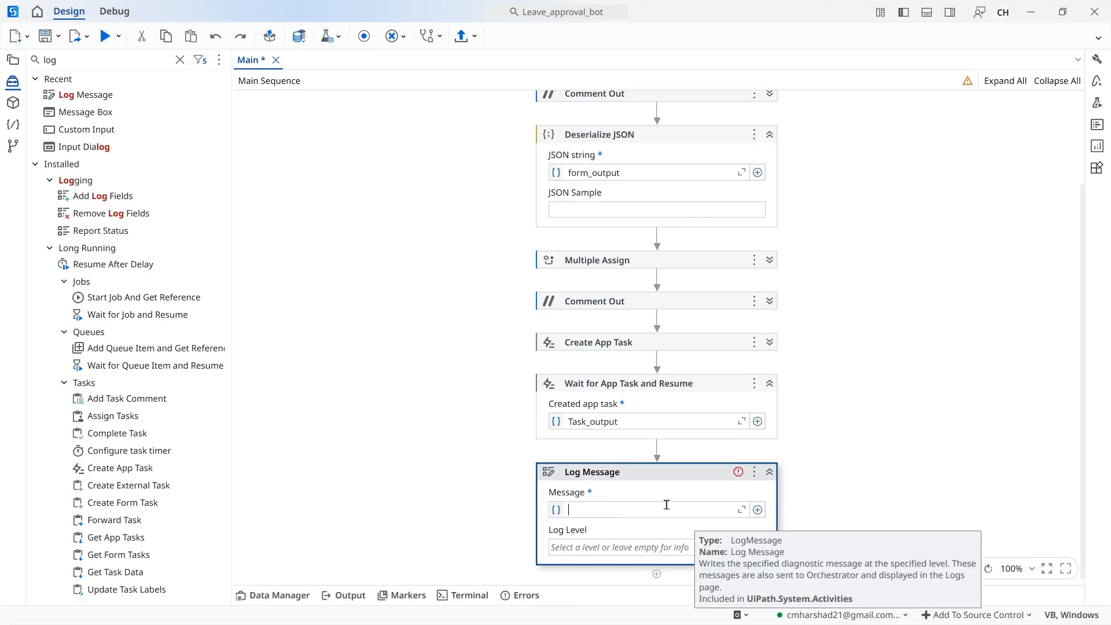
- Open the Log Message's message in the expression editor and begin the interpolated string $"Hi, {}"
click(741, 509)
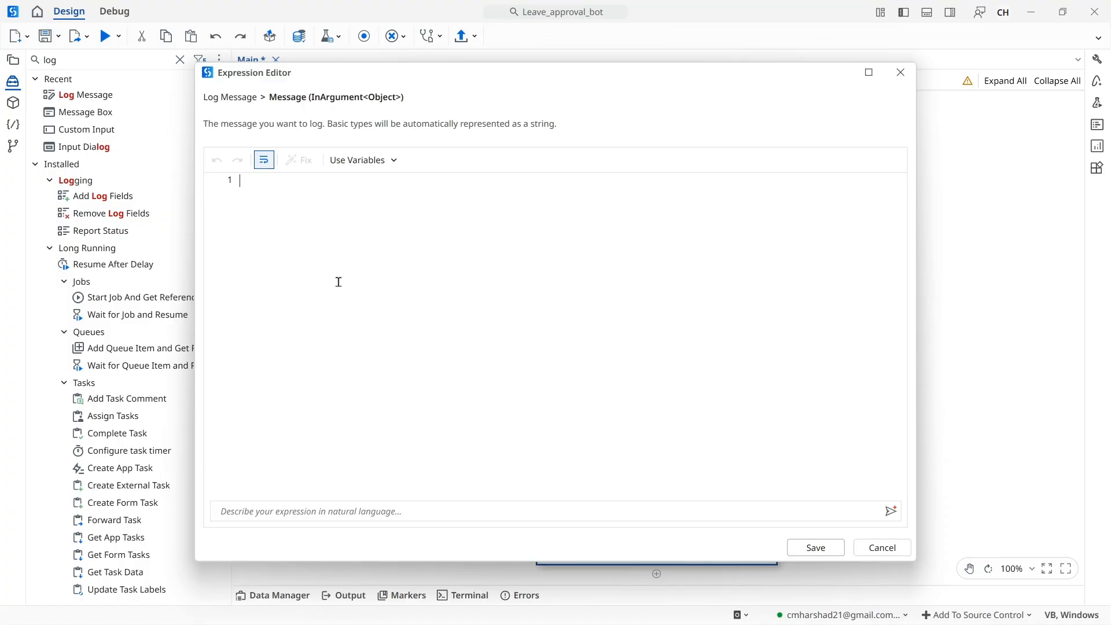
text($")
text(Hi, {)
click(380, 162)
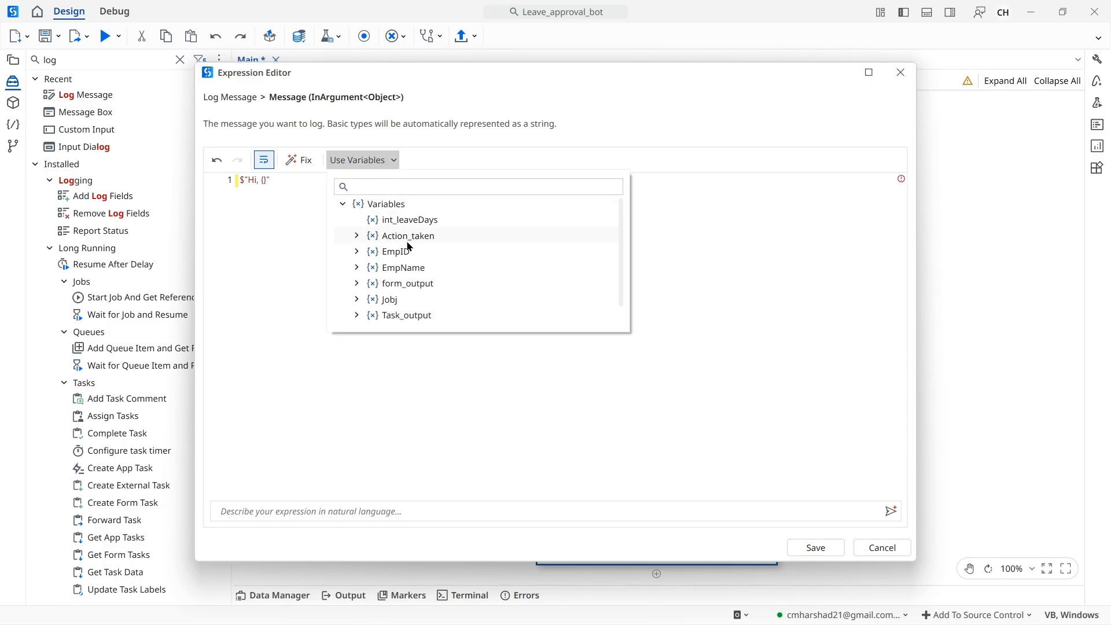
click(420, 276)
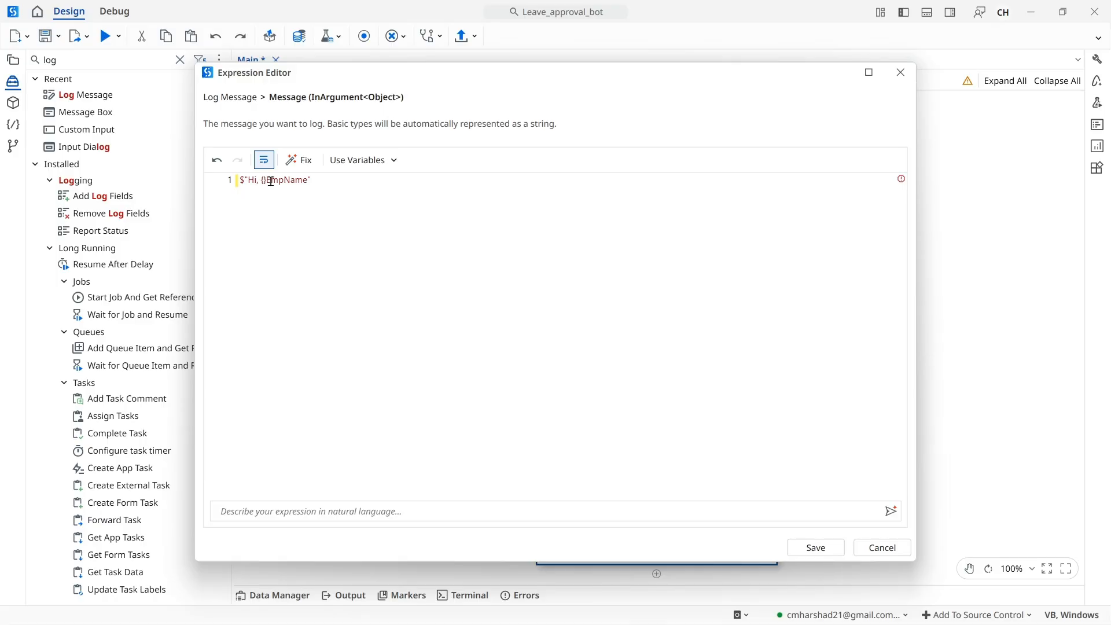
drag(270, 181, 308, 181)
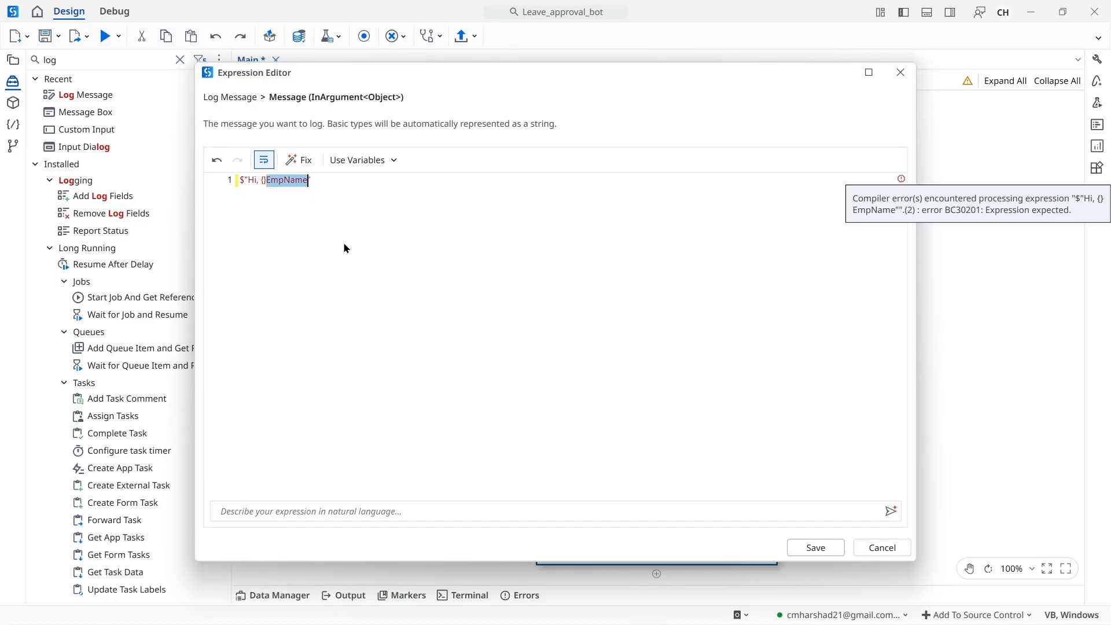
key(BackSpace)
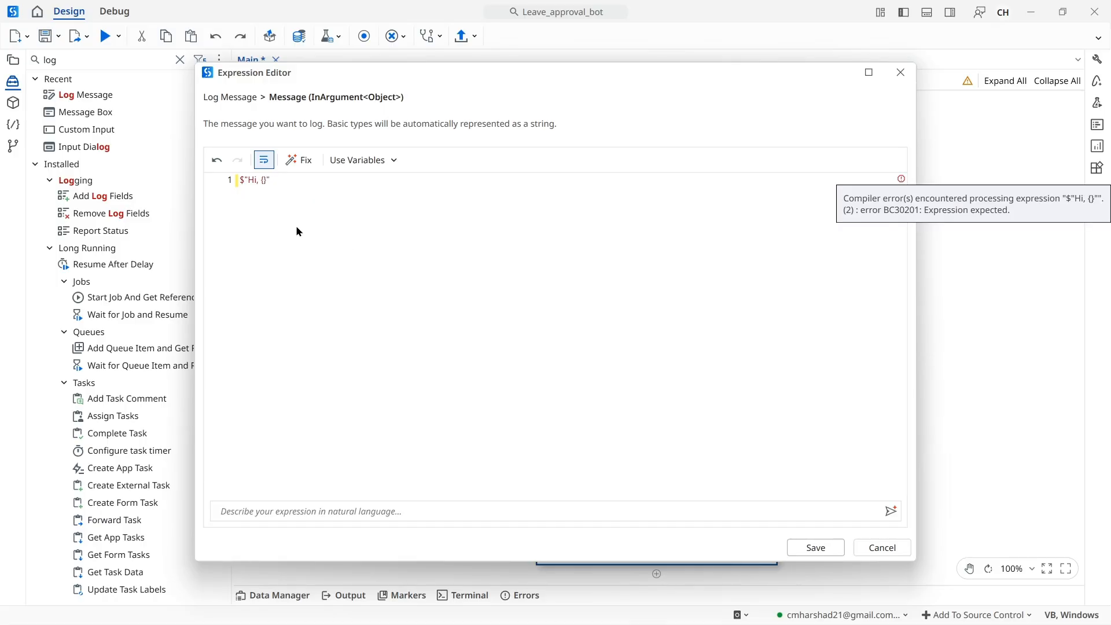
- Complete the message expression as $"Hi, {EmpName}, Your leave has been {Action_taken}ed." and save both the expression and the workflow
text(EmpName)
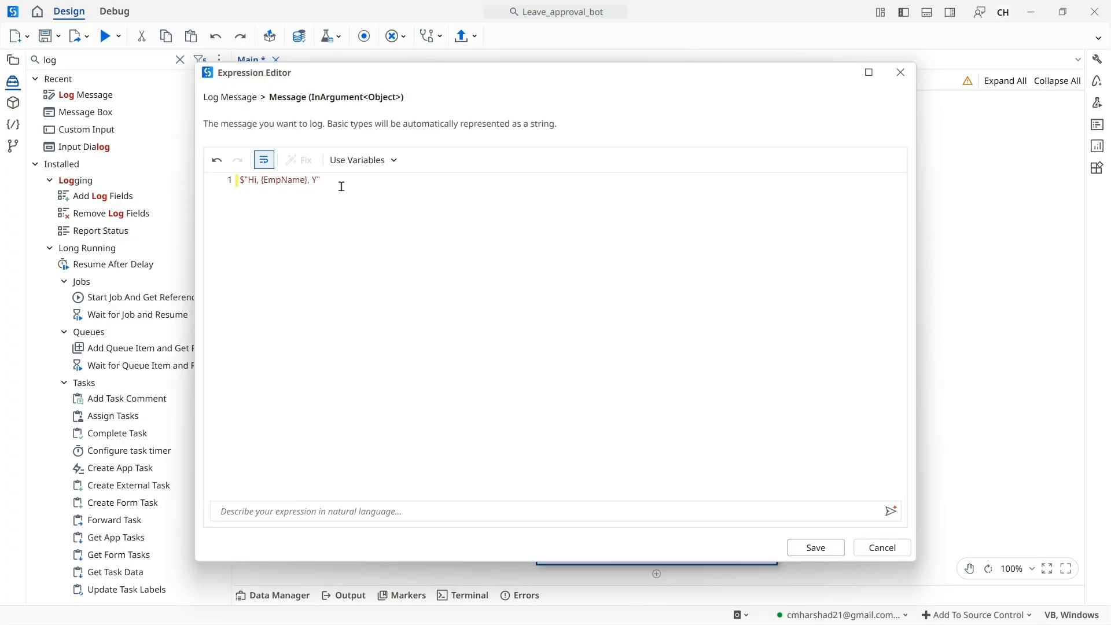
text(, Your leave has been {)
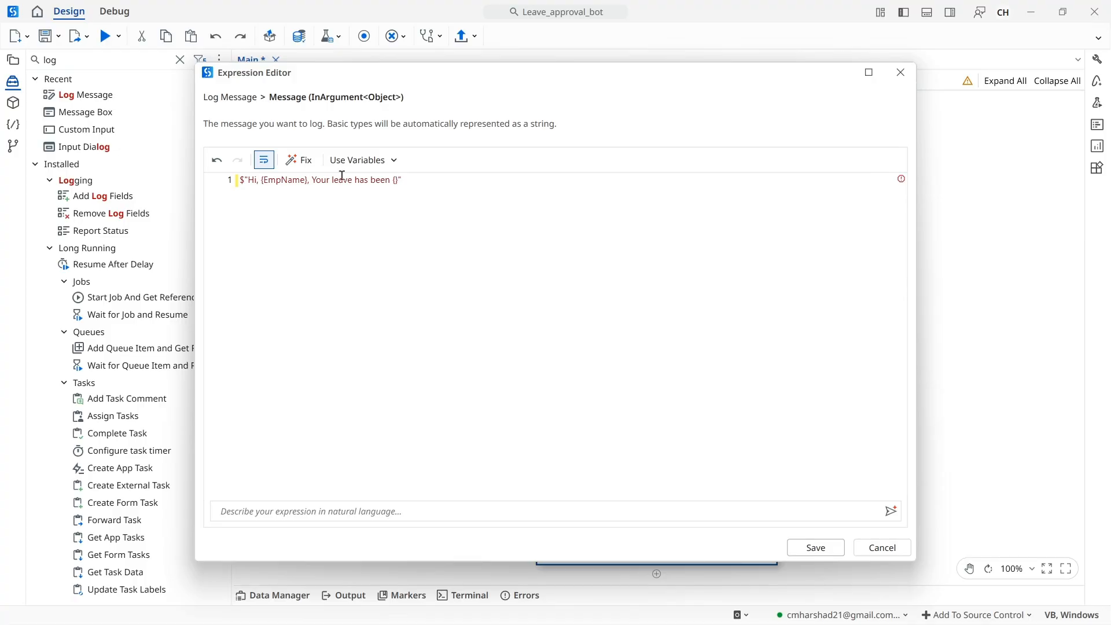
click(353, 162)
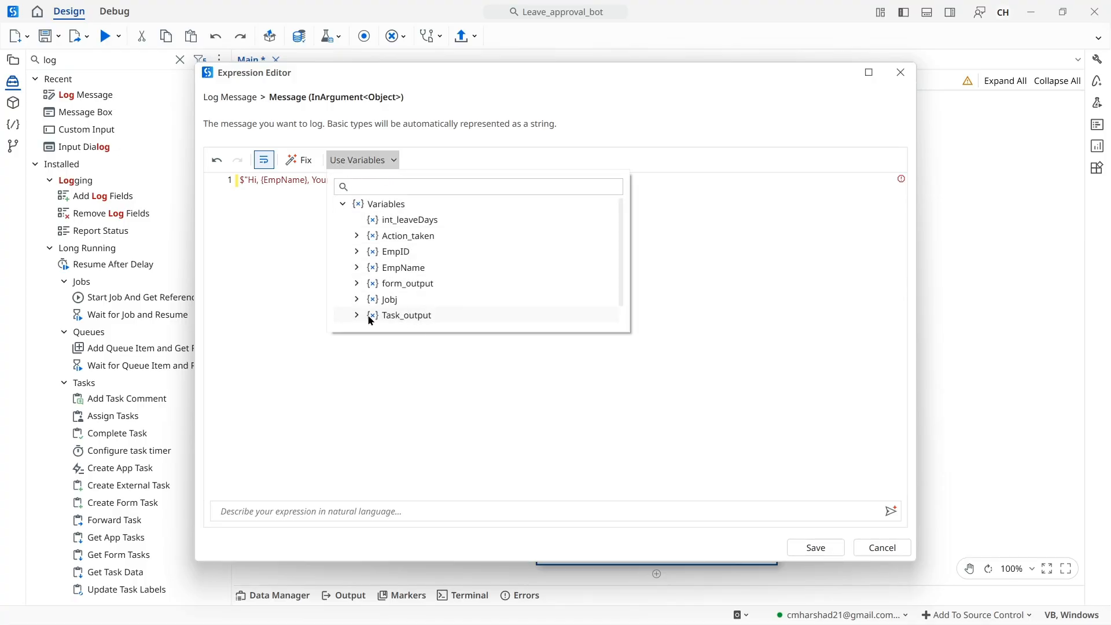
click(393, 238)
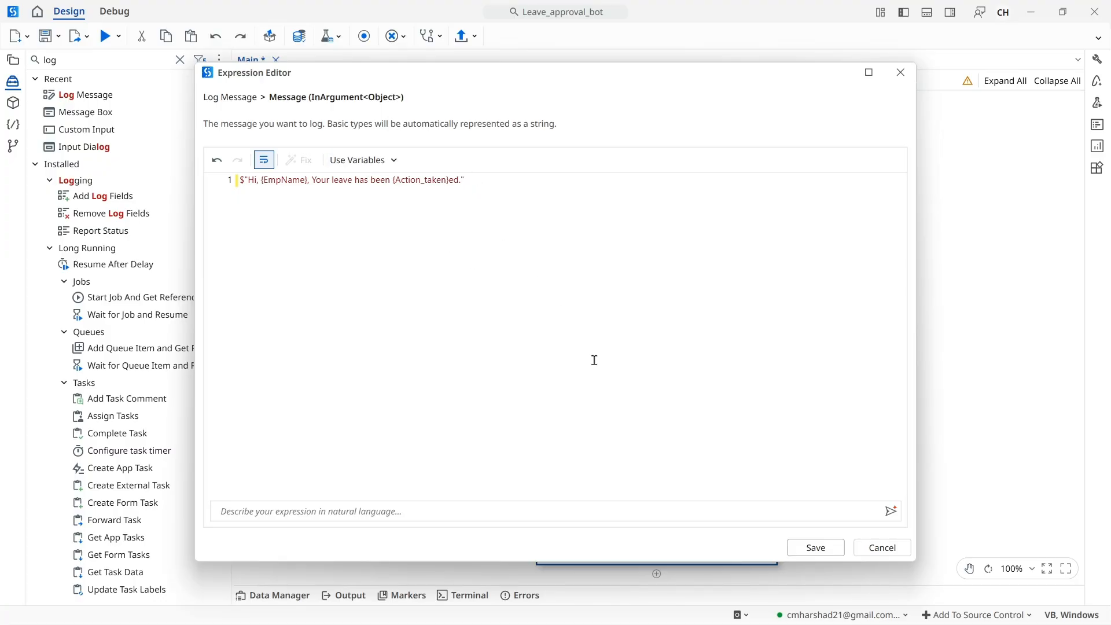
click(814, 547)
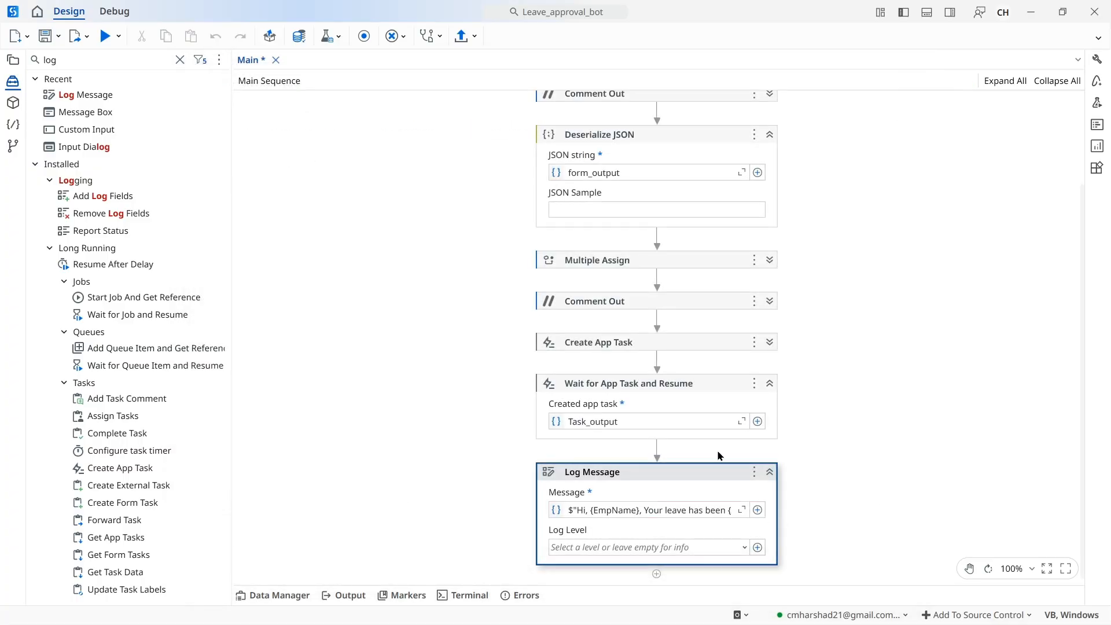
key(ctrl+s)
- Switch to UiPath Orchestrator in the browser and open the organization's Administration page
mouse_move(451, 622)
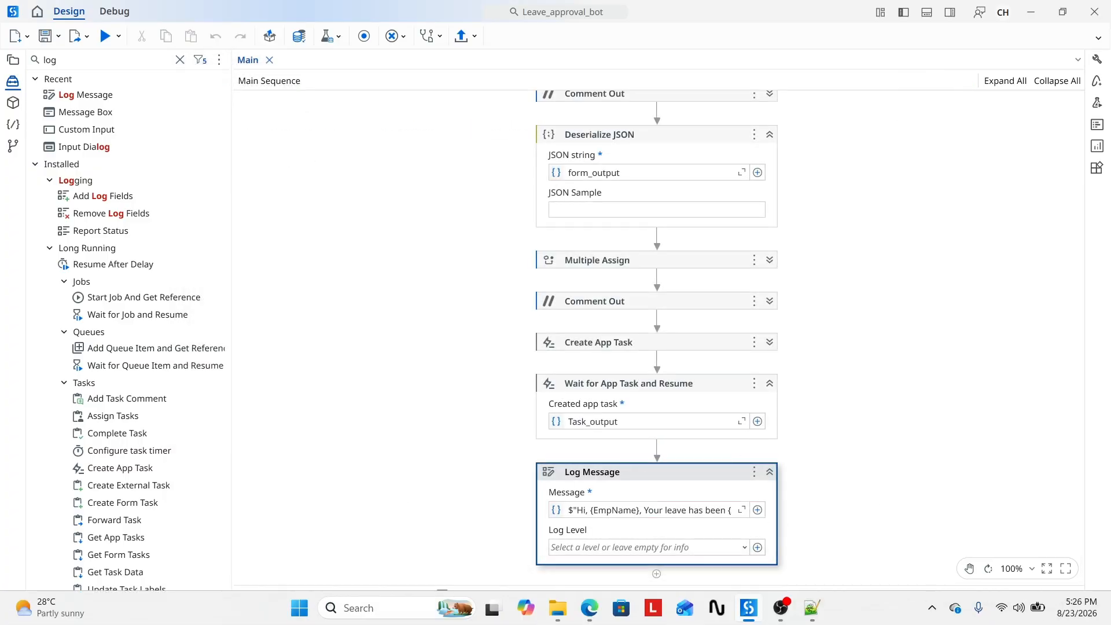
mouse_move(586, 612)
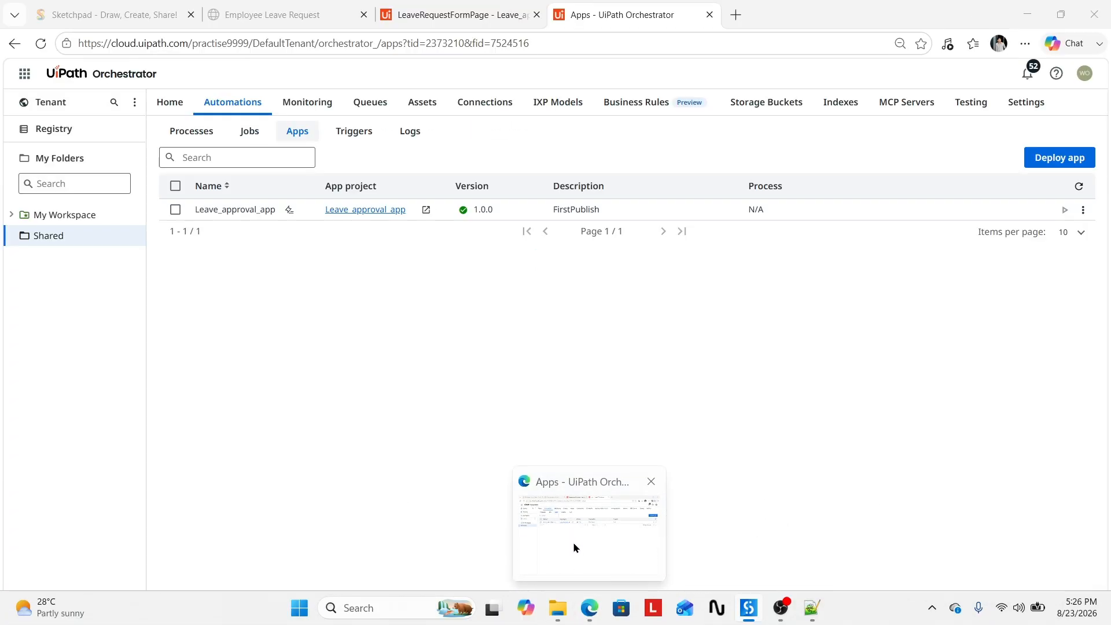
click(573, 542)
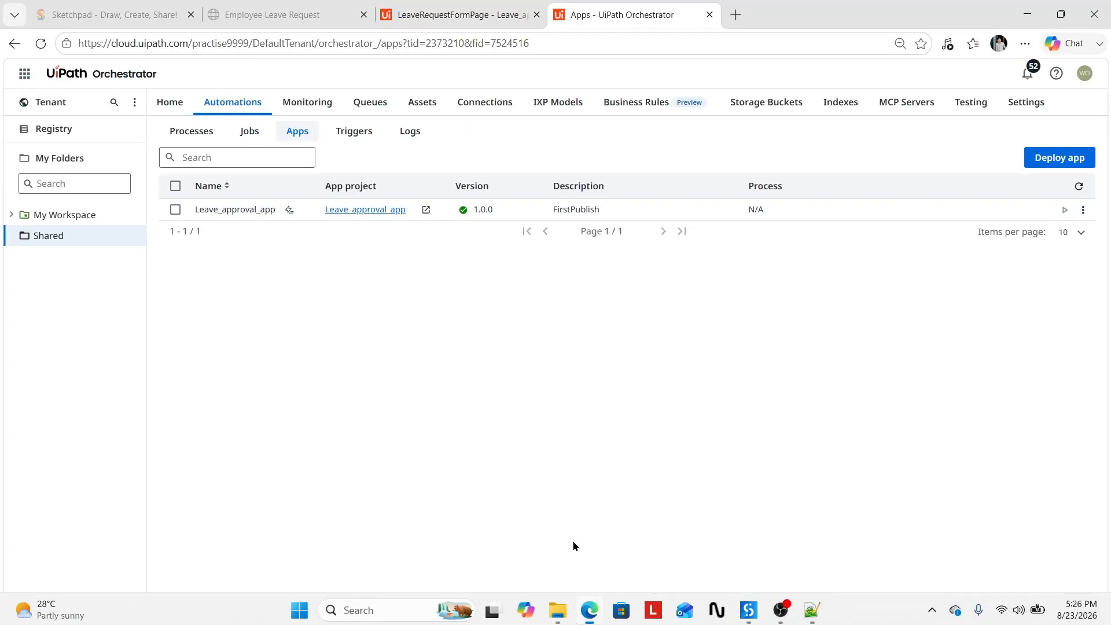
click(24, 73)
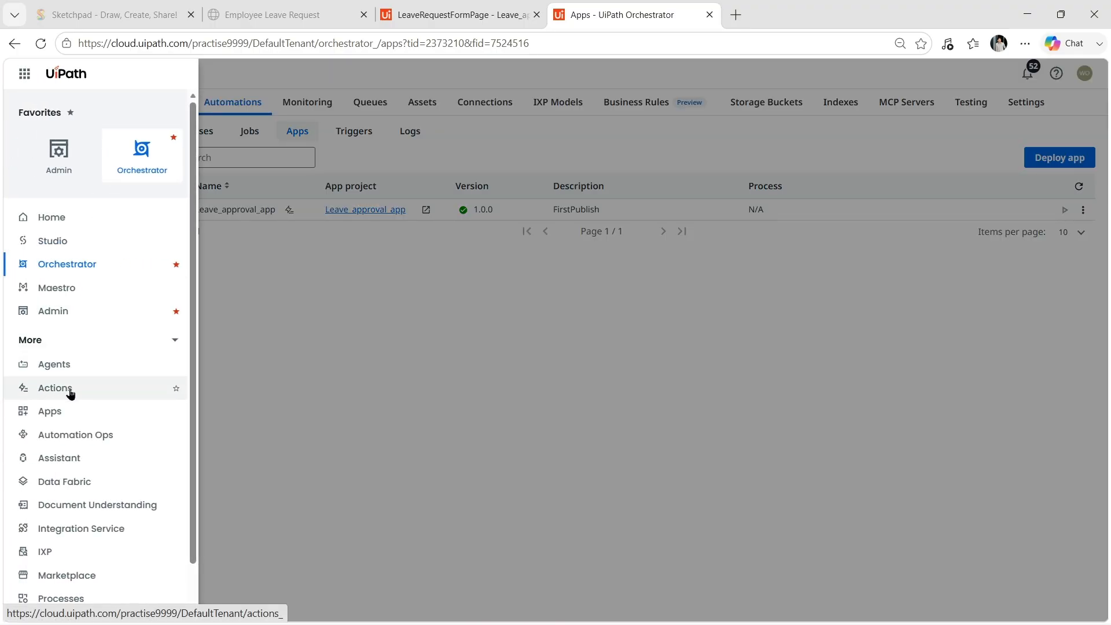
click(60, 166)
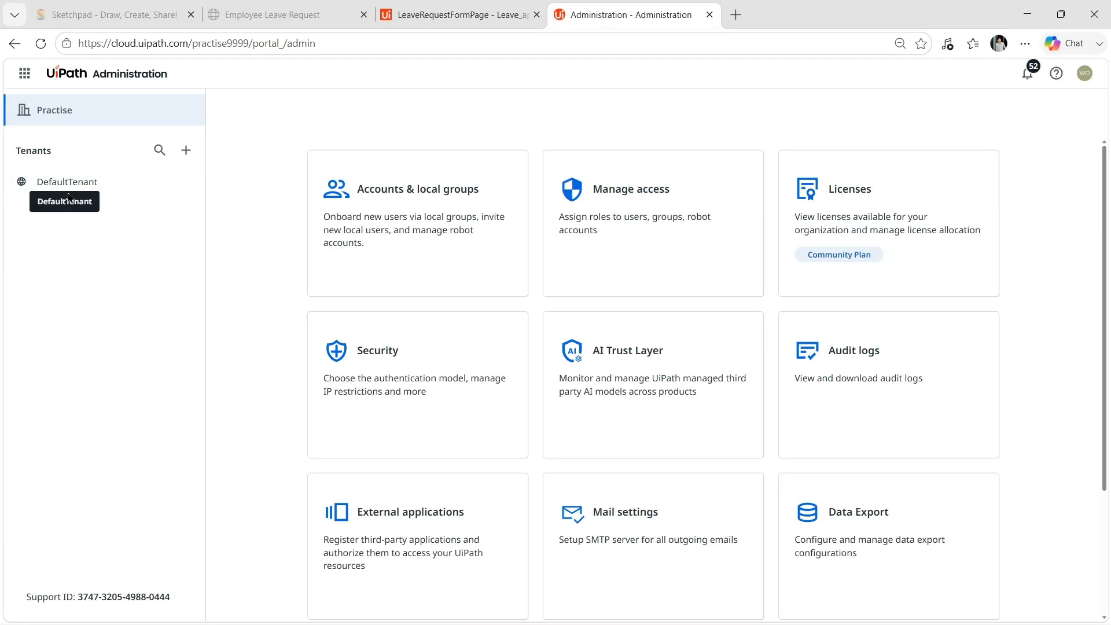
- Open the services of DefaultTenant and check the options available for the Actions service
click(94, 181)
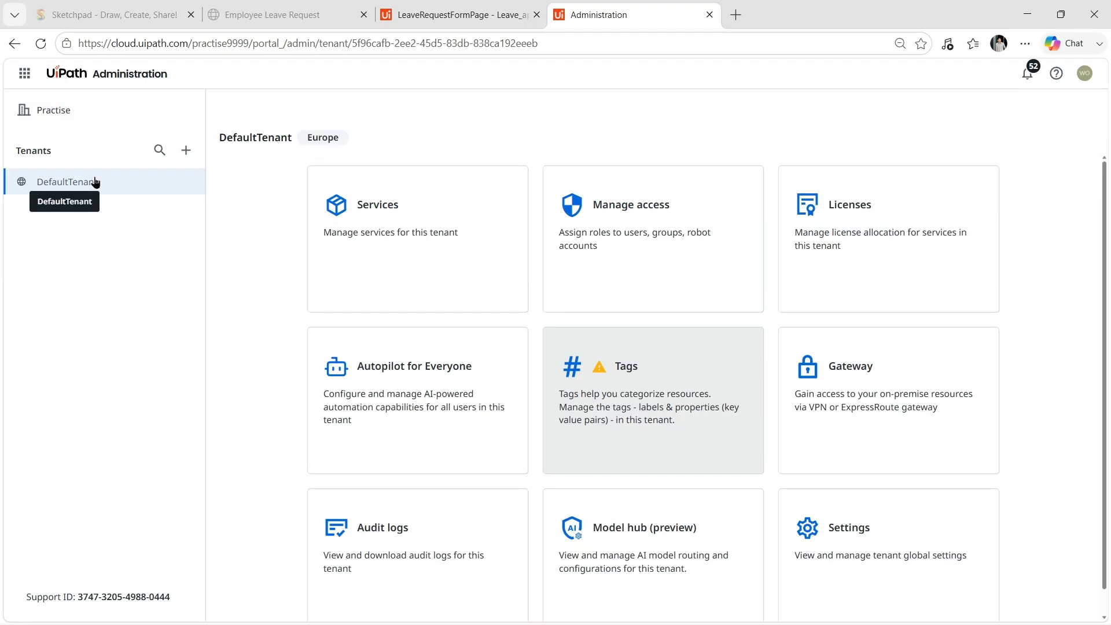
click(420, 233)
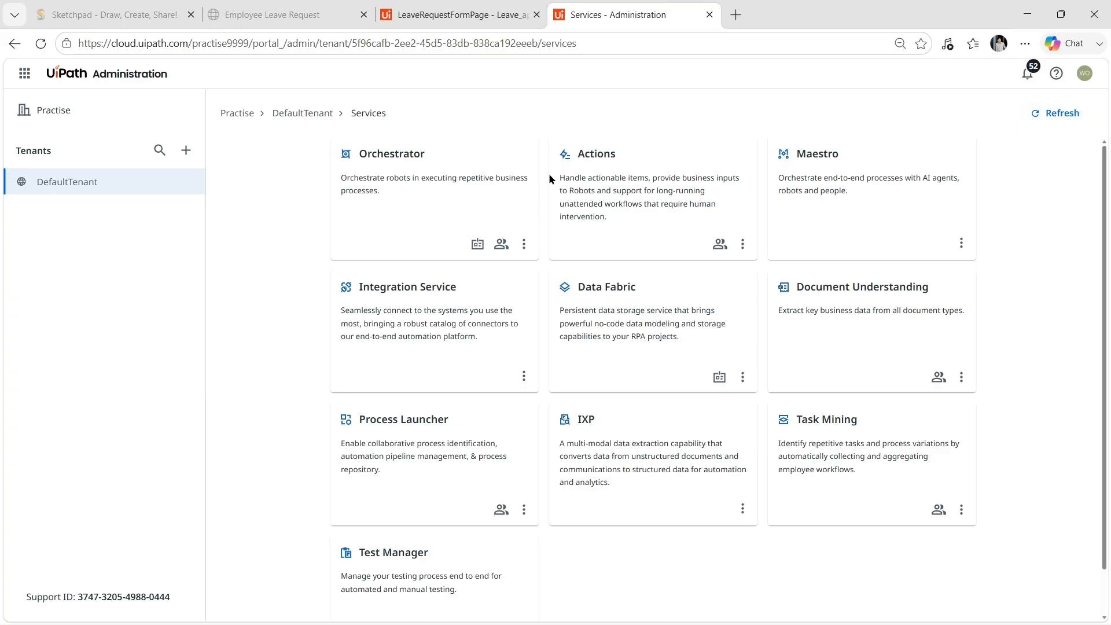
click(741, 246)
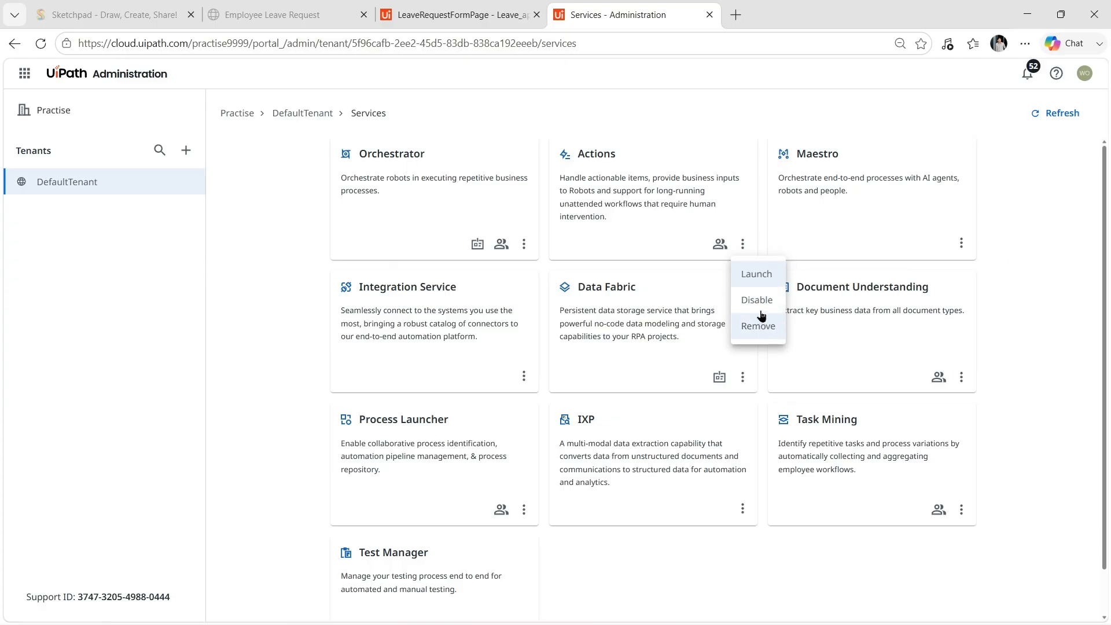
click(987, 325)
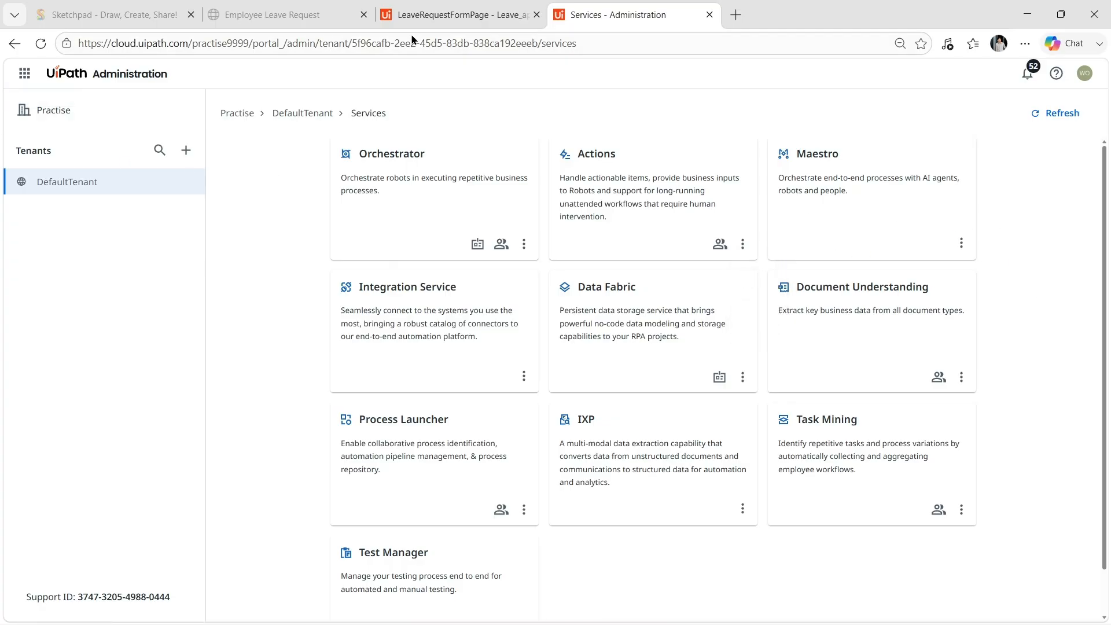
- Open the Actions service and check the inbox's pending, unassigned and completed task lists
click(24, 73)
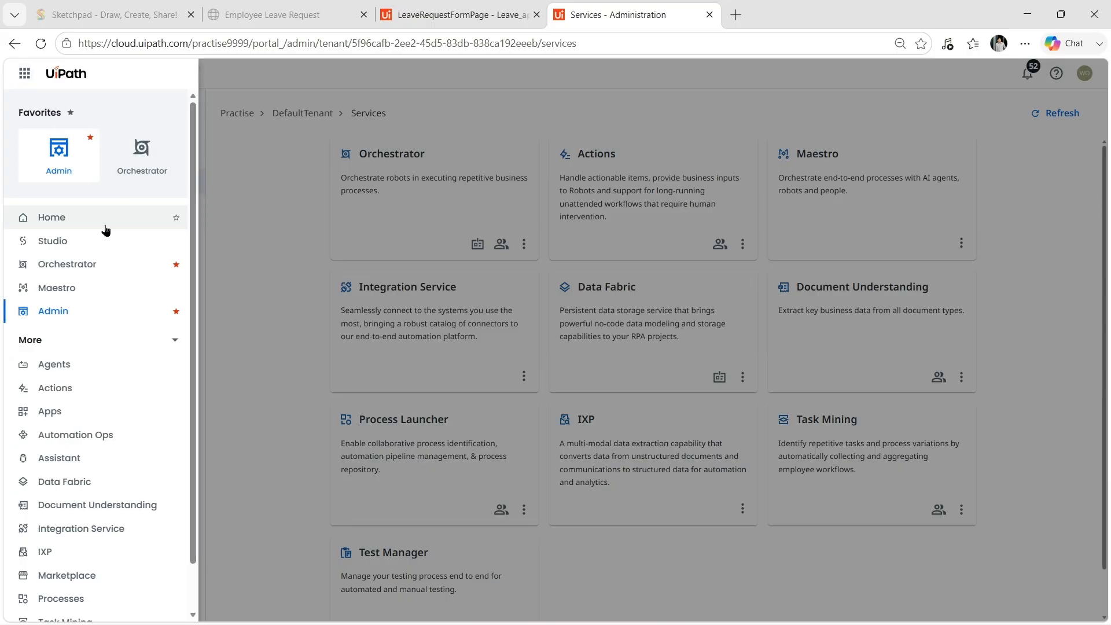
click(89, 396)
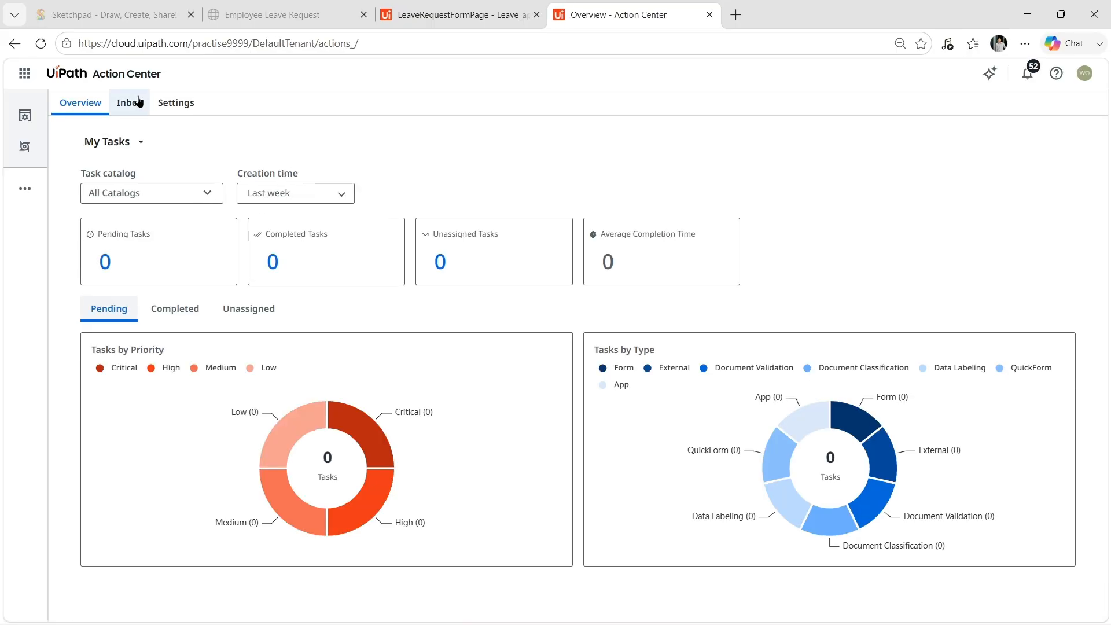
click(131, 103)
click(146, 211)
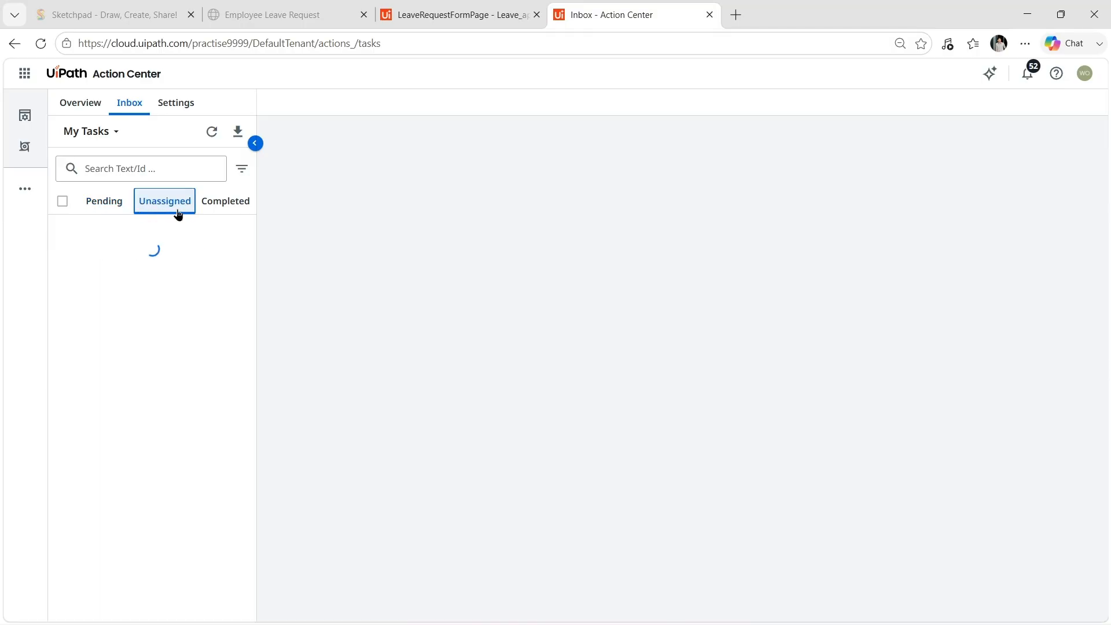
click(225, 203)
click(107, 208)
click(173, 207)
click(219, 204)
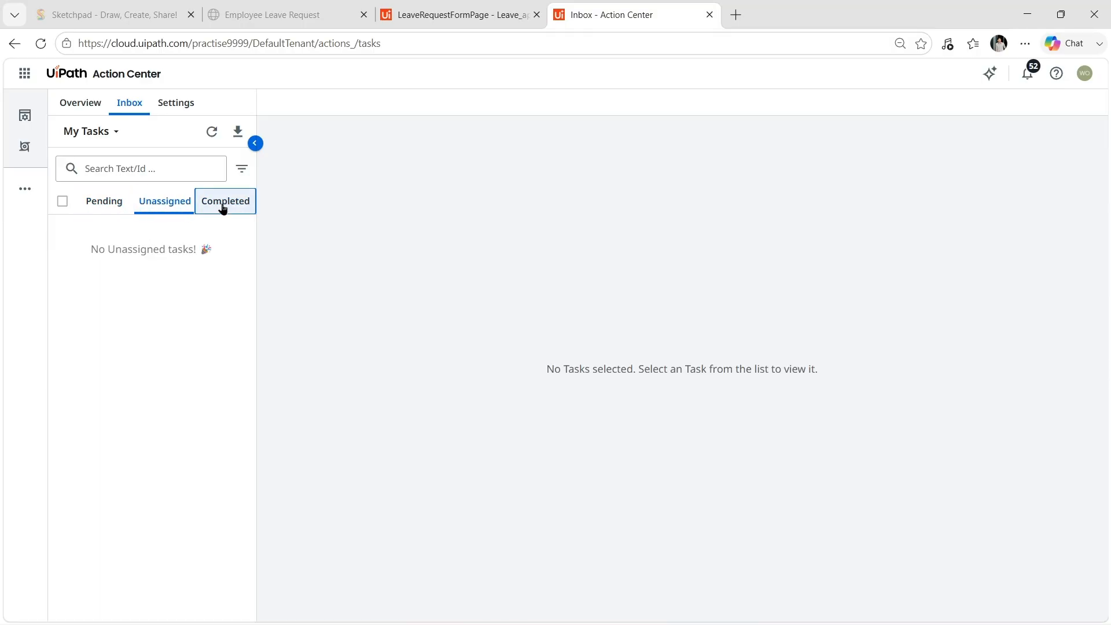
click(164, 204)
- Switch to UiPath Studio, debug the Leave_approval_bot workflow and allow active content in the leave request form
click(748, 608)
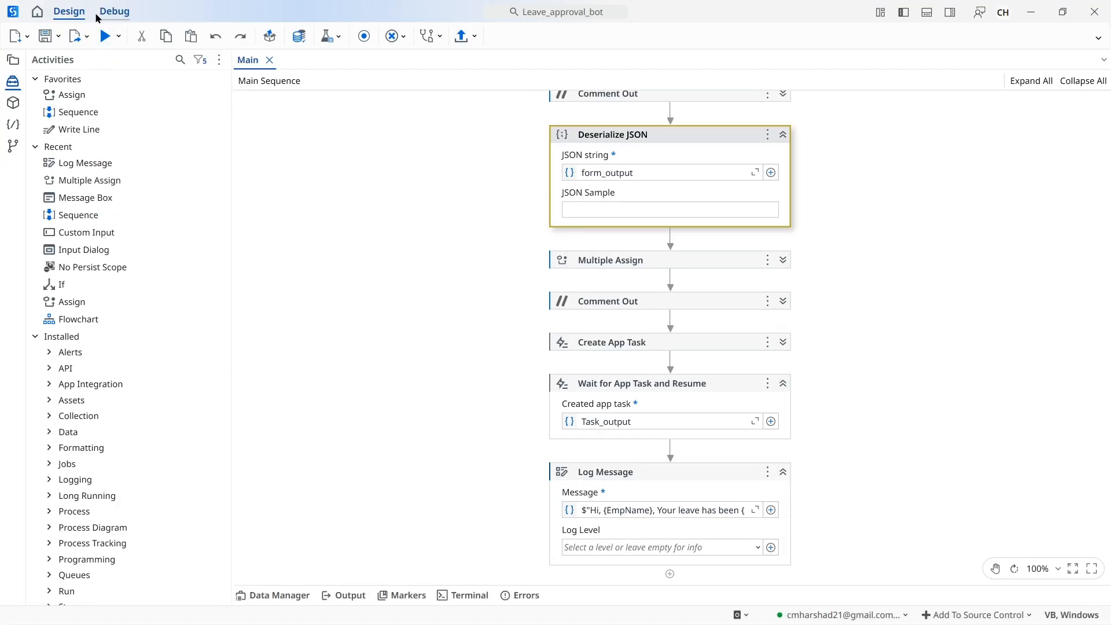
click(104, 38)
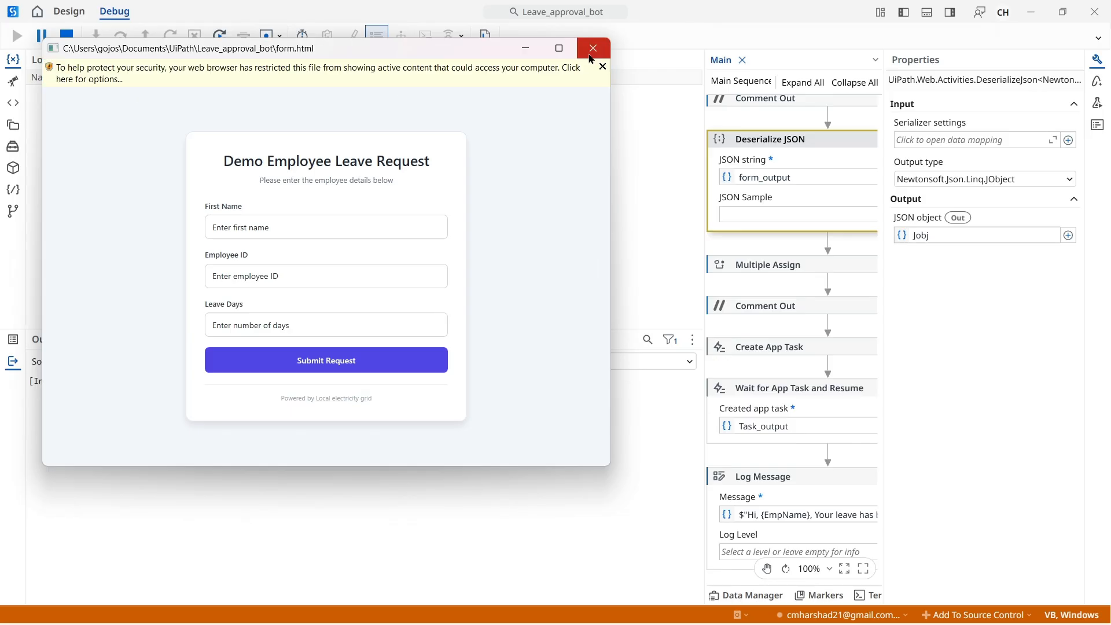
click(515, 79)
click(558, 85)
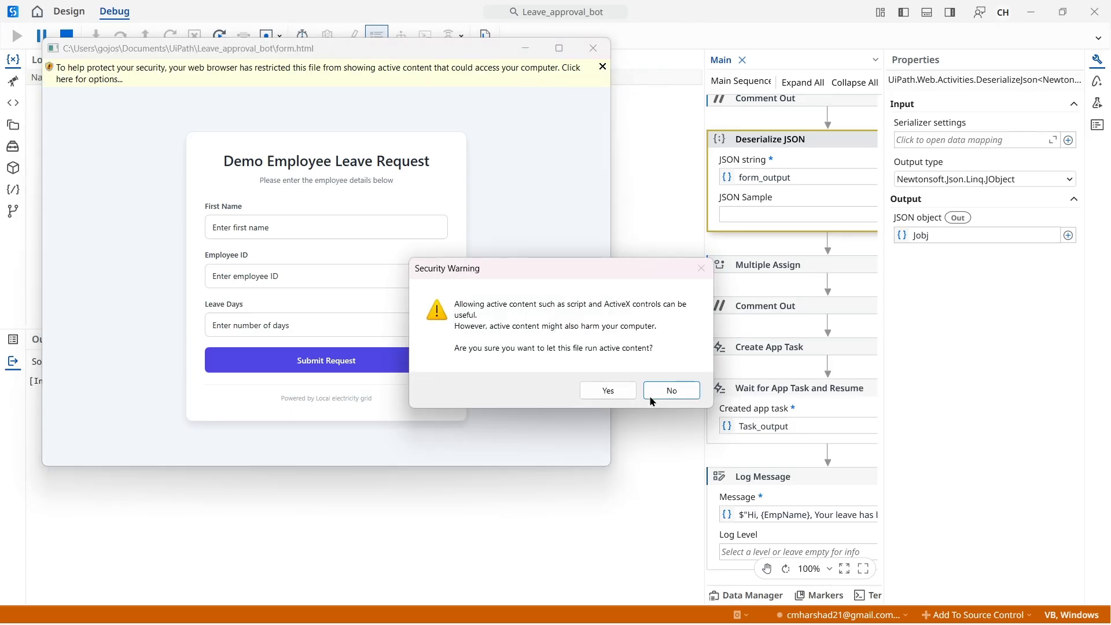
click(599, 383)
- Fill in the employee's first name and employee ID, set Leave Days to 2, and submit the request
click(304, 217)
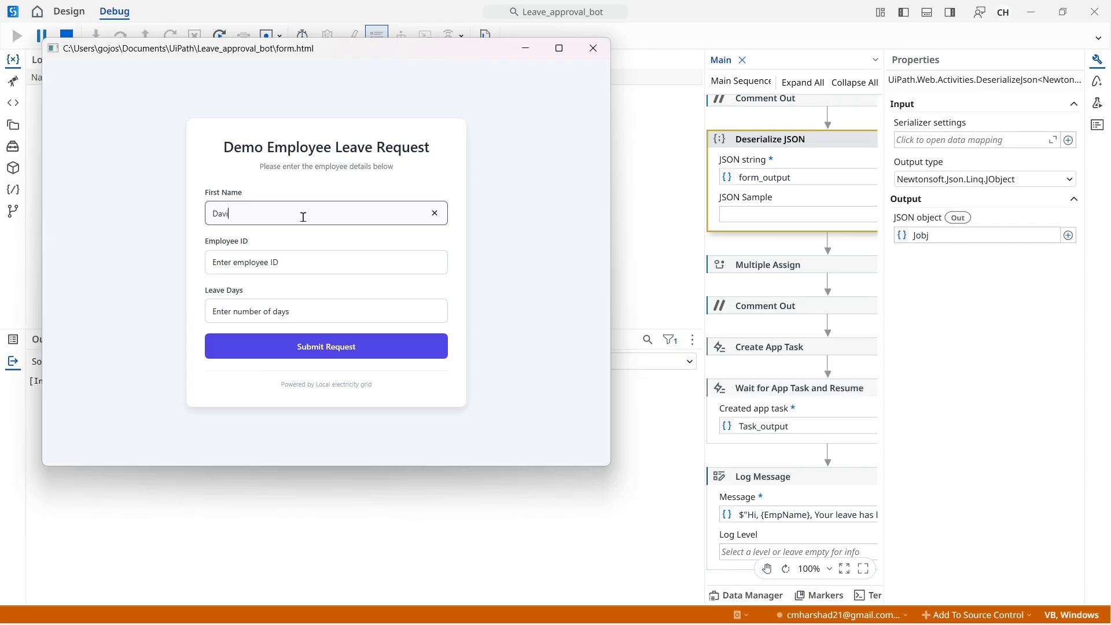
click(325, 268)
text(1)
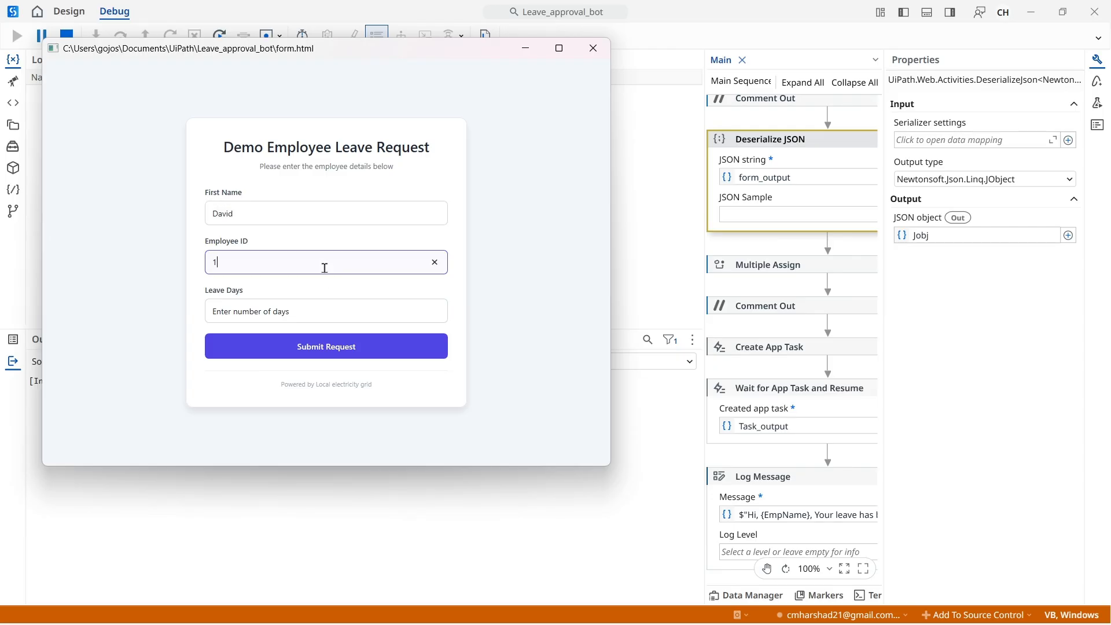
text(23)
click(317, 321)
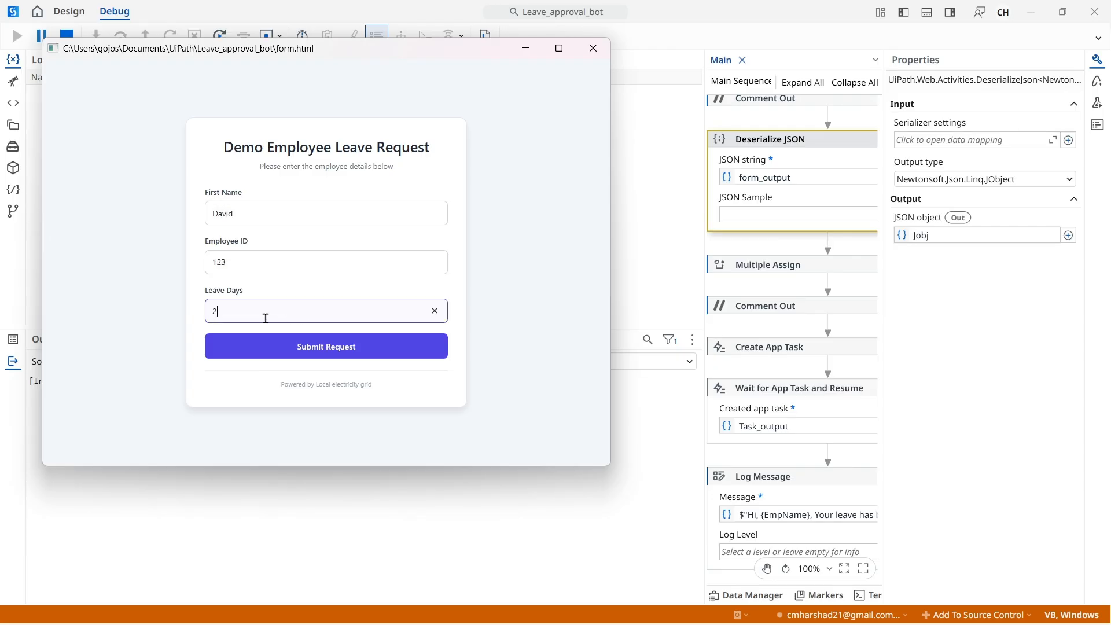
click(310, 349)
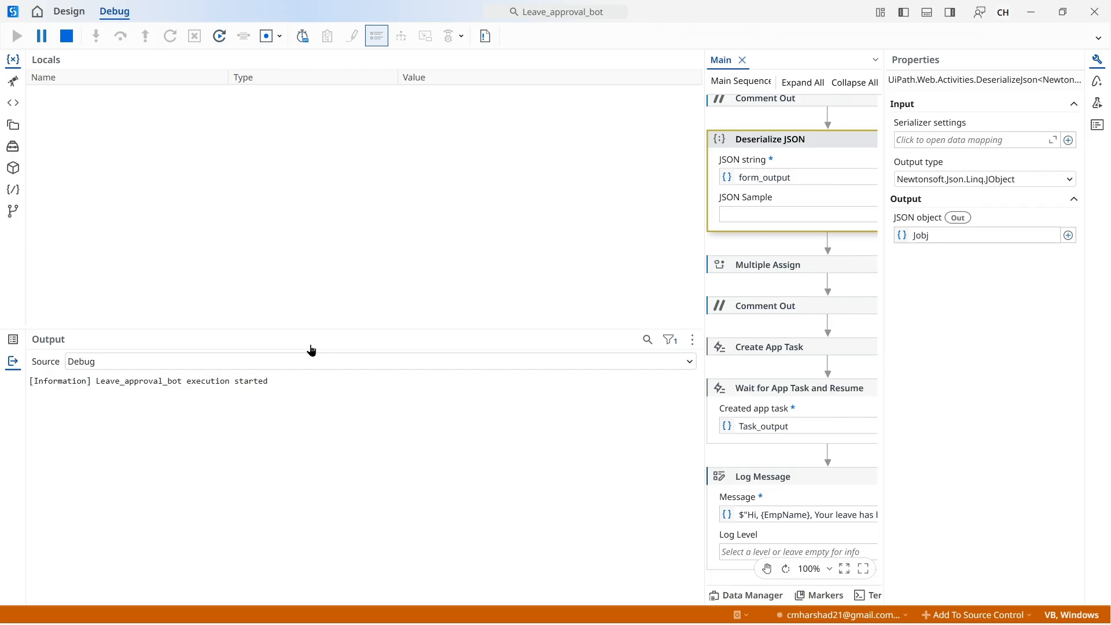
- Widen the workflow designer and examine the suspended run's output alongside the sequence's activities
drag(705, 297, 437, 299)
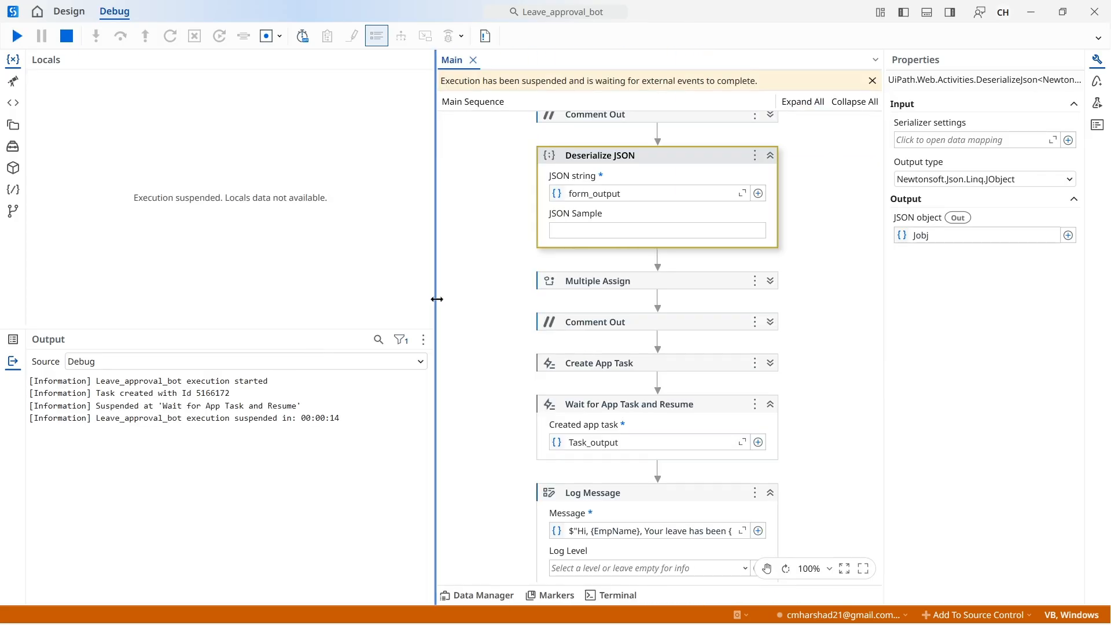
scroll(499, 140, up, 1)
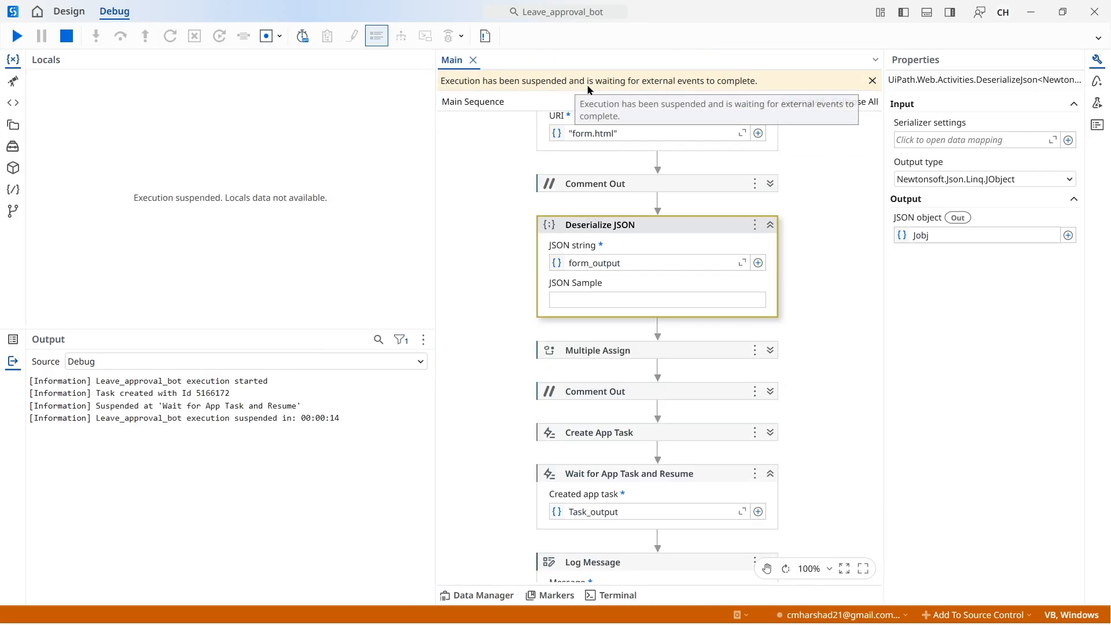
scroll(481, 499, down, 2)
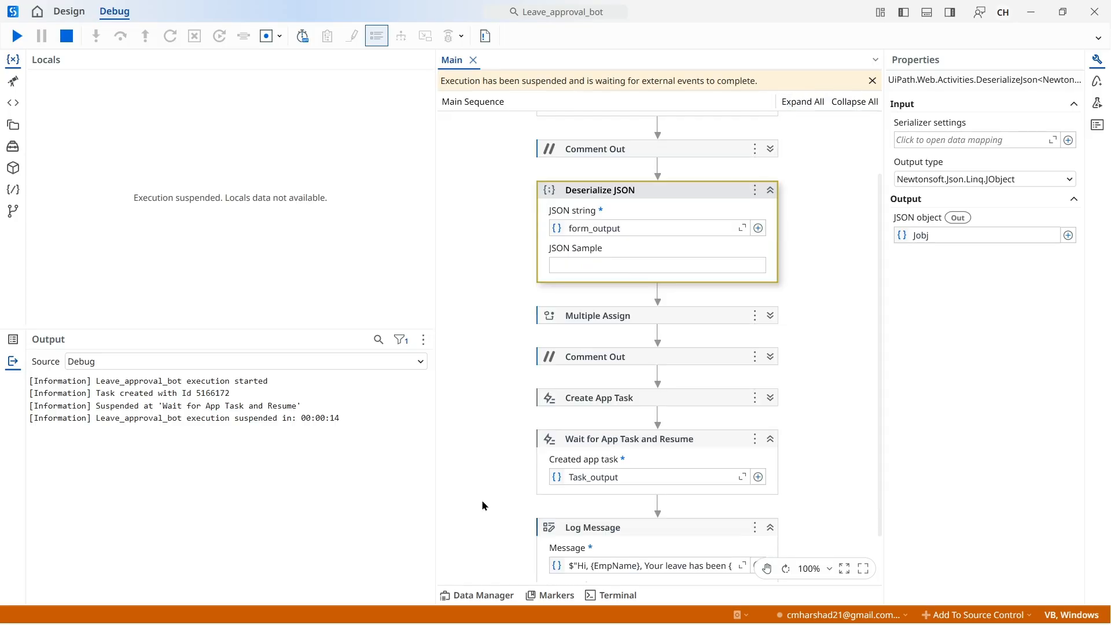
- Switch to Action Center in the browser, refresh the inbox, assign the Leave approval form task to self and complete it as approved
mouse_move(653, 622)
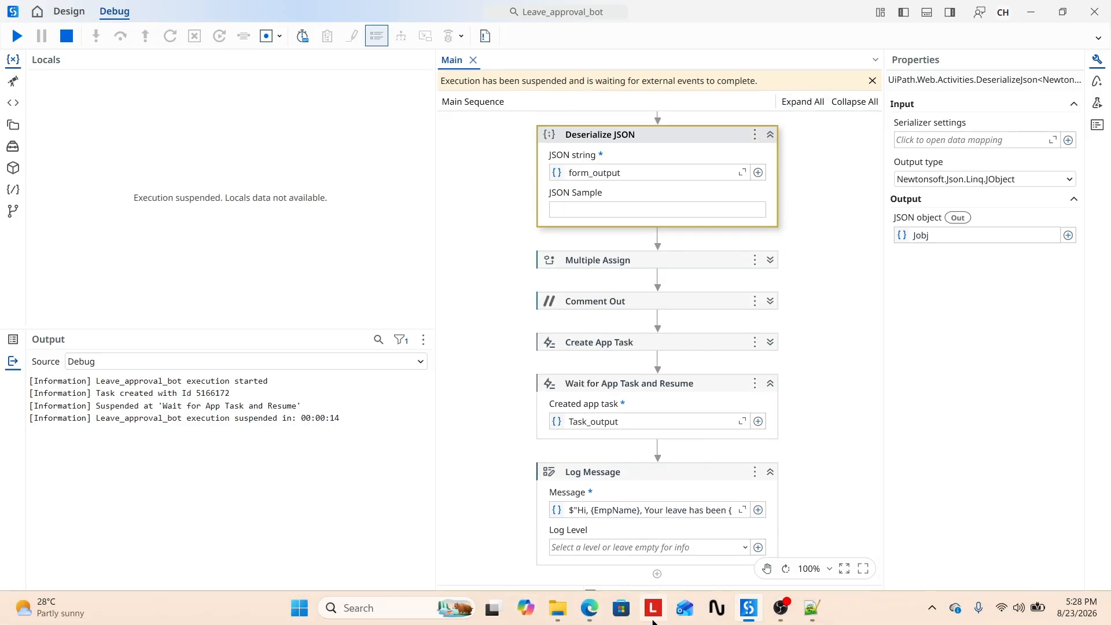
click(589, 608)
click(212, 131)
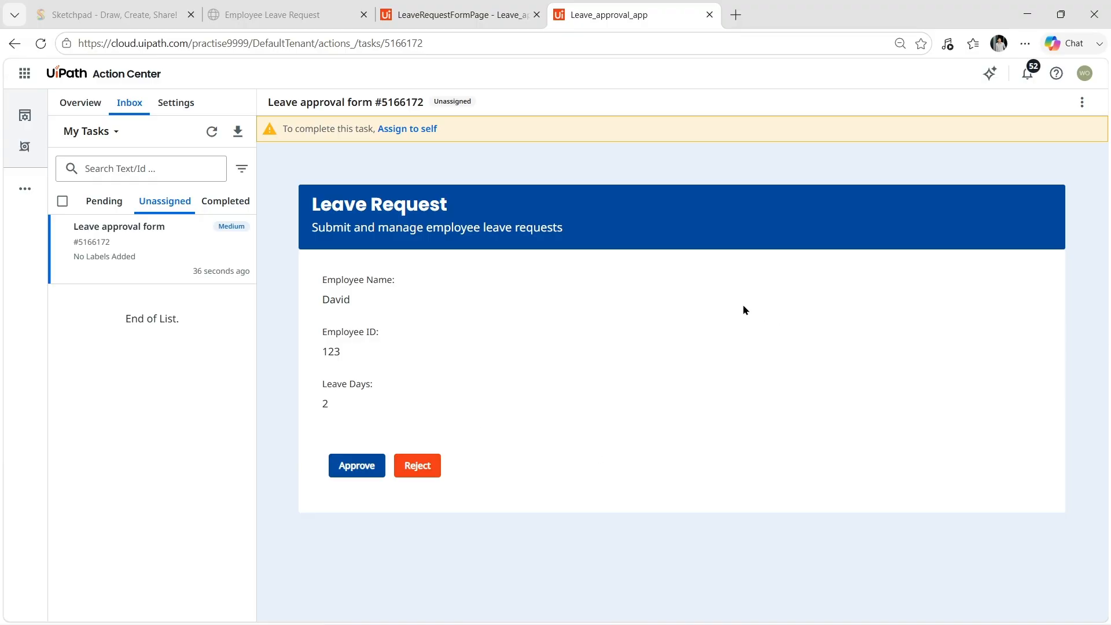
click(407, 129)
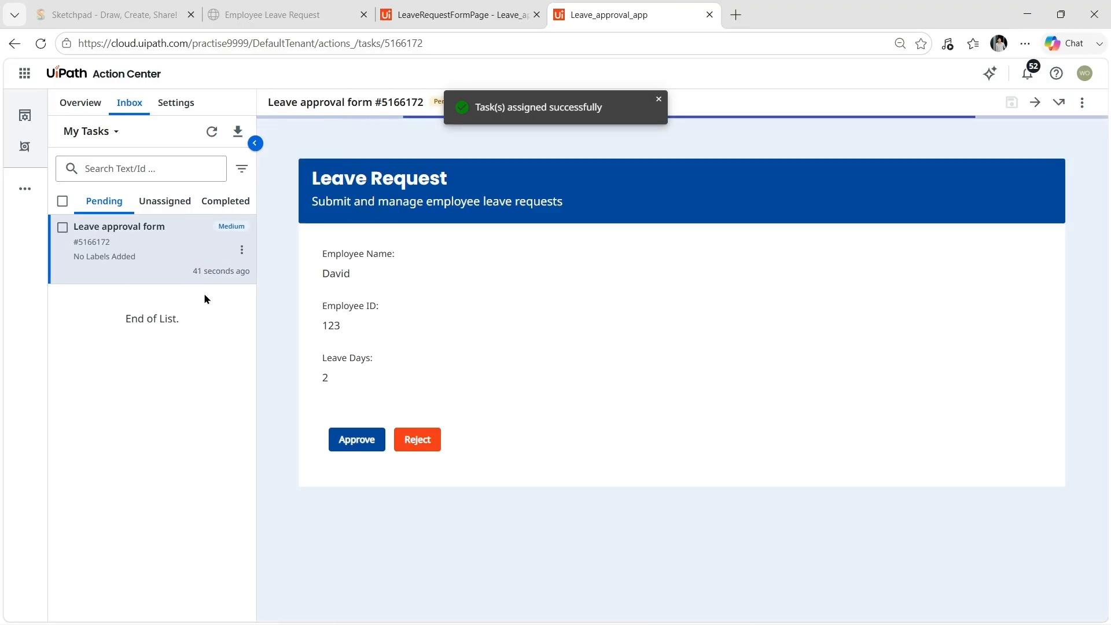
click(371, 445)
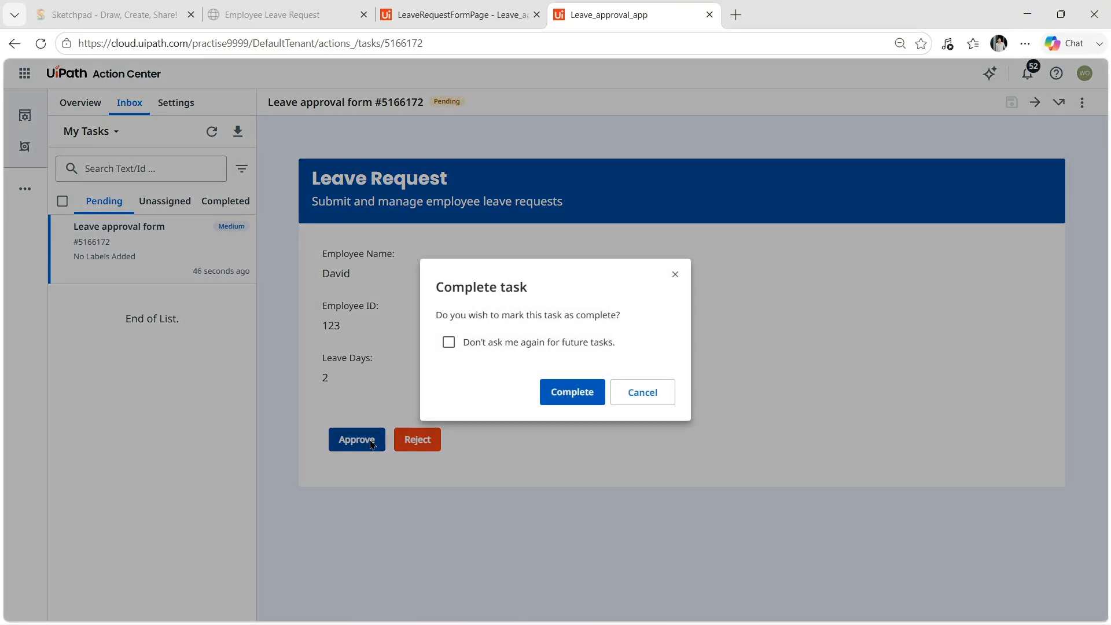
click(587, 398)
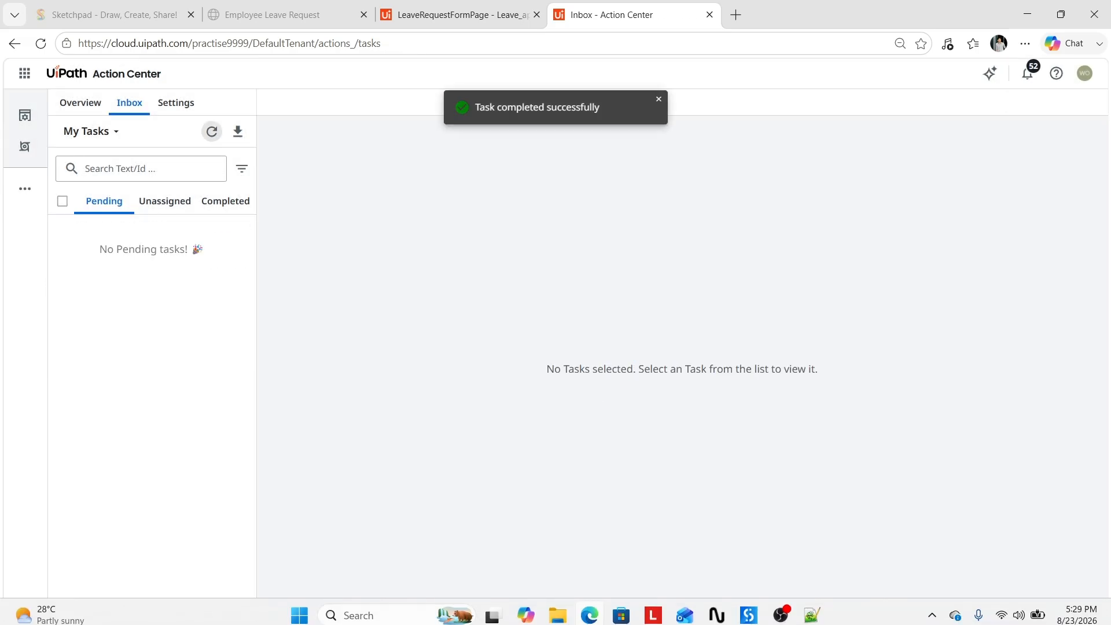
- Switch to UiPath Studio, resume the suspended workflow and check the logged leave decision in the output
click(748, 613)
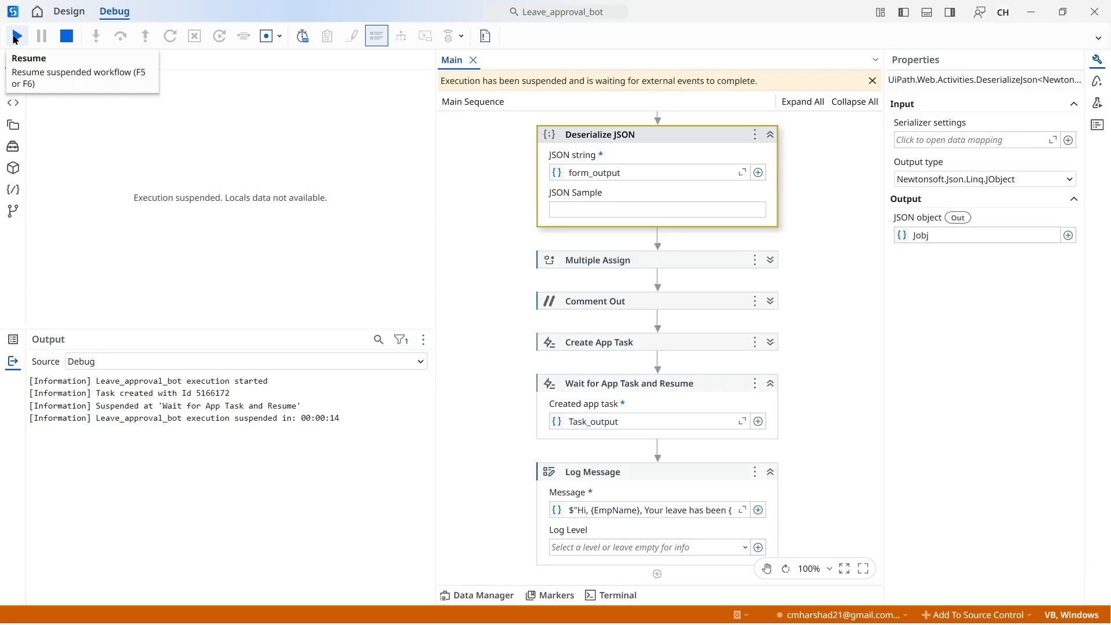
click(16, 38)
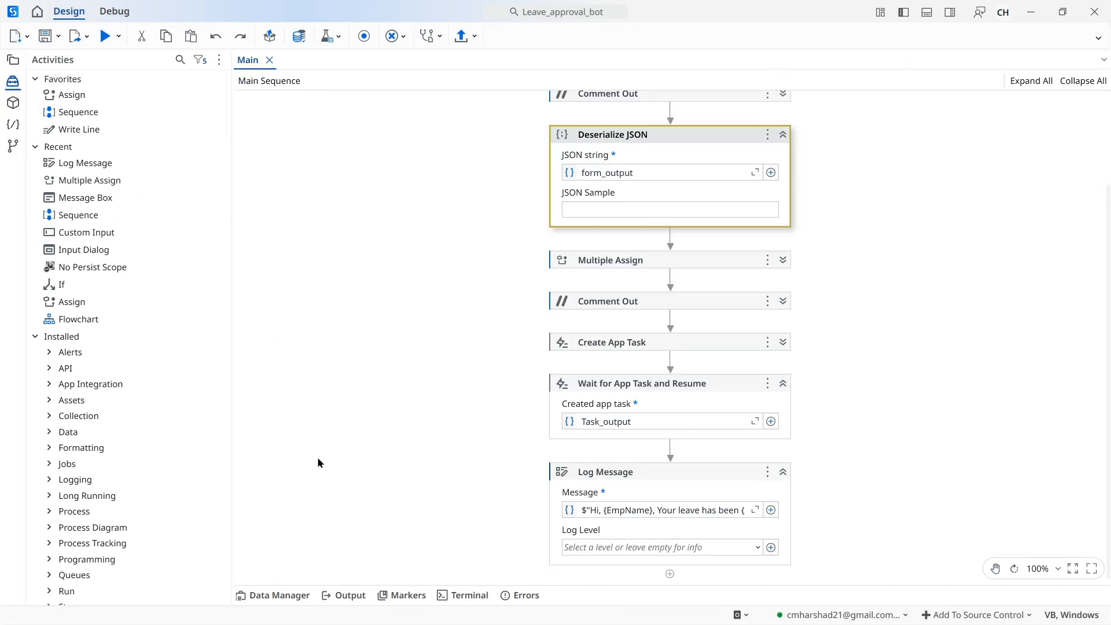
click(347, 595)
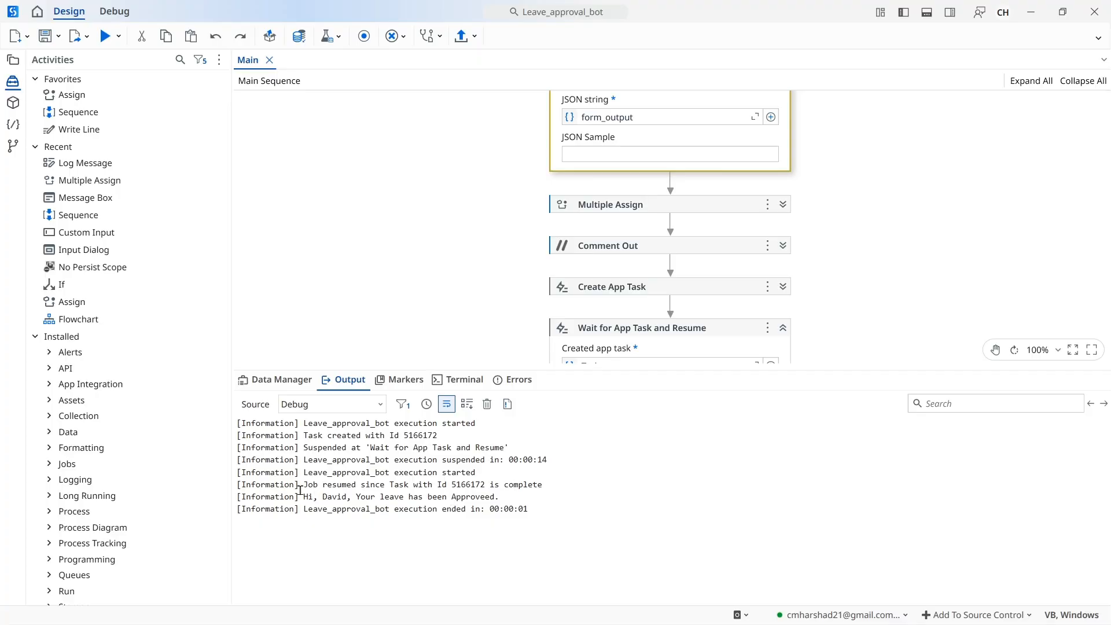
drag(311, 499, 508, 498)
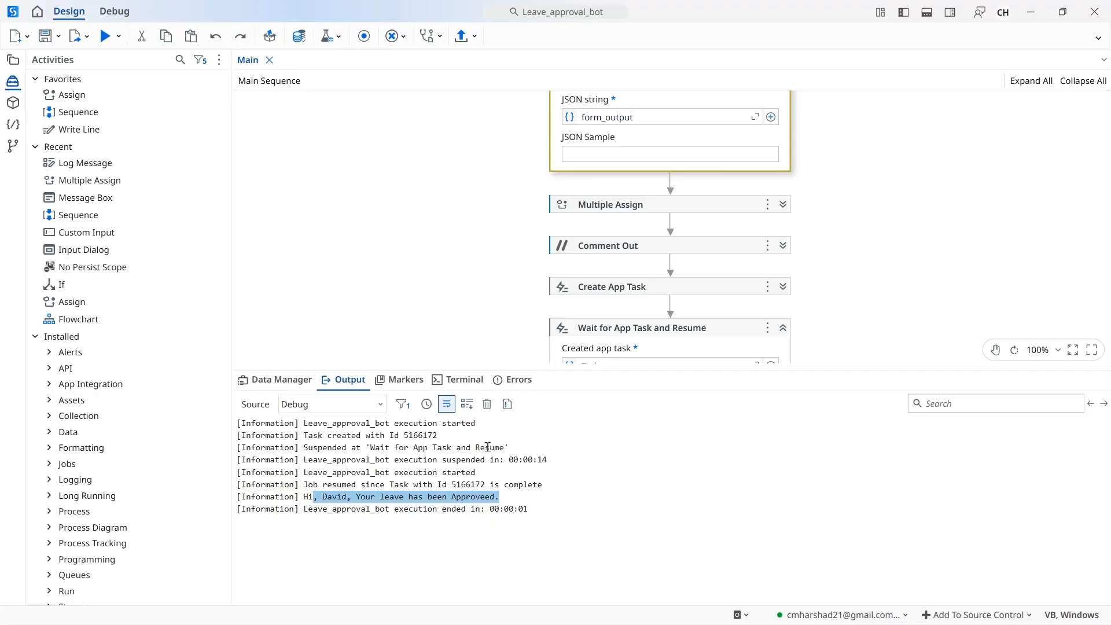
click(342, 380)
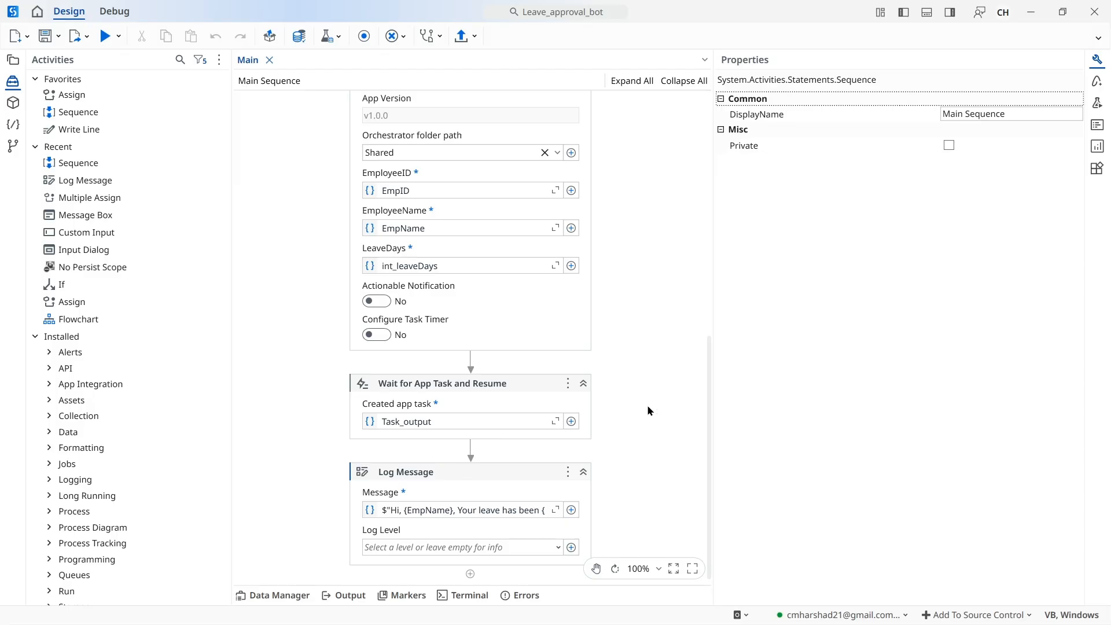
- Select the Deserialize JSON activity in the Main sequence to inspect its output type and JSON object variable
scroll(647, 406, up, 5)
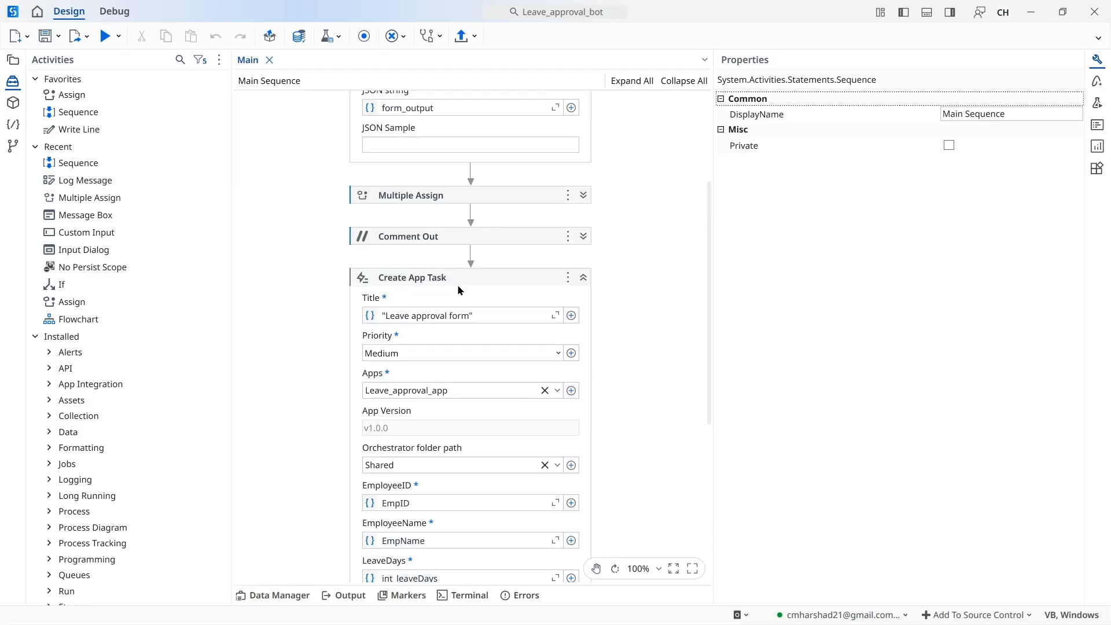
scroll(550, 214, up, 2)
click(524, 217)
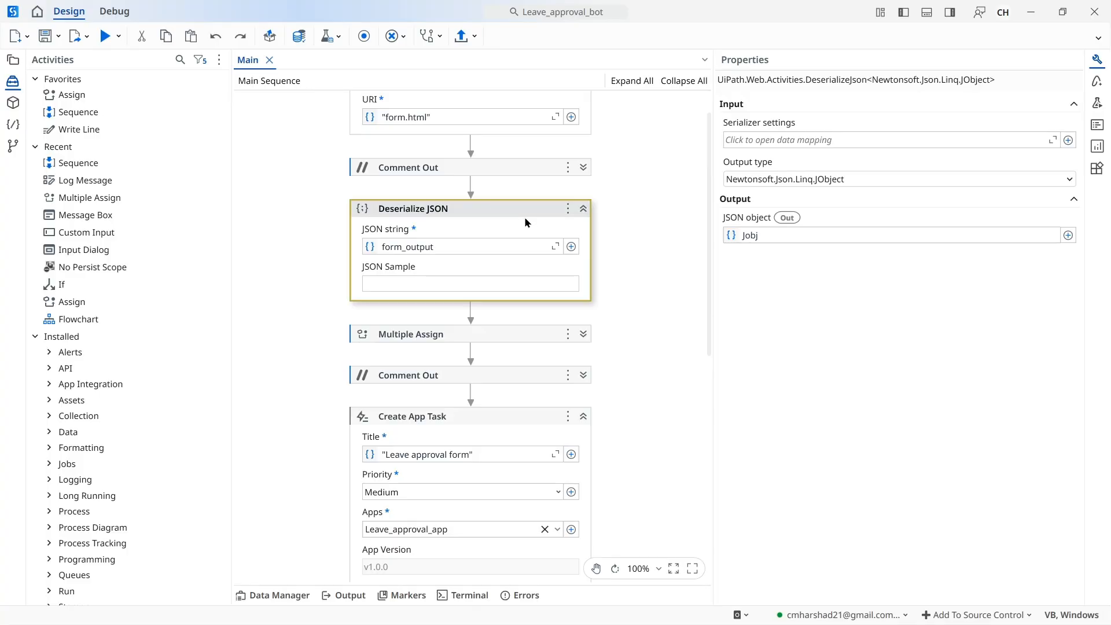
- Minimize Studio and the browser, then open the desktop image 0db95300-31ab-46d8-8967-df927803d2a8.png maximized and enlarge its serialization error
click(1030, 8)
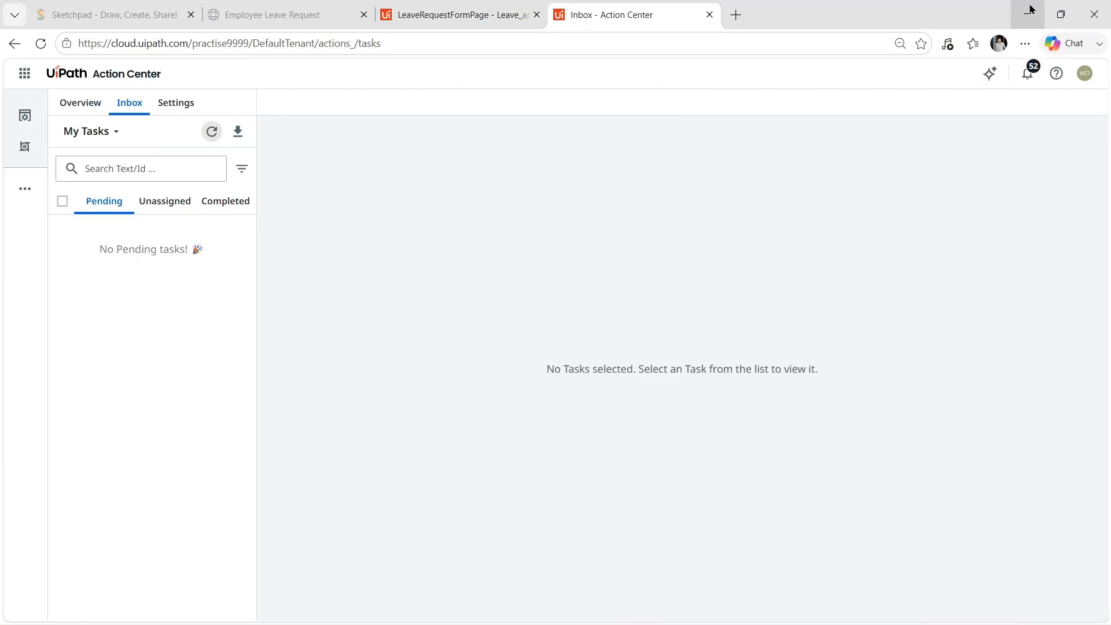
click(1029, 7)
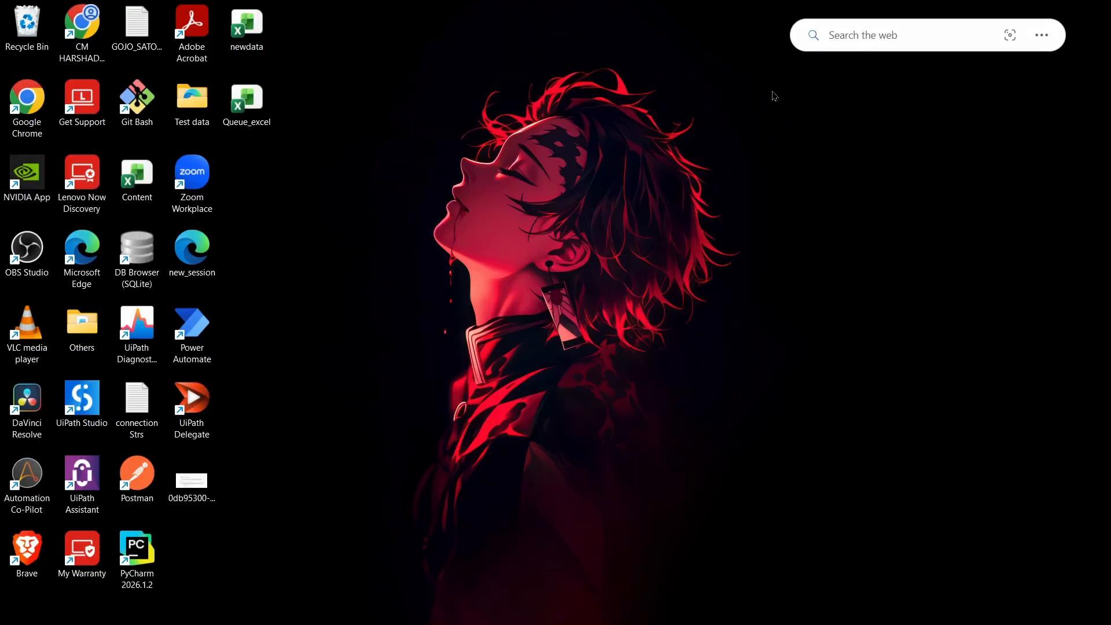
double_click(193, 489)
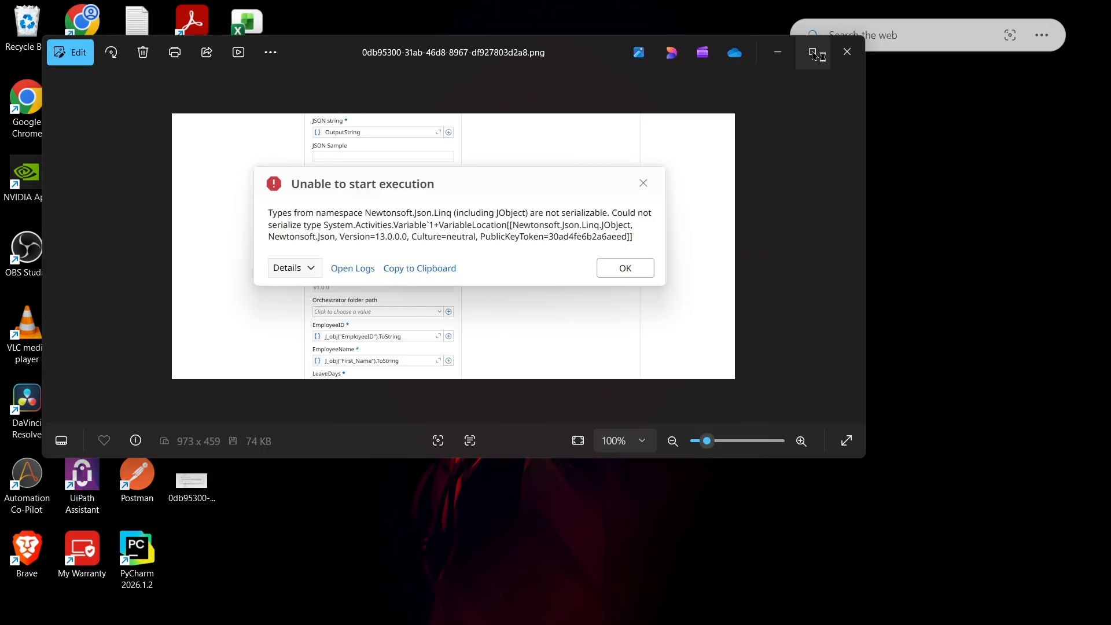
click(812, 51)
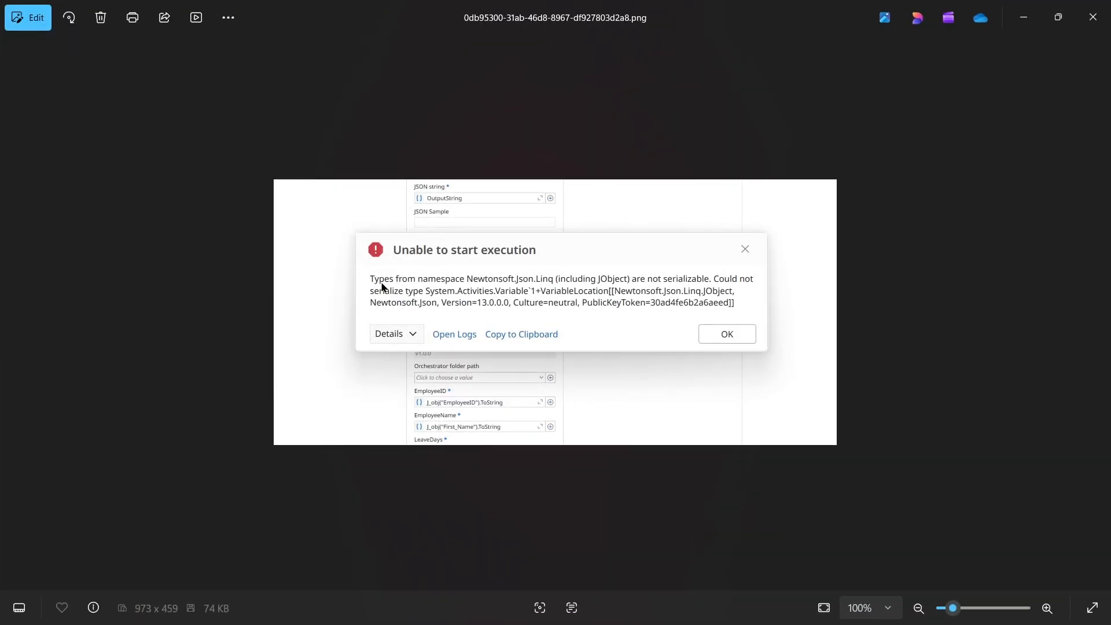
scroll(401, 292, up, 2)
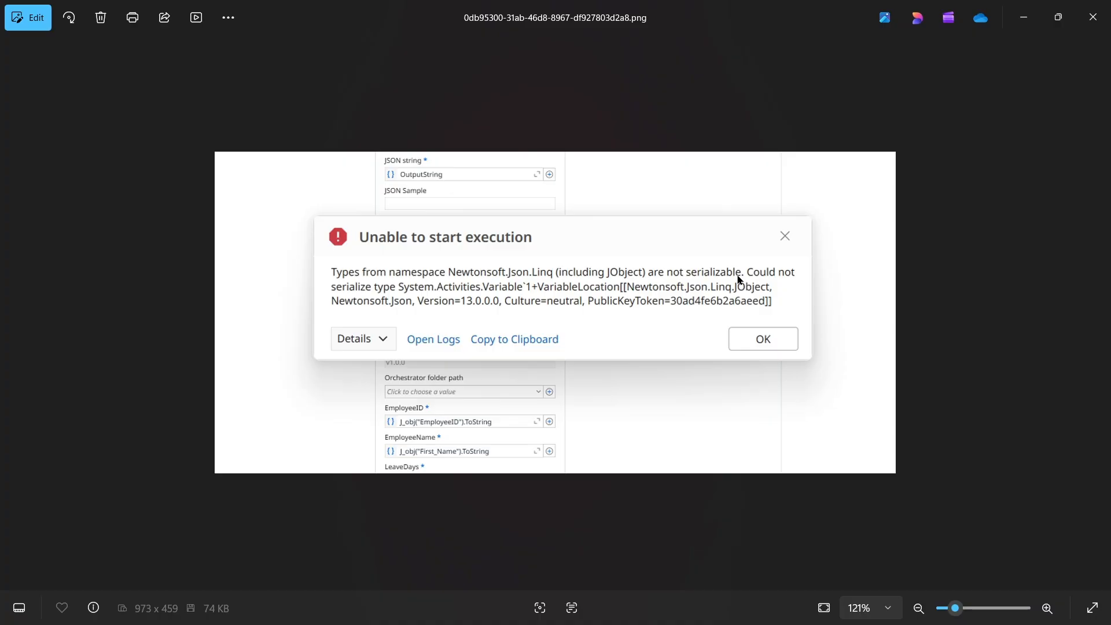
- Switch to UiPath Studio, add a Sequence after the first Comment Out, and move the Deserialize JSON and Multiple Assign activities into it
click(1103, 15)
click(733, 608)
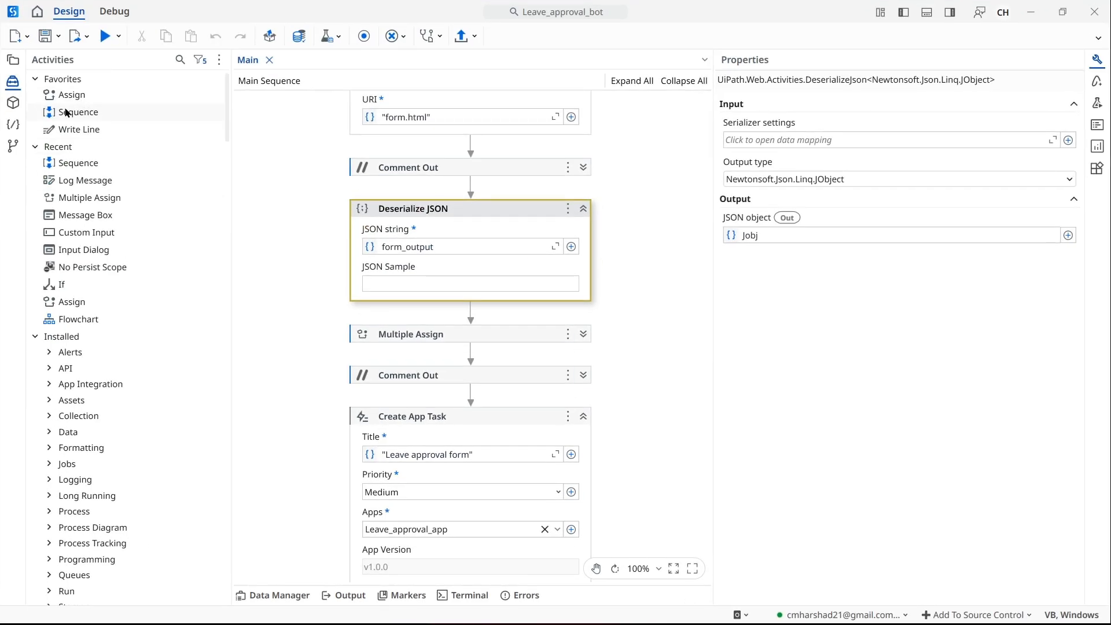
drag(74, 112, 470, 219)
click(583, 297)
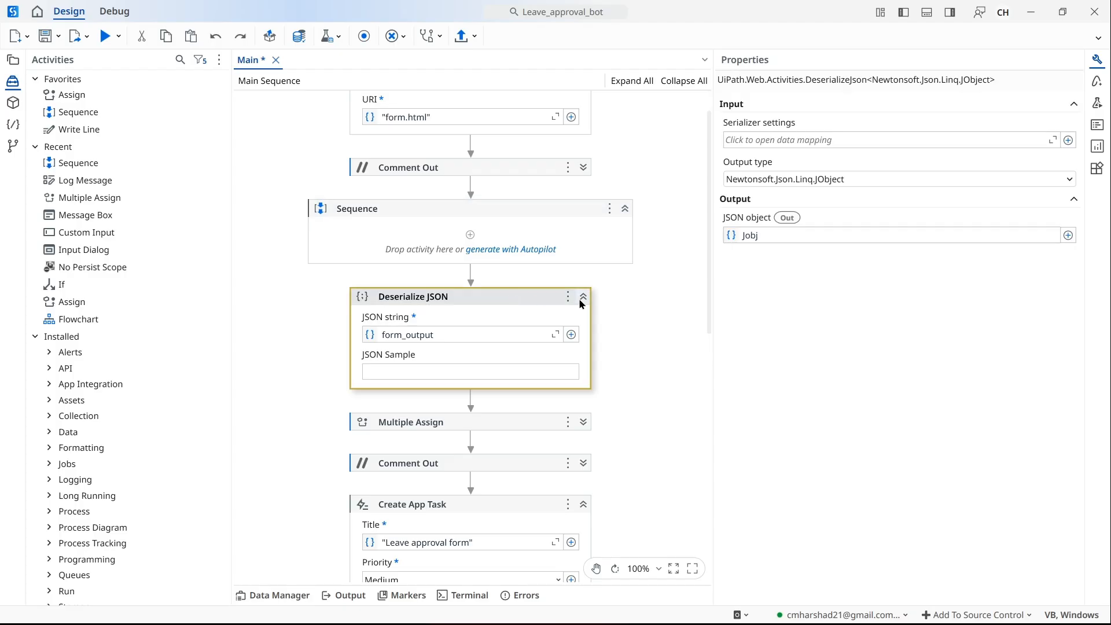
drag(467, 303, 462, 243)
drag(413, 316, 419, 277)
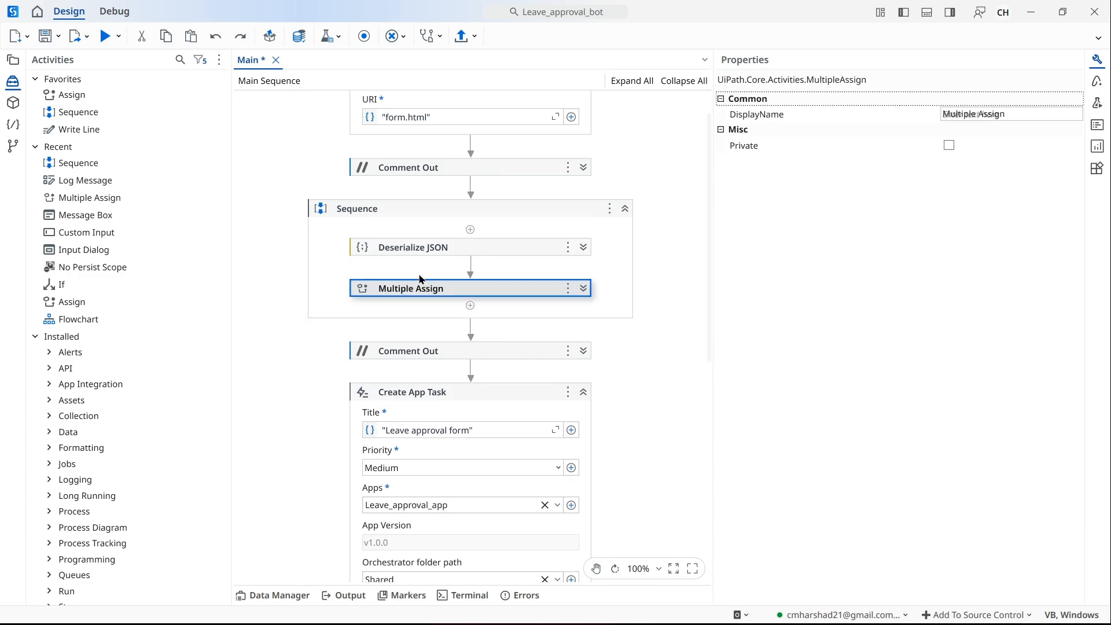
click(653, 398)
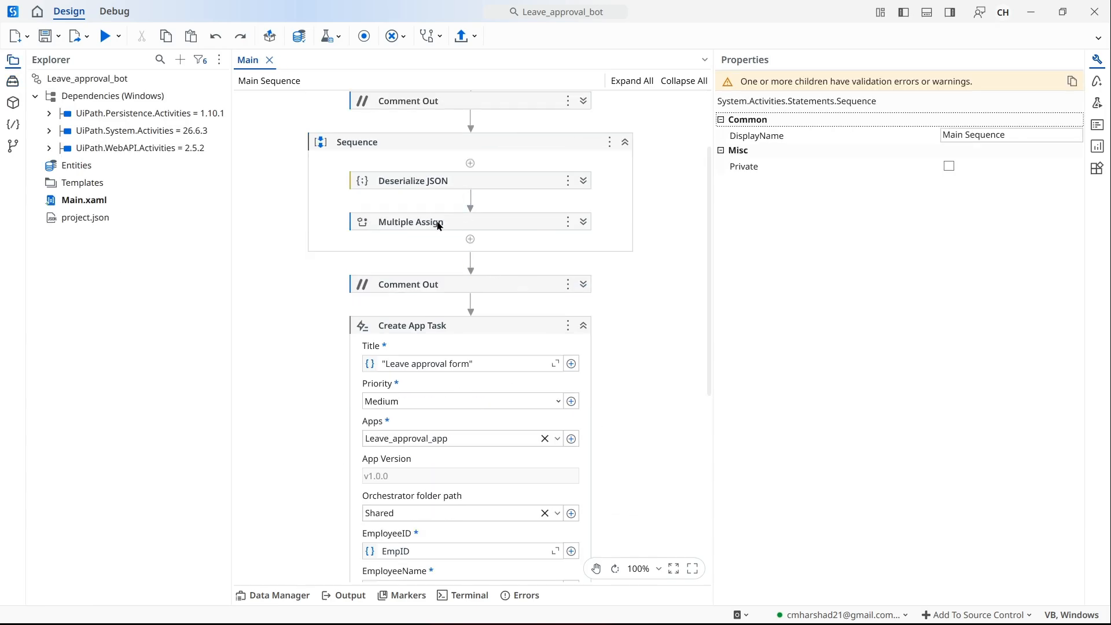
- Change the scope of the Jobj variable from Main to the new Sequence and save the workflow
click(360, 149)
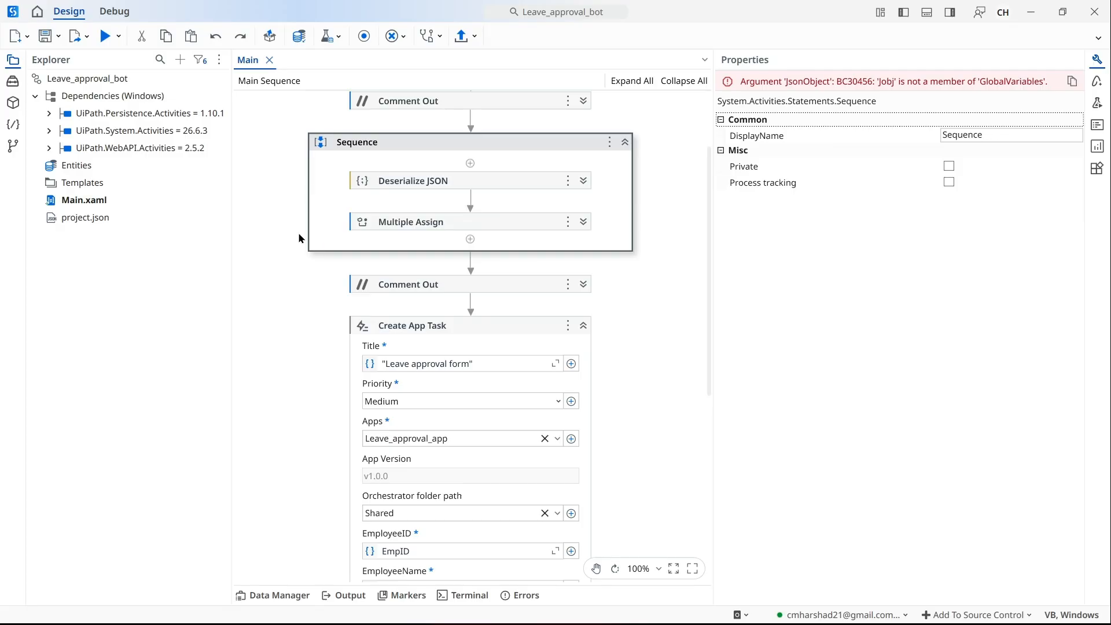
click(299, 589)
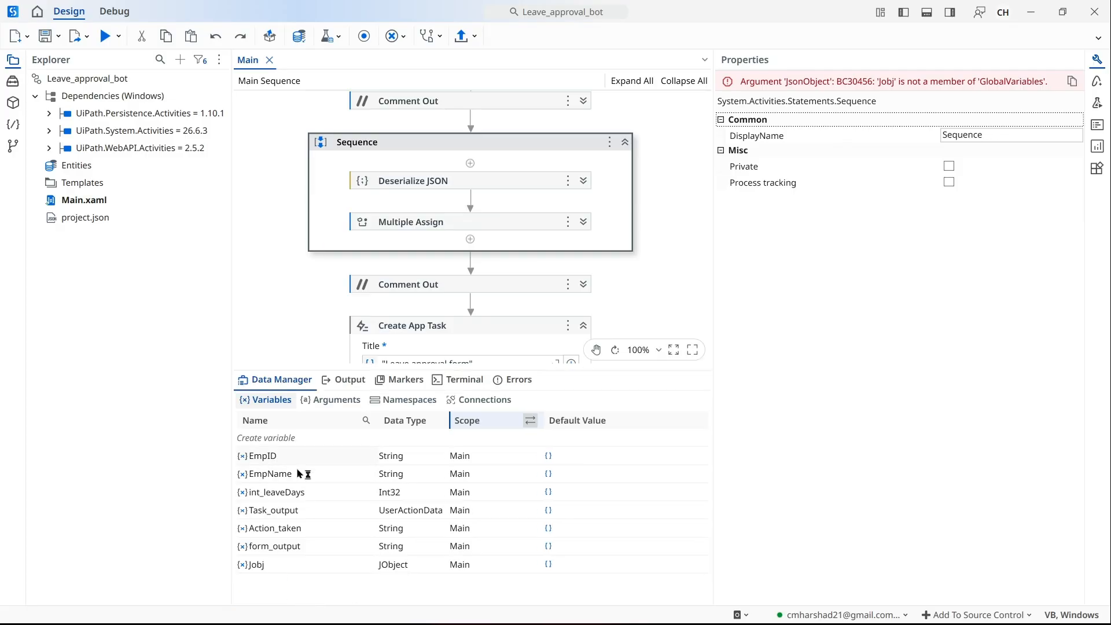
click(463, 565)
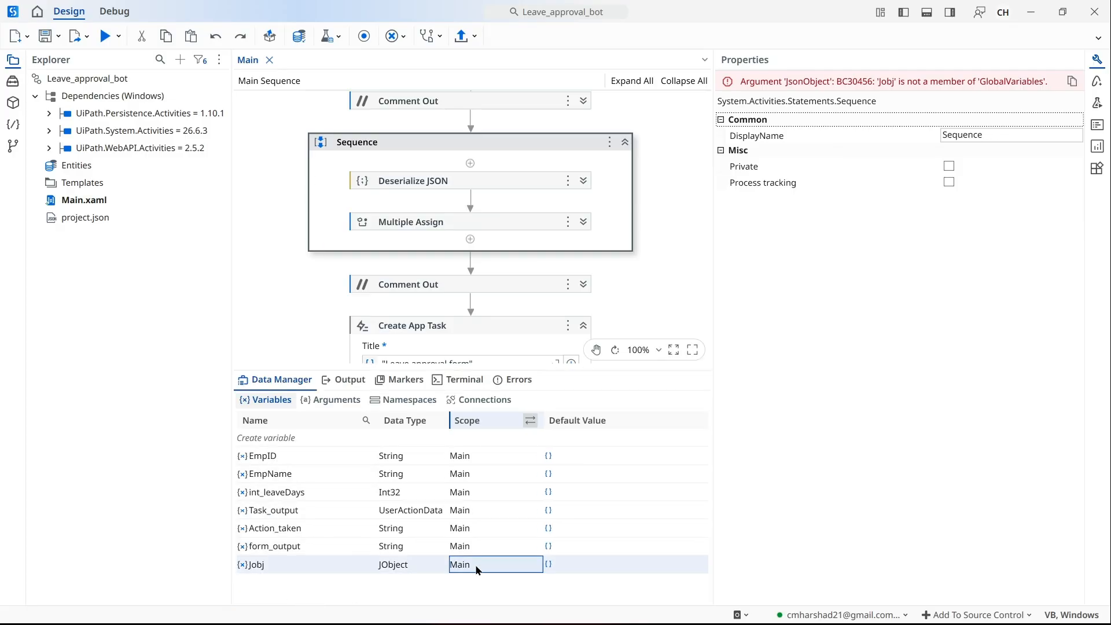
click(492, 564)
click(527, 402)
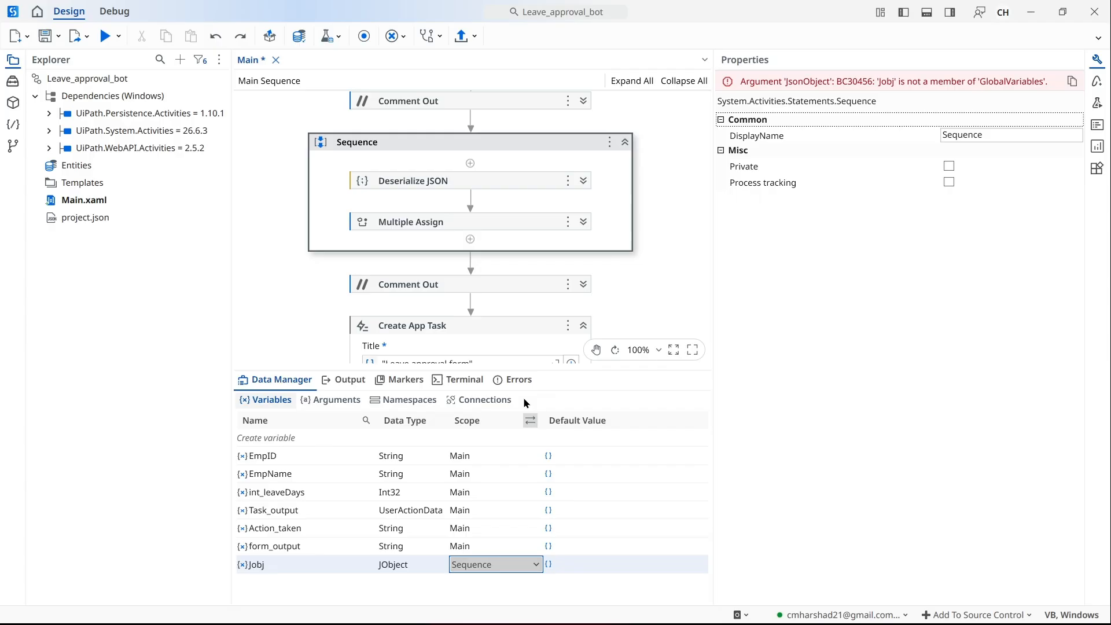
click(654, 309)
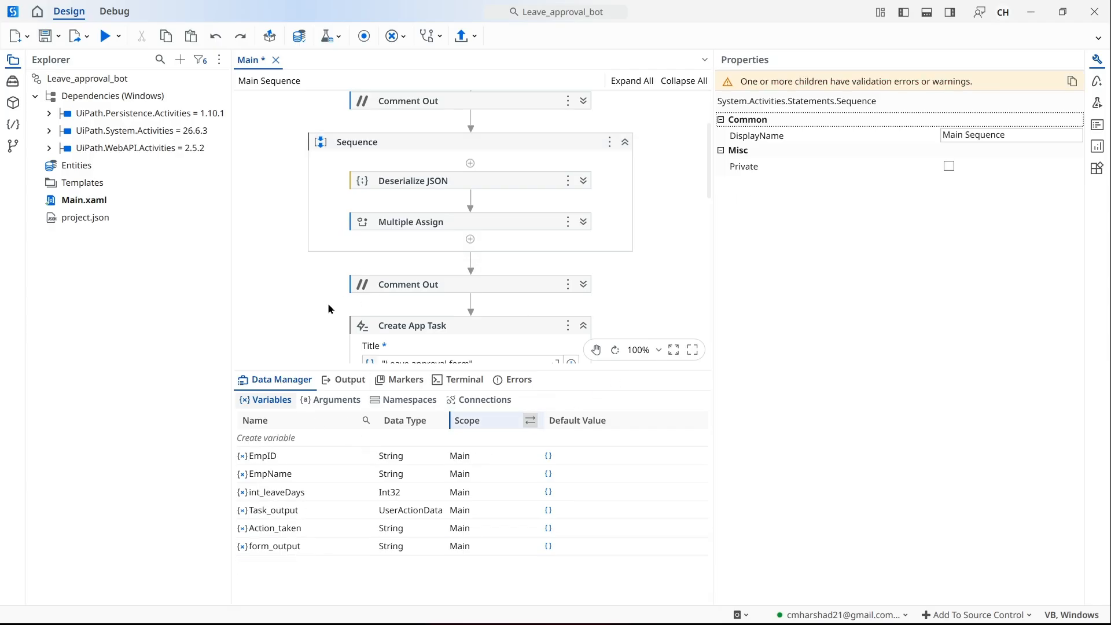
scroll(470, 243, up, 1)
click(266, 382)
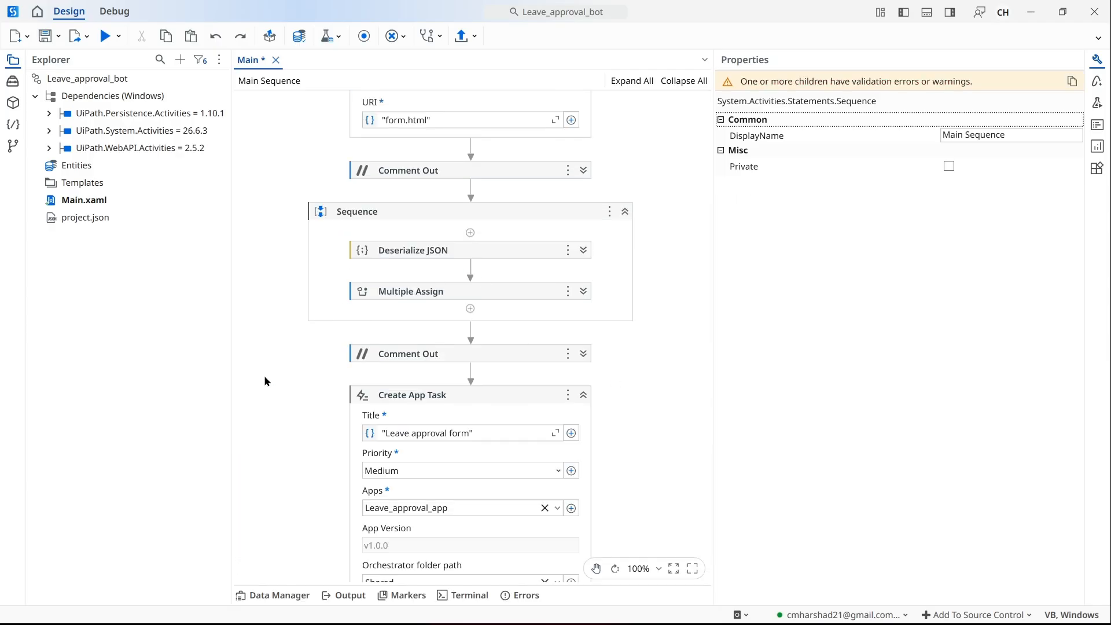
key(ctrl+s)
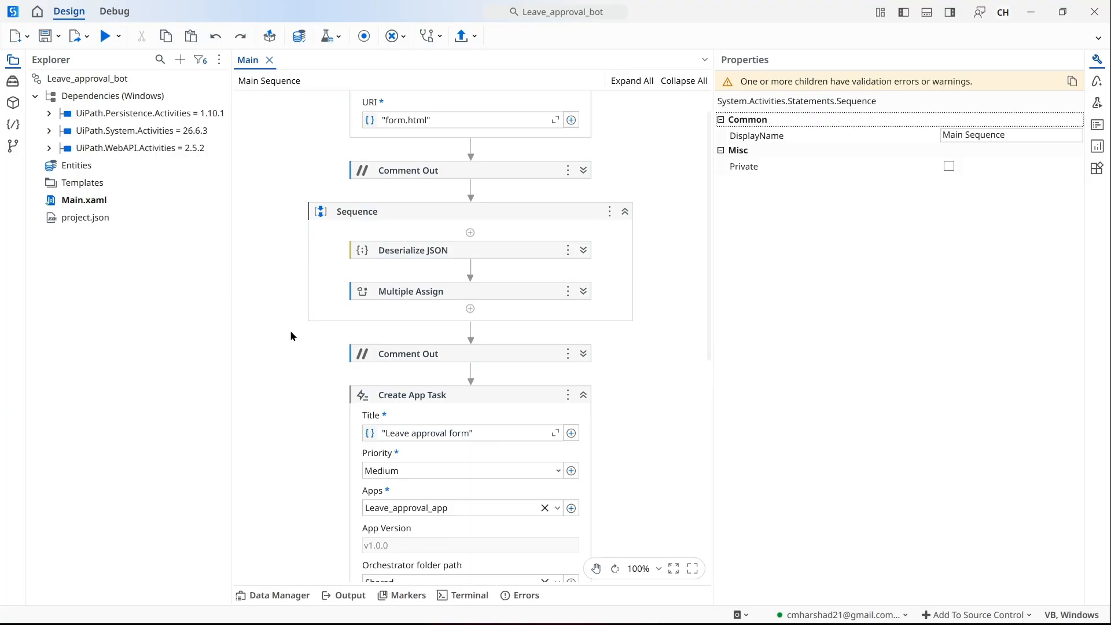
- Review the Sequence and Create App Task activities, reopen the desktop image of the serialization error to compare, and return to UiPath Studio
scroll(279, 325, up, 1)
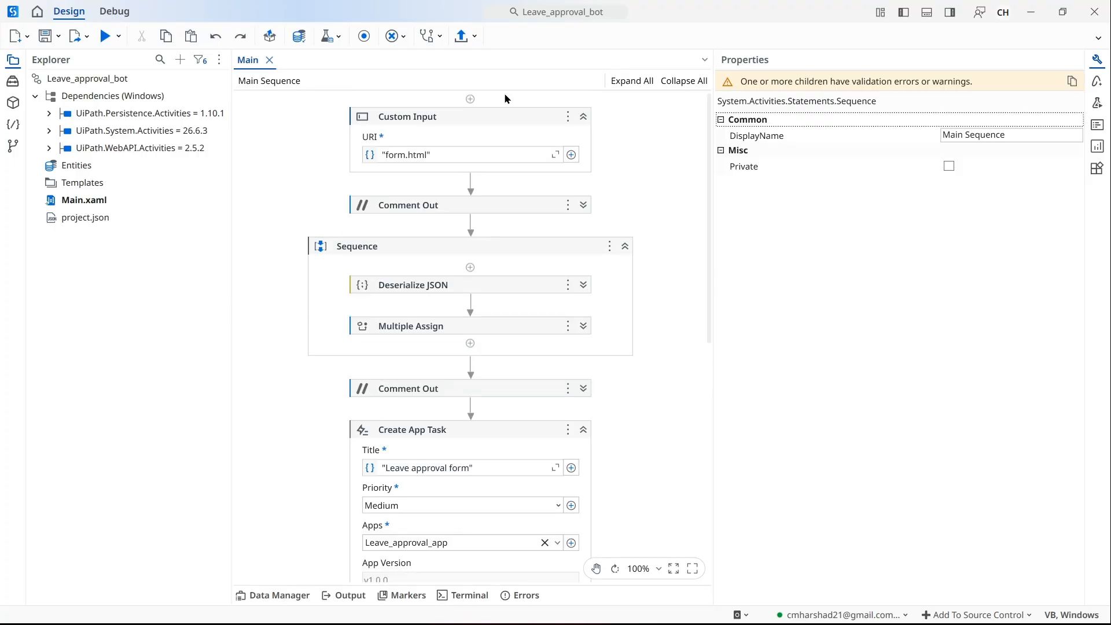
scroll(396, 246, down, 2)
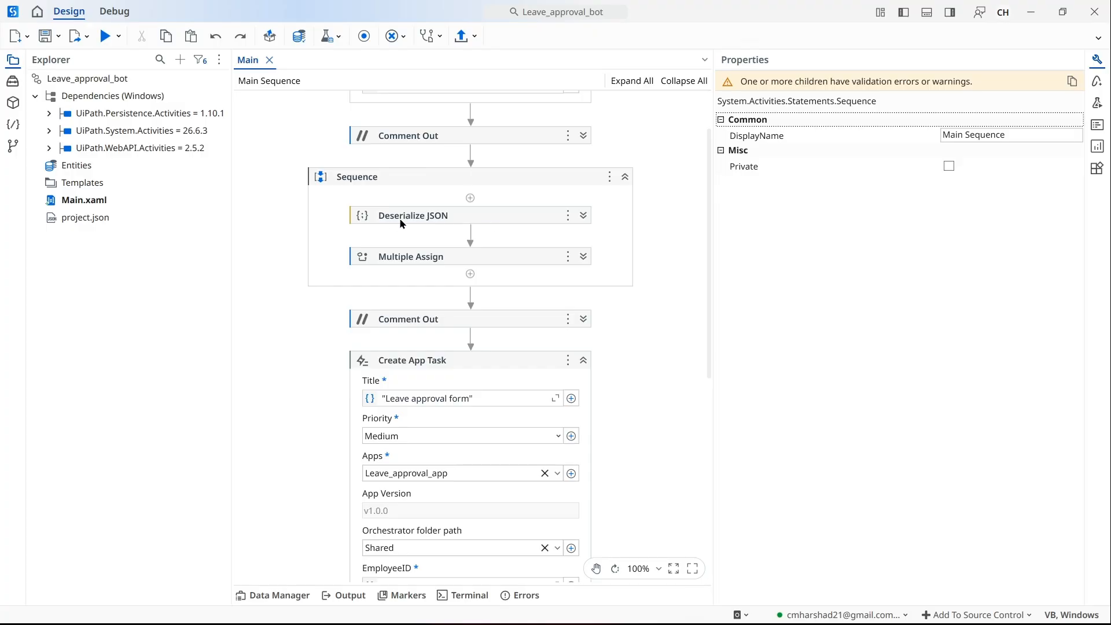
click(405, 180)
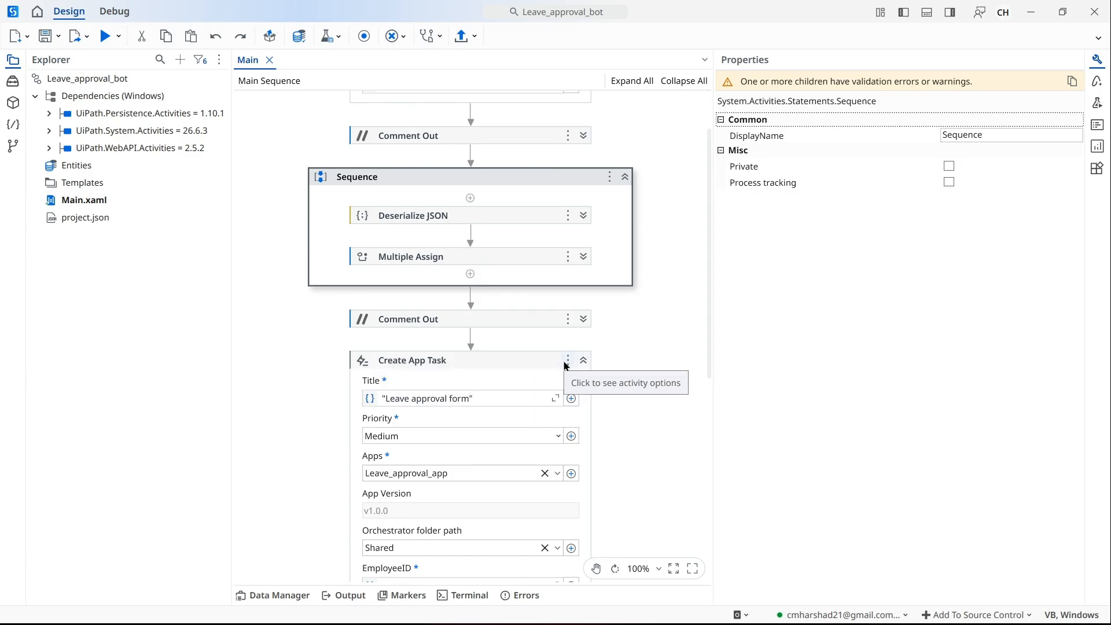
scroll(581, 394, down, 3)
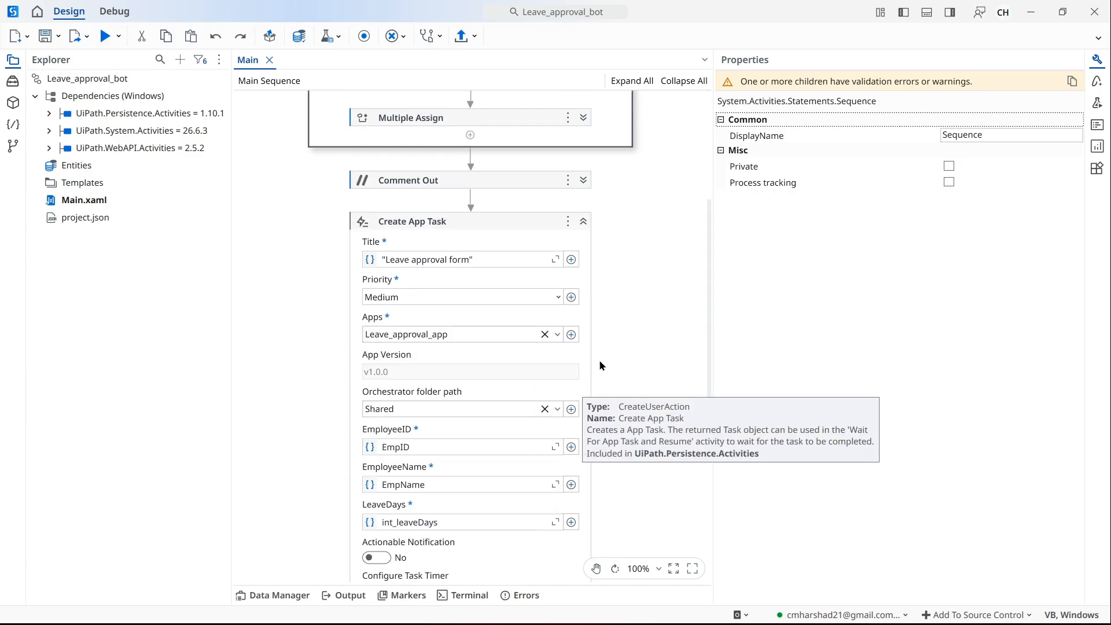
click(1029, 7)
click(197, 491)
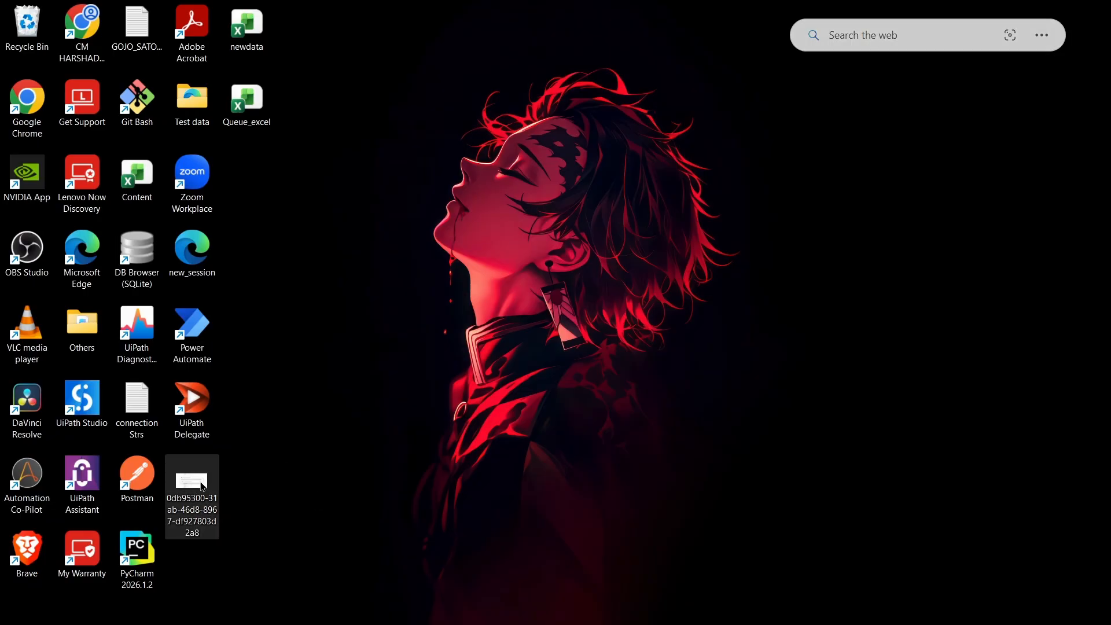
double_click(201, 488)
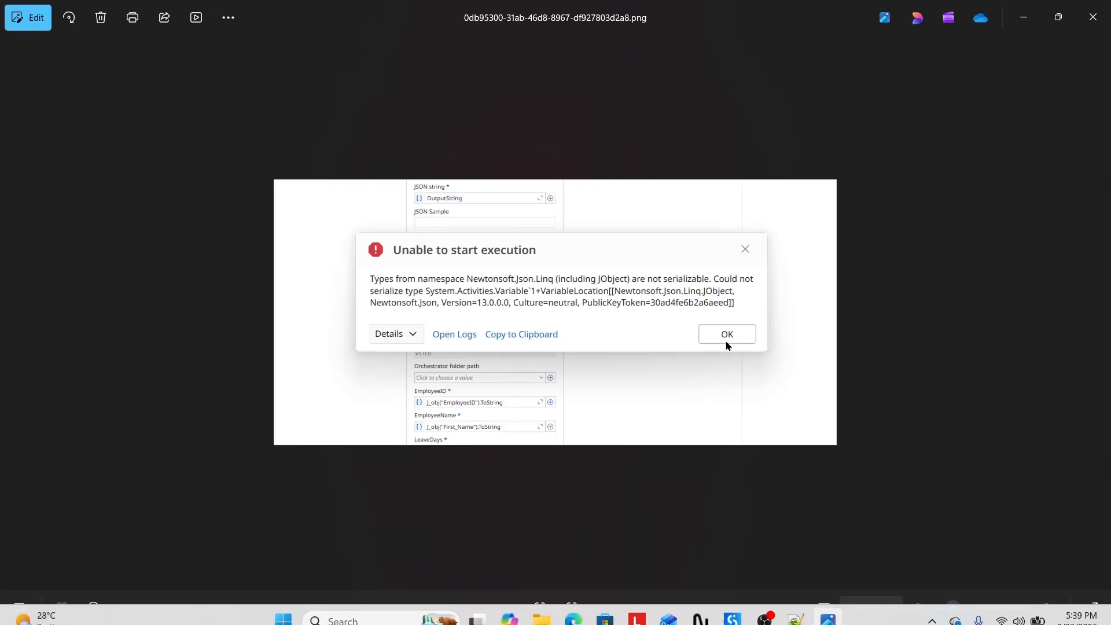
scroll(586, 333, up, 2)
scroll(586, 332, up, 1)
click(1025, 22)
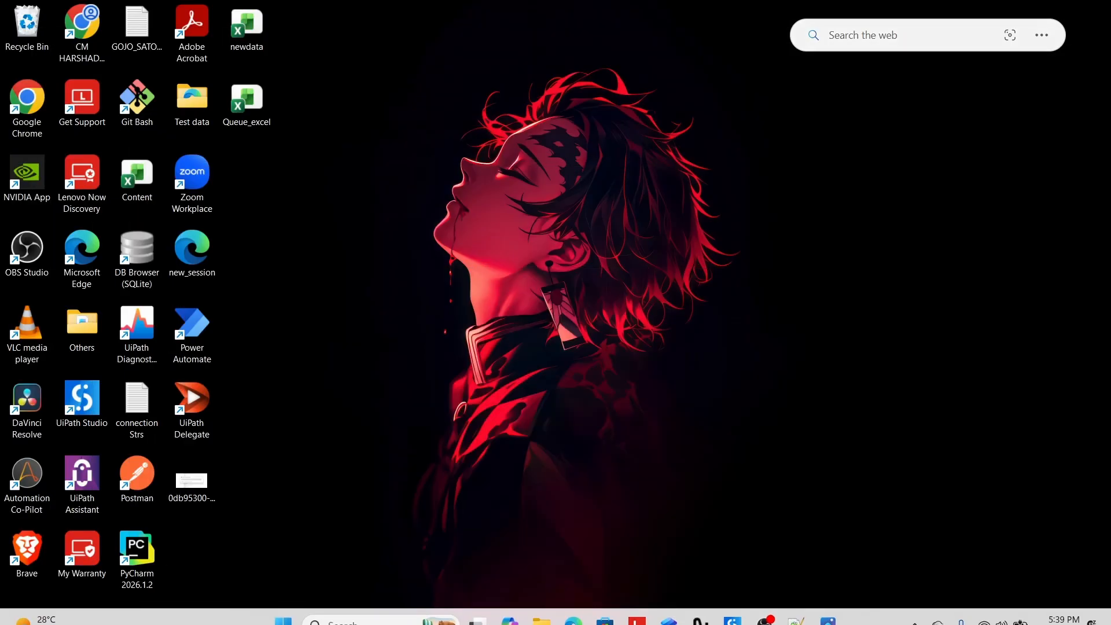
click(733, 608)
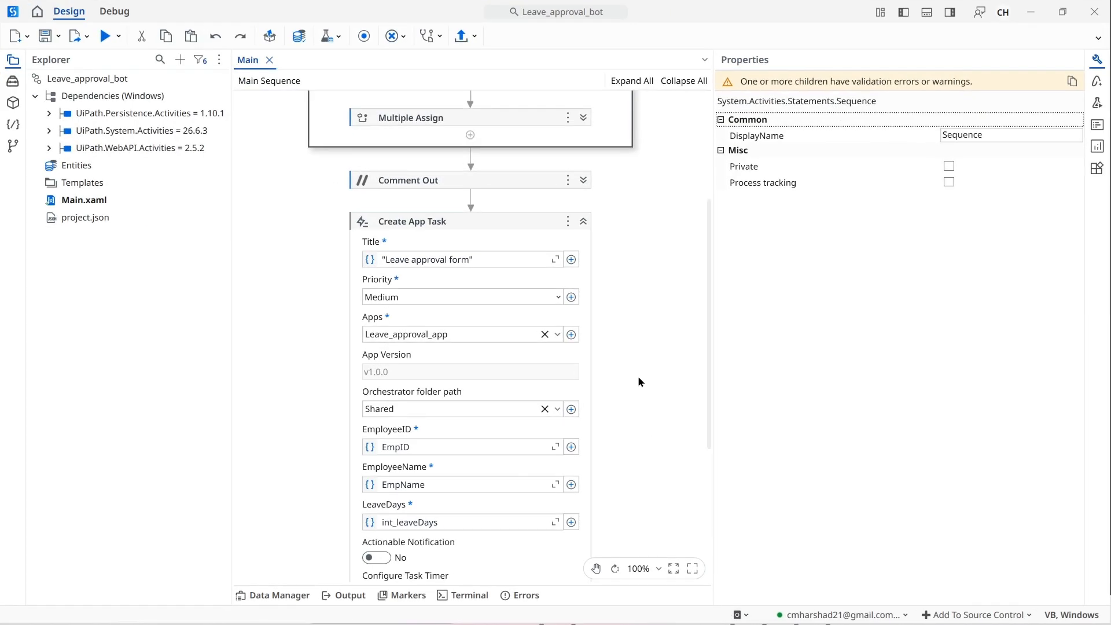
- Publish Leave_approval_bot version 1.0.1 to the Orchestrator Tenant Processes Feed and dismiss the confirmation
scroll(639, 384, up, 3)
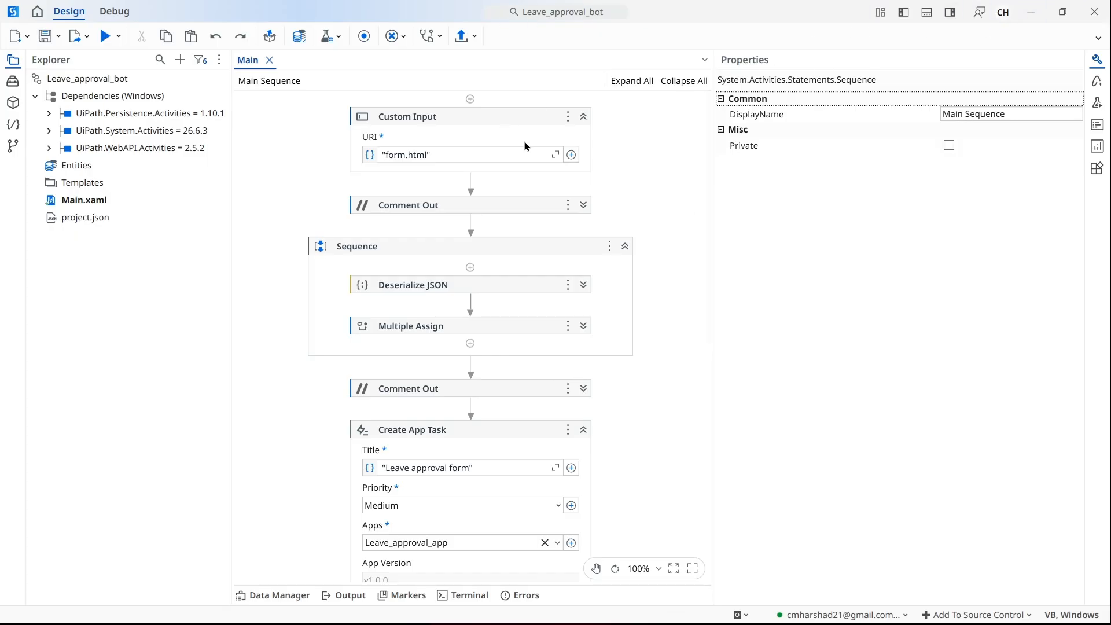
click(460, 40)
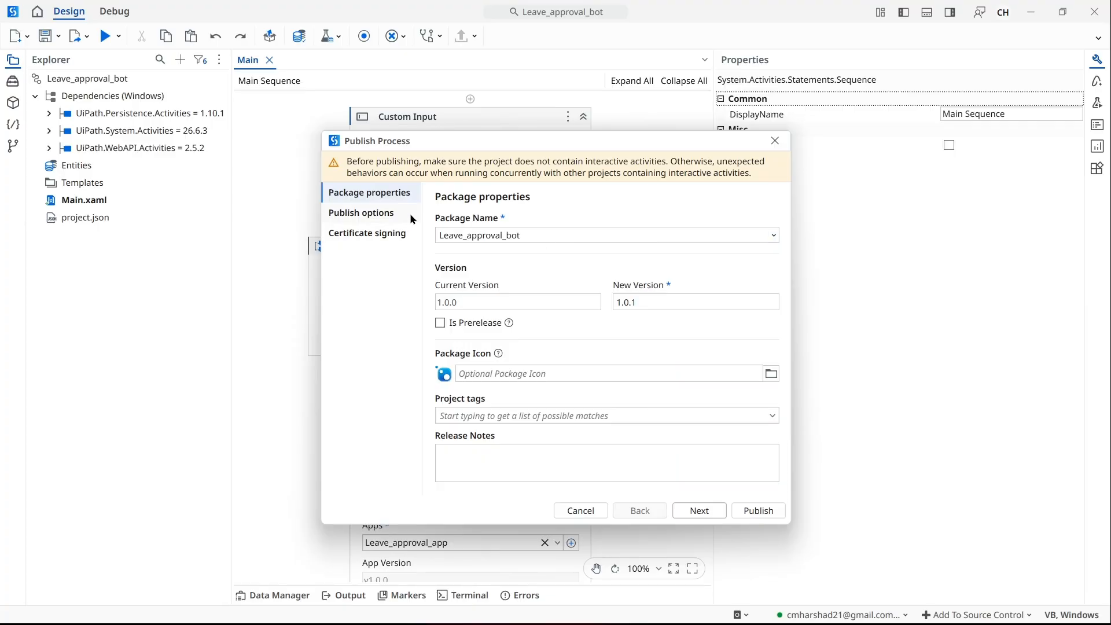
click(381, 212)
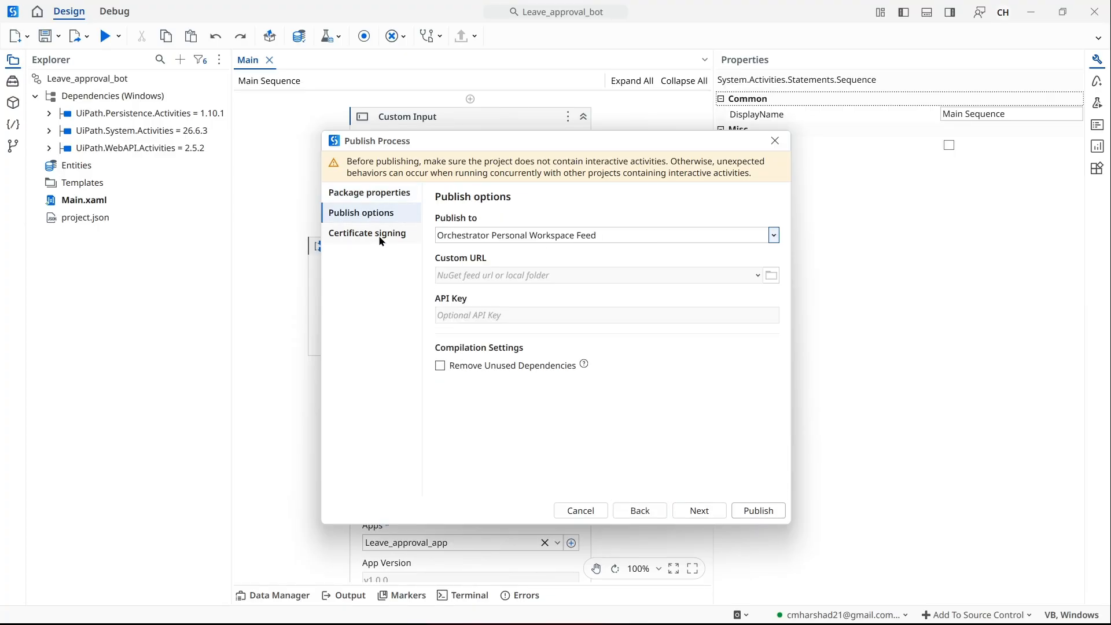
click(633, 232)
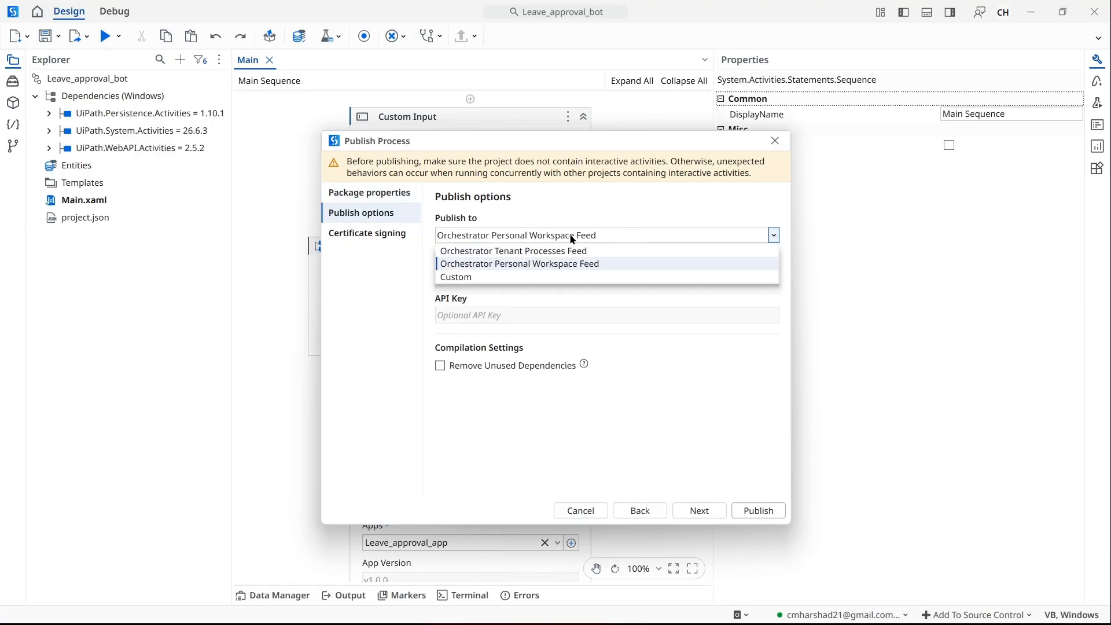
click(503, 251)
click(771, 511)
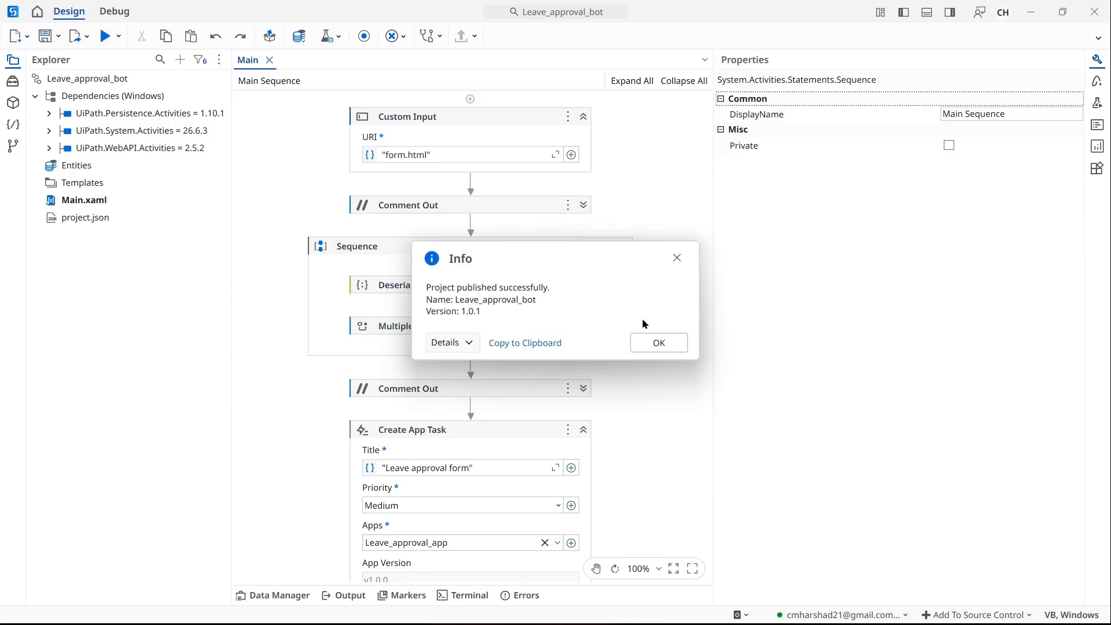
click(654, 340)
- Find the Message Box activity and insert it between Wait for App Task and Resume and Log Message
scroll(632, 421, down, 8)
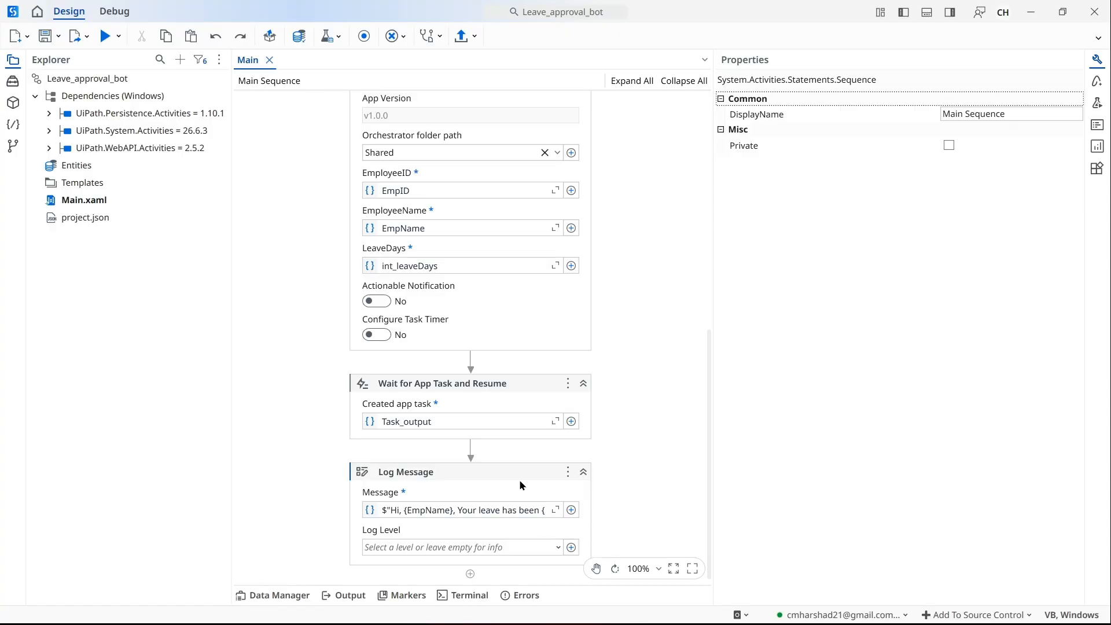
click(12, 81)
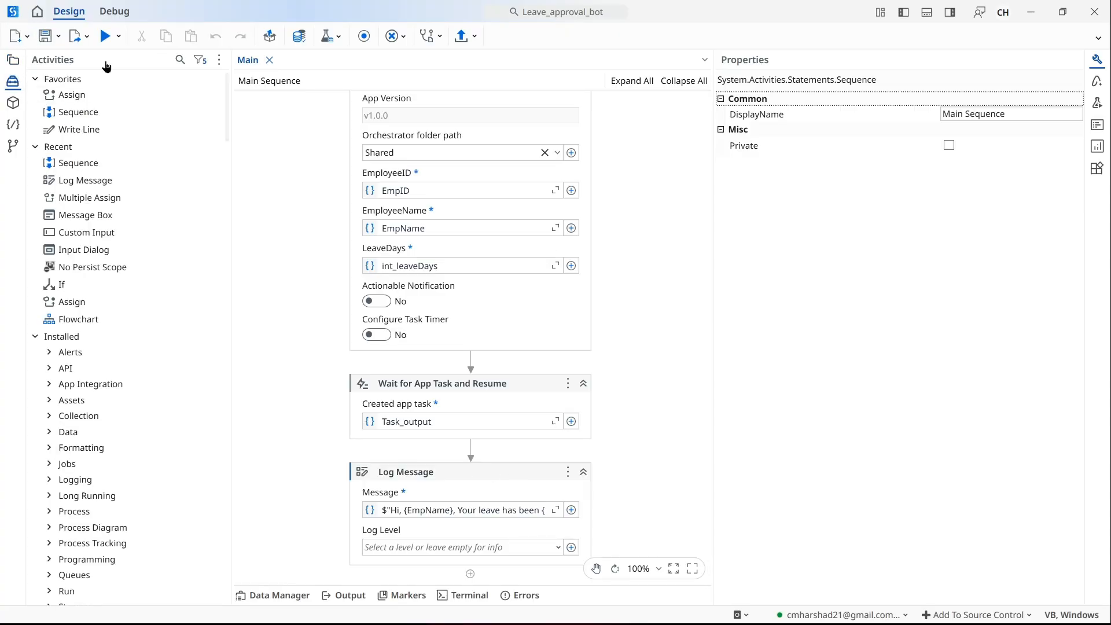
text(mes)
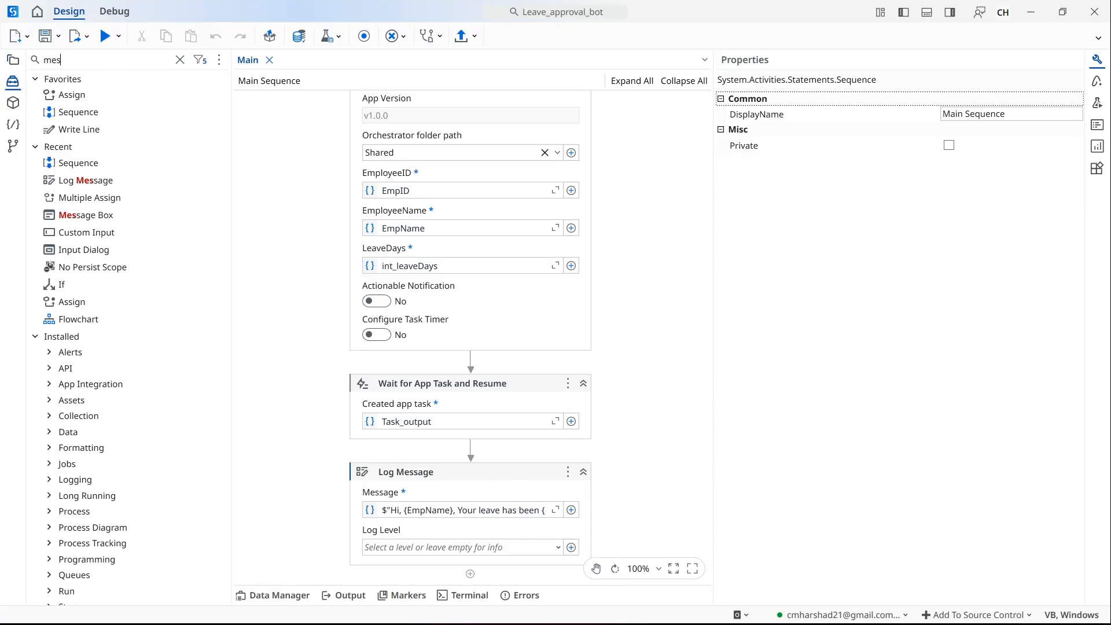
text(aag)
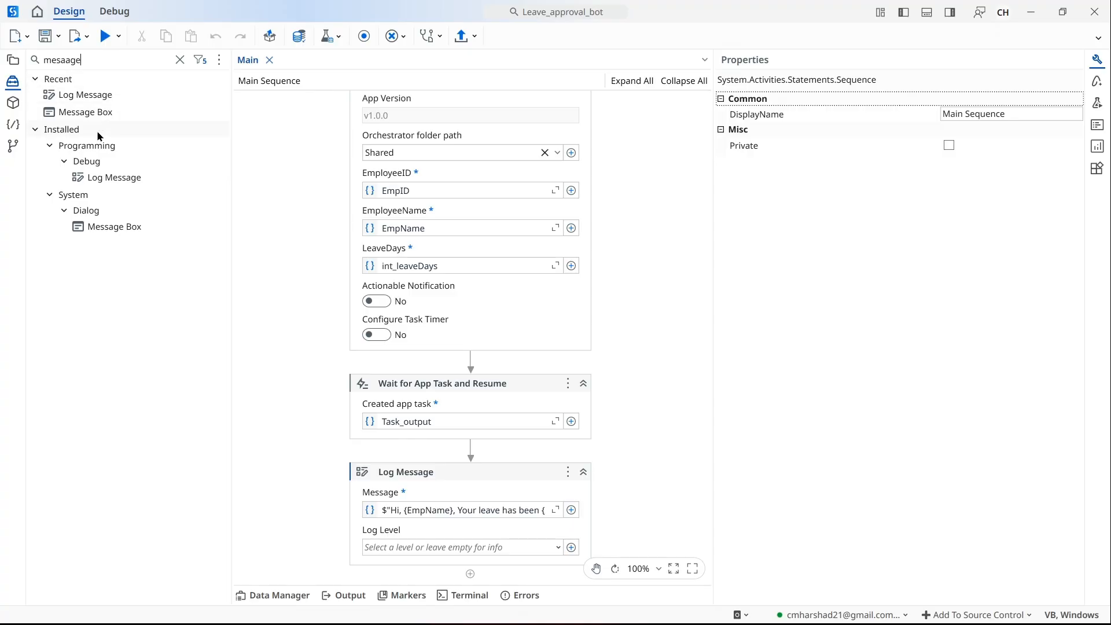
drag(85, 112, 480, 442)
- Copy the whole leave decision message expression from Log Message into the Message Box text
click(491, 510)
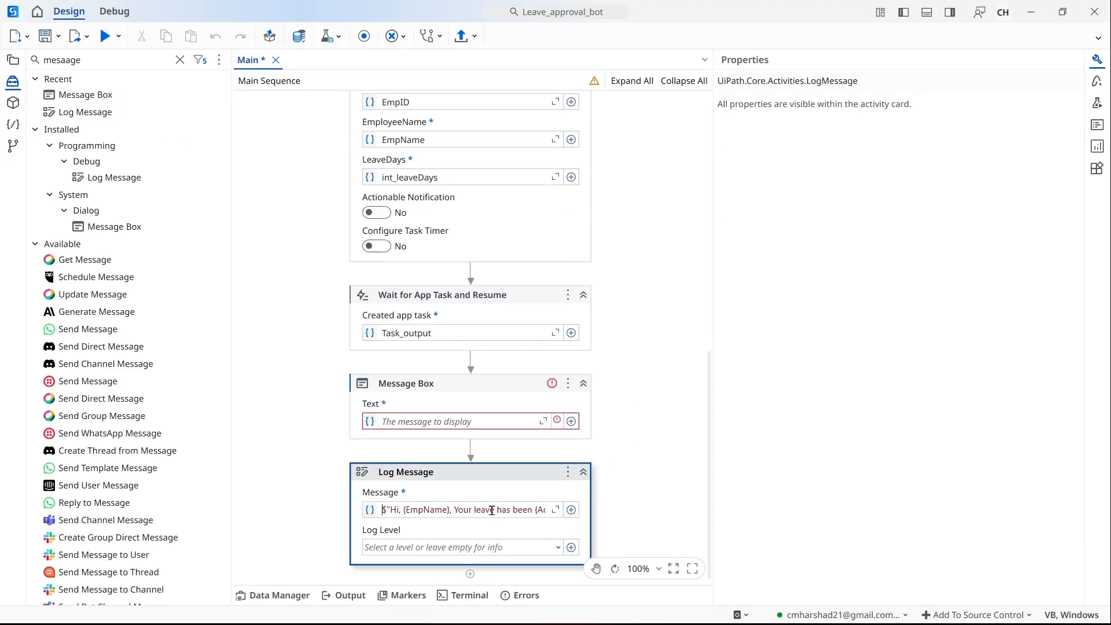
key(ctrl+a)
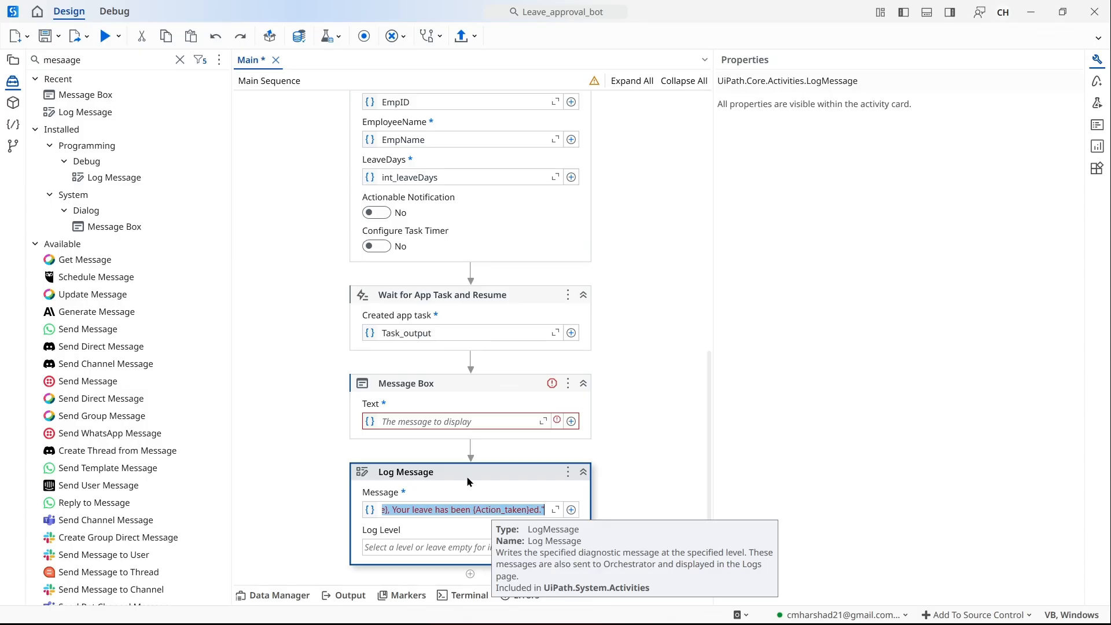
key(ctrl+c)
click(461, 421)
key(ctrl+v)
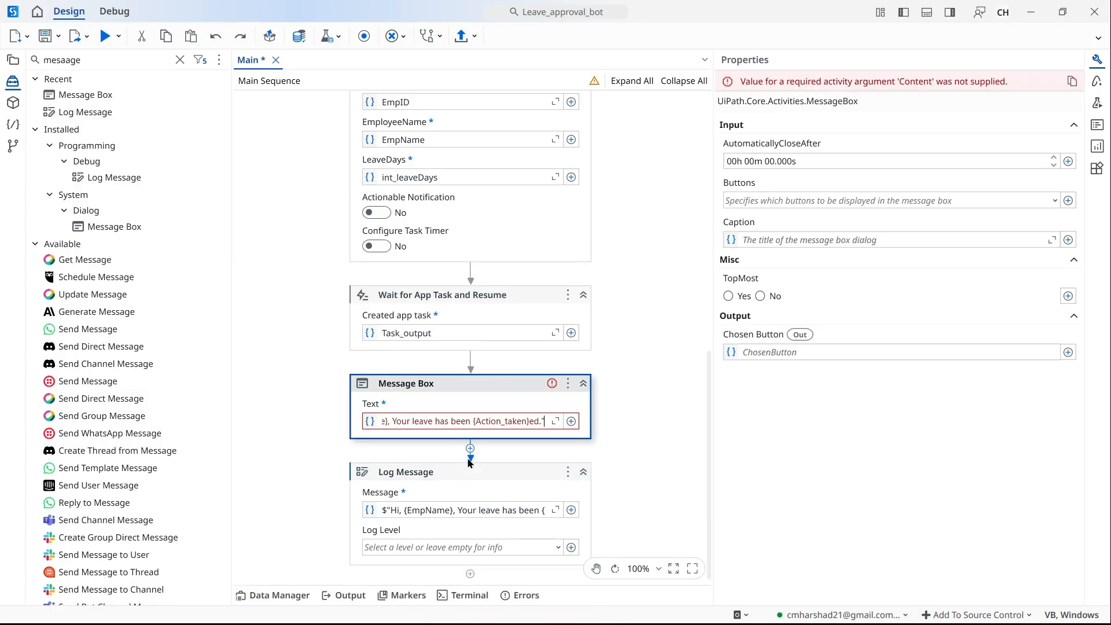
click(623, 453)
- Delete the Log Message activity at the end of the workflow and save
click(477, 490)
key(Delete)
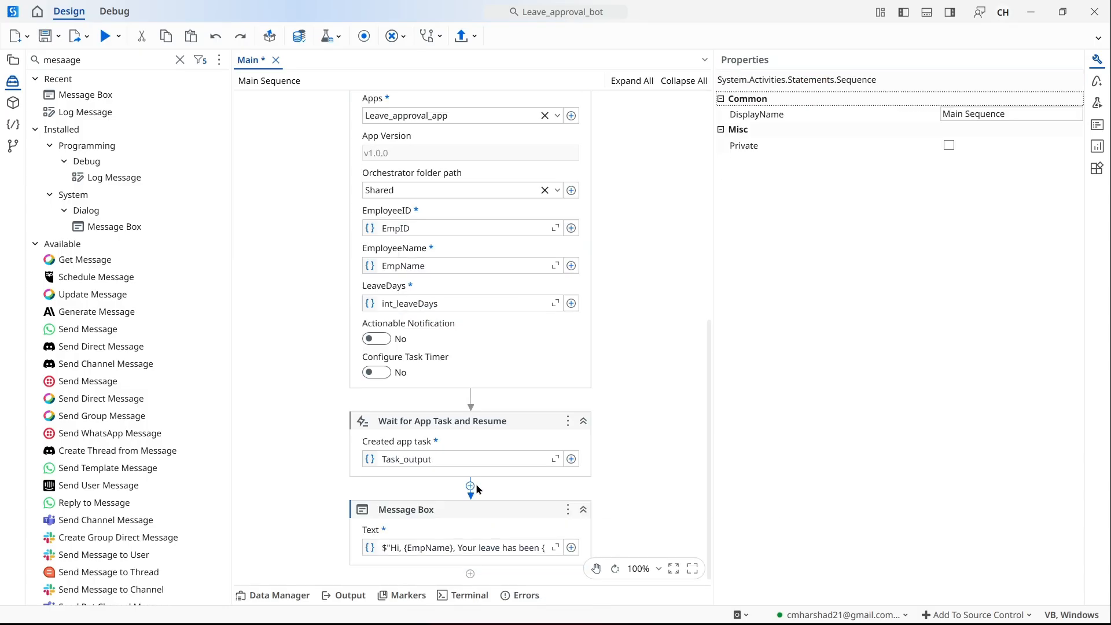
key(ctrl+s)
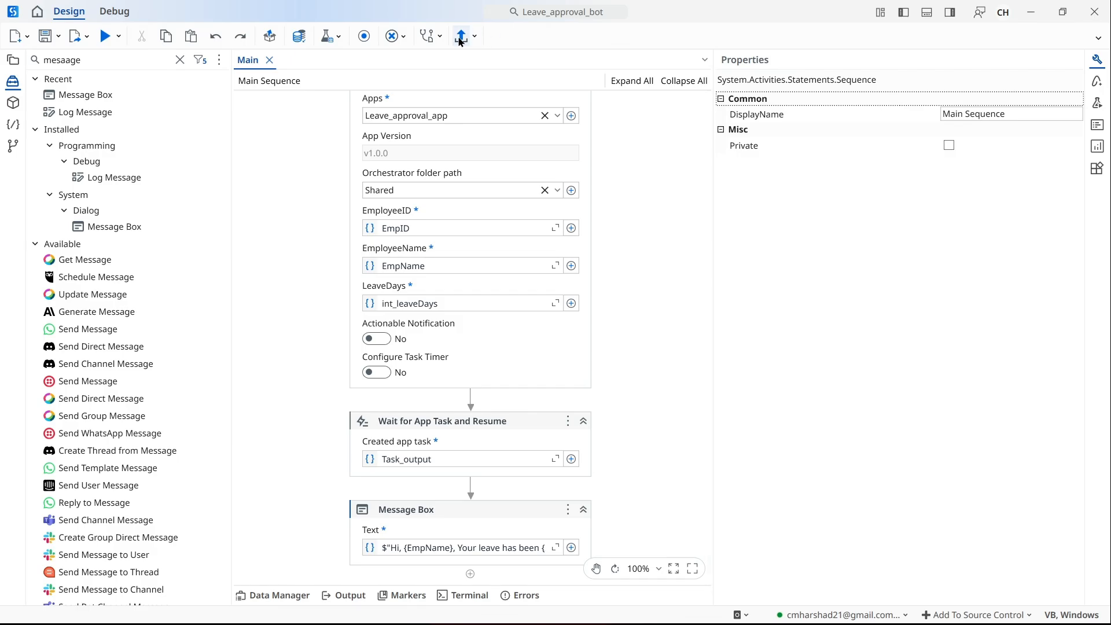
- Publish Leave_approval_bot version 1.0.2 to the Orchestrator Tenant Processes Feed and dismiss the confirmation
click(461, 36)
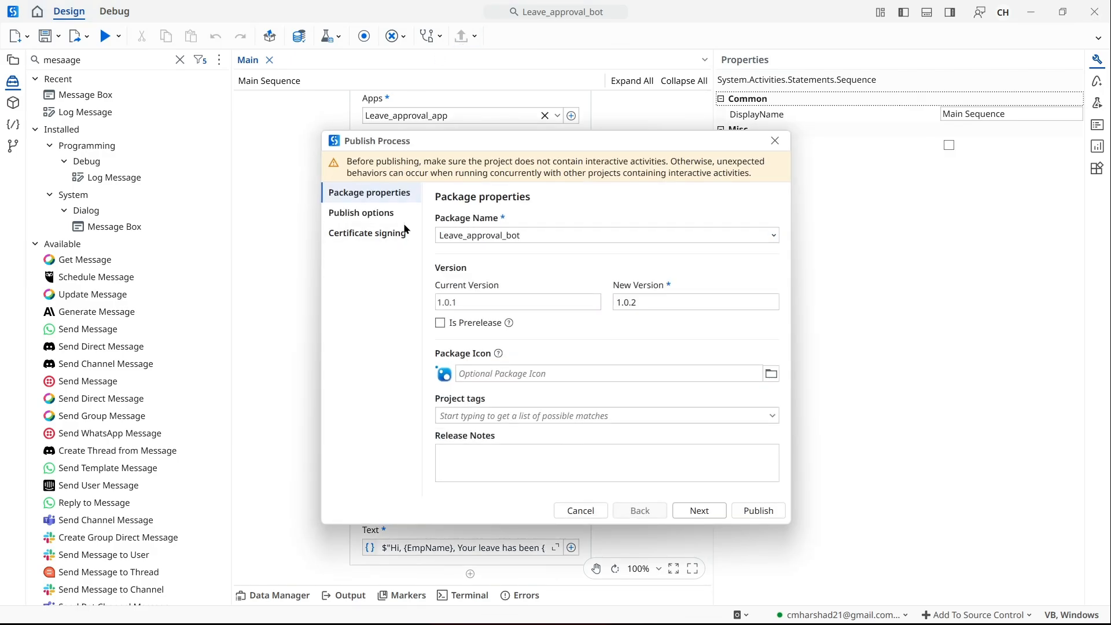
click(362, 214)
click(517, 241)
click(516, 249)
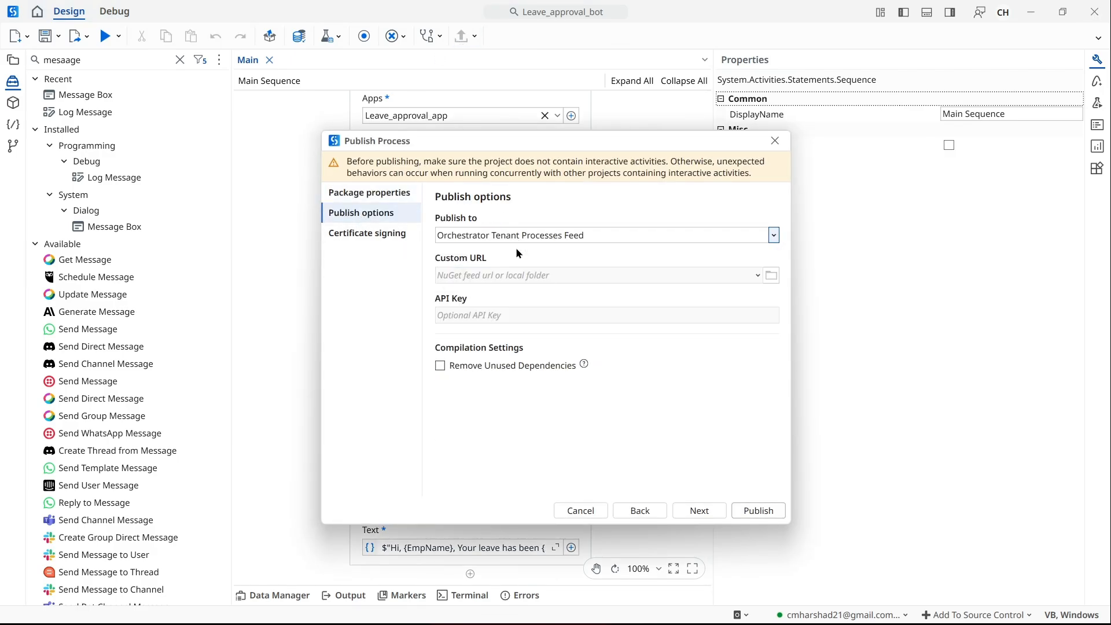
click(758, 510)
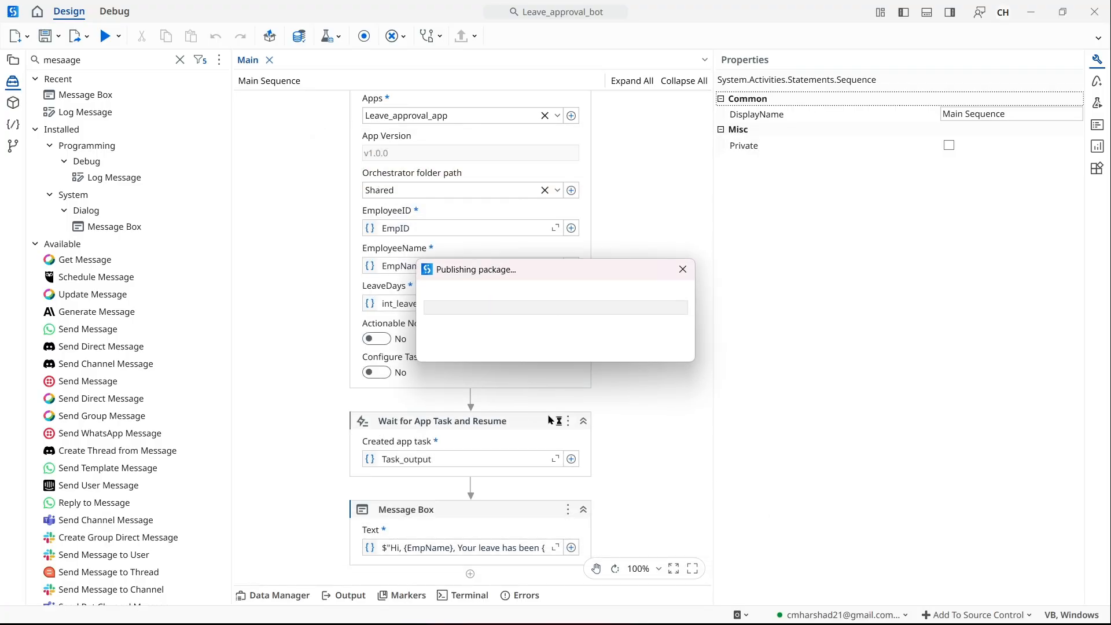
click(660, 343)
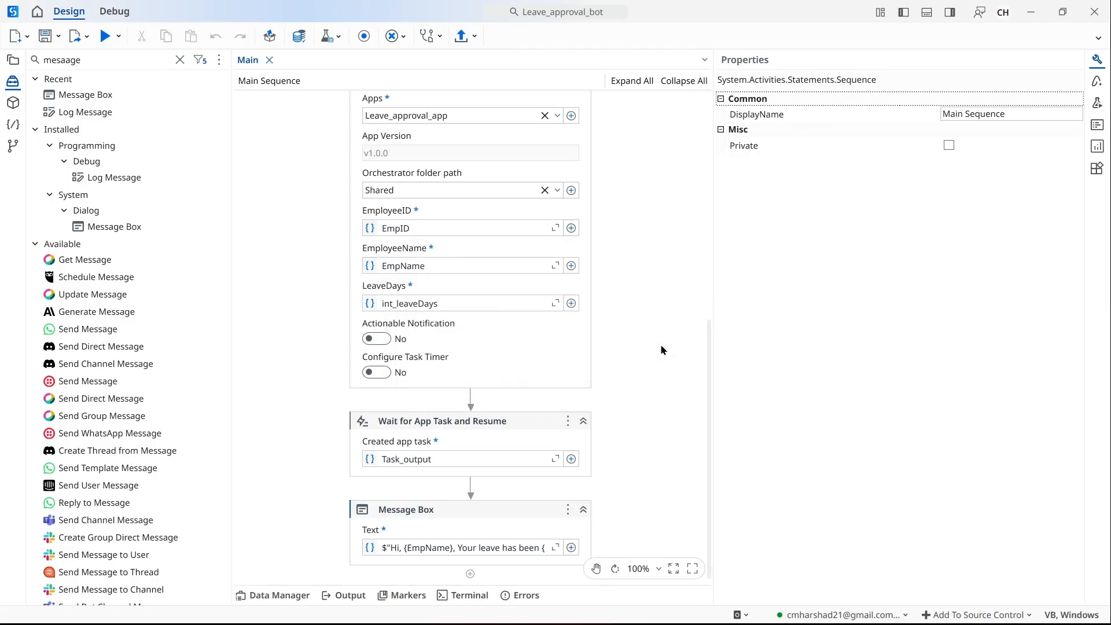
- Switch to the browser, go to UiPath Orchestrator and open the process list of the Shared folder
click(573, 620)
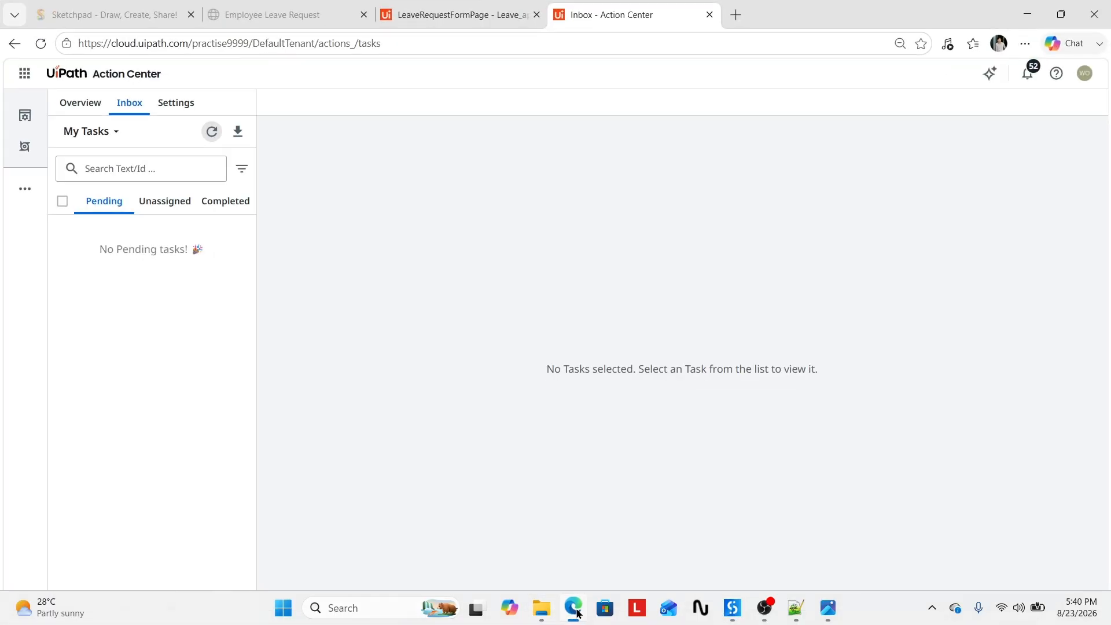
click(416, 5)
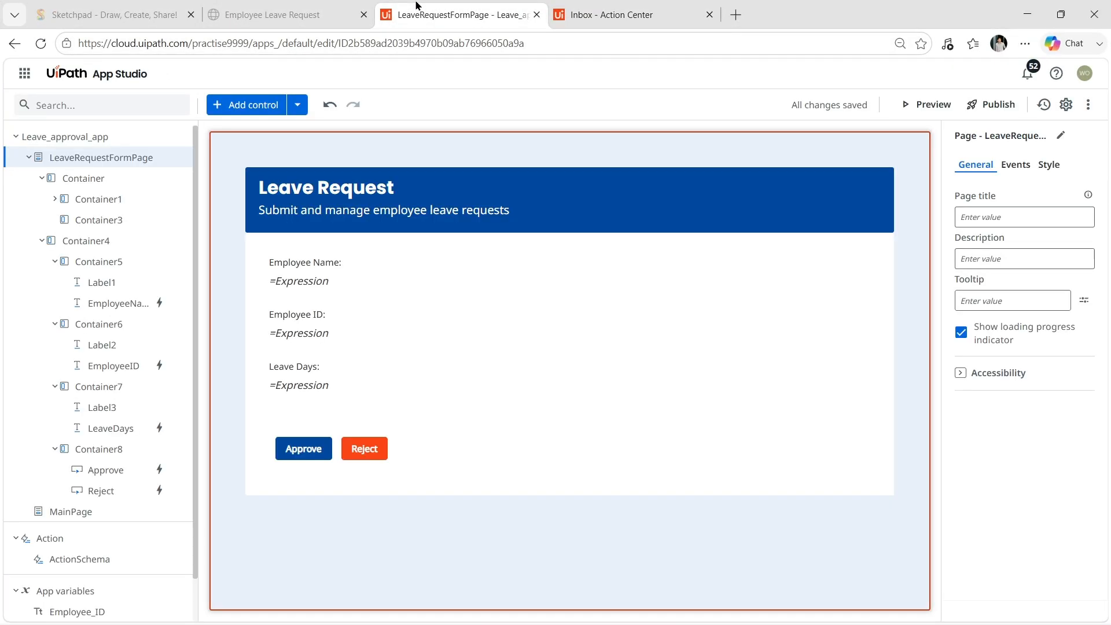
click(316, 8)
click(677, 8)
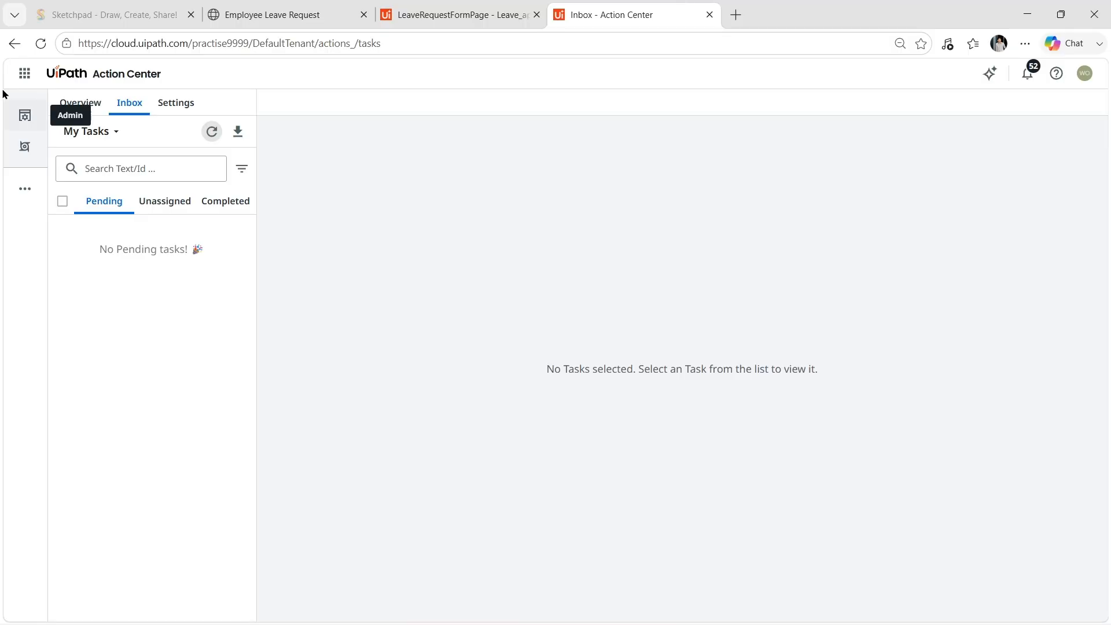
click(15, 78)
click(137, 146)
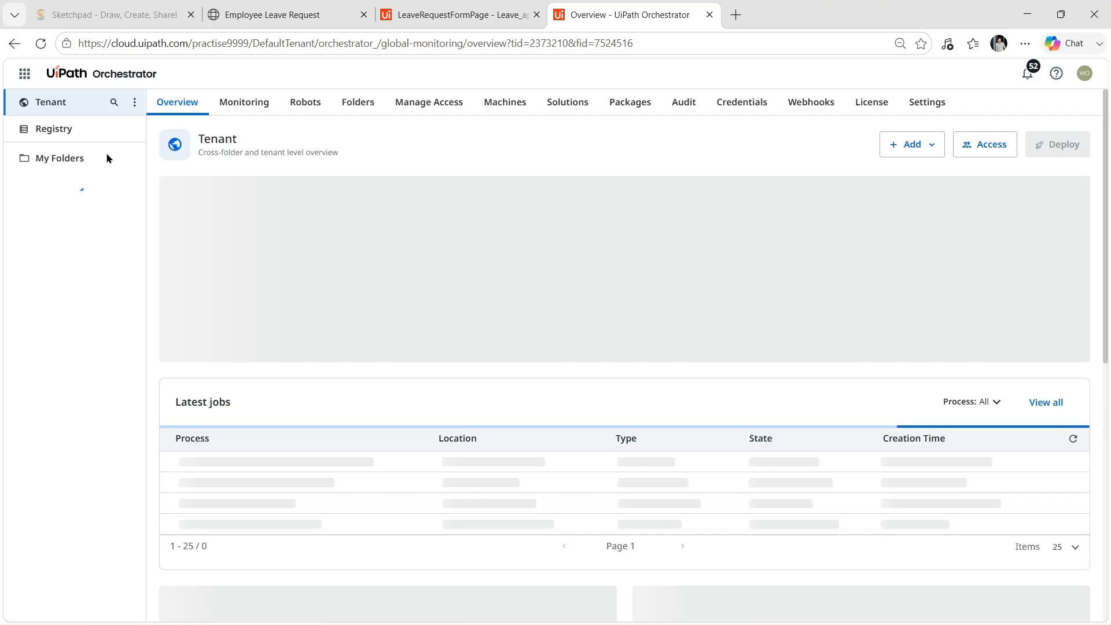
click(41, 237)
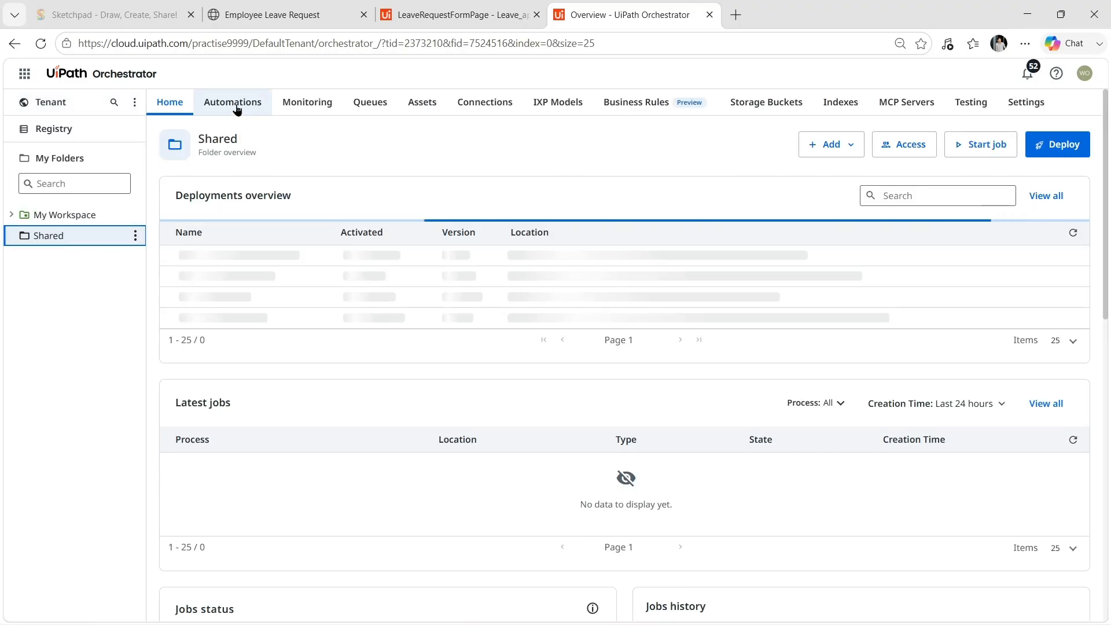
click(235, 105)
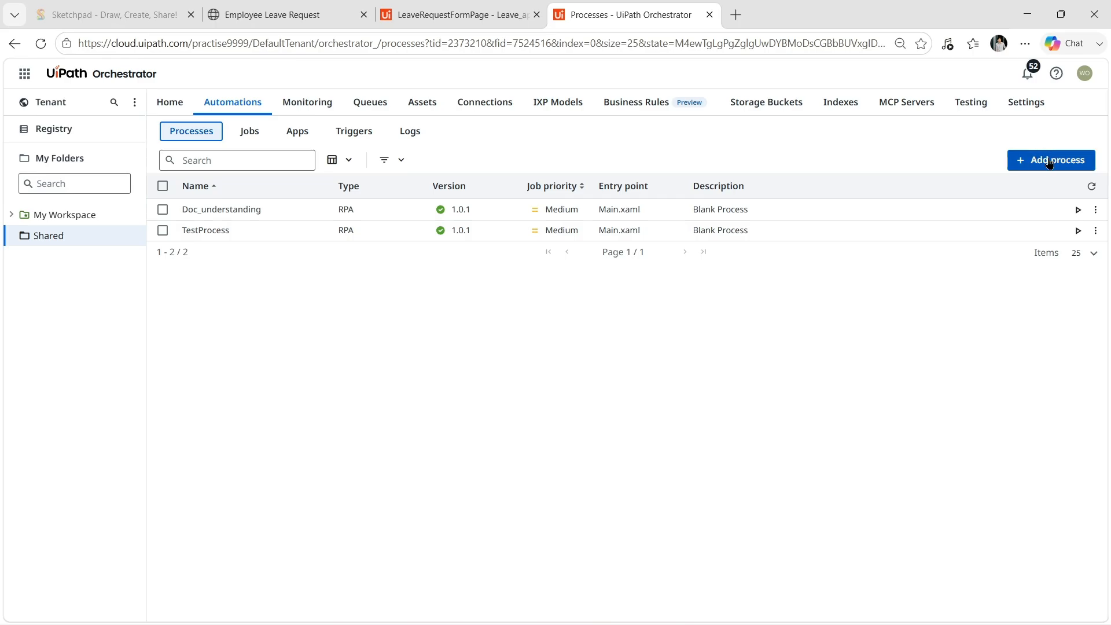
- Add a process to the Shared folder from the Leave_approval_bot package, version 1.0.2, keeping the default settings
click(1047, 157)
click(396, 258)
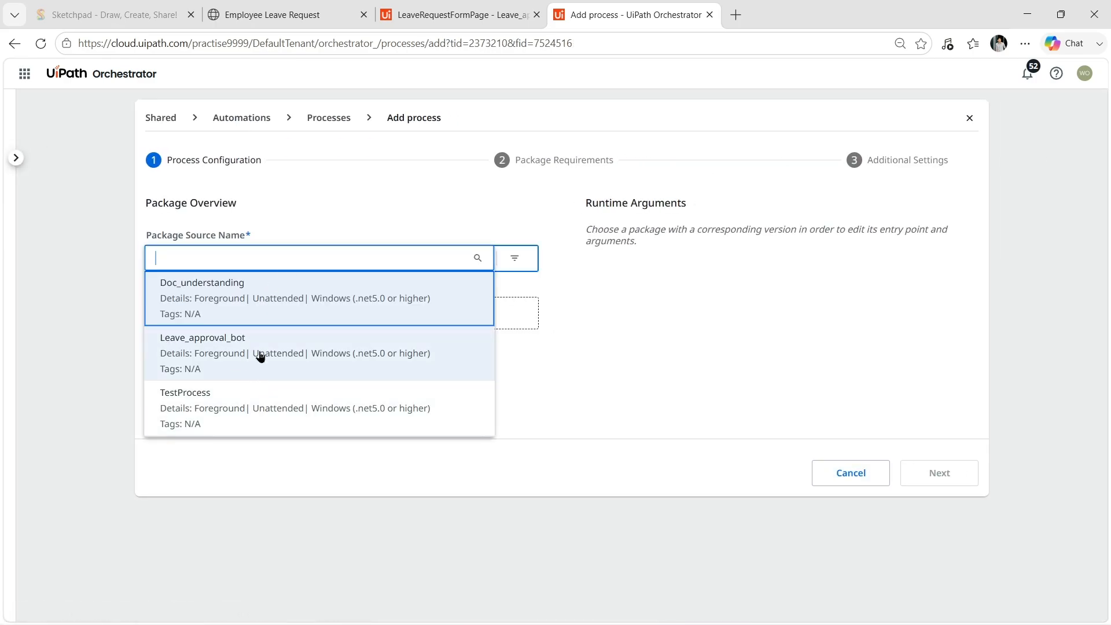
click(240, 354)
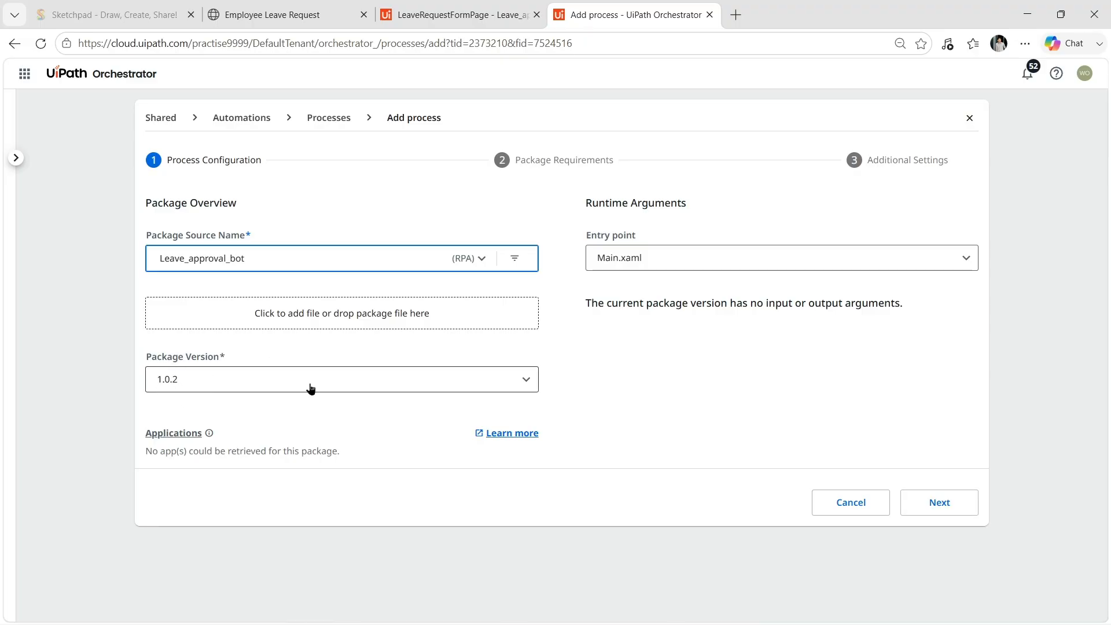
click(934, 506)
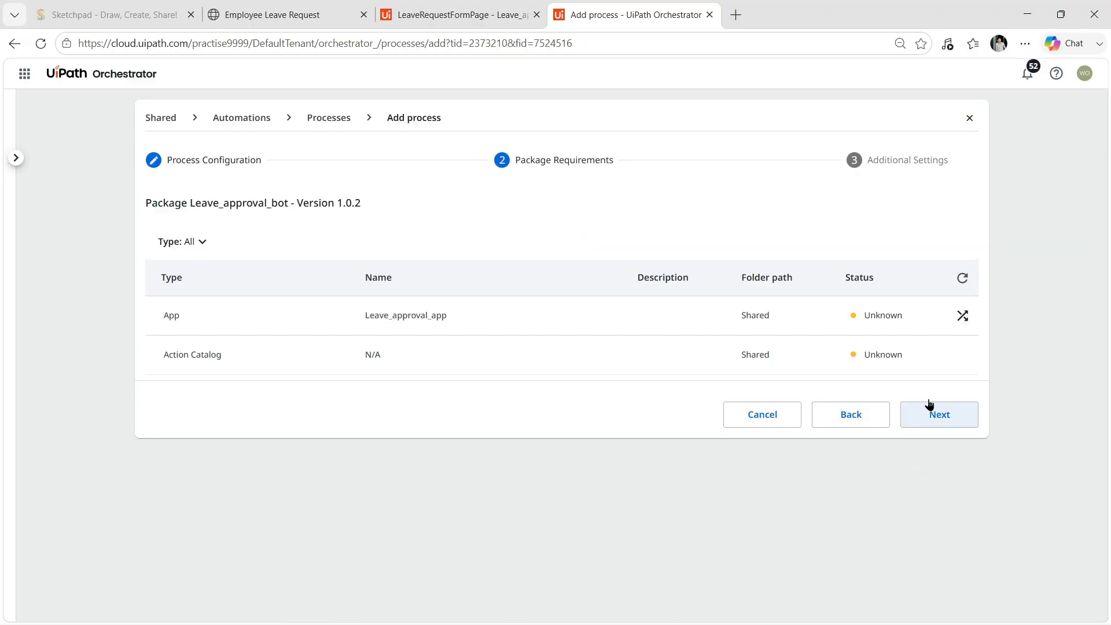
click(957, 418)
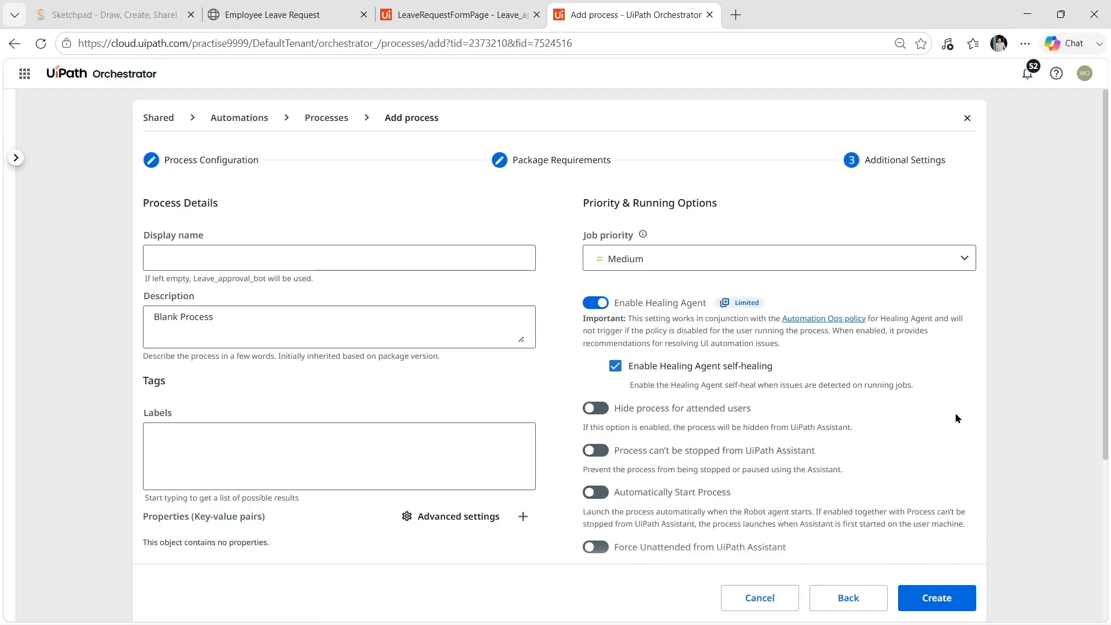
click(946, 597)
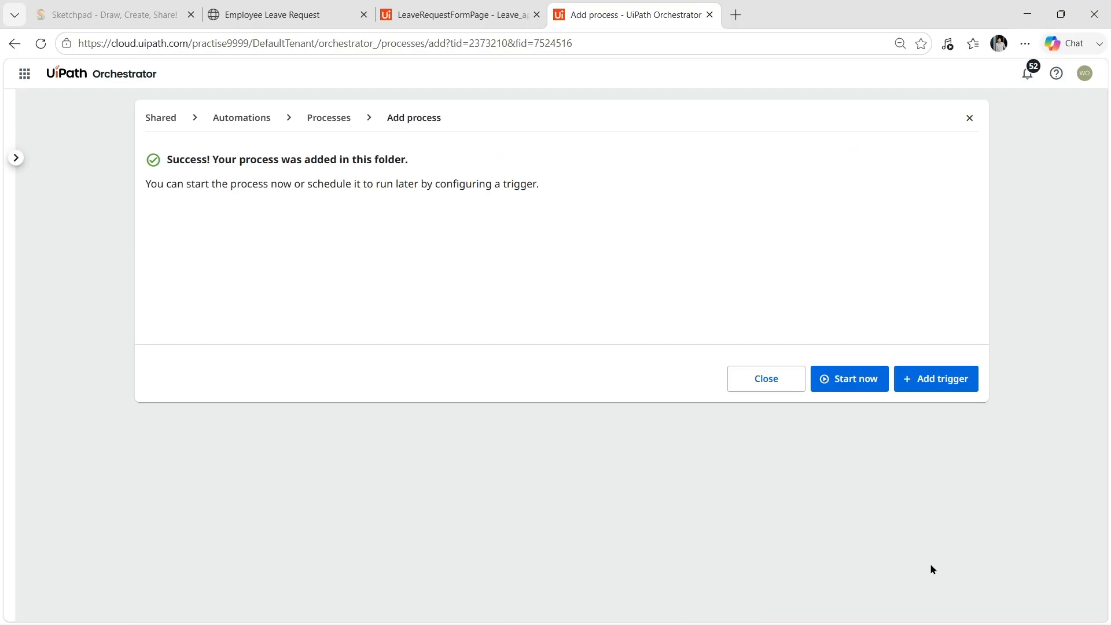
click(765, 379)
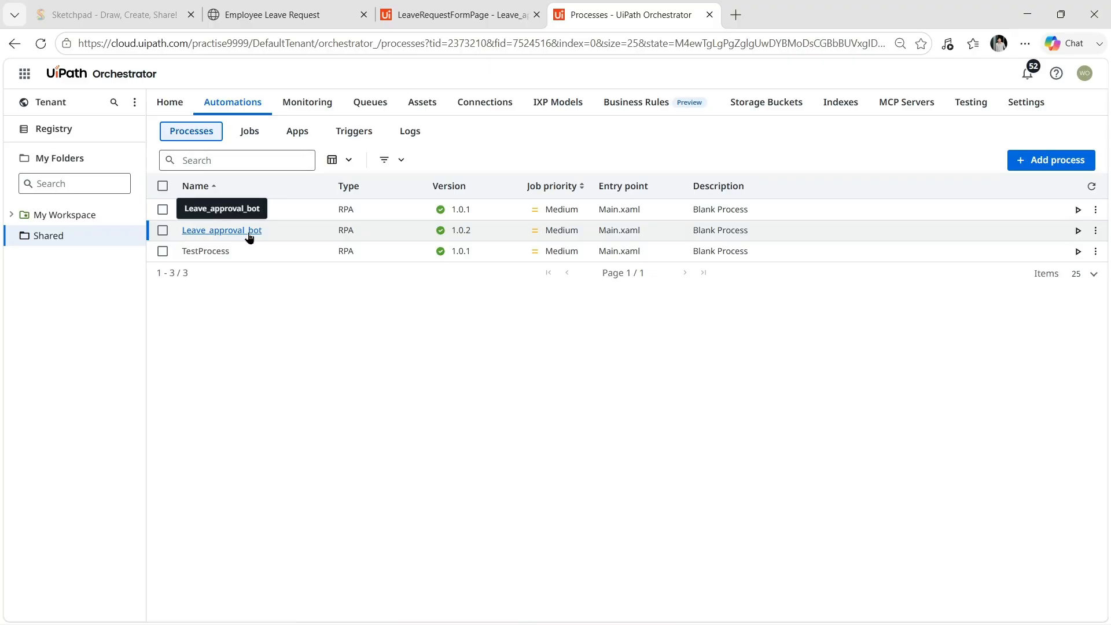
- Open UiPath Actions in a separate browser tab while keeping the Orchestrator process list open
click(455, 8)
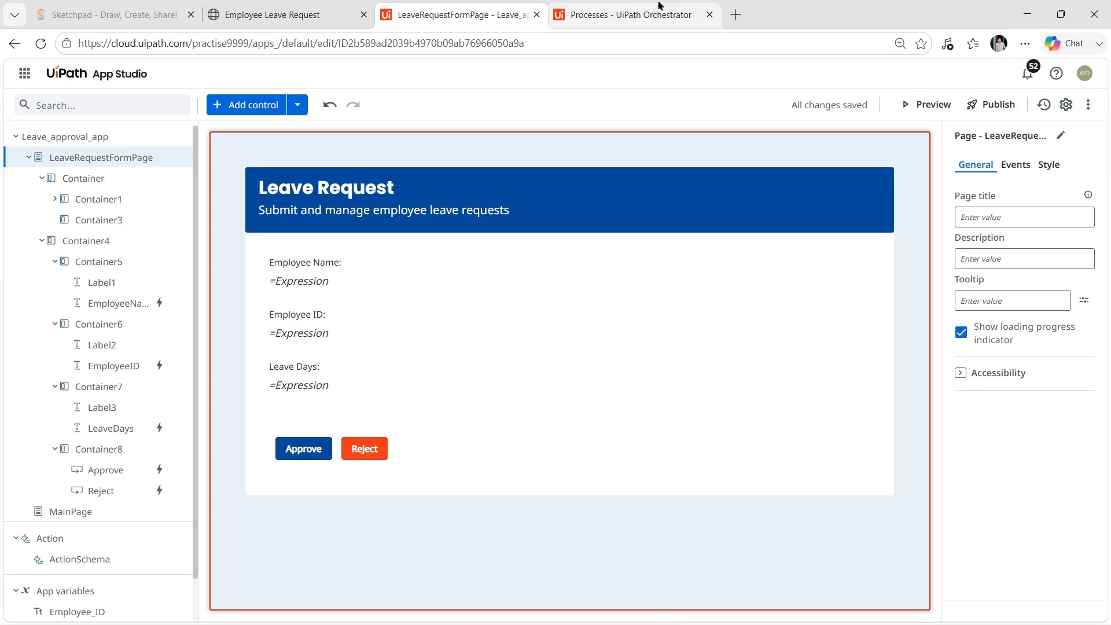
click(660, 10)
right_click(30, 78)
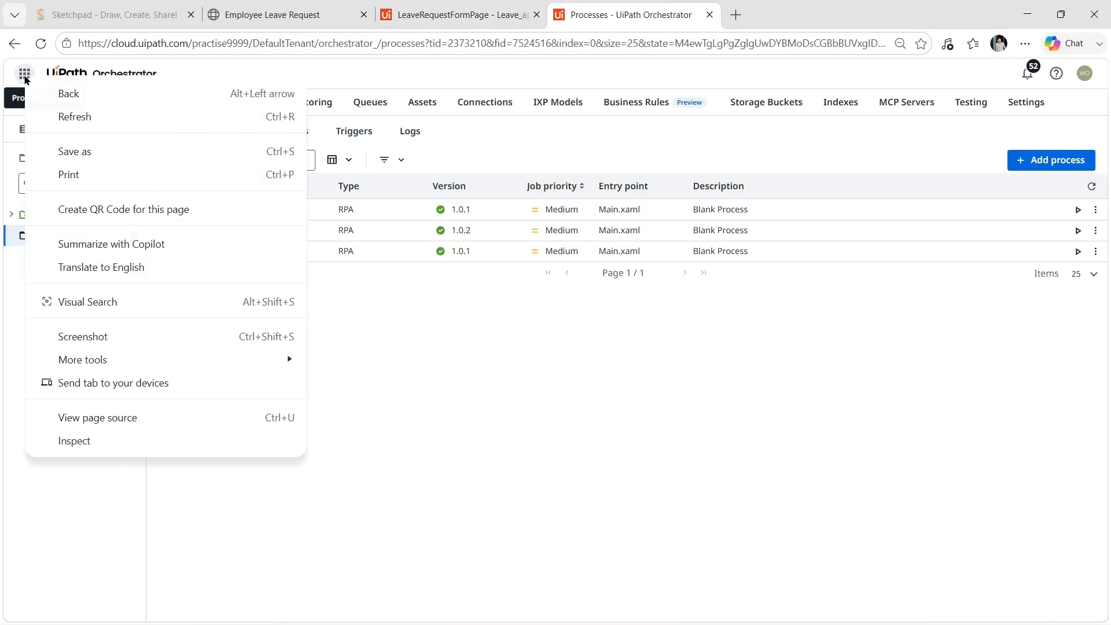
click(24, 76)
click(23, 76)
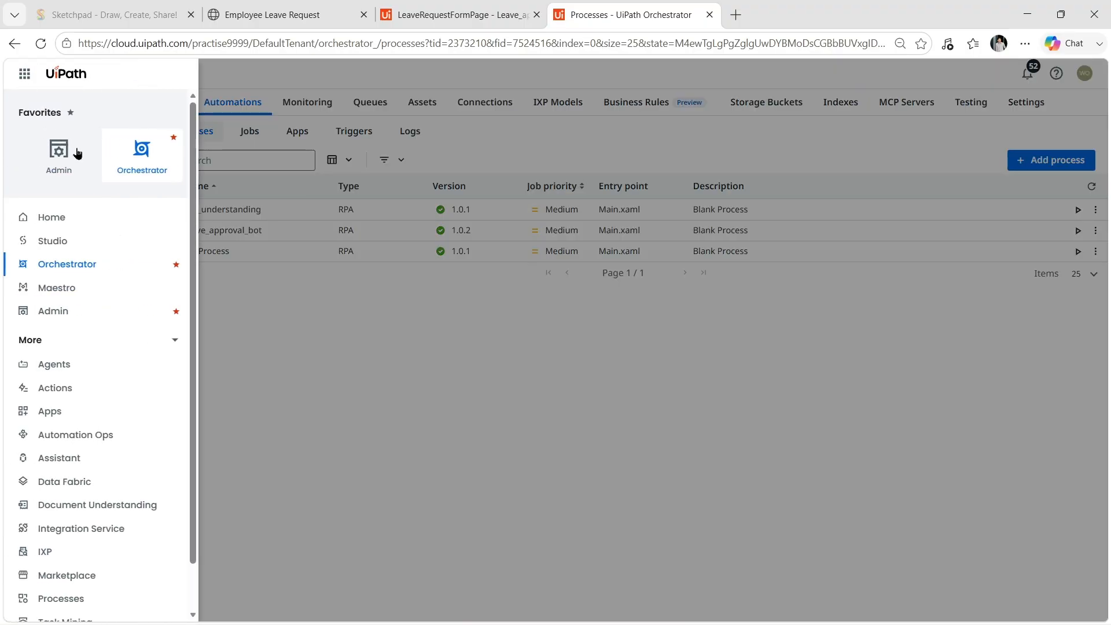
right_click(79, 386)
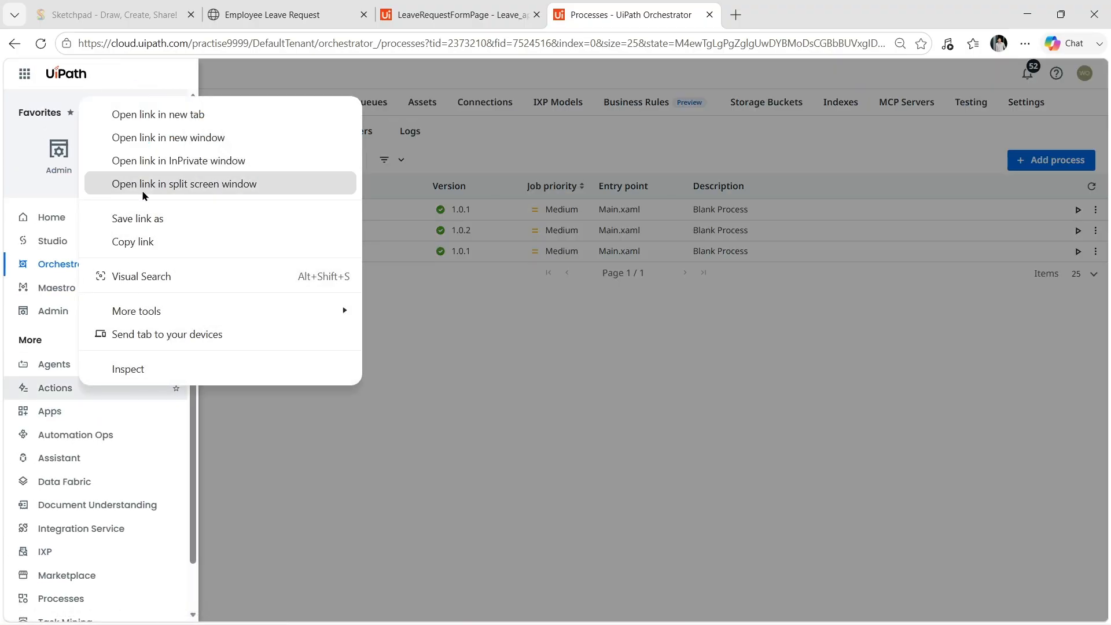
click(191, 115)
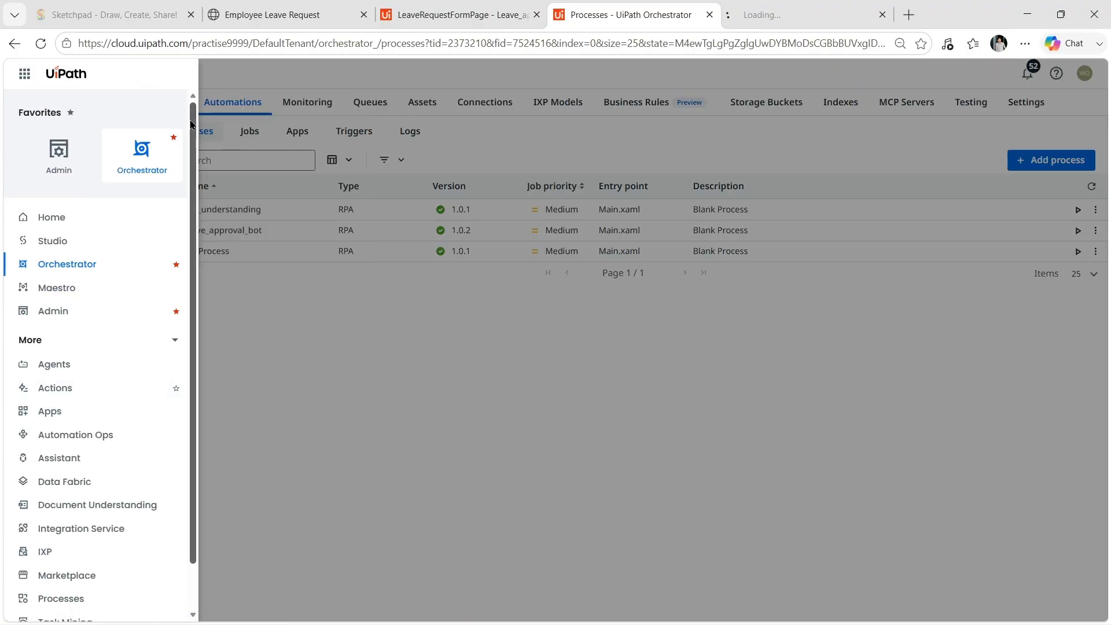
click(654, 376)
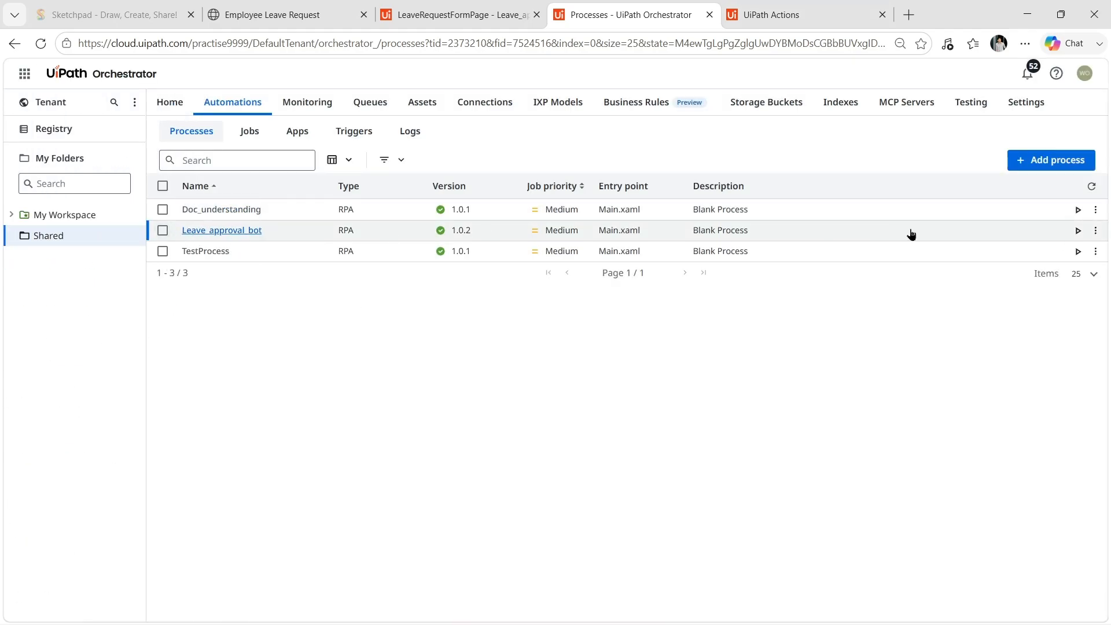
- Start a Leave_approval_bot job, maximize its leave request form and allow the form's active content to run
click(1078, 231)
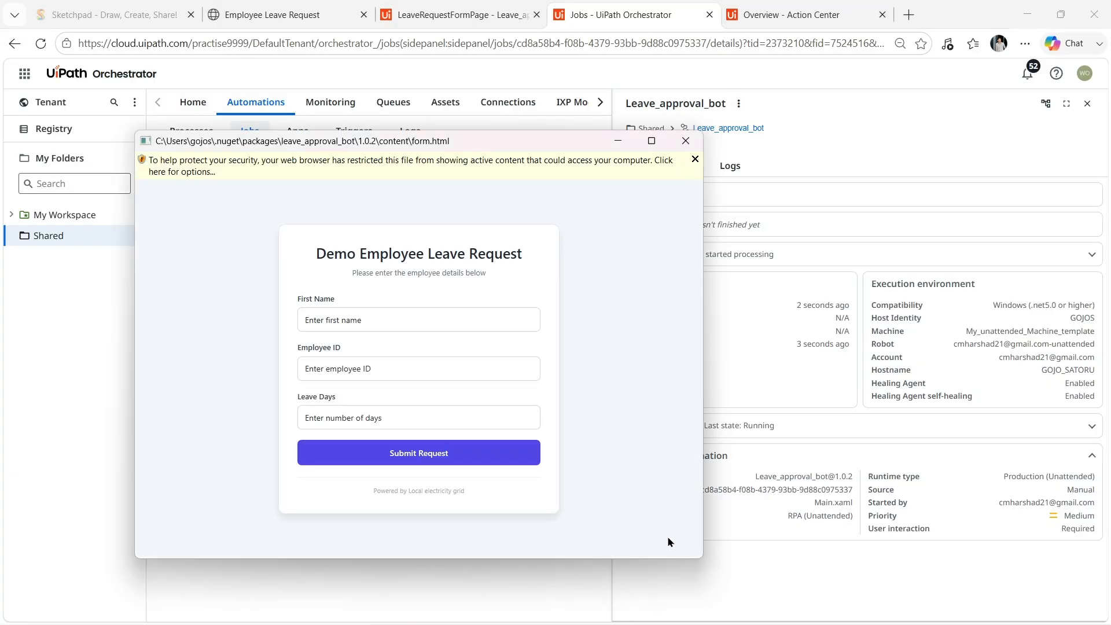
click(651, 140)
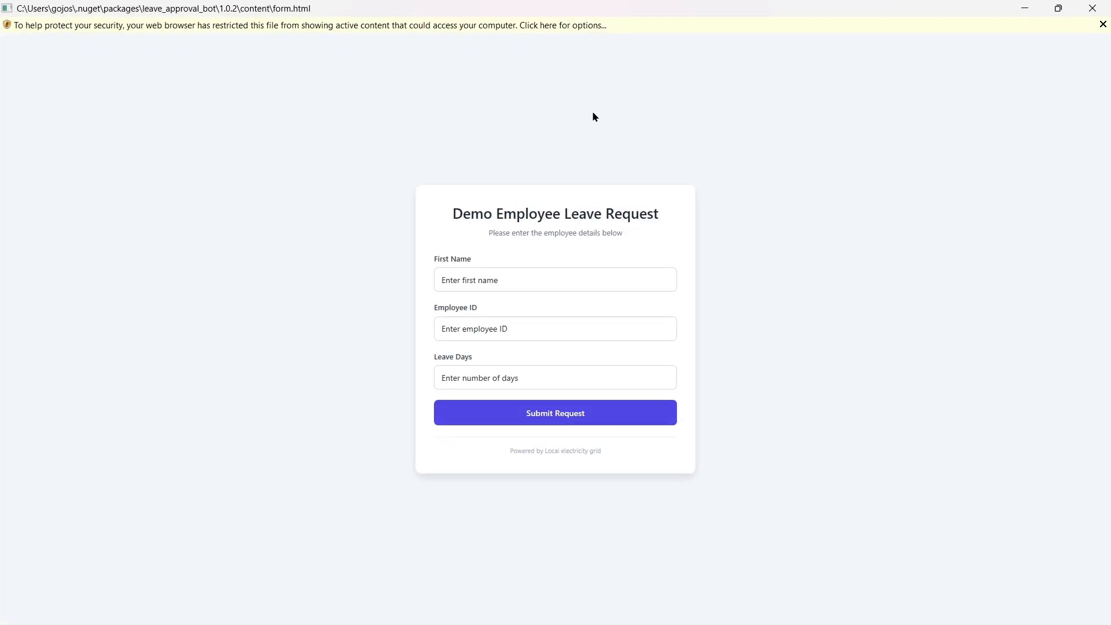
click(621, 27)
click(673, 36)
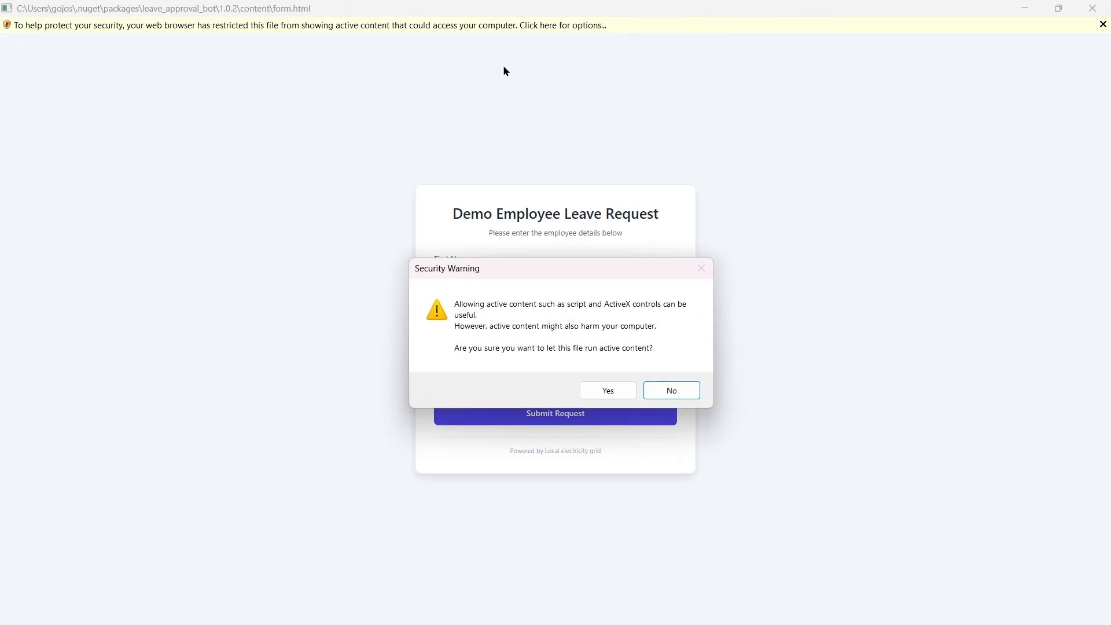
click(606, 386)
- Fill in the employee's first name and employee ID, set Leave Days to 5, and submit the leave request
click(538, 278)
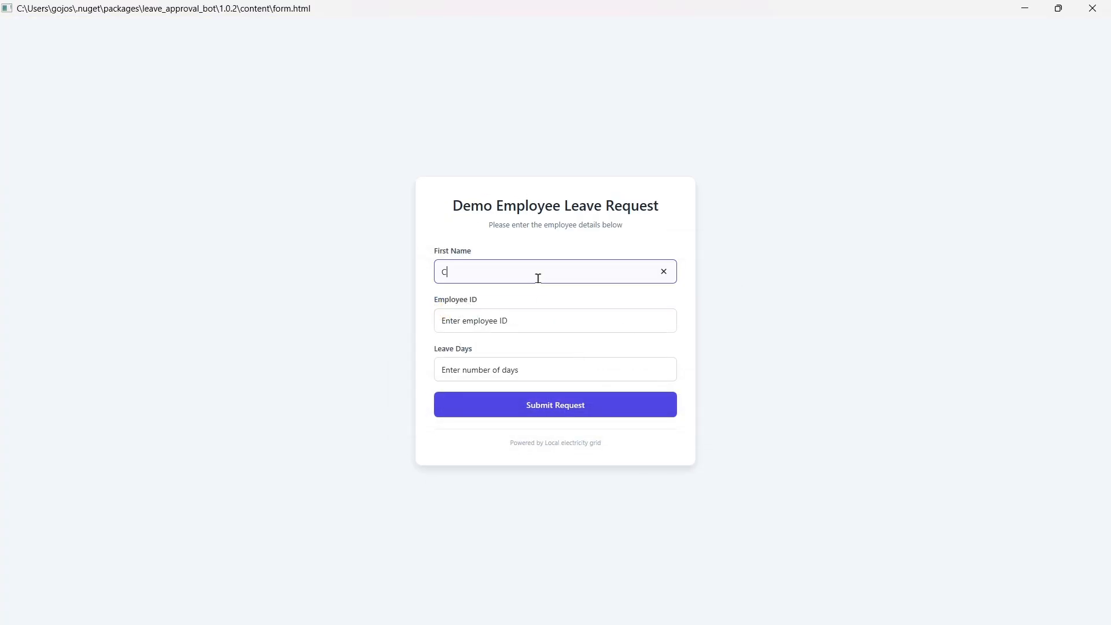
click(544, 320)
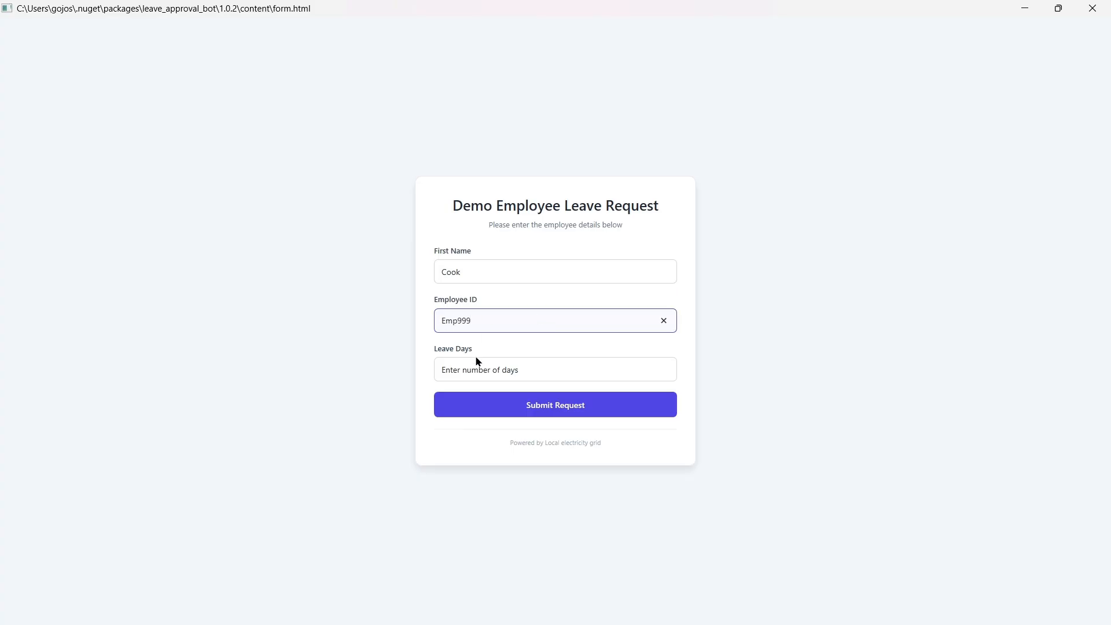
click(491, 375)
text(5)
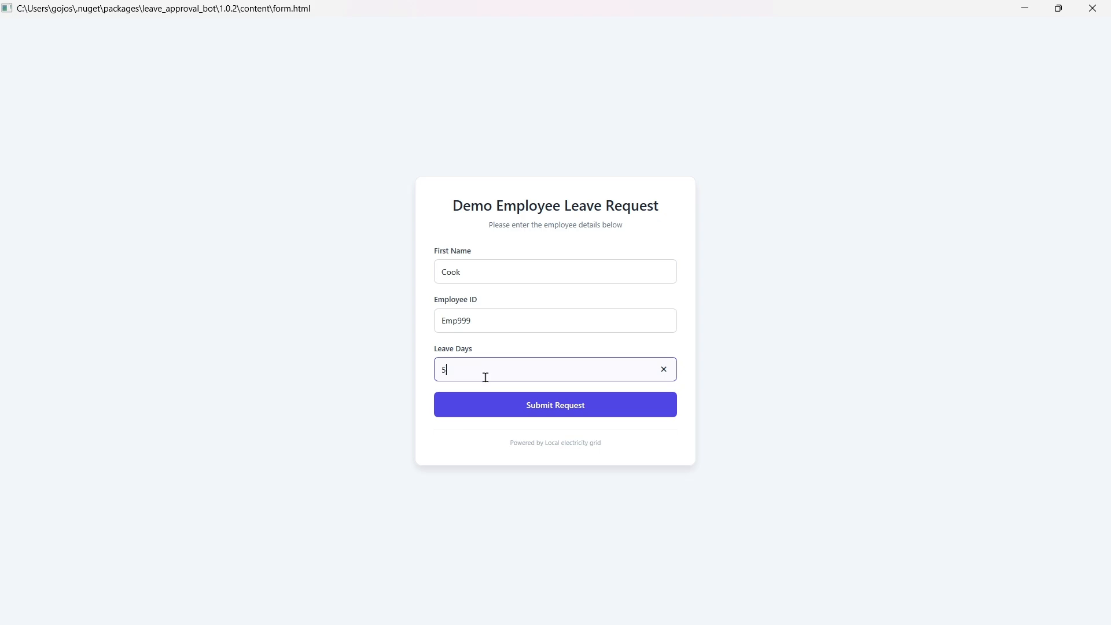
click(550, 411)
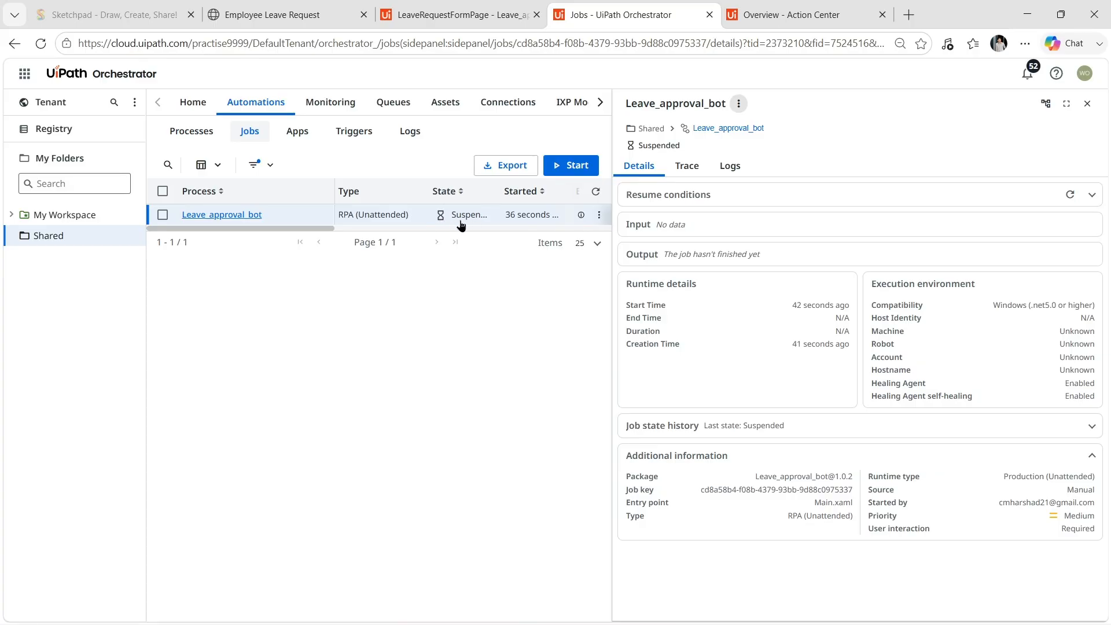
- Check the Leave_approval_bot job's state, then open the unassigned Leave approval form task in Action Center and assign it to self
drag(280, 228, 316, 229)
mouse_move(813, 616)
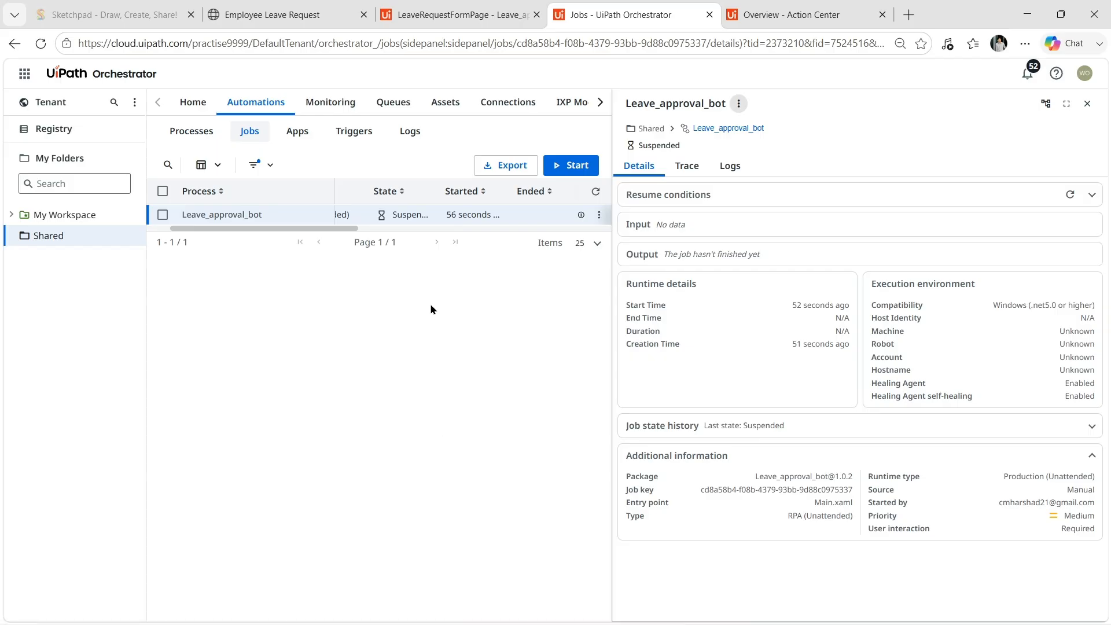
click(793, 15)
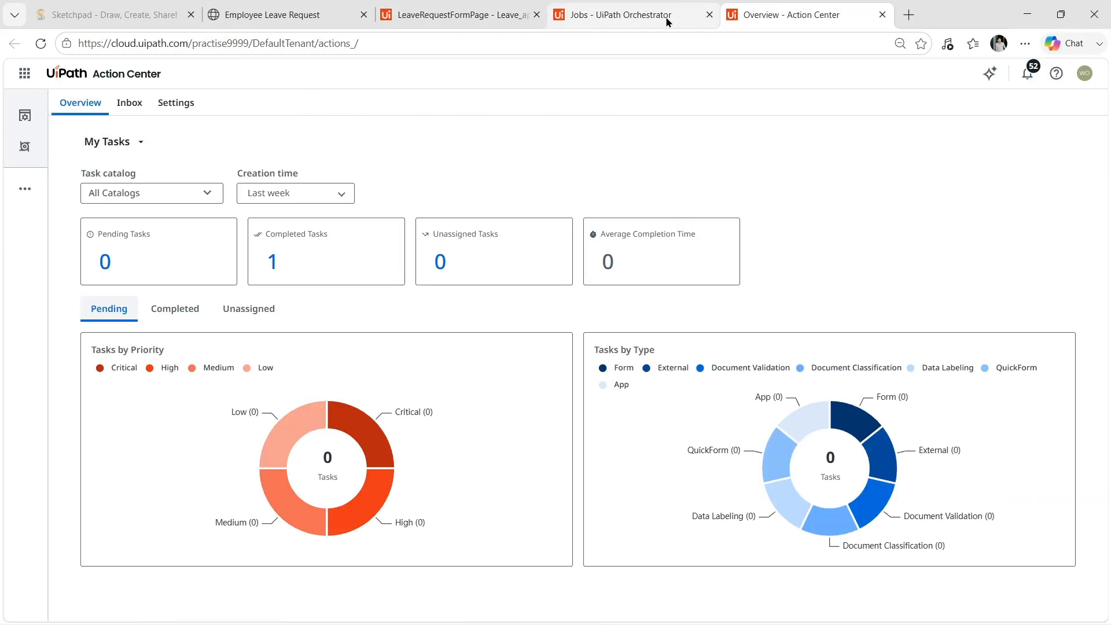
click(434, 17)
click(775, 12)
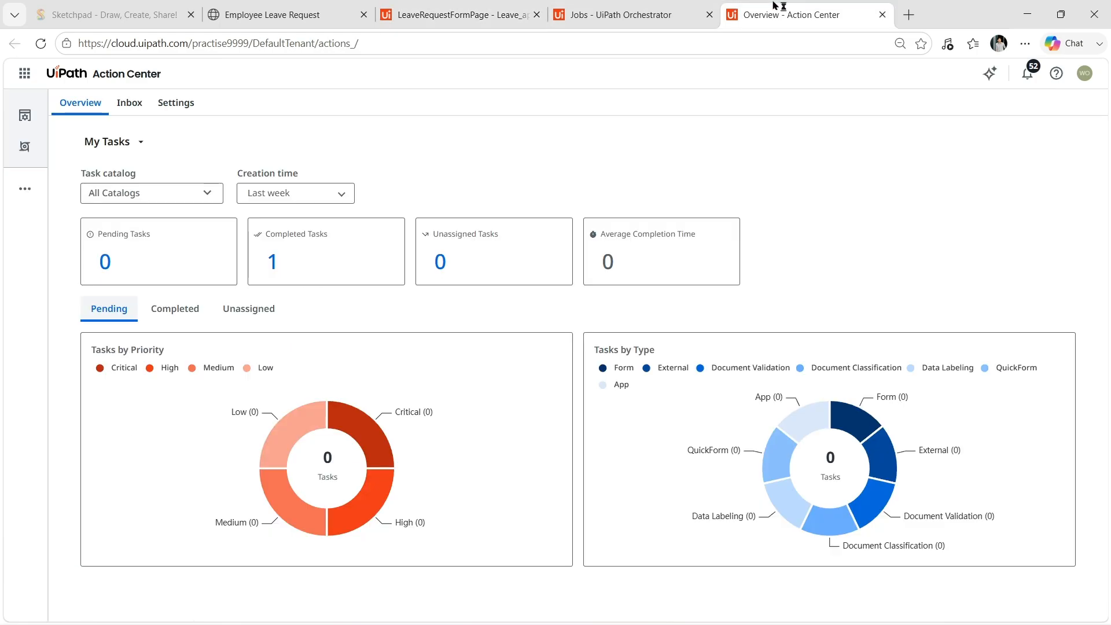
click(129, 103)
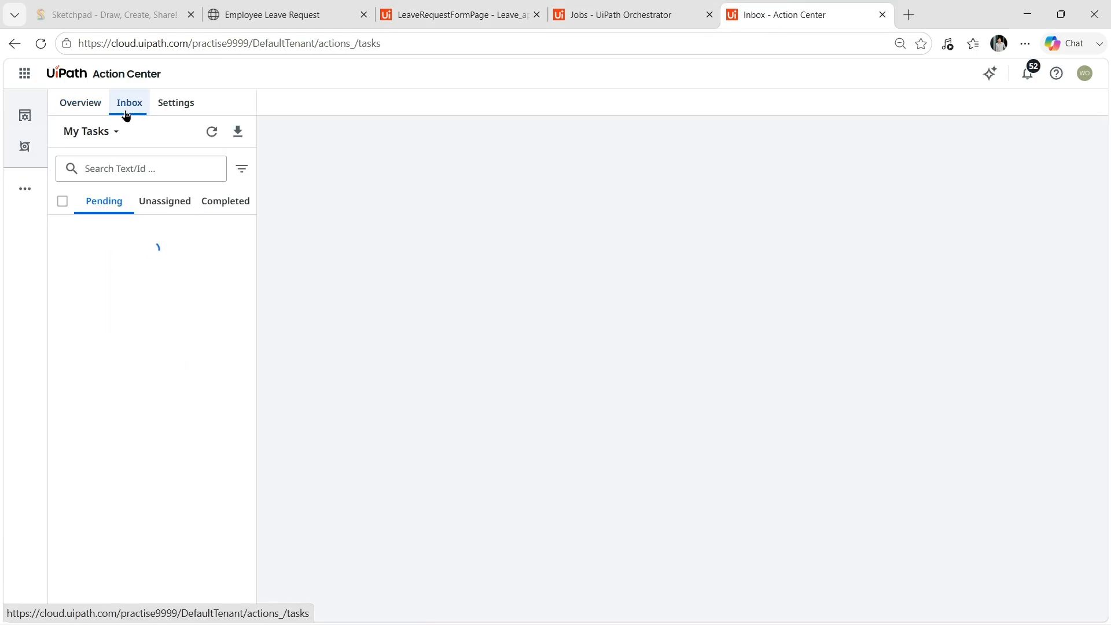
click(149, 207)
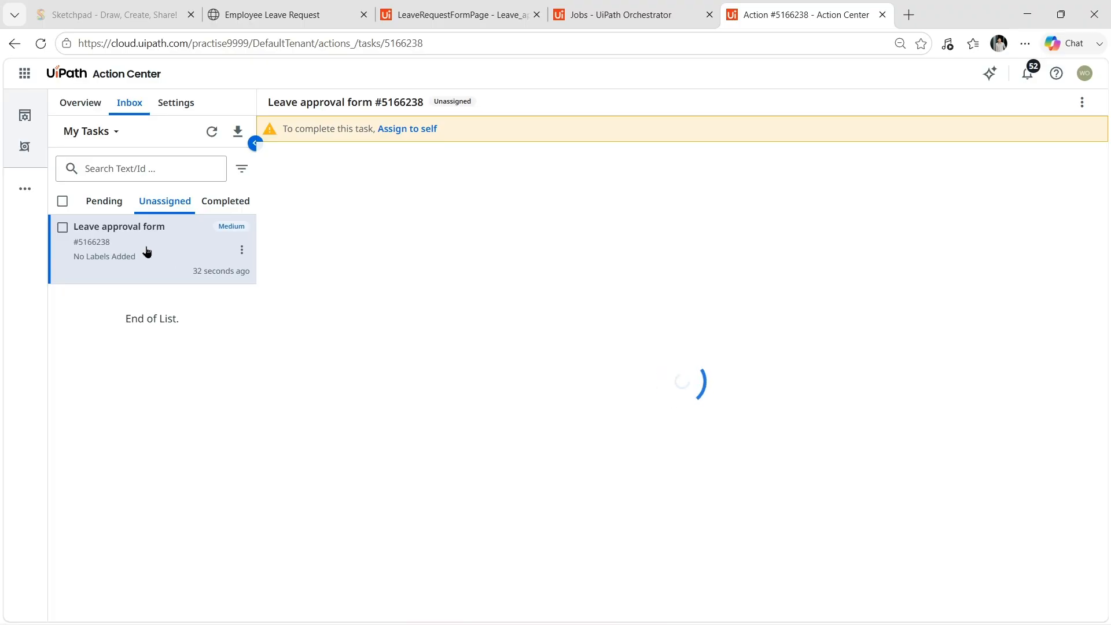
click(404, 130)
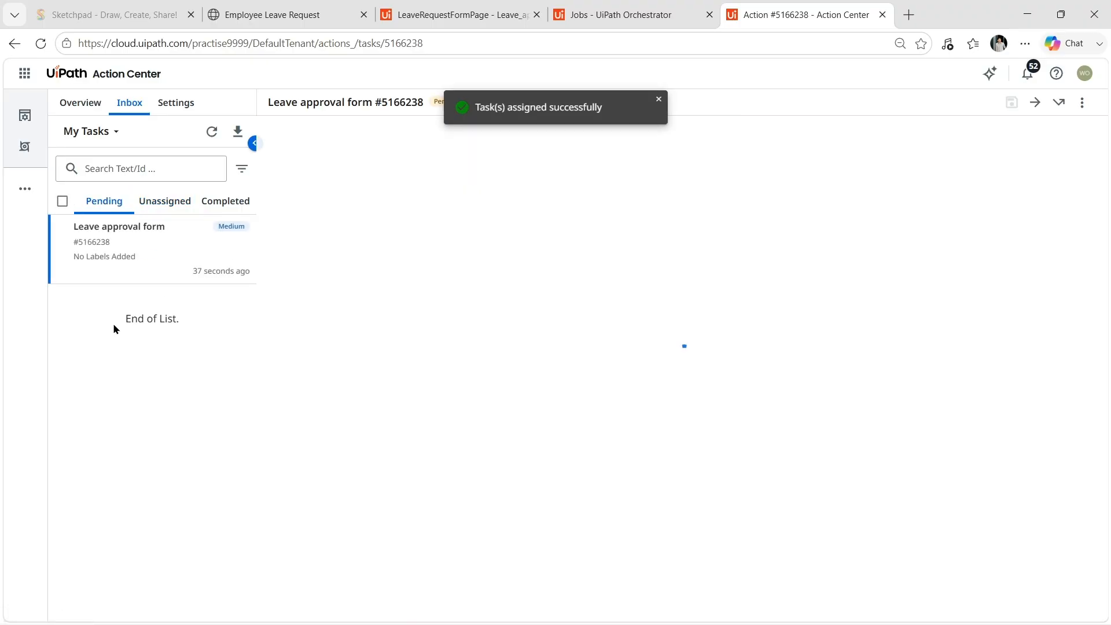
- Reject the leave request in the pending Leave approval form task, mark the task as complete, and dismiss the bot's decision message
click(144, 236)
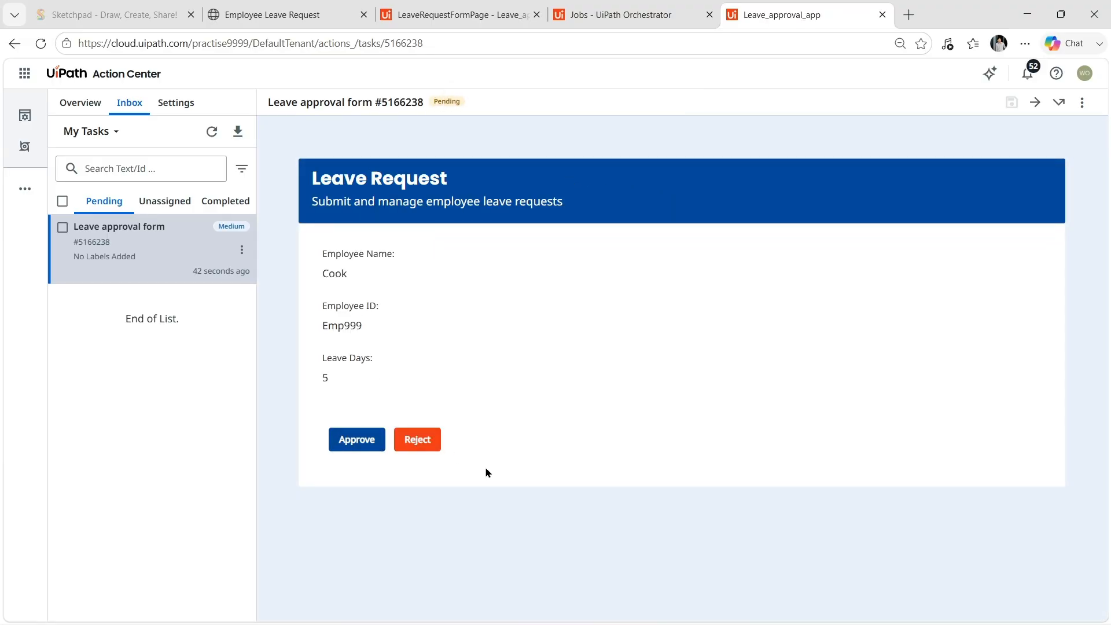
mouse_move(857, 606)
click(405, 442)
mouse_move(894, 604)
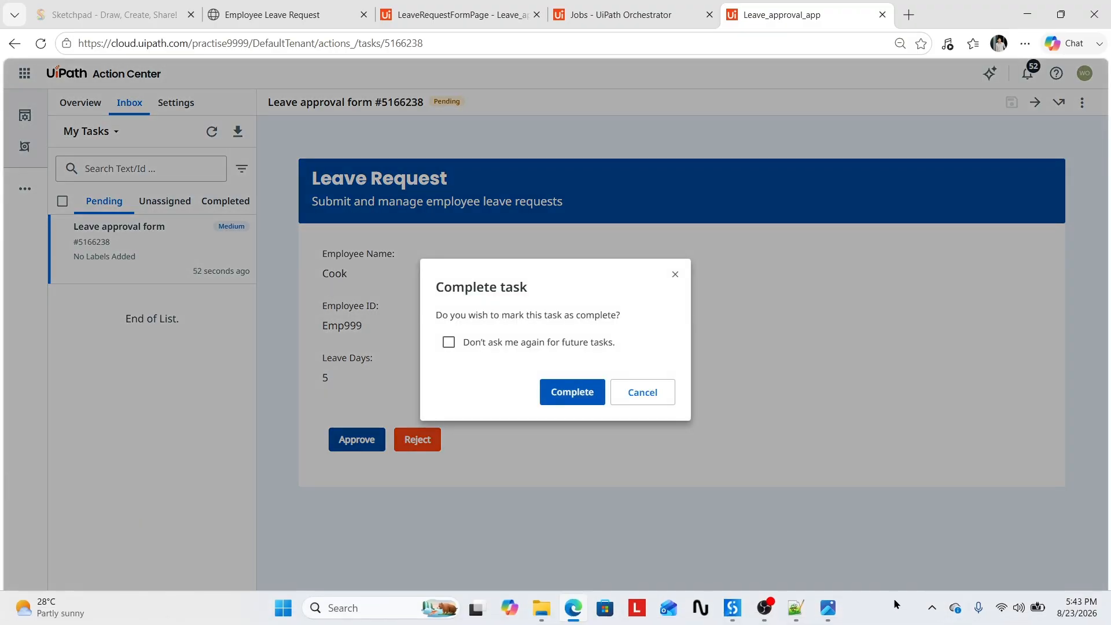
click(579, 391)
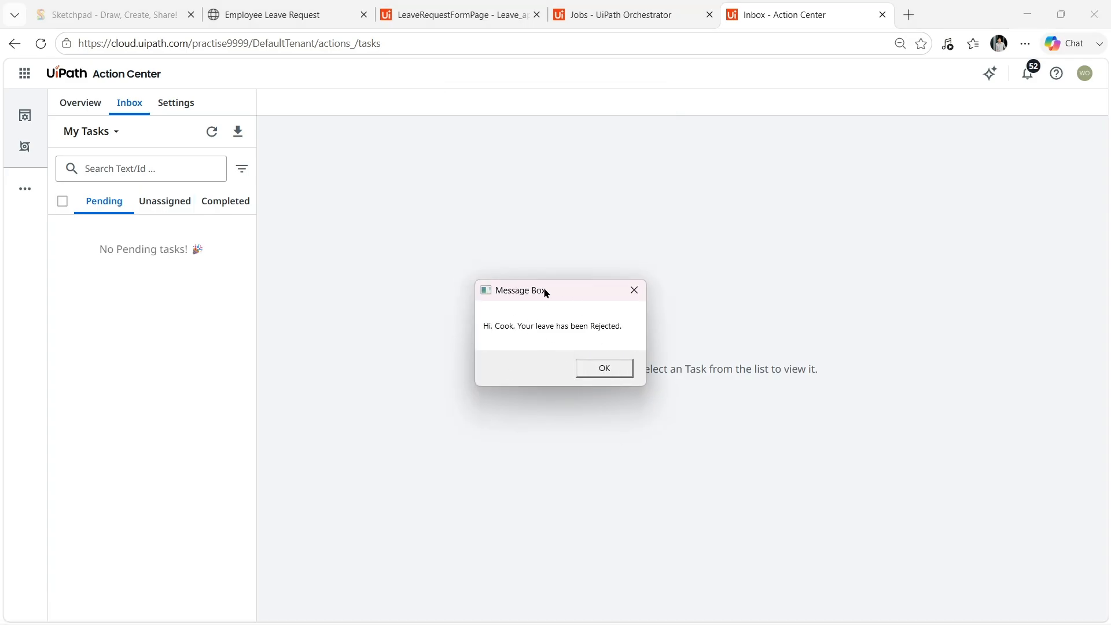
drag(546, 292, 495, 202)
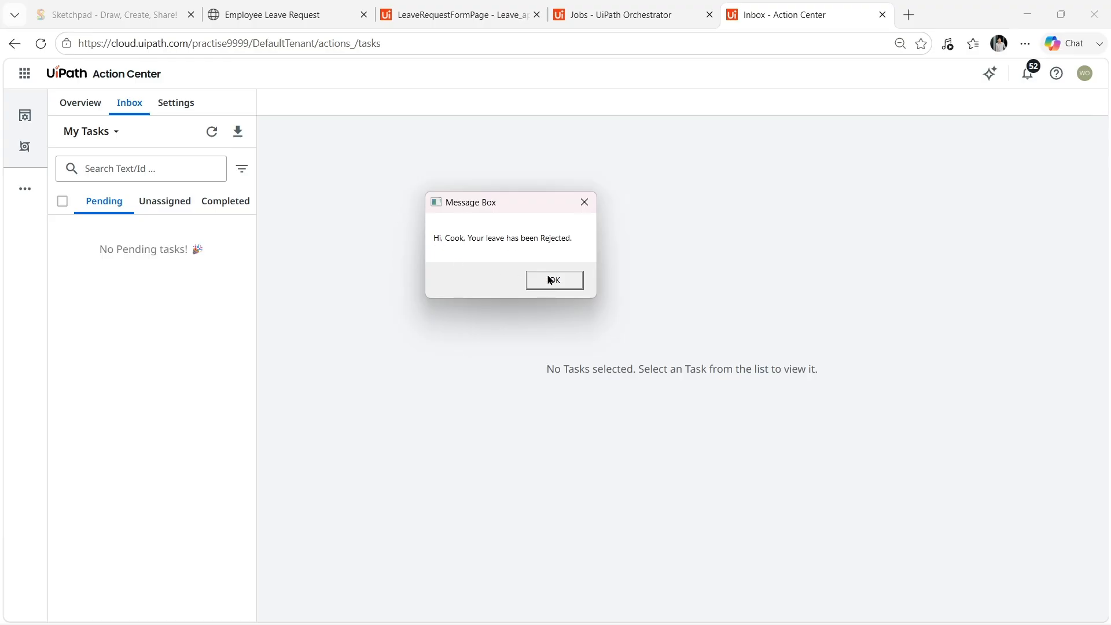
click(561, 282)
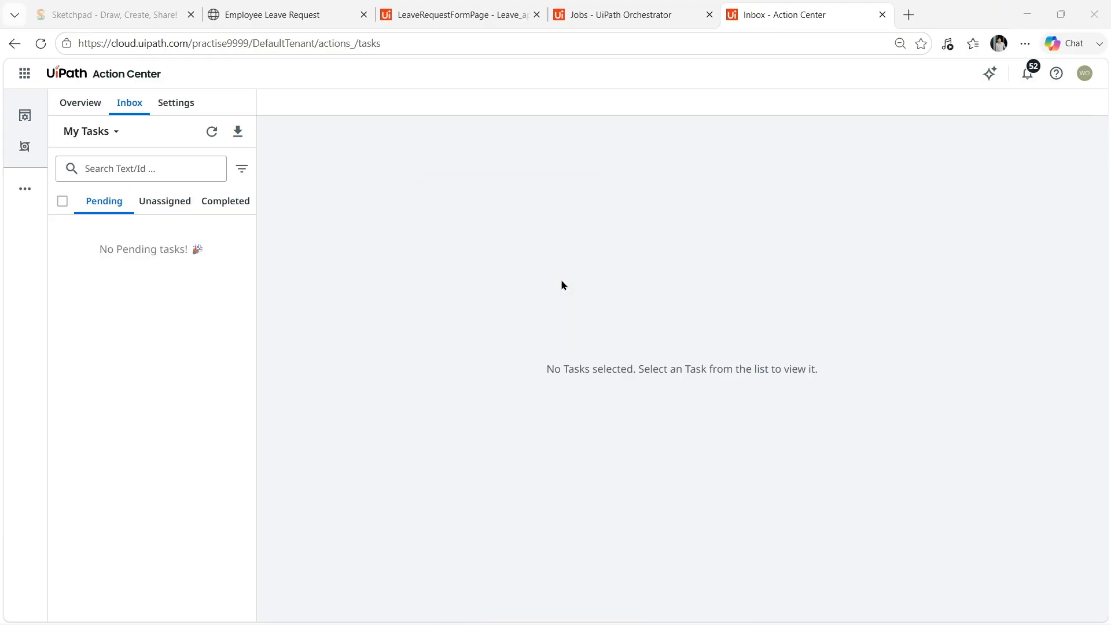
- Review the Leave_approval_bot job's details, trace and logs in Orchestrator, examining the suspend, resume and execution entries
click(619, 15)
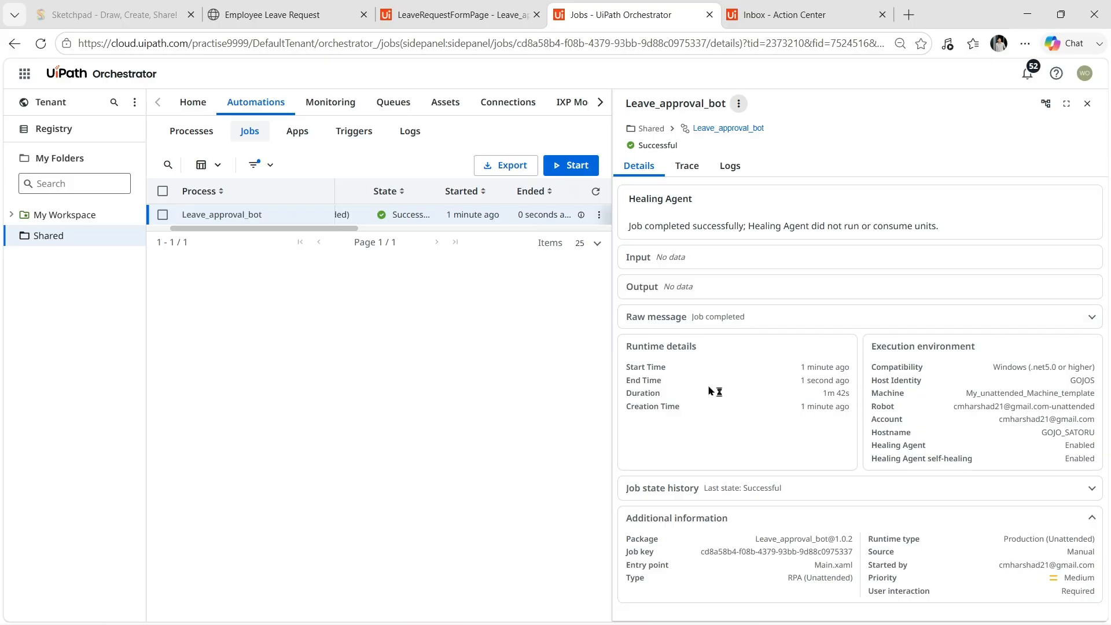
click(692, 168)
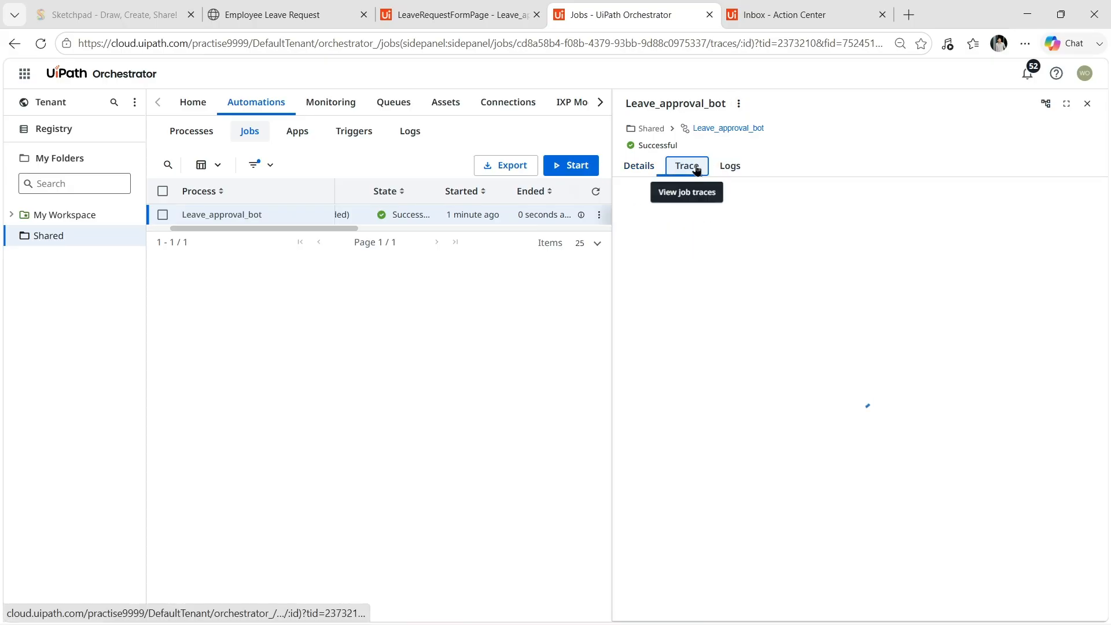
click(731, 168)
click(639, 166)
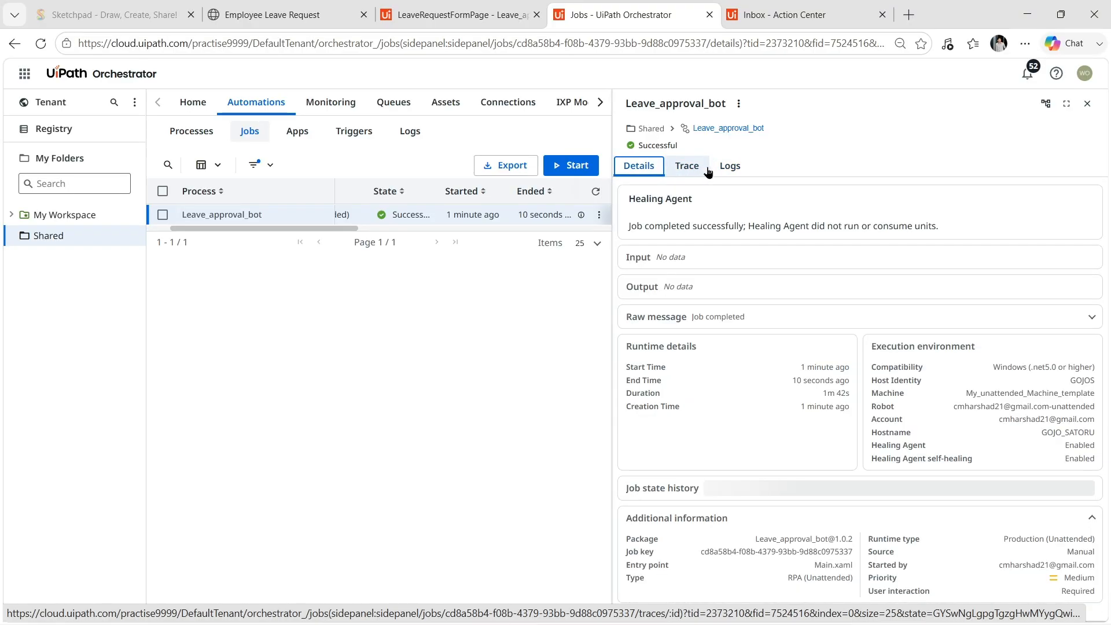
click(729, 167)
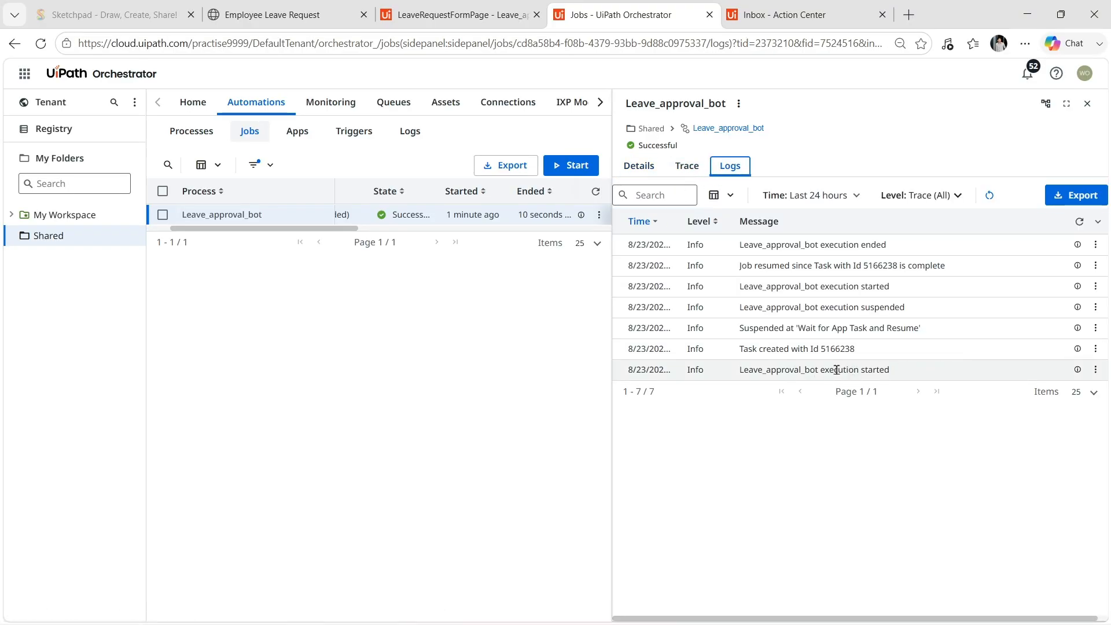
drag(743, 328, 931, 334)
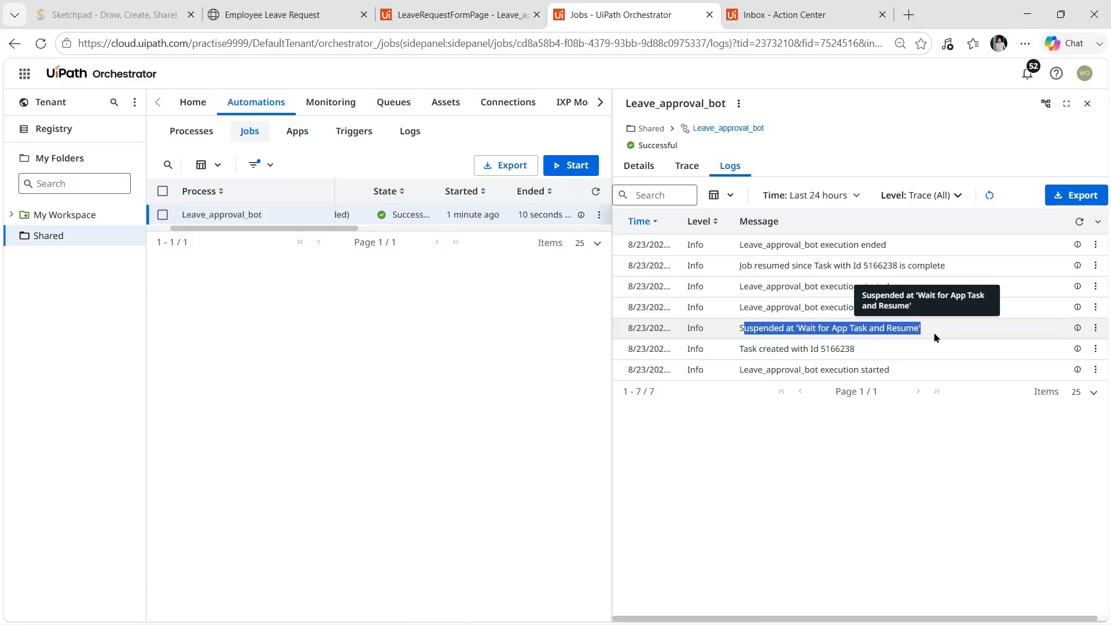
click(786, 320)
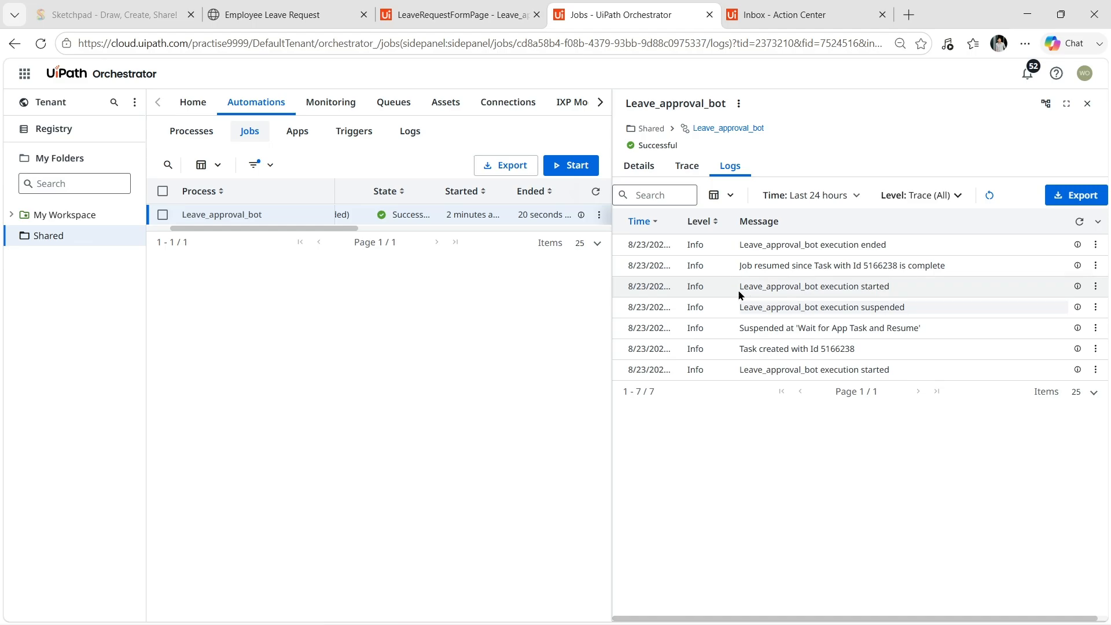
drag(738, 288, 914, 311)
click(903, 425)
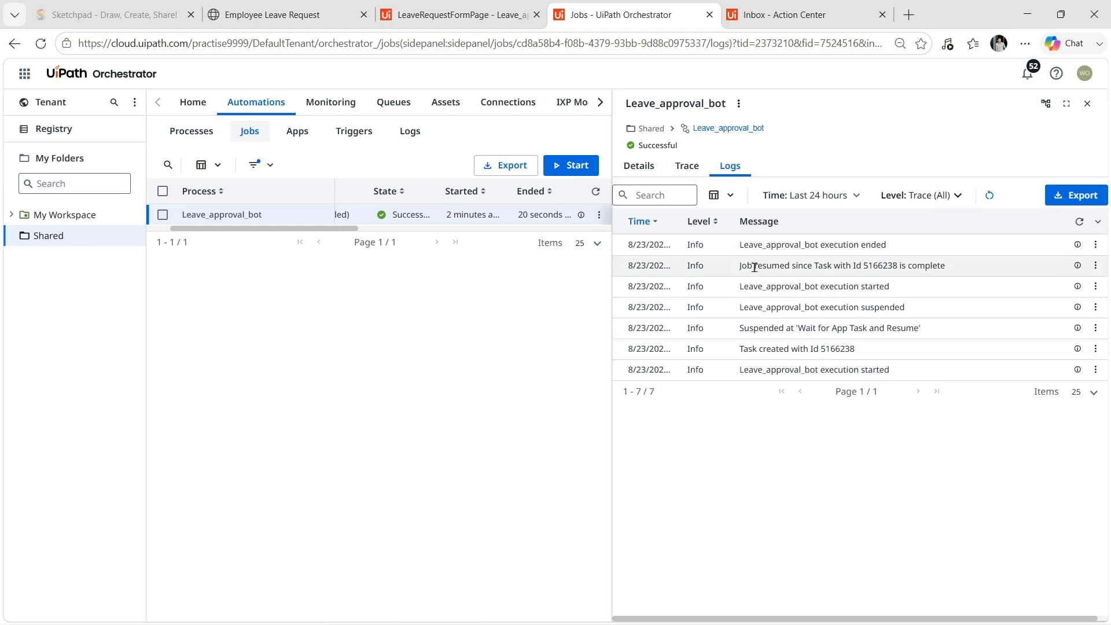
drag(761, 267, 959, 269)
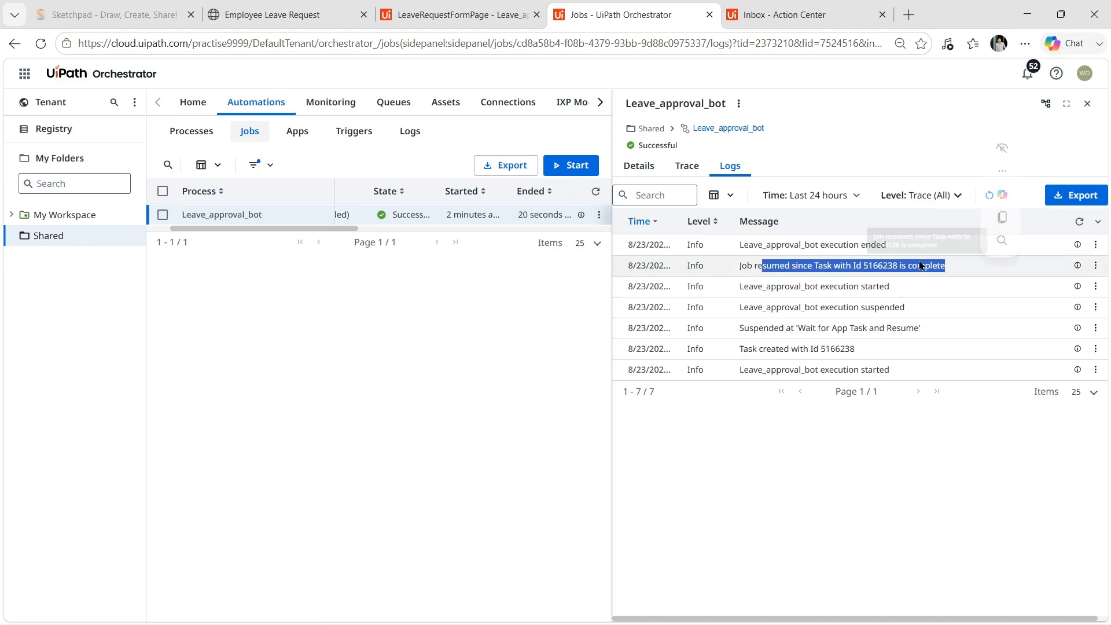
drag(742, 245, 897, 244)
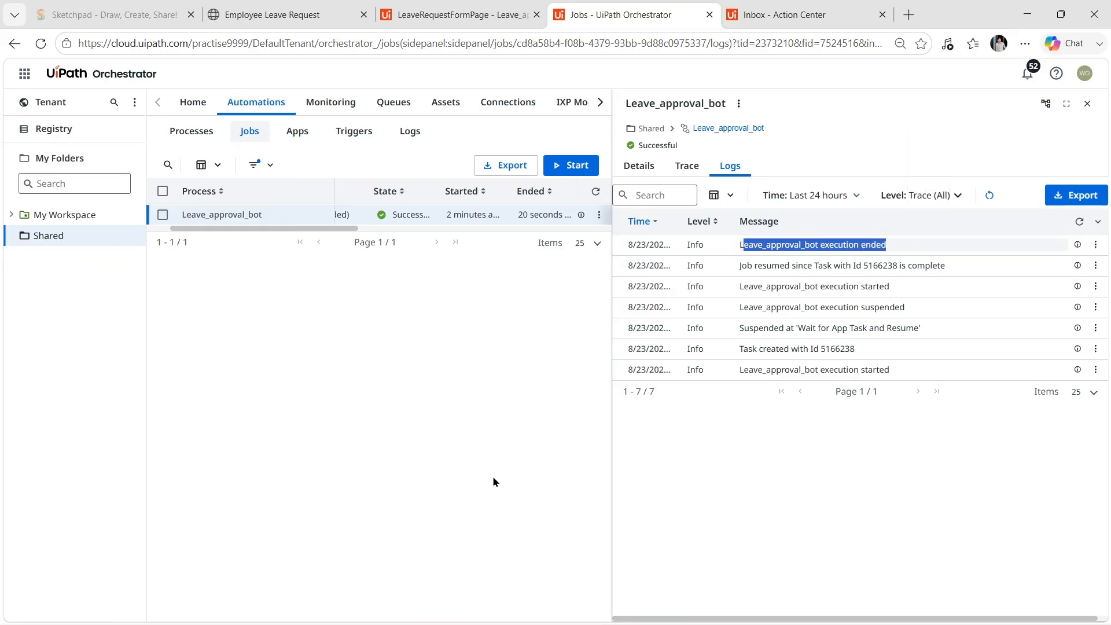